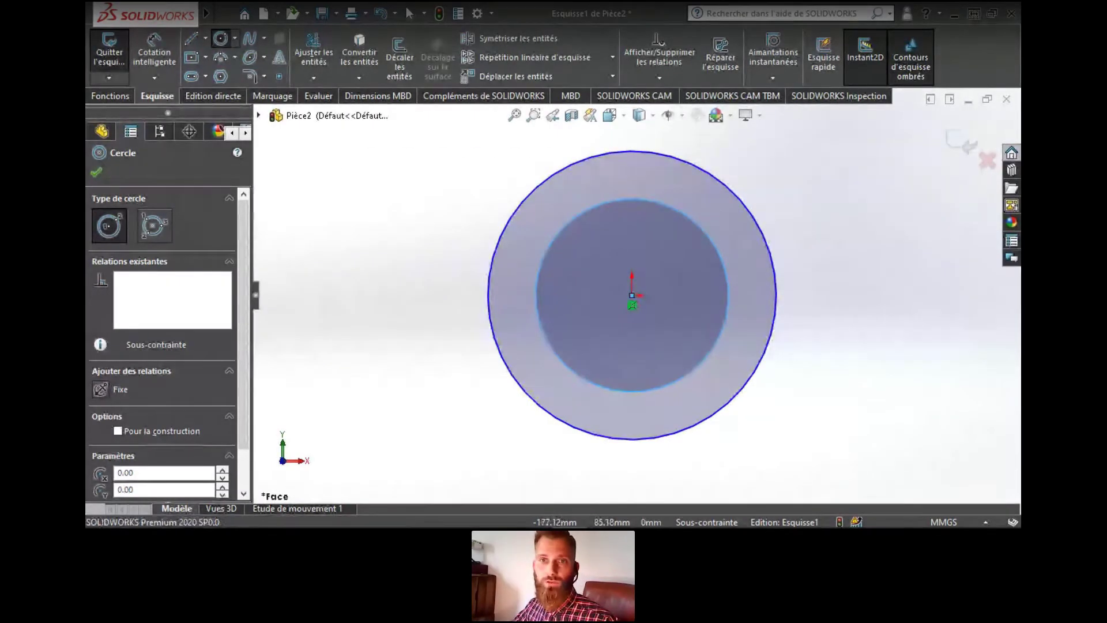
Dimension the outer circle of the sketch with a diameter of 120 mm
click(154, 53)
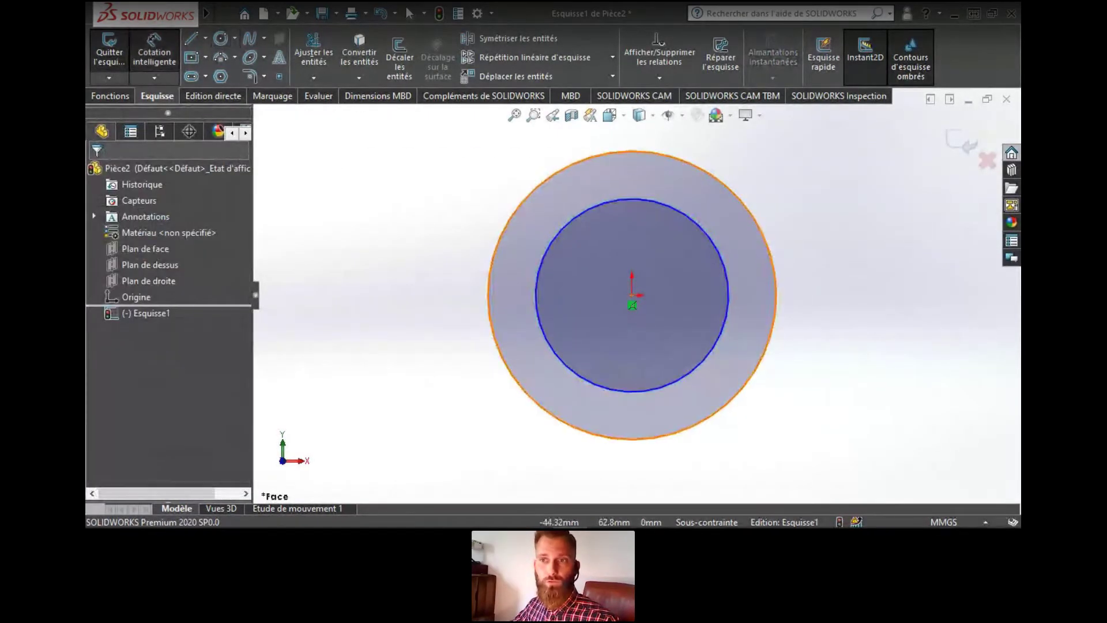
click(540, 185)
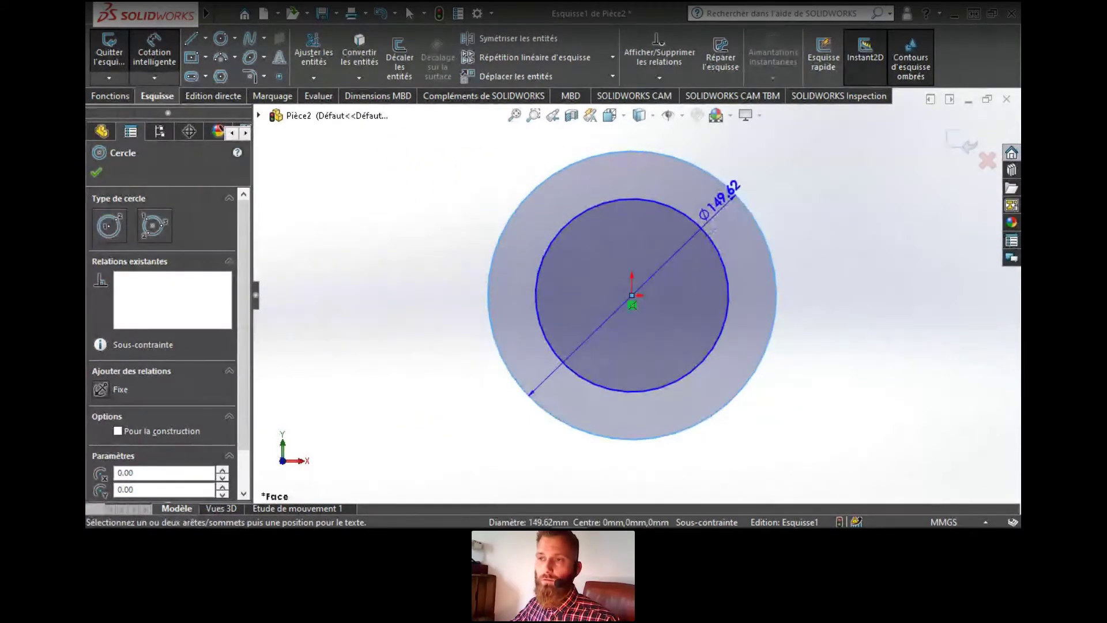
click(770, 179)
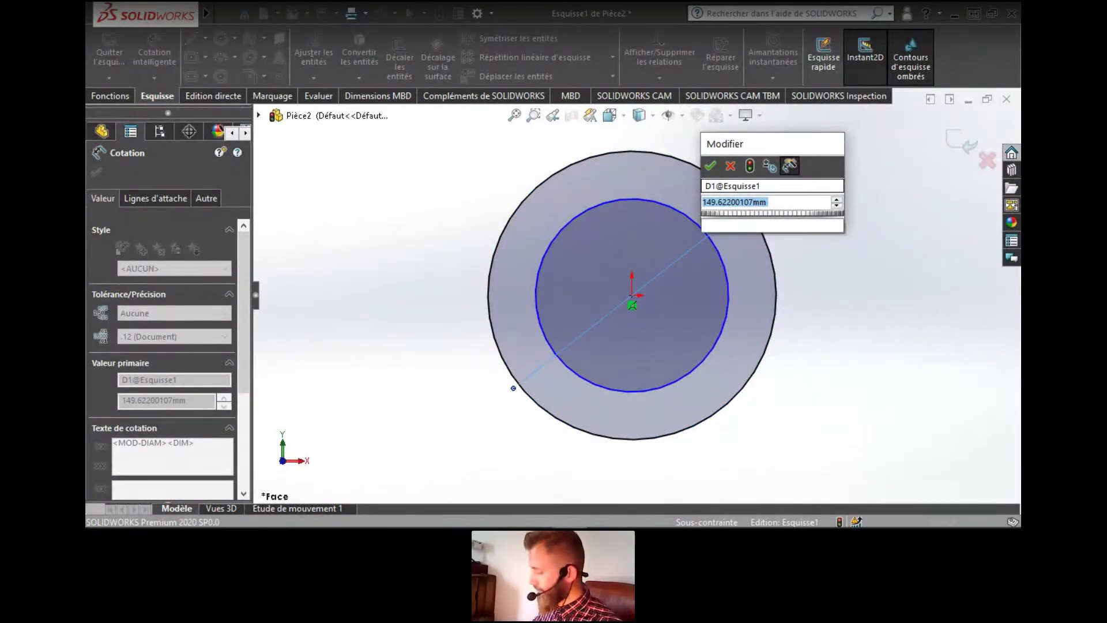
text(120)
key(Return)
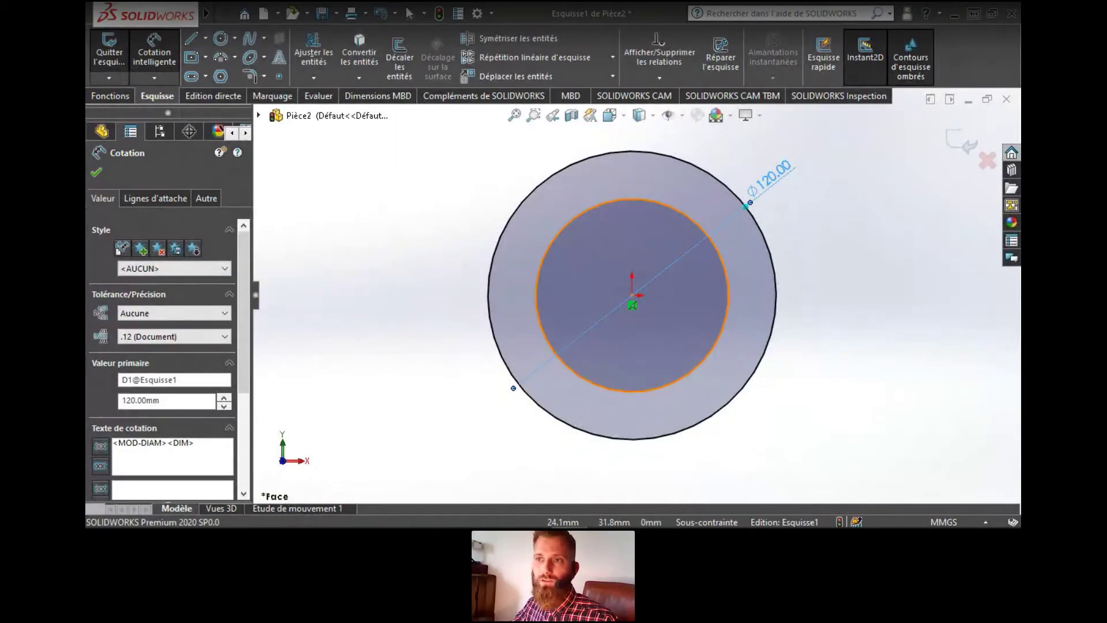
Dimension the inner circle of the sketch with a diameter of 80 mm
click(689, 221)
click(442, 196)
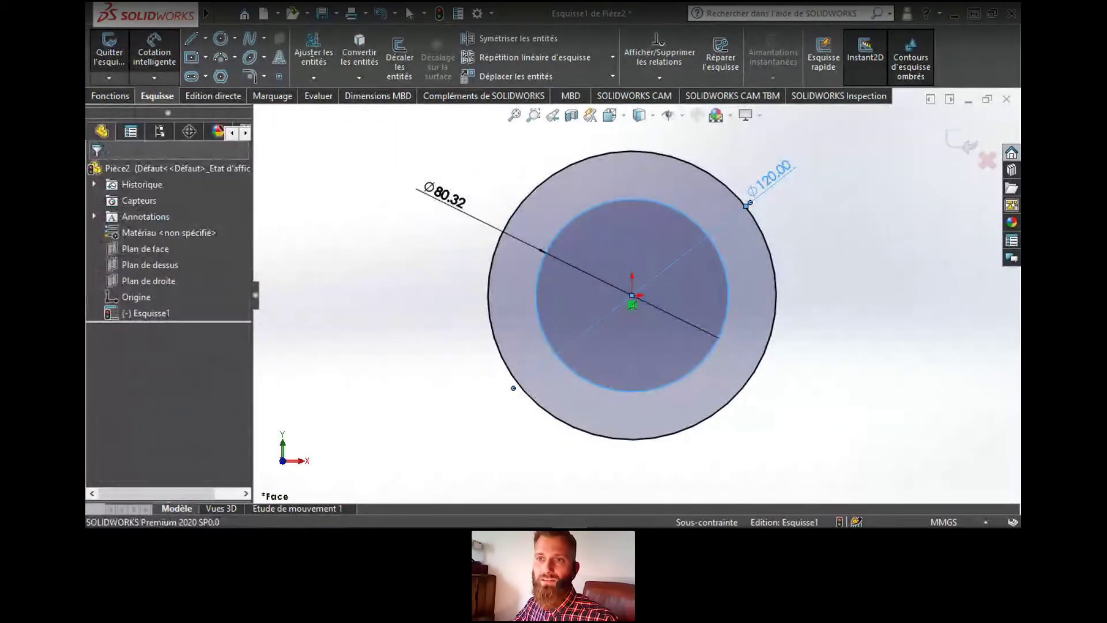
click(435, 282)
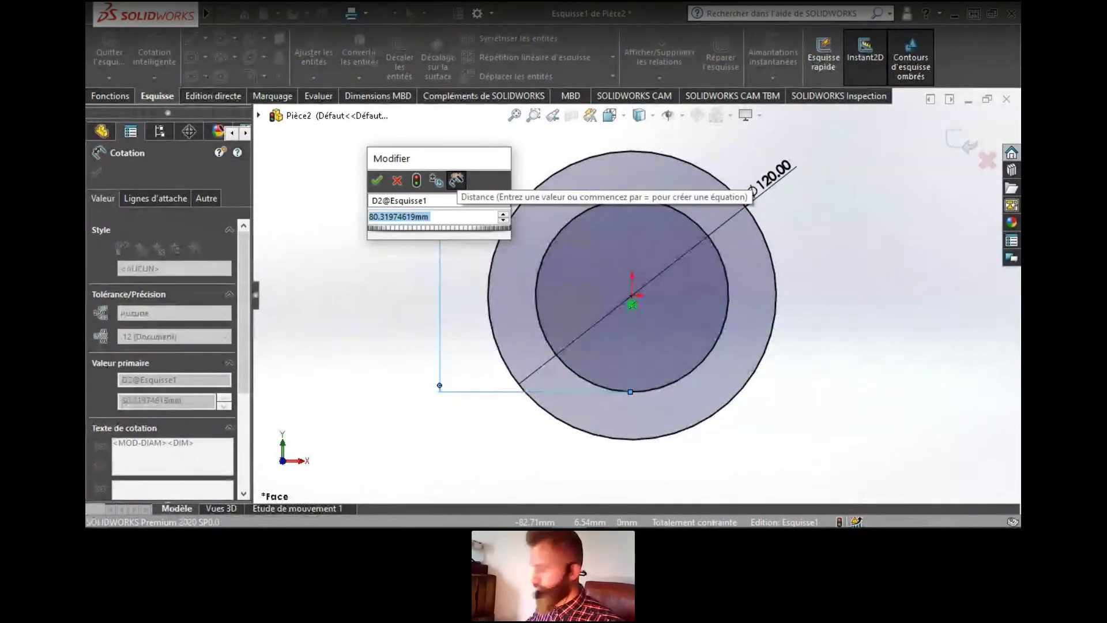
text(80)
key(Return)
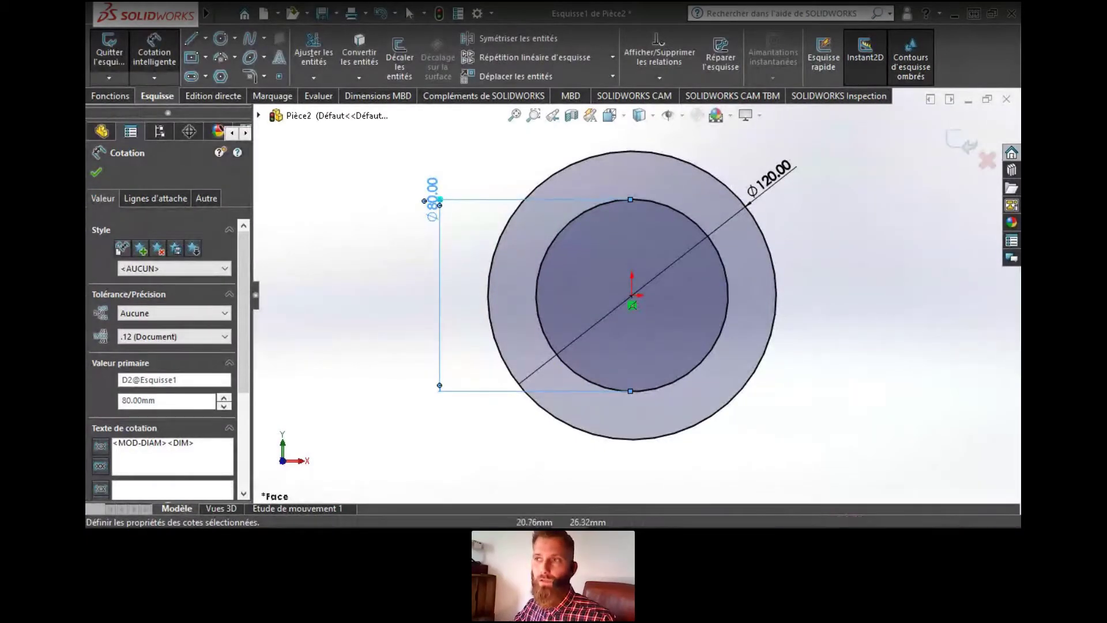
Exit the sketch and extrude the ring profile as a boss to a blind depth of 20 mm
click(962, 142)
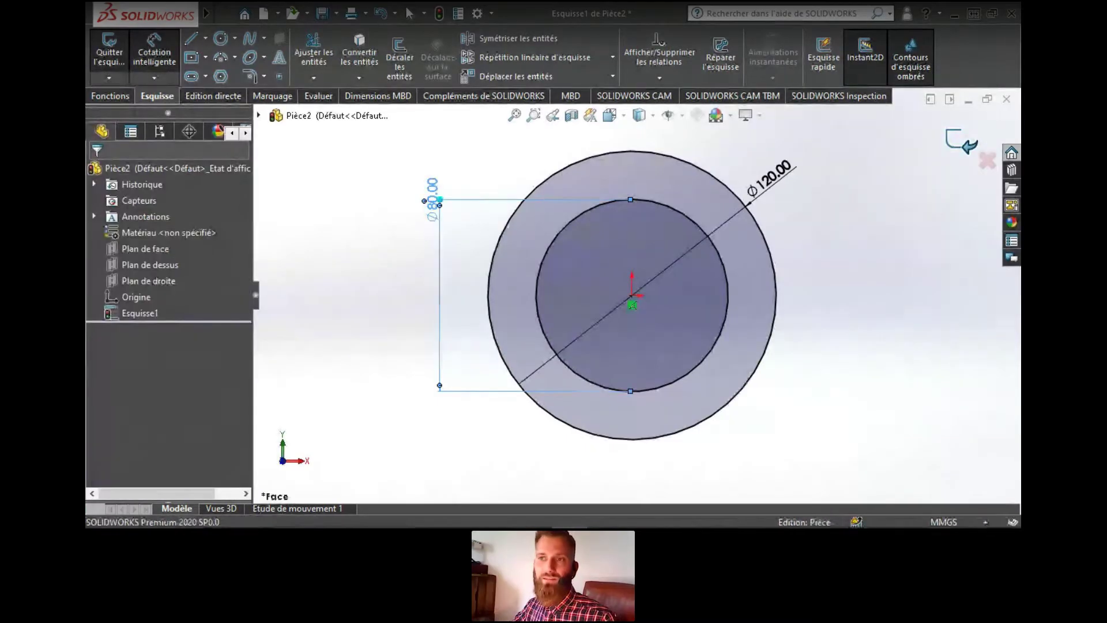
middle_drag(681, 277, 608, 305)
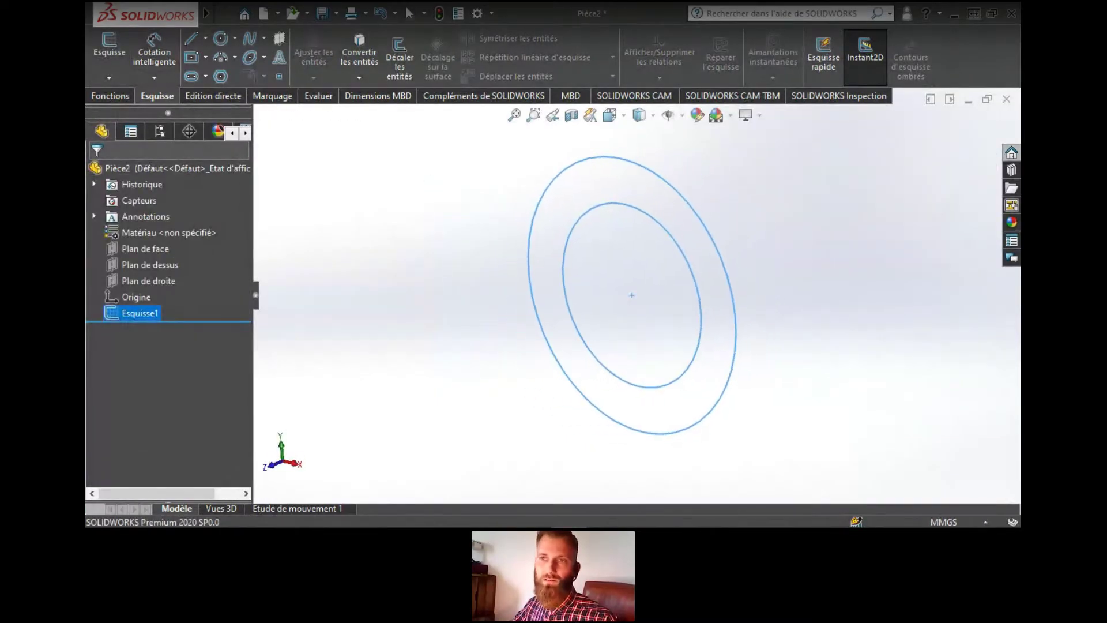
click(110, 97)
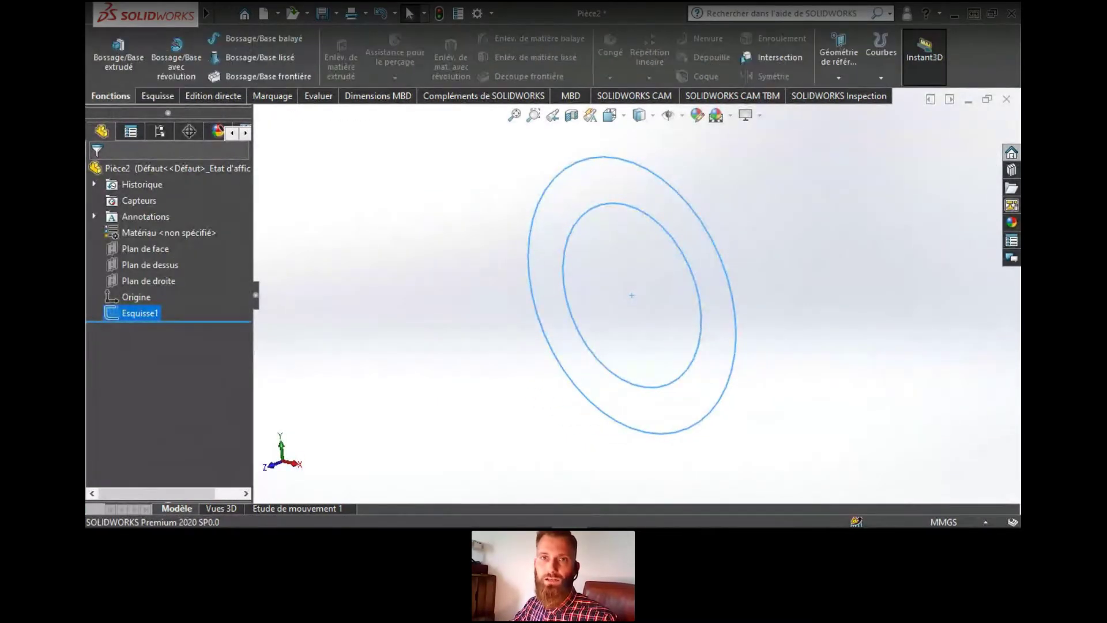
click(118, 56)
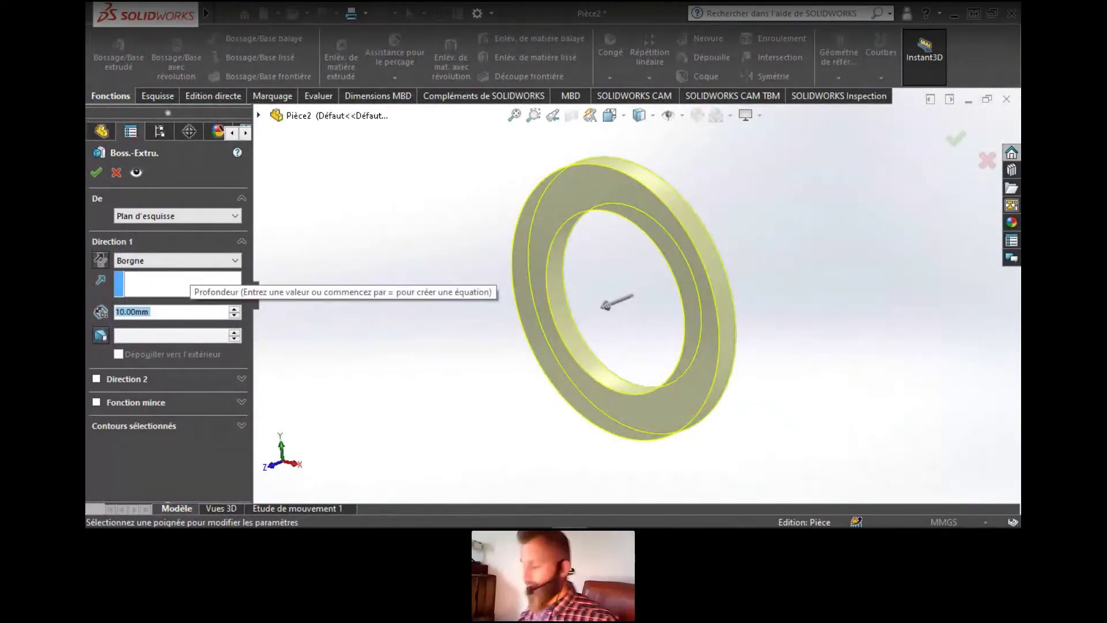
text(20)
key(Return)
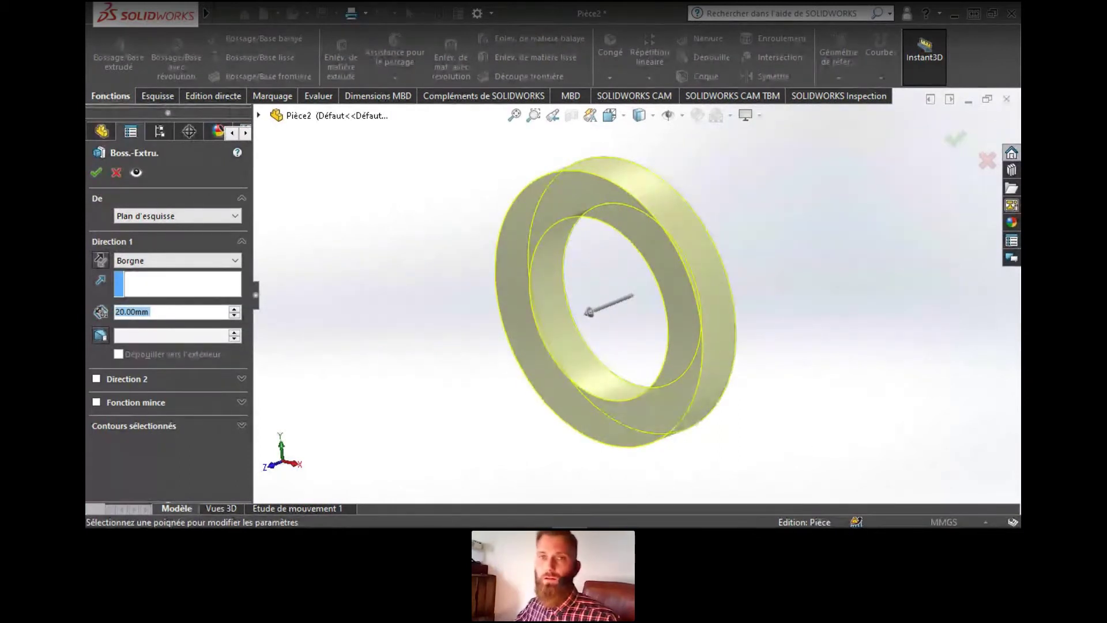
click(96, 173)
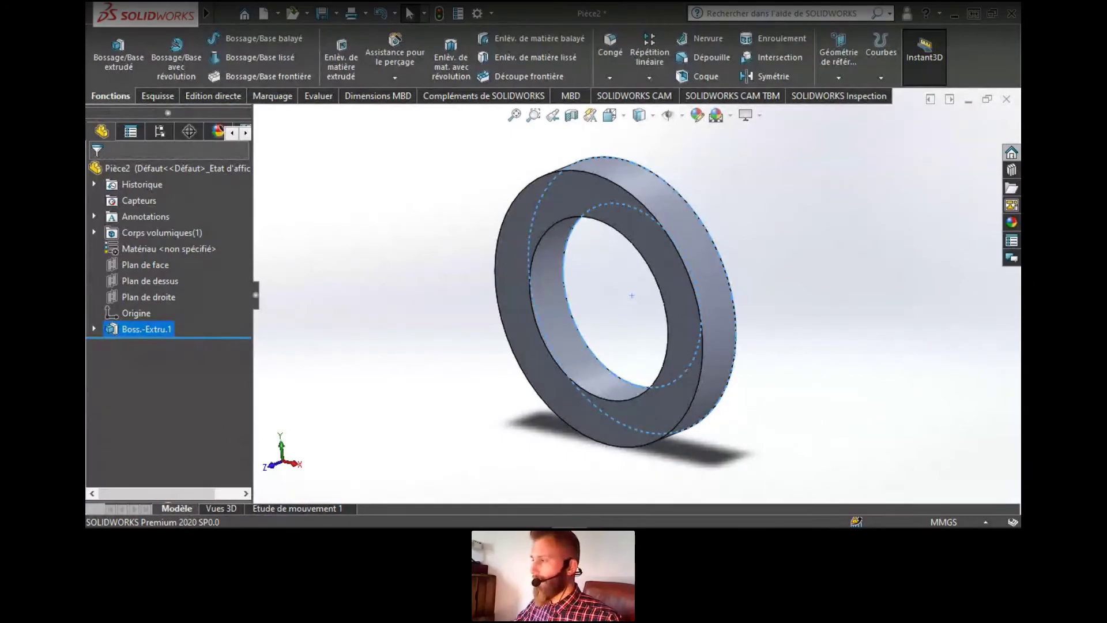
key(Escape)
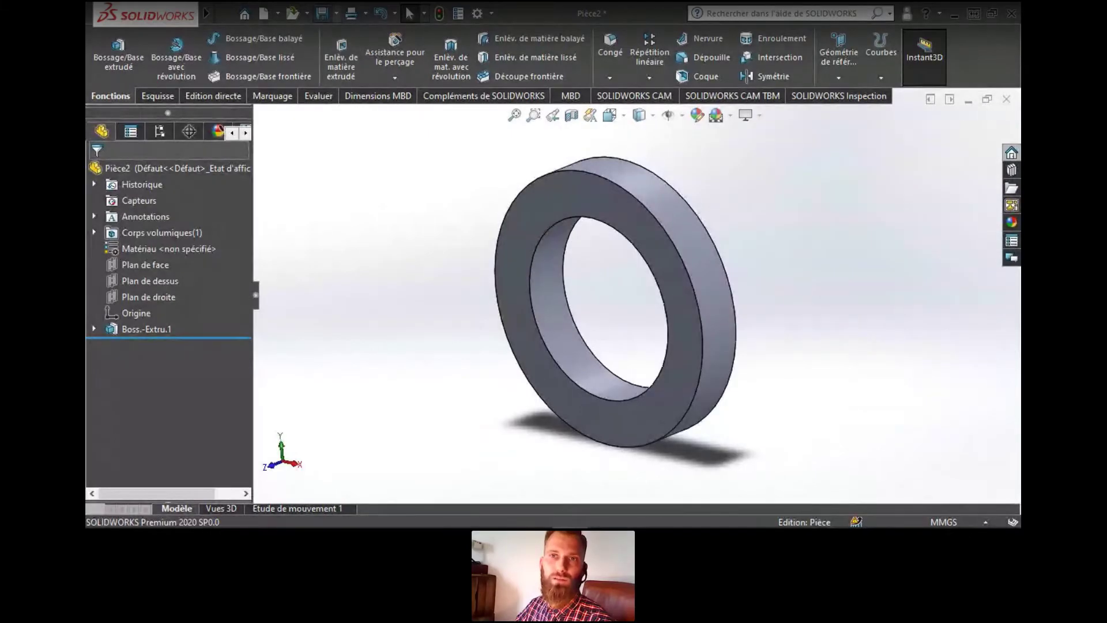
Save the part as Bague in the webinar folder
key(ctrl+s)
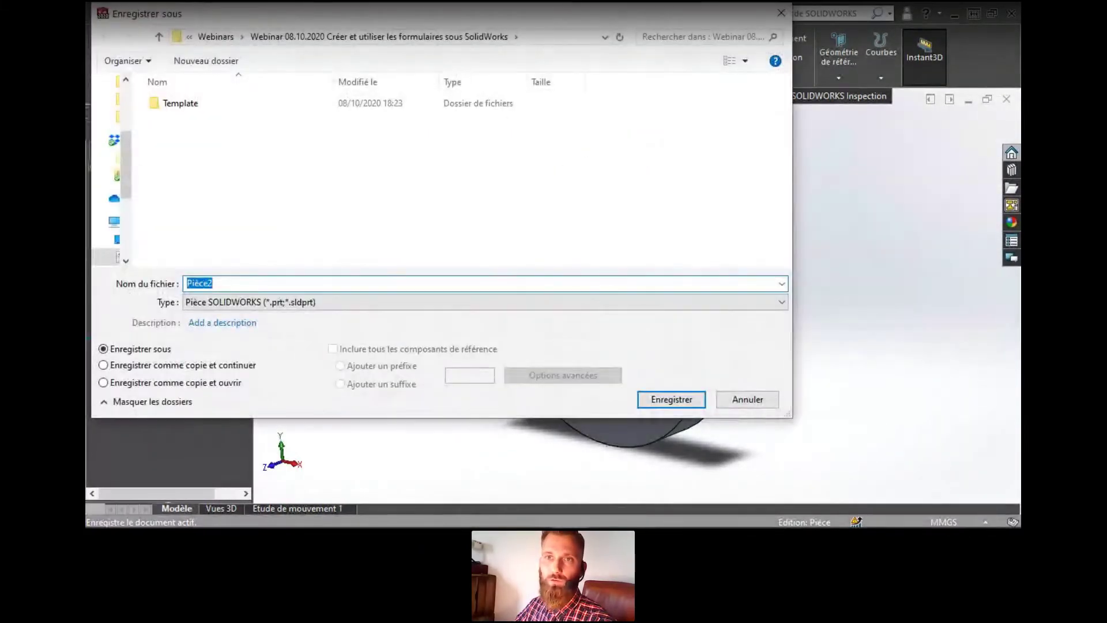
key(Escape)
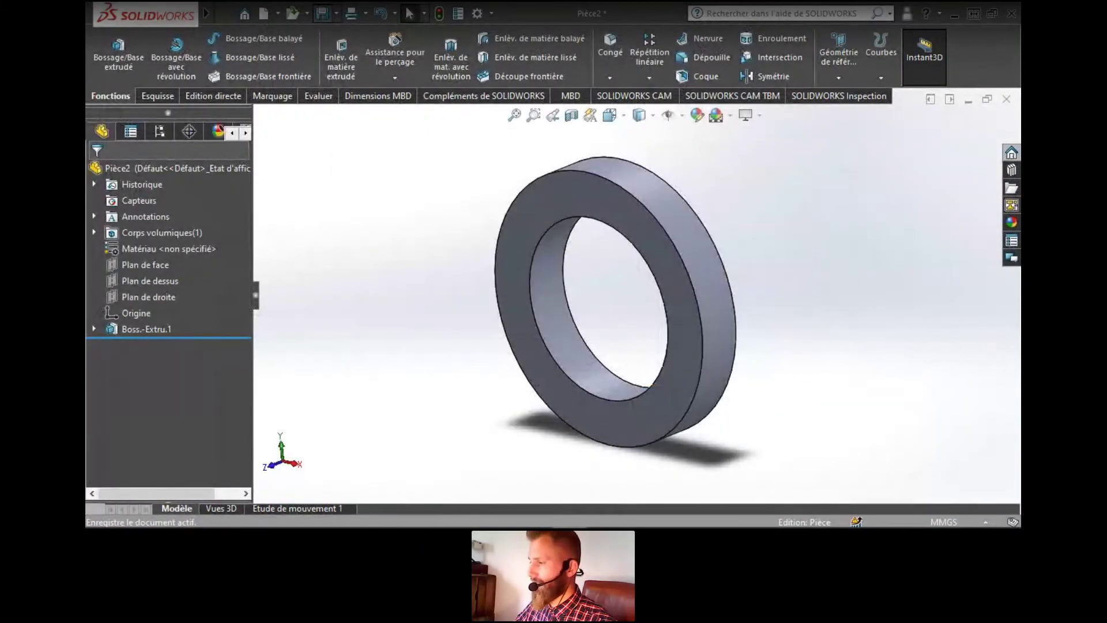
key(ctrl+s)
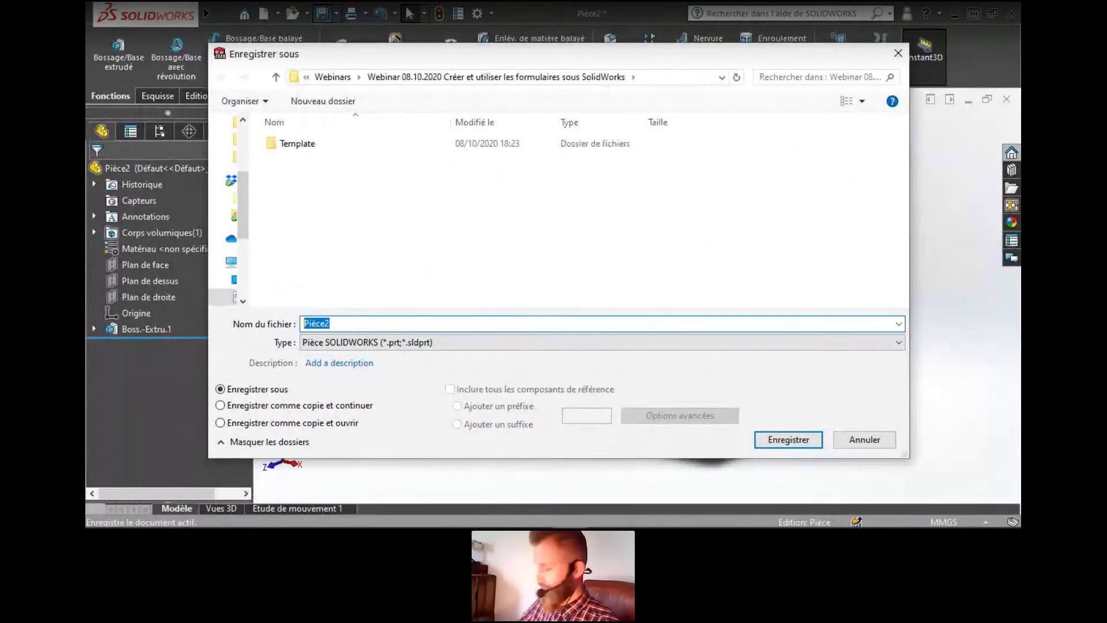
text(Bague)
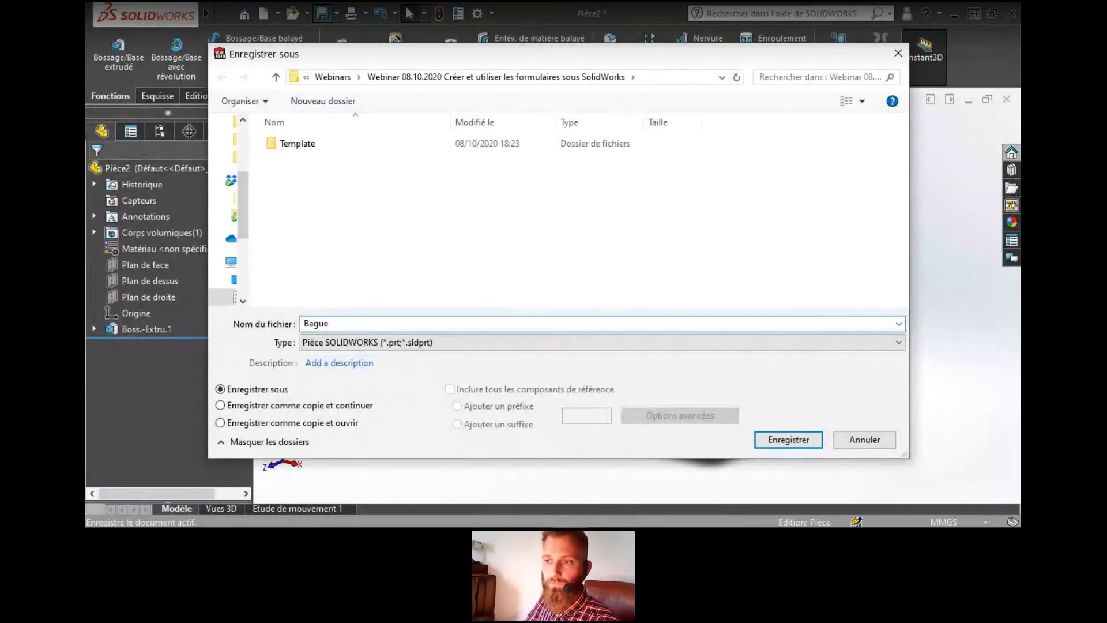
key(Return)
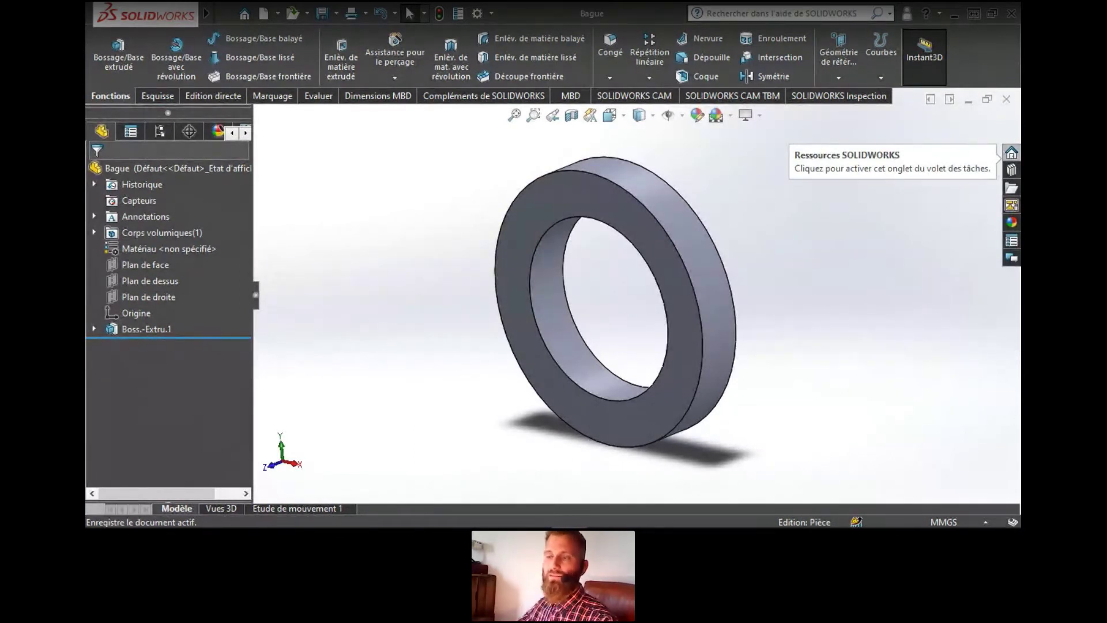
Open the Property Tab Builder from the SOLIDWORKS resources and title the part form's group box Matériau
click(1012, 152)
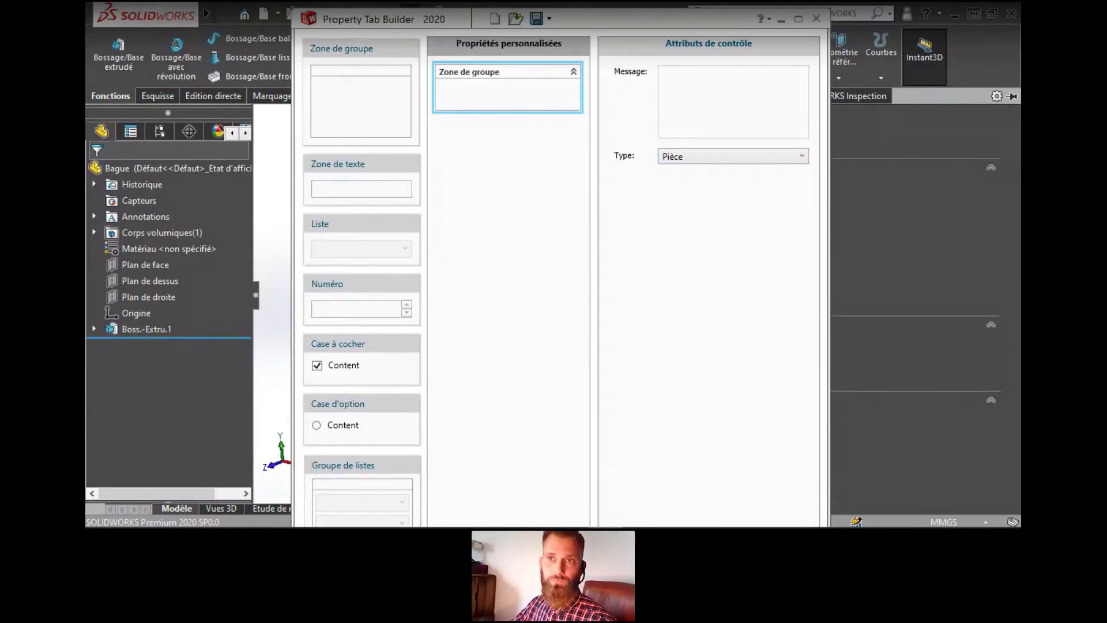
click(507, 87)
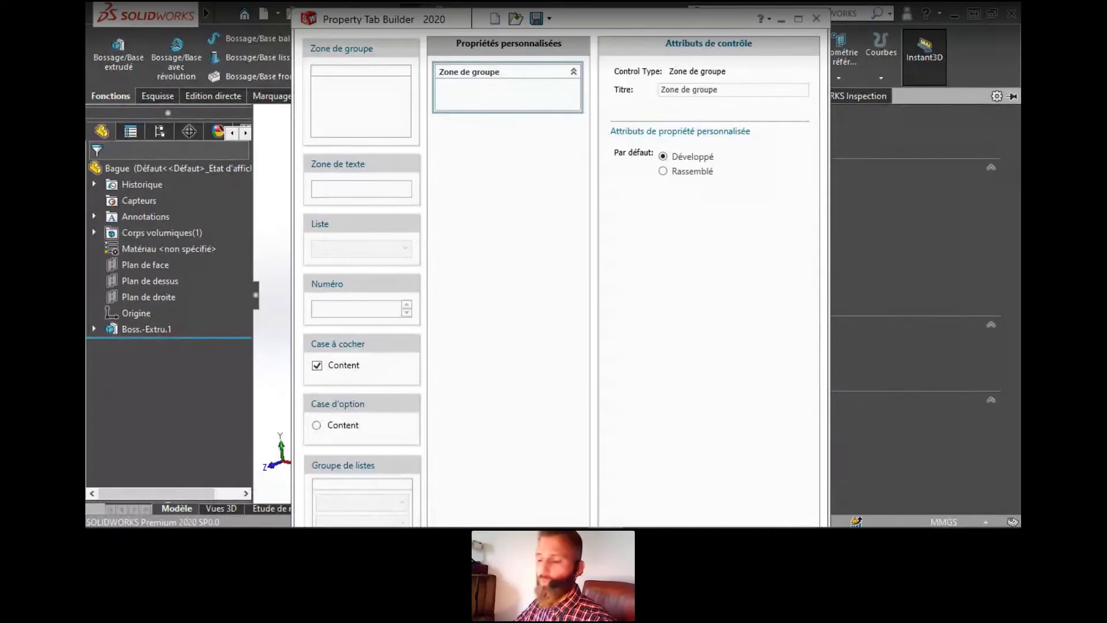
drag(720, 90, 660, 90)
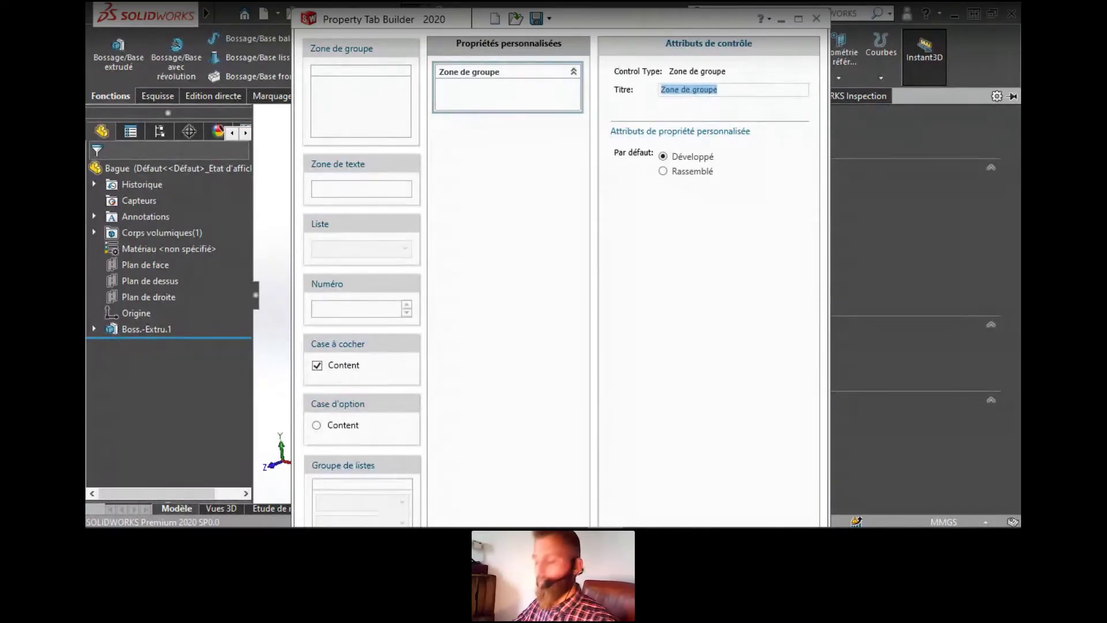
text(Maté)
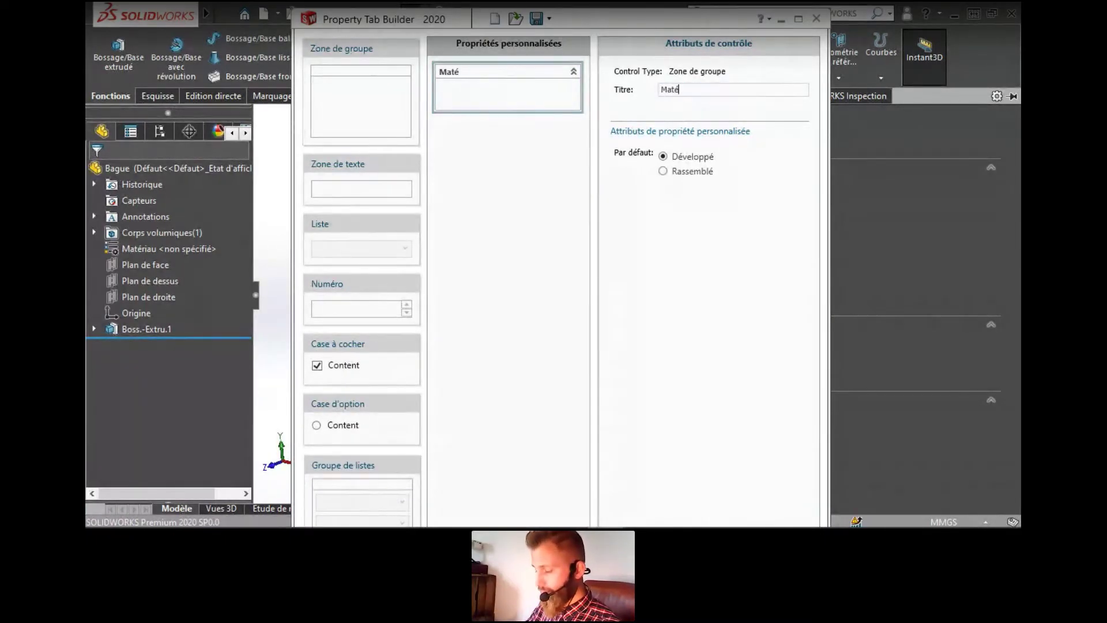
text(riau)
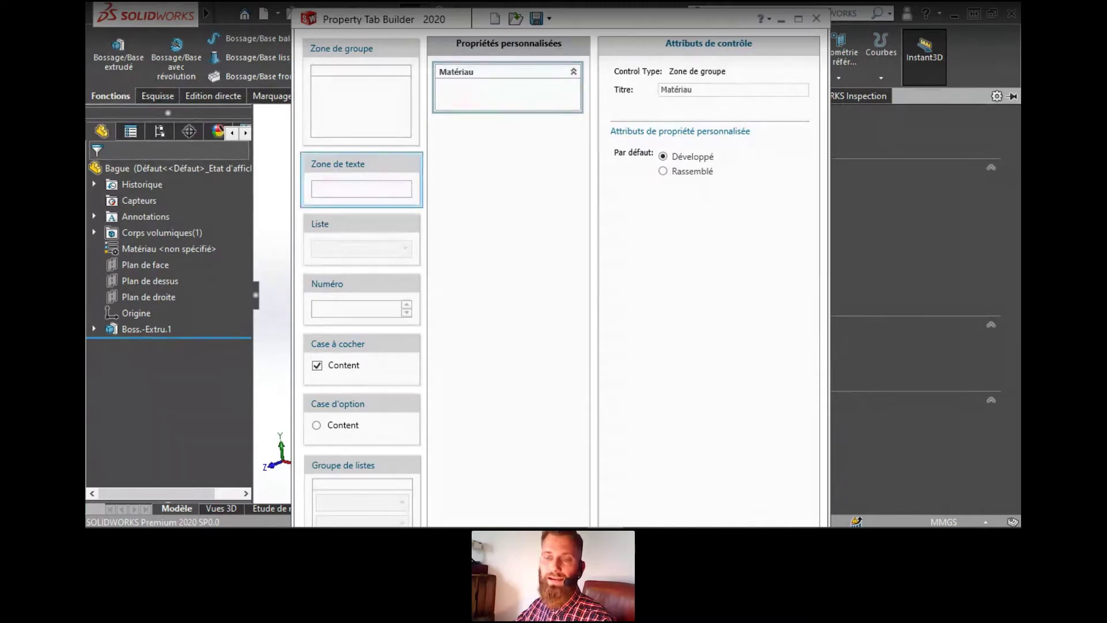
Add a text box inside the Matériau group and set both its title and its property name to Matériau
drag(362, 180, 508, 101)
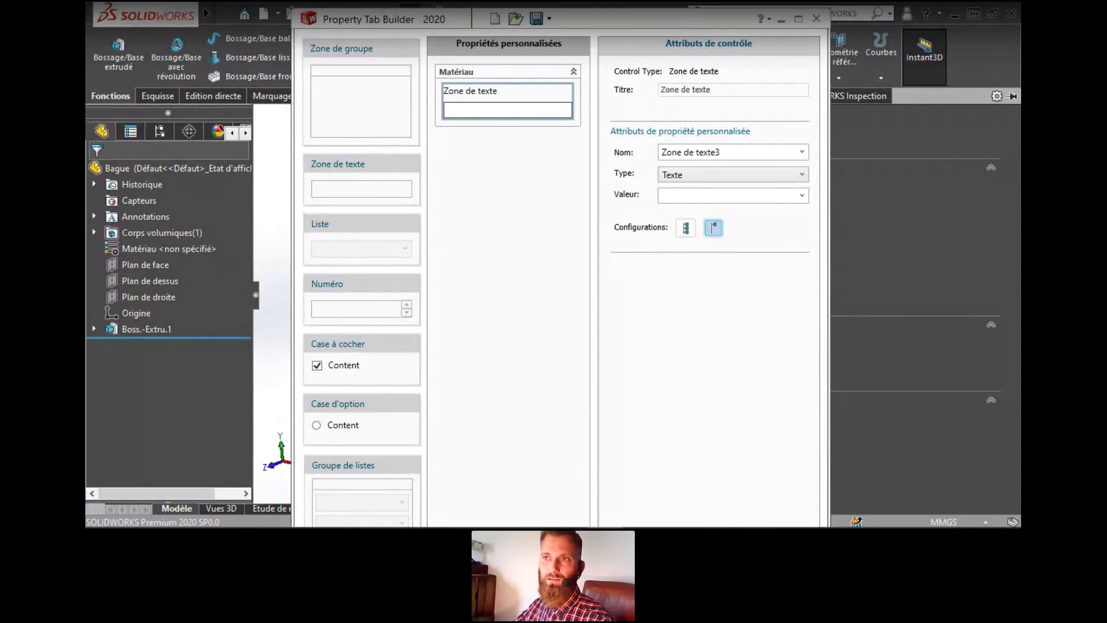
drag(715, 90, 651, 90)
text(Matériau)
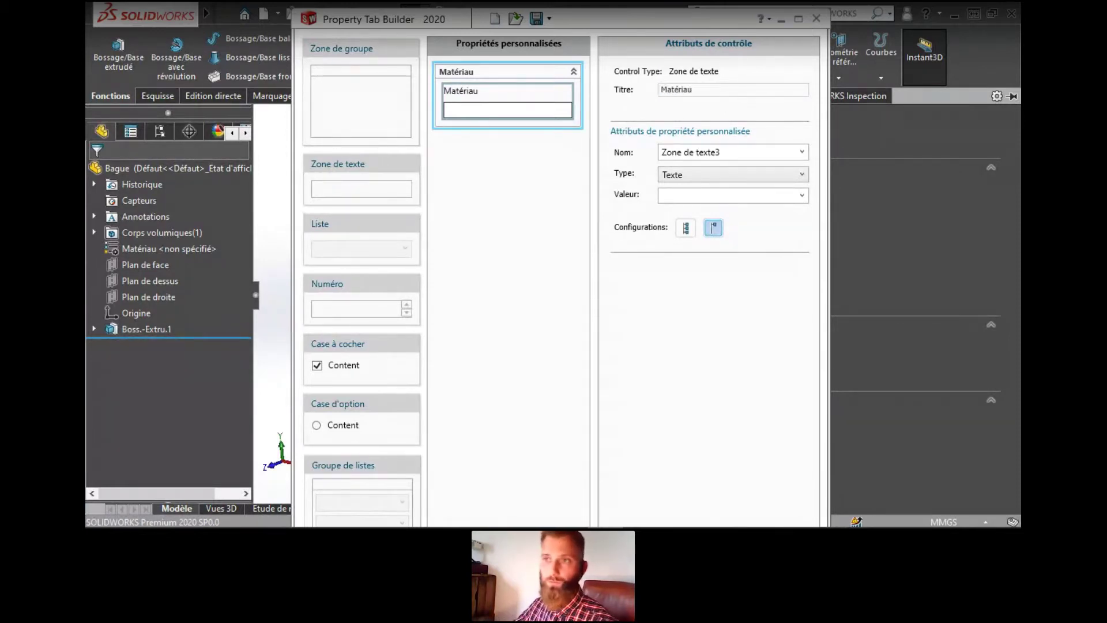
key(Tab)
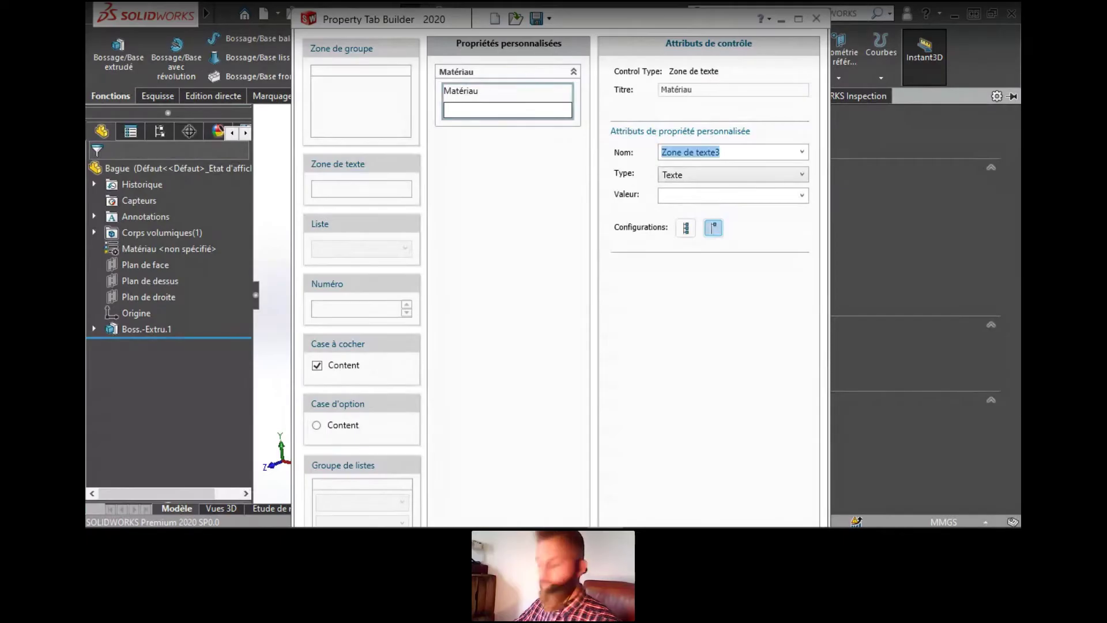
text(Matériau)
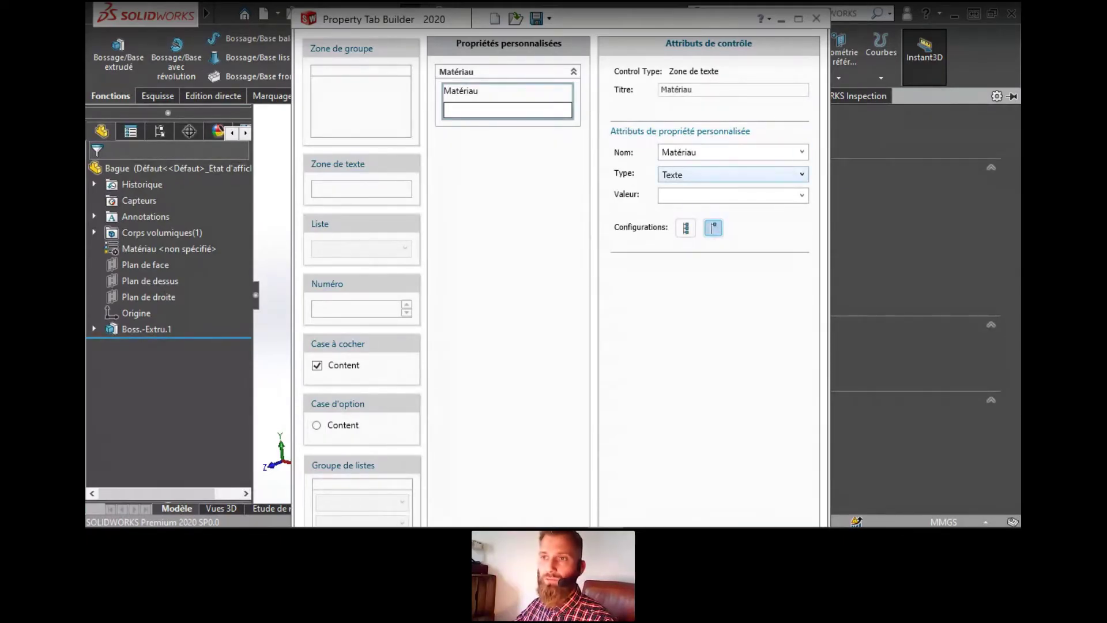
Keep the Matériau text box's property type as Texte and set it to show in the Personnaliser tab
click(802, 174)
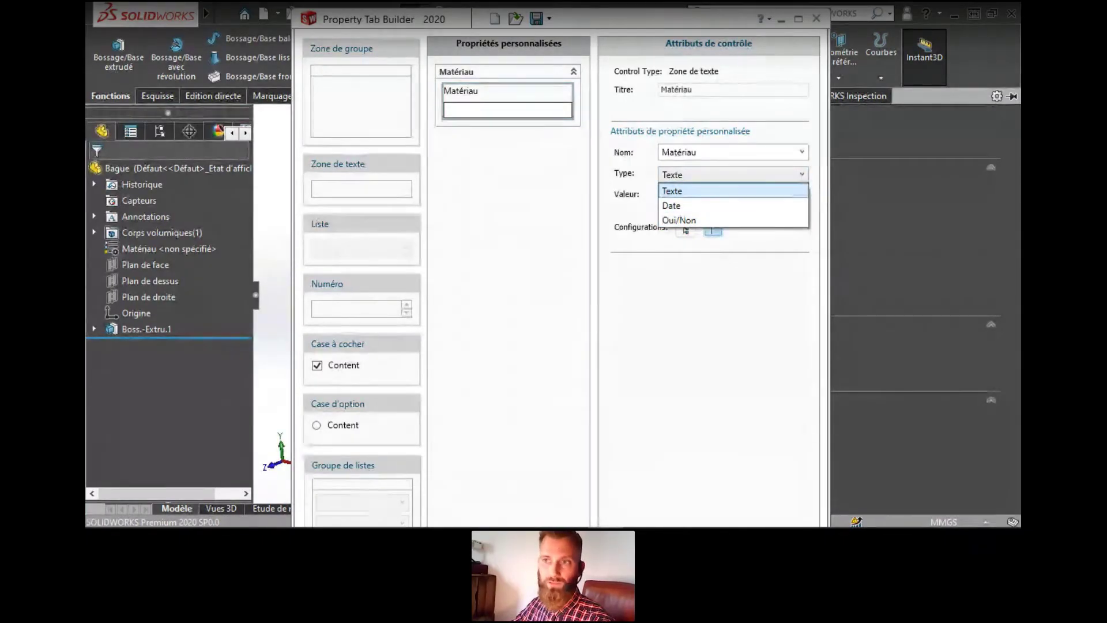
click(733, 191)
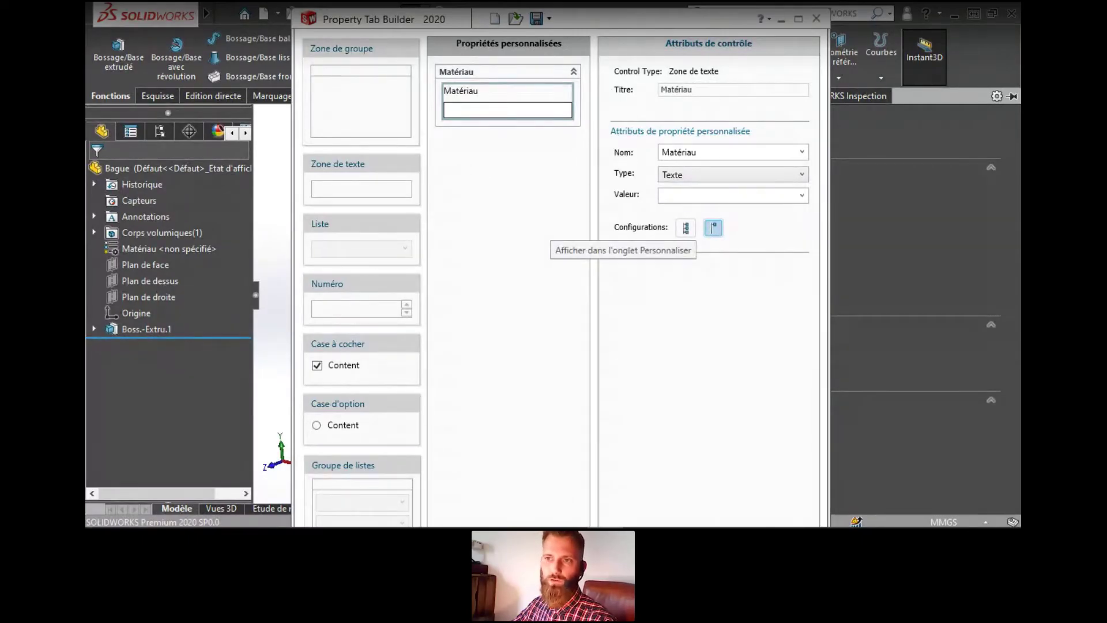
click(685, 227)
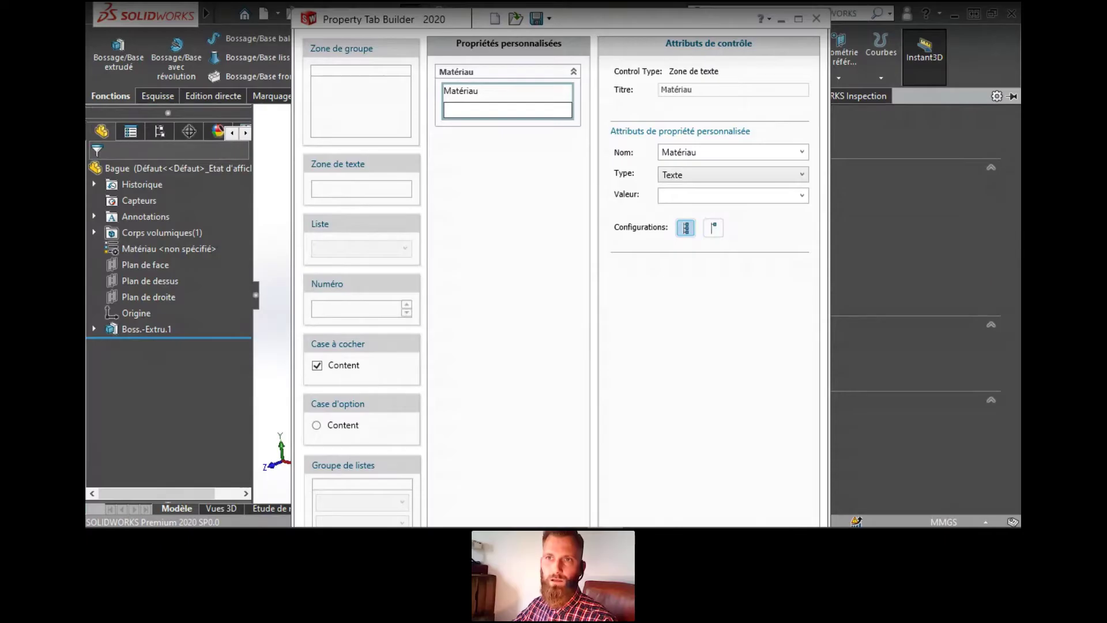
click(508, 202)
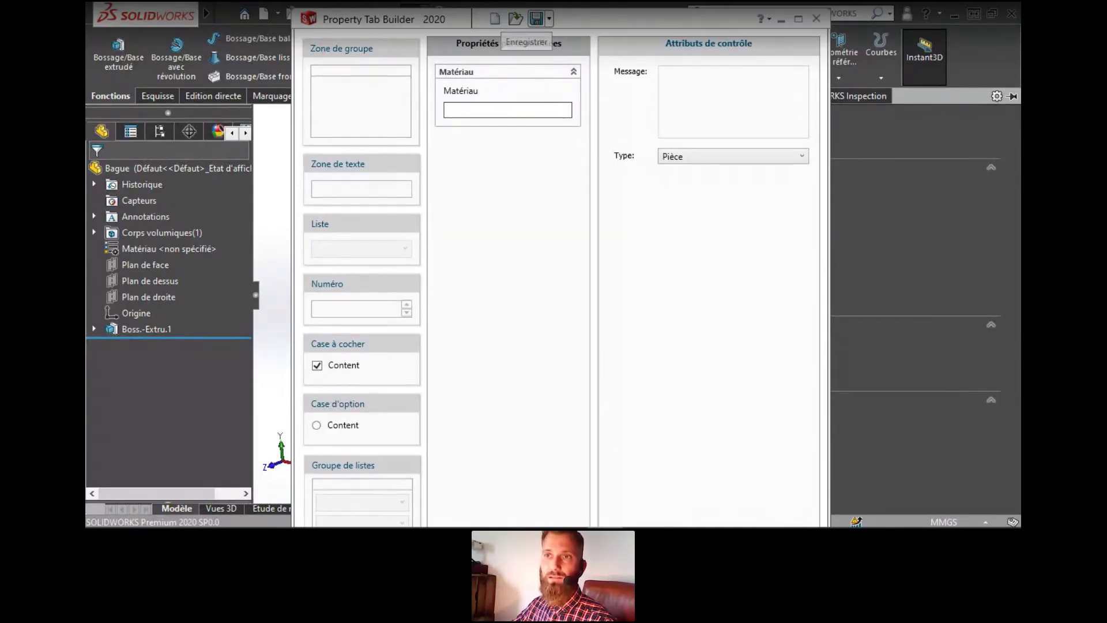
Save the property form as Formulaire_Webinar in the Template folder and close the Property Tab Builder
click(549, 18)
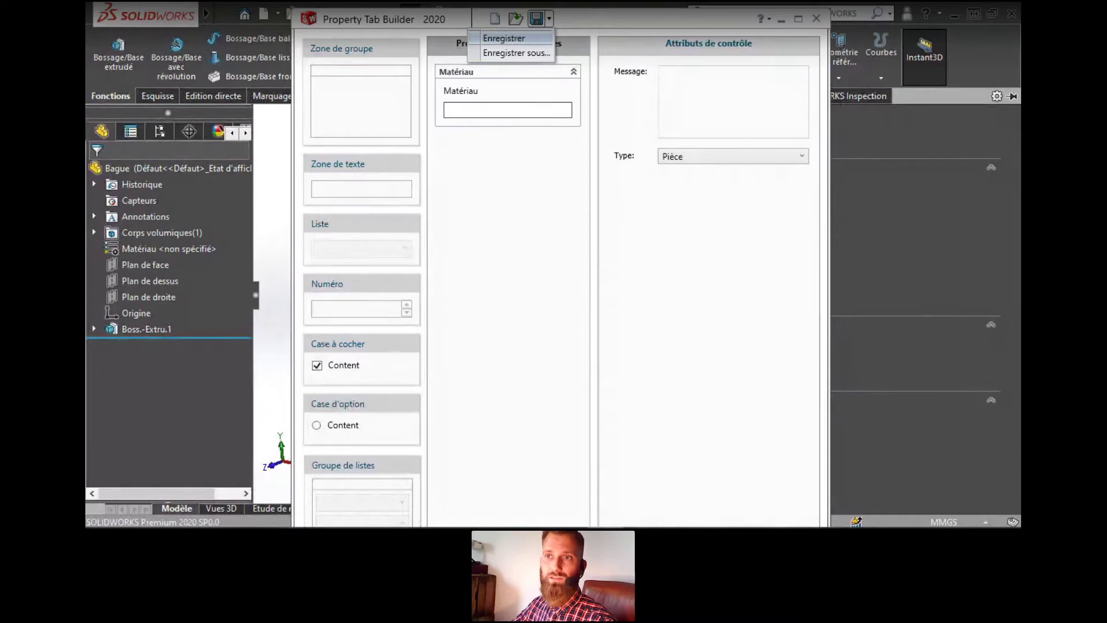
click(504, 38)
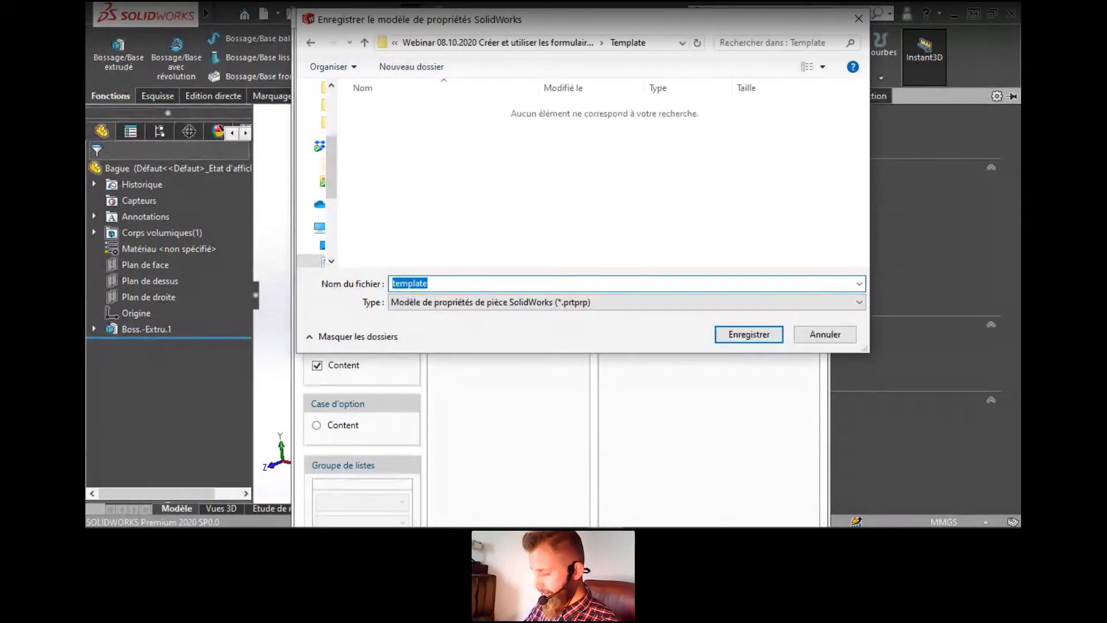
text(Formulzai)
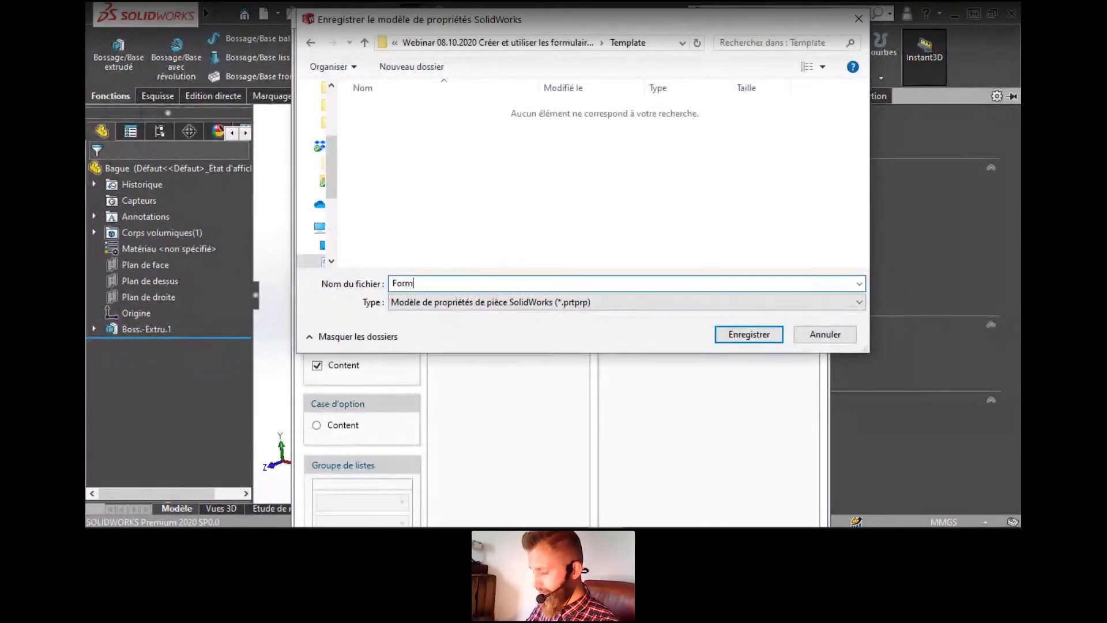
key(BackSpace)
key(BackSpace)
key(BackSpace)
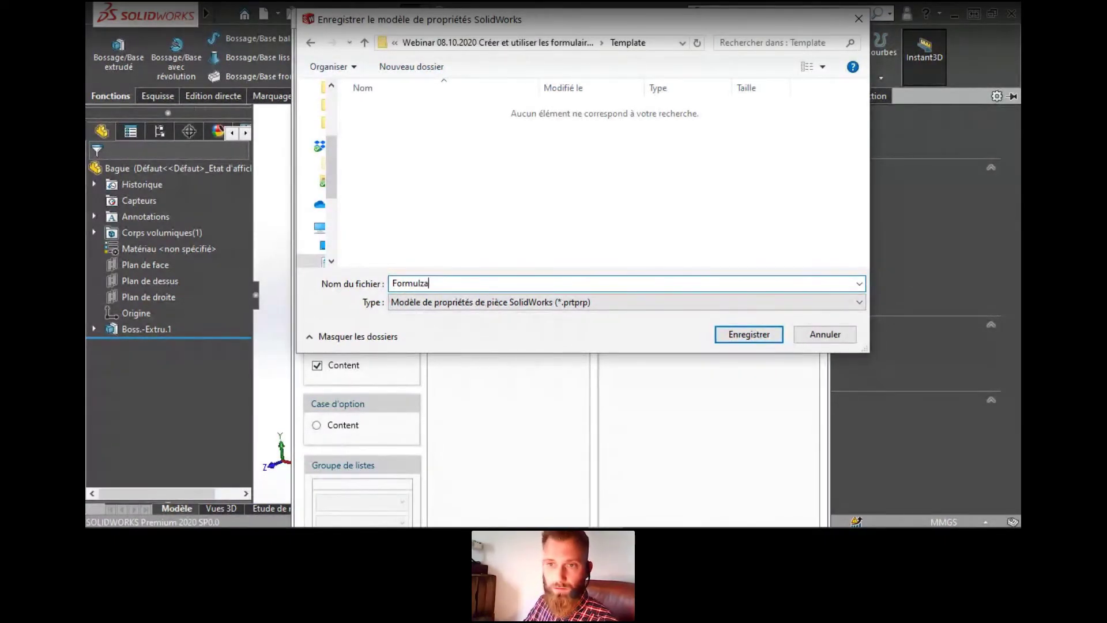
text(aire)
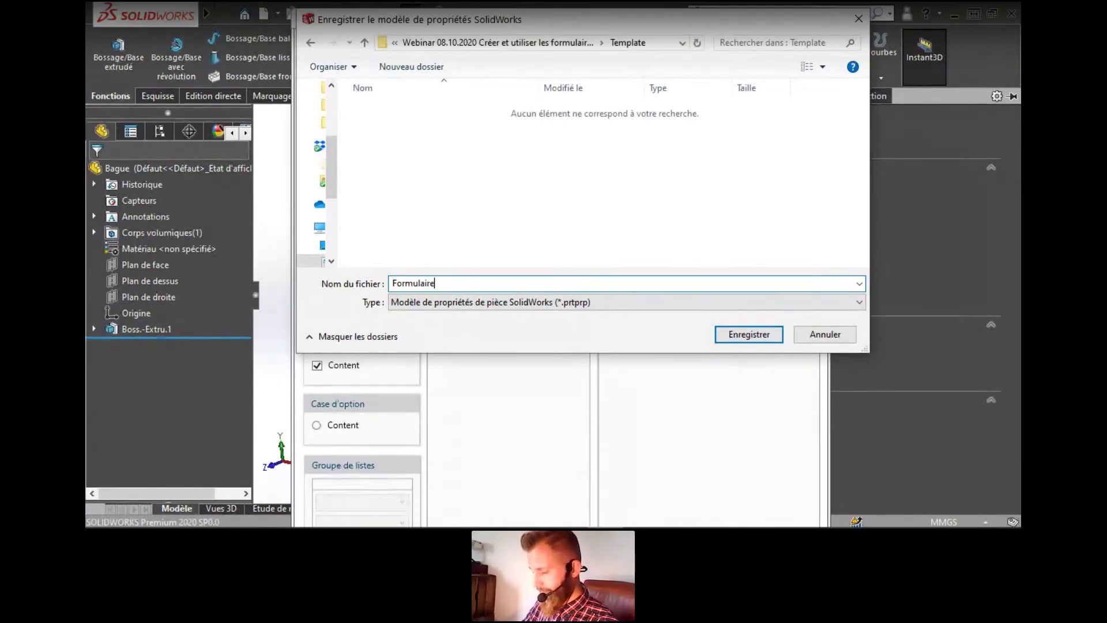
text(_Webinar)
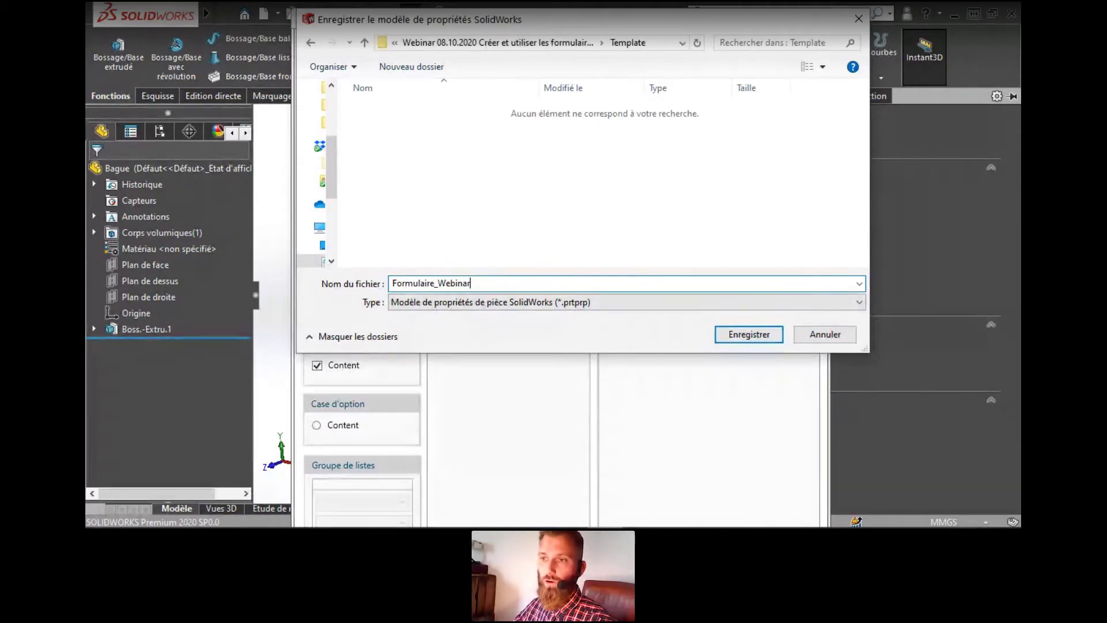
key(Return)
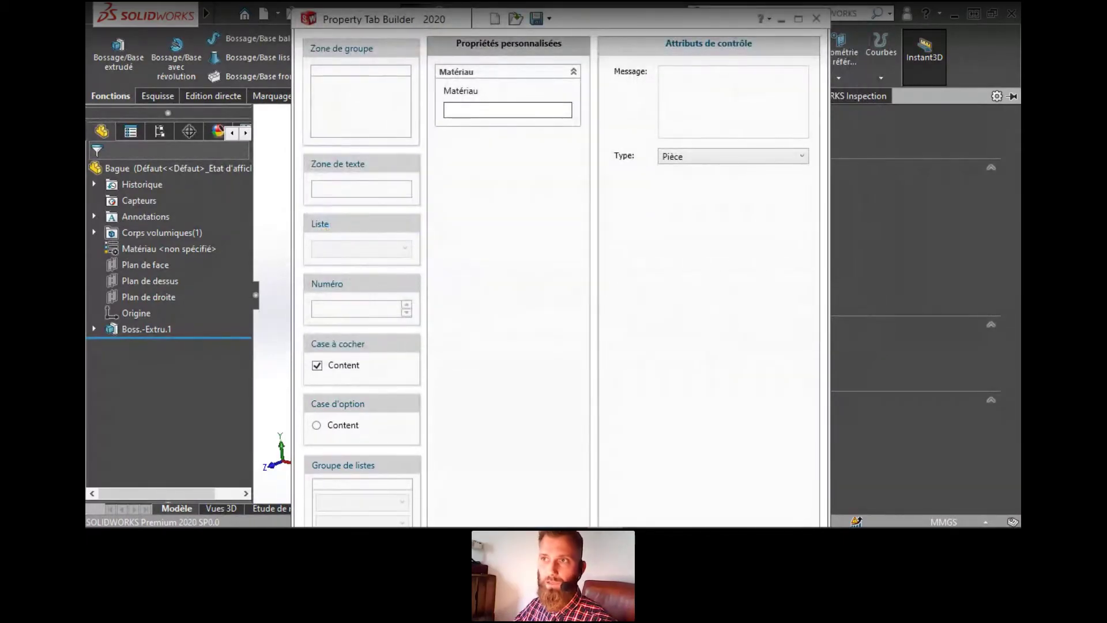
click(816, 18)
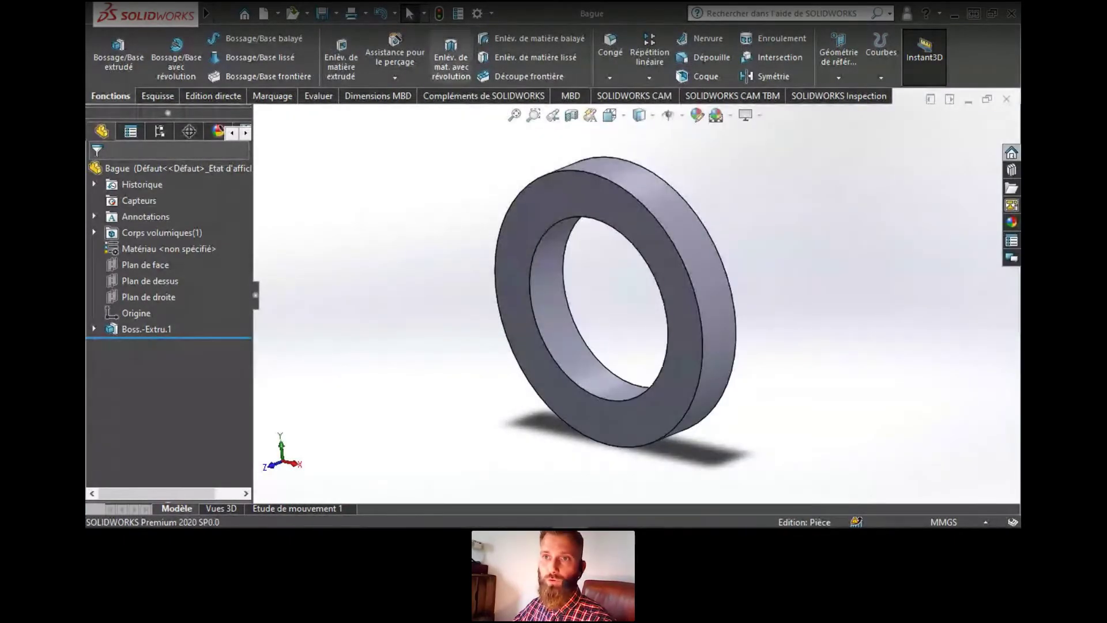
In the system options' file locations, remove the existing folder for Fichiers de propriétés personnalisées
click(477, 12)
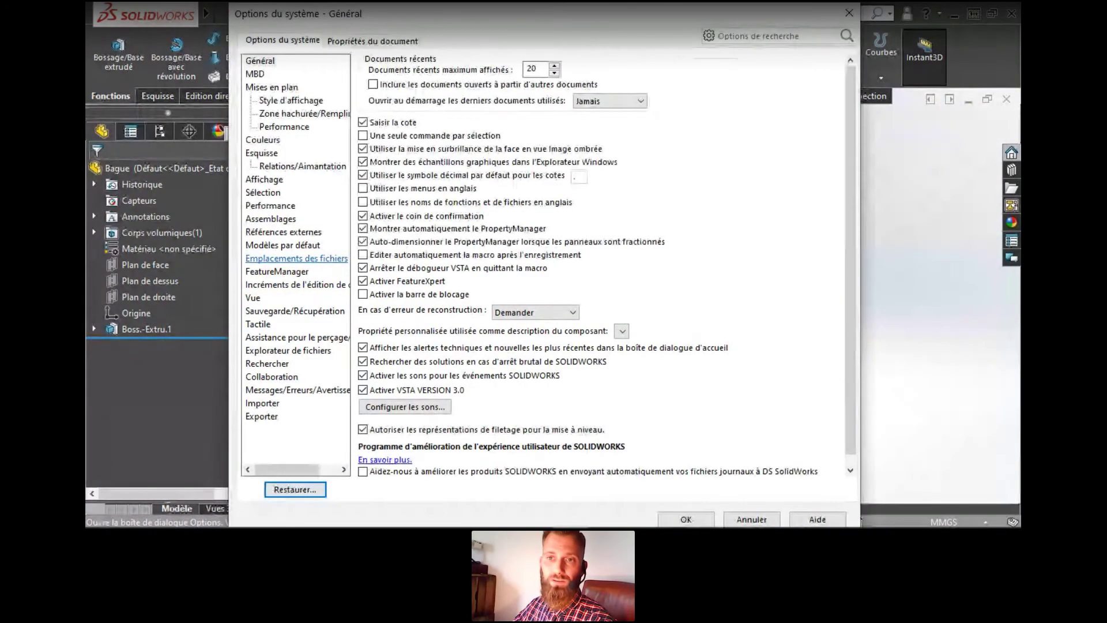
click(296, 259)
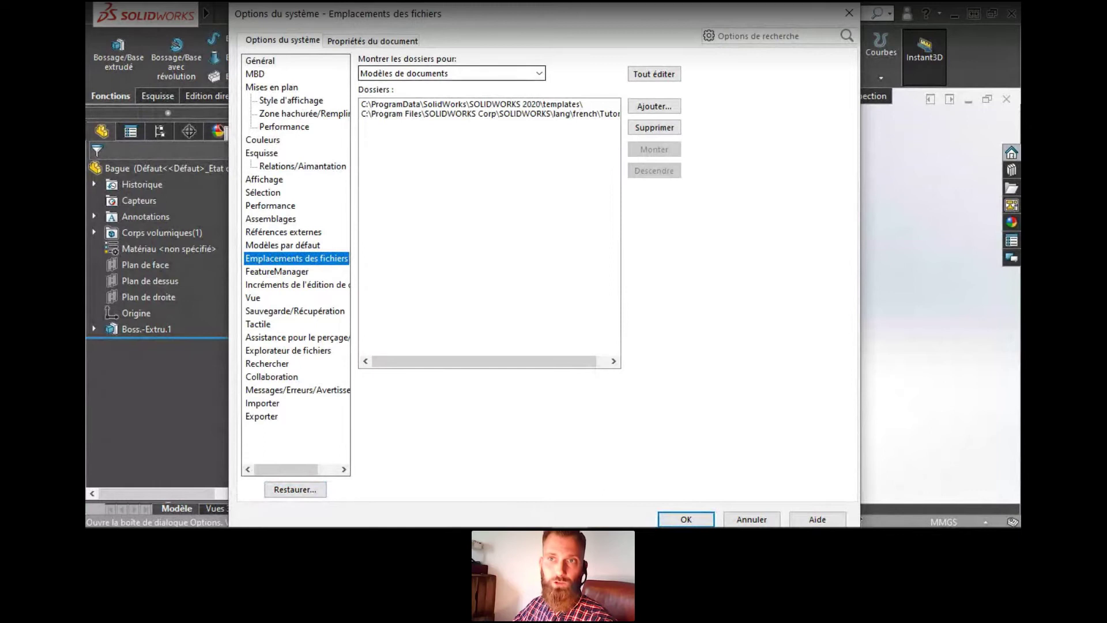
click(539, 74)
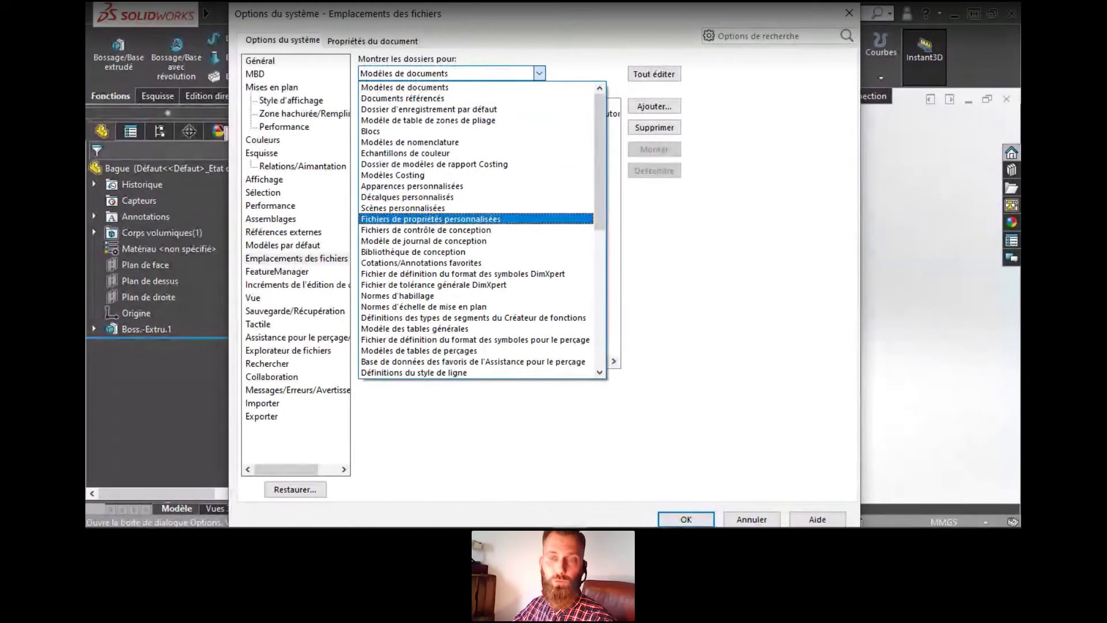
click(431, 219)
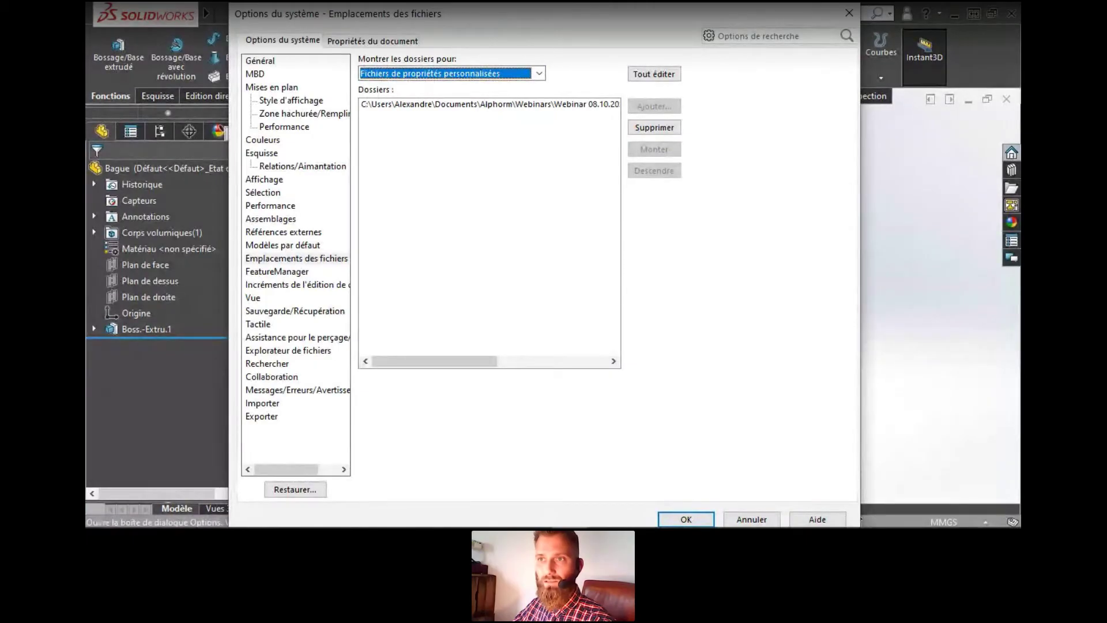
click(490, 105)
click(654, 127)
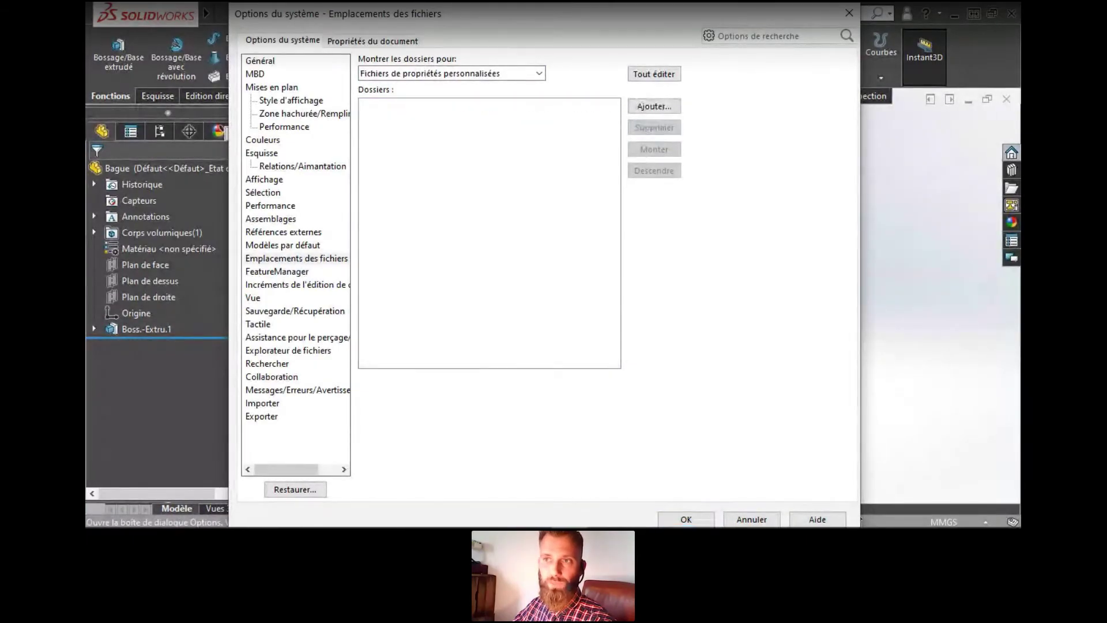
Add the webinar's Template folder as the custom property files location and confirm the system options
click(654, 106)
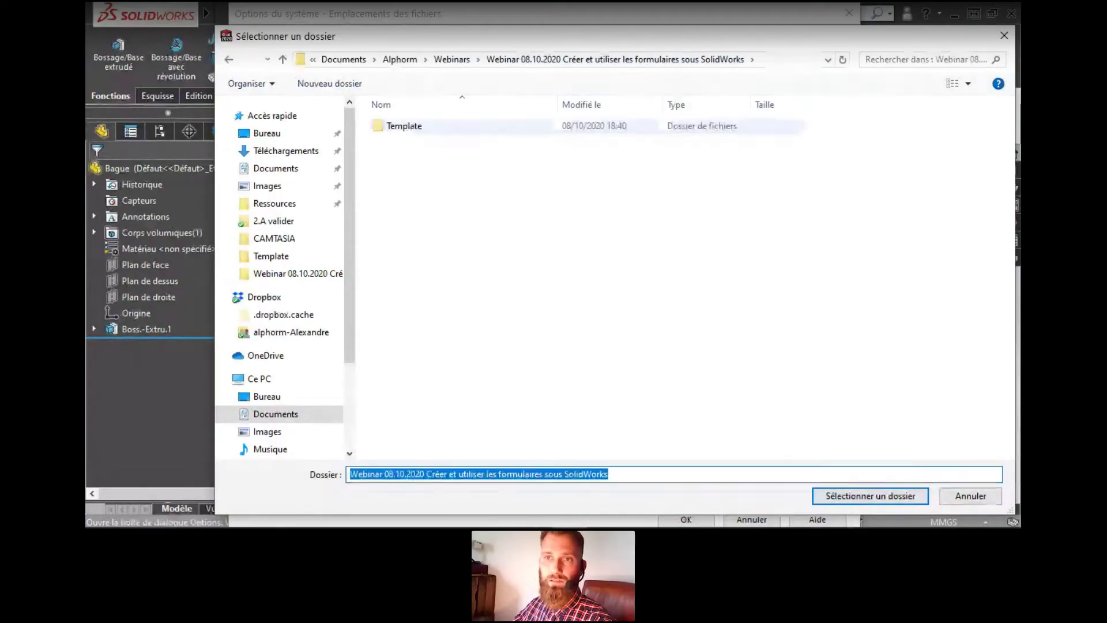
click(870, 496)
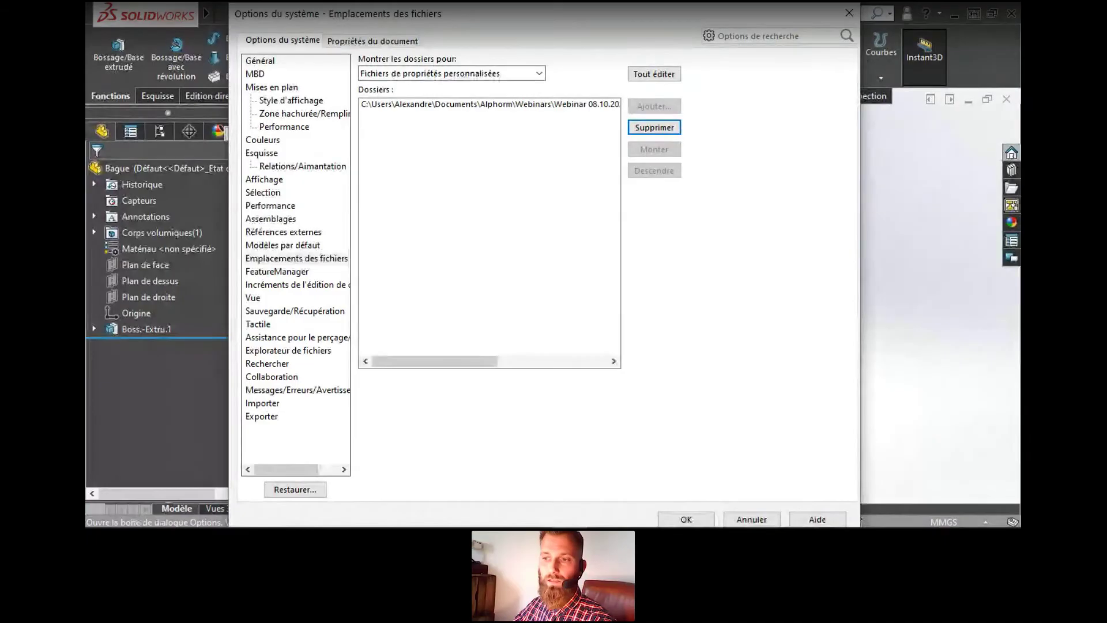
click(686, 519)
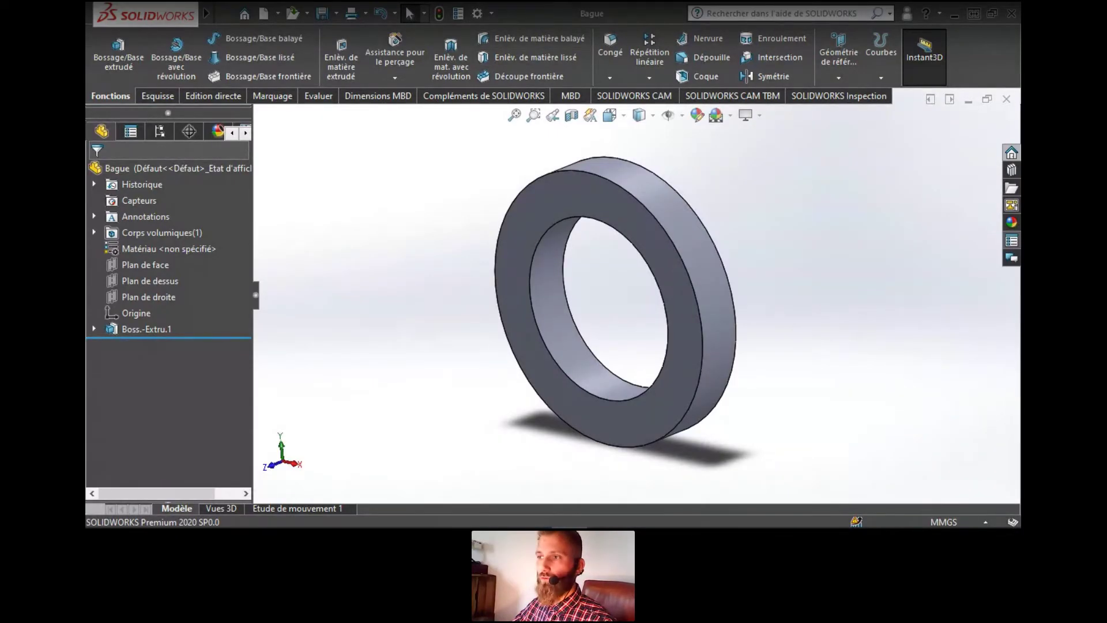
Open the part's custom properties form and keep Formulaire_Webinar.prtprp as its template
click(1012, 241)
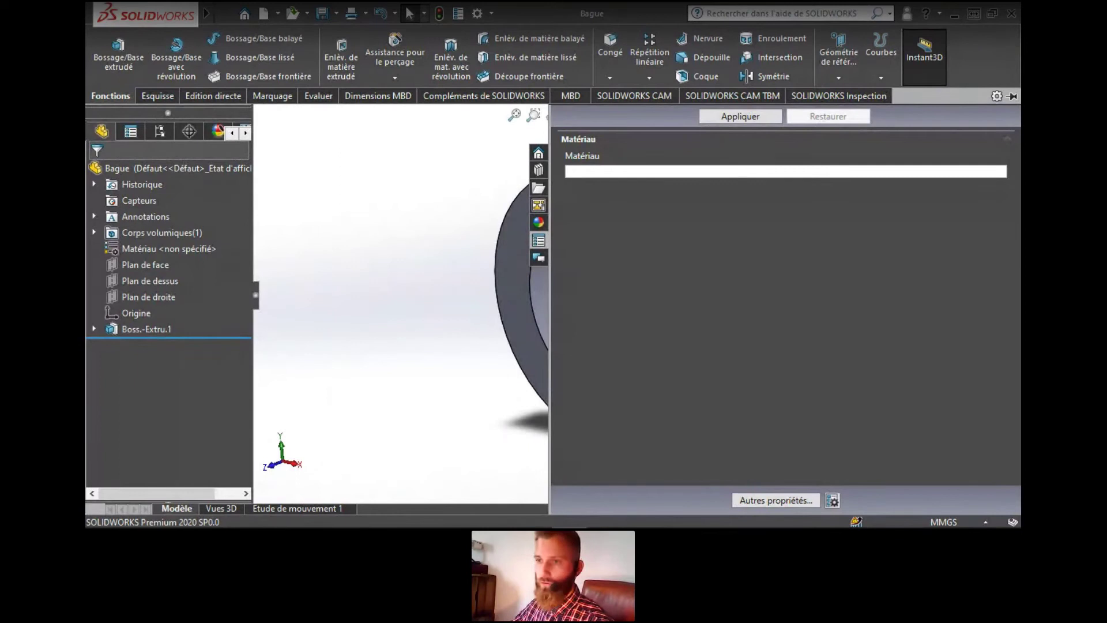
click(832, 500)
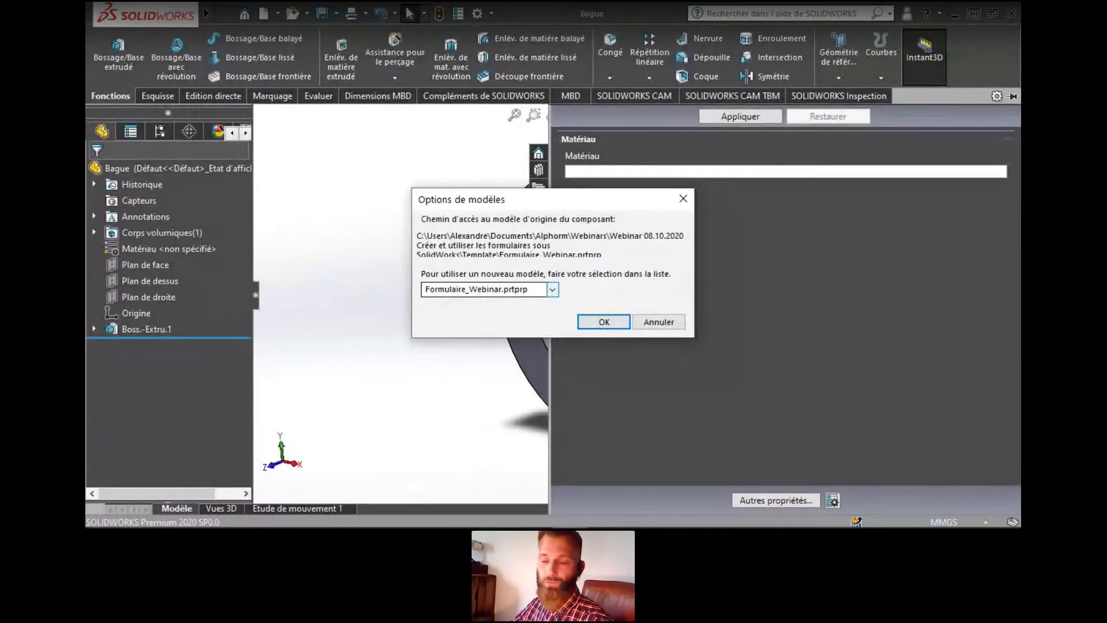
click(553, 289)
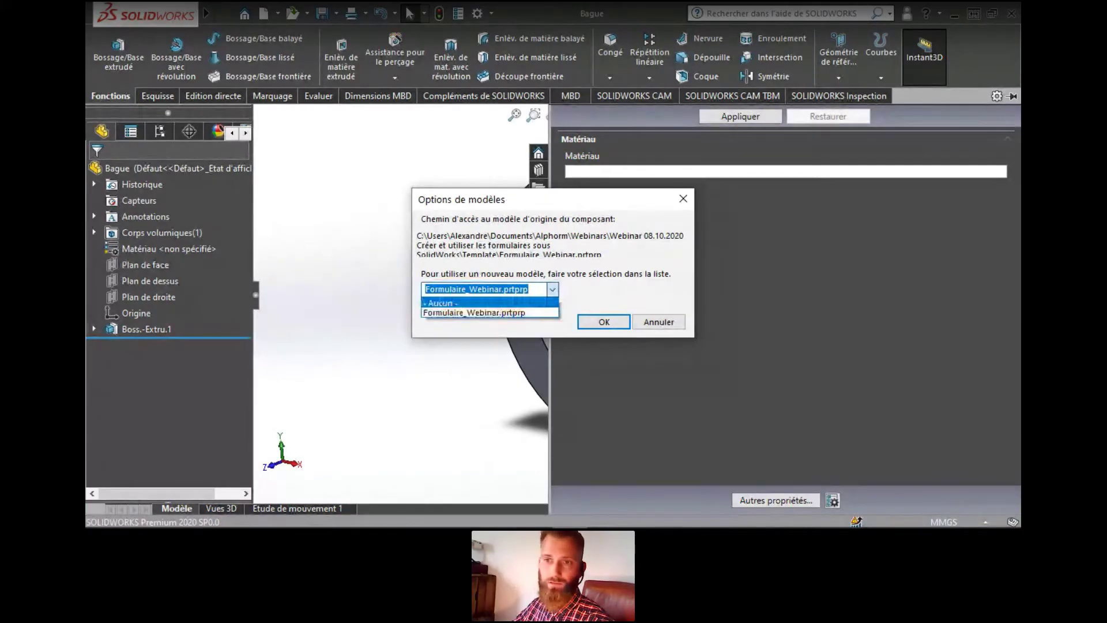
click(461, 299)
key(Return)
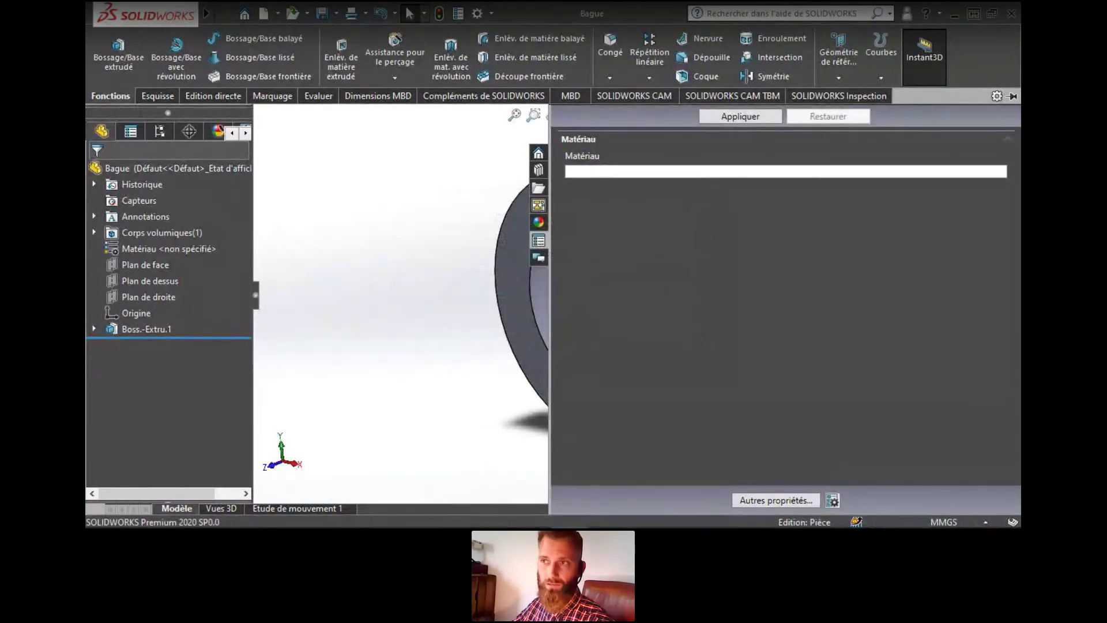
Check the Matériau field and the template assigned to the part's custom properties form
click(570, 172)
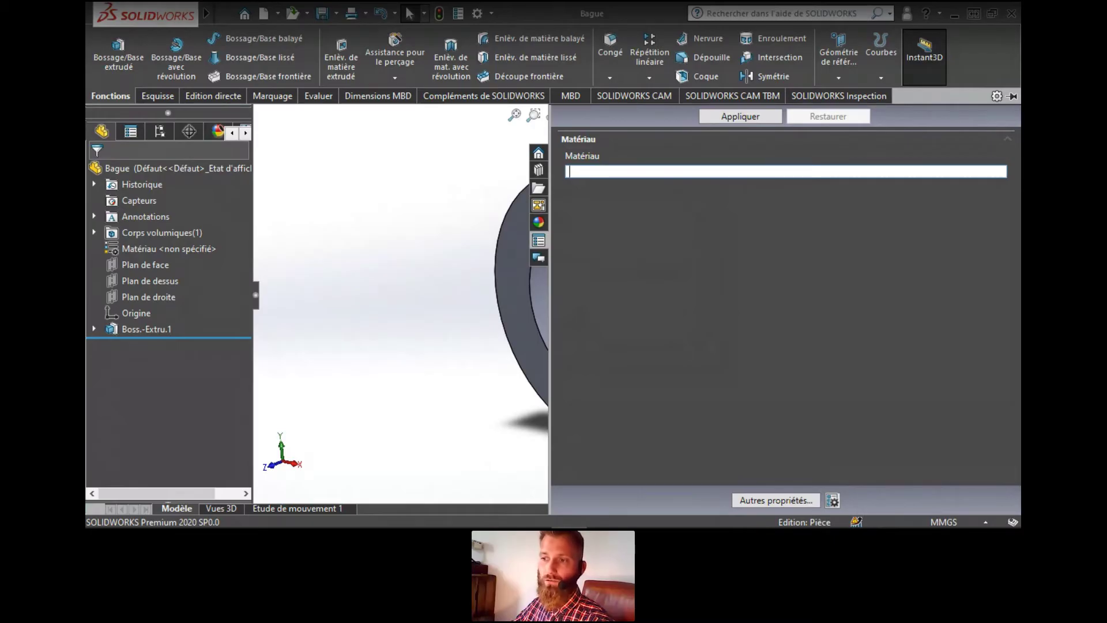
click(832, 500)
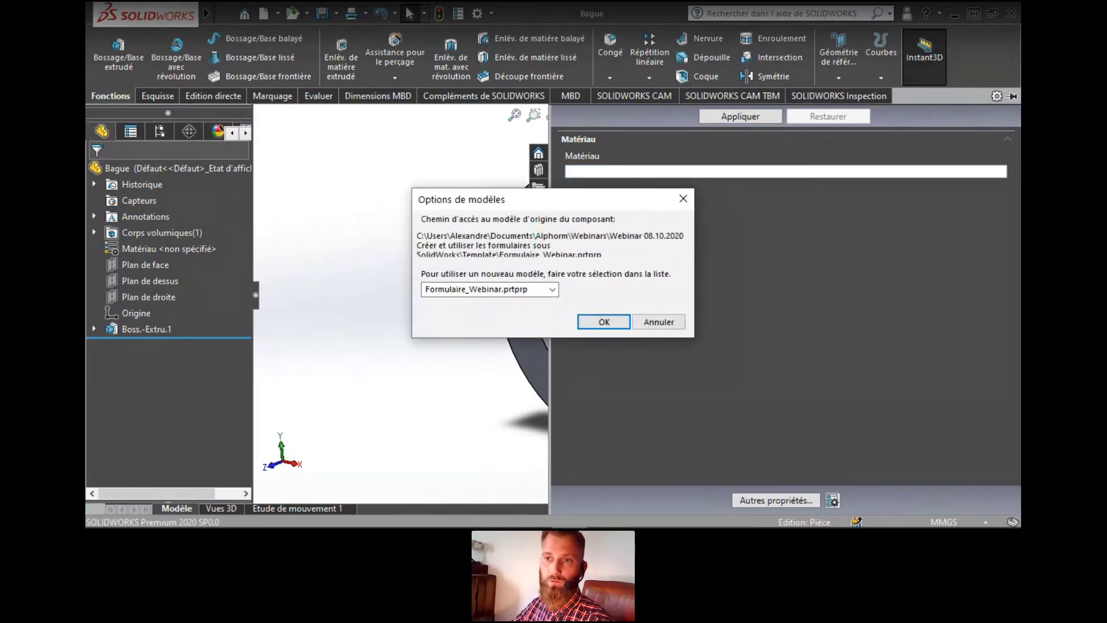
key(Return)
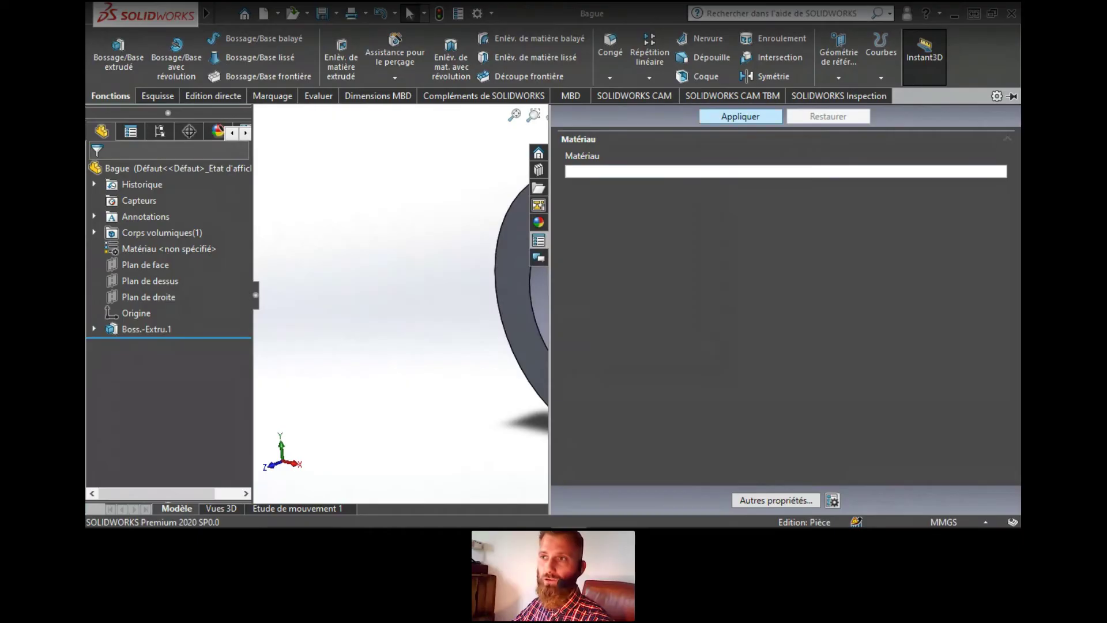
click(570, 171)
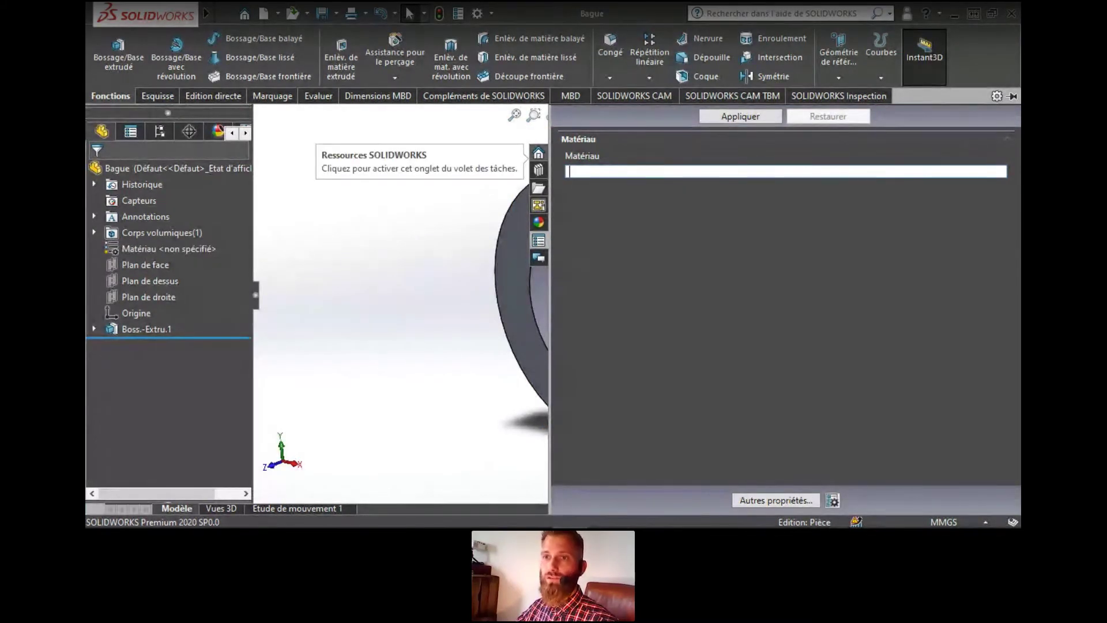
Launch the Property Tab Builder from the SOLIDWORKS resources and open Formulaire_Webinar.prtprp from the Template folder
click(538, 153)
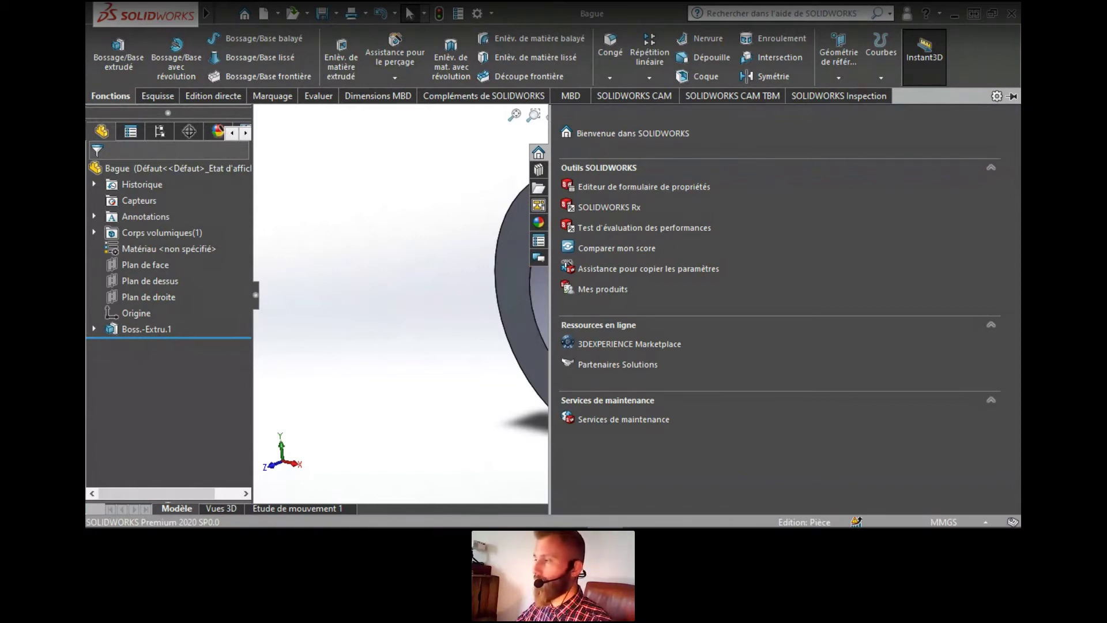
drag(85, 38, 652, 20)
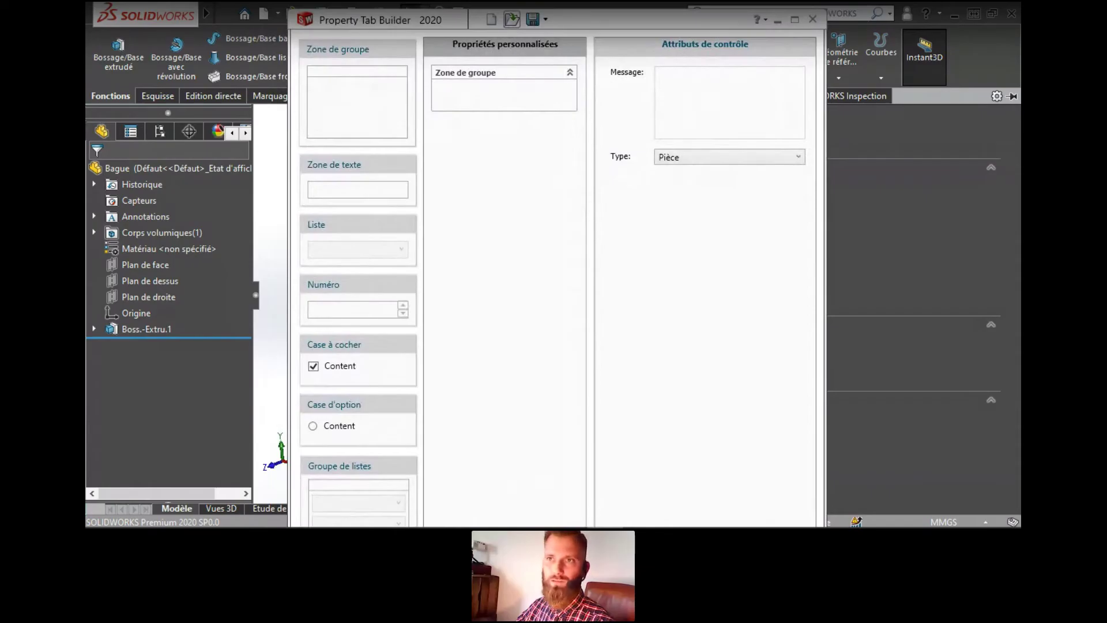
click(511, 19)
click(517, 110)
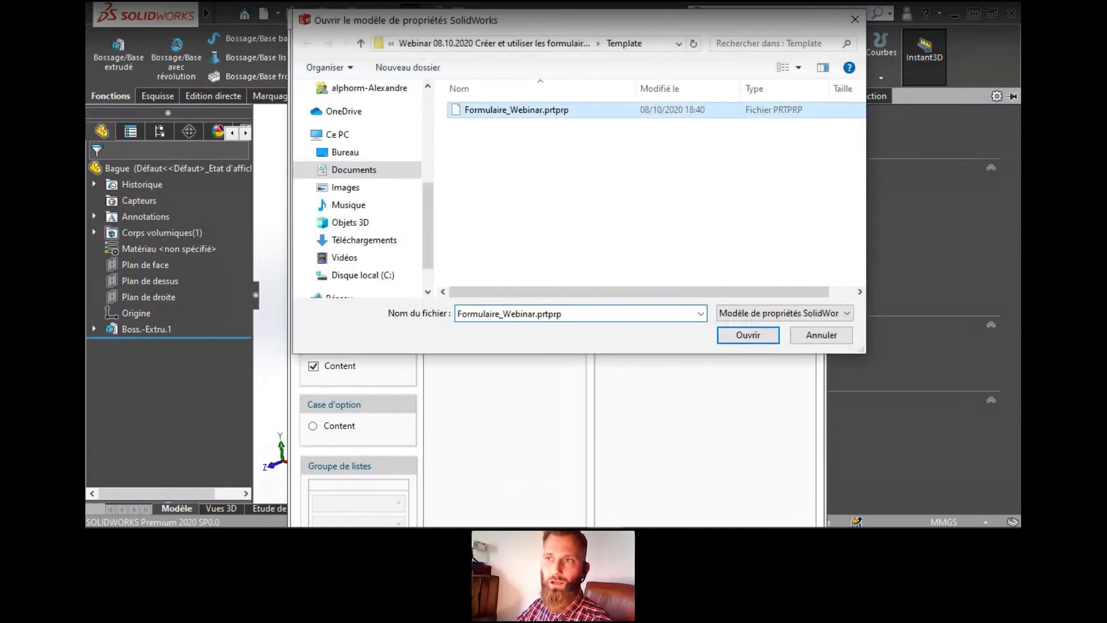
click(748, 335)
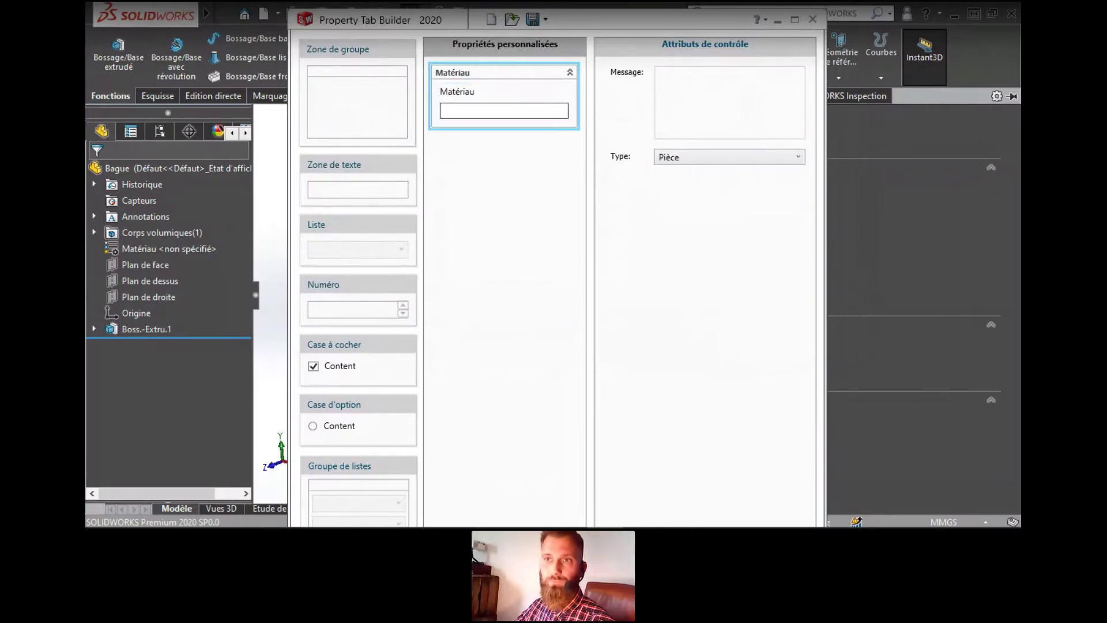
Set the Matériau text box's value to [SW-Matériau], save the form and close the Property Tab Builder
click(504, 109)
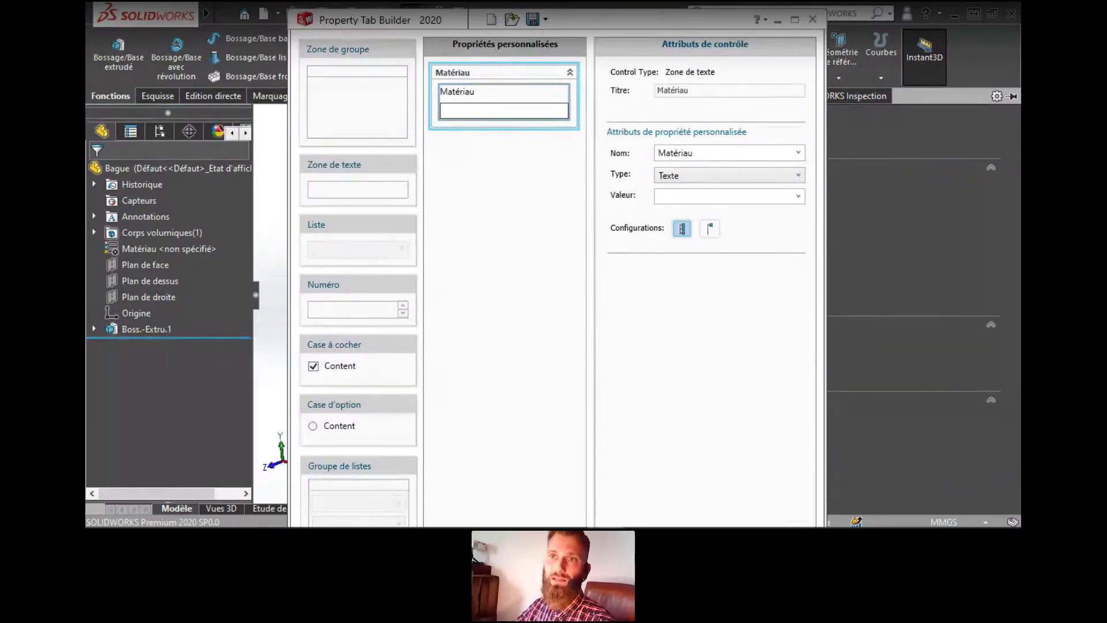
click(798, 196)
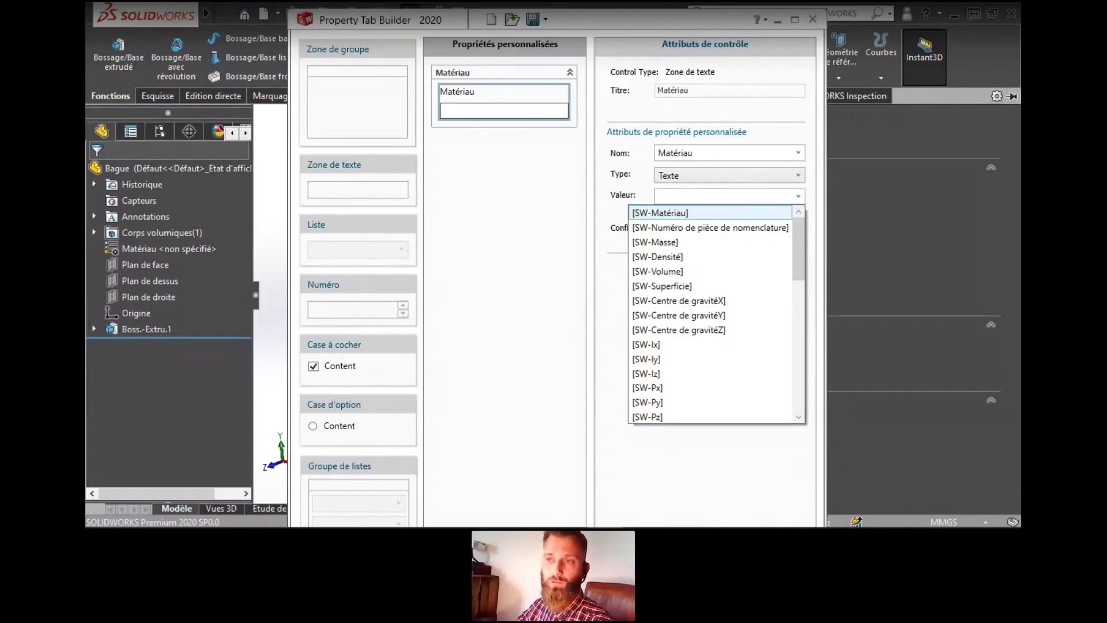
click(660, 213)
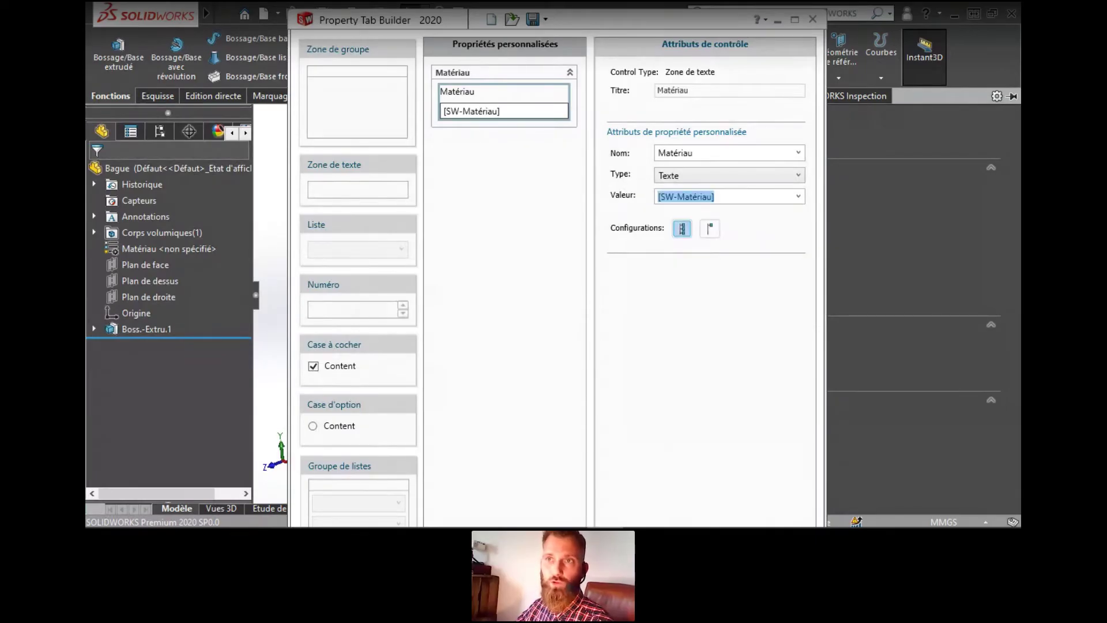
click(533, 19)
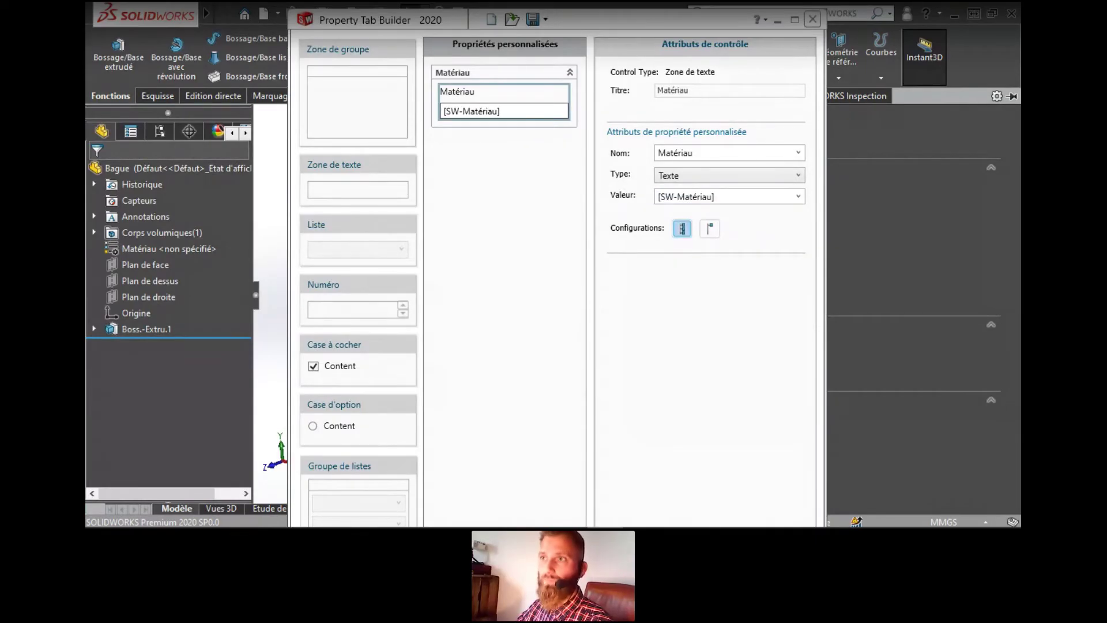
click(813, 19)
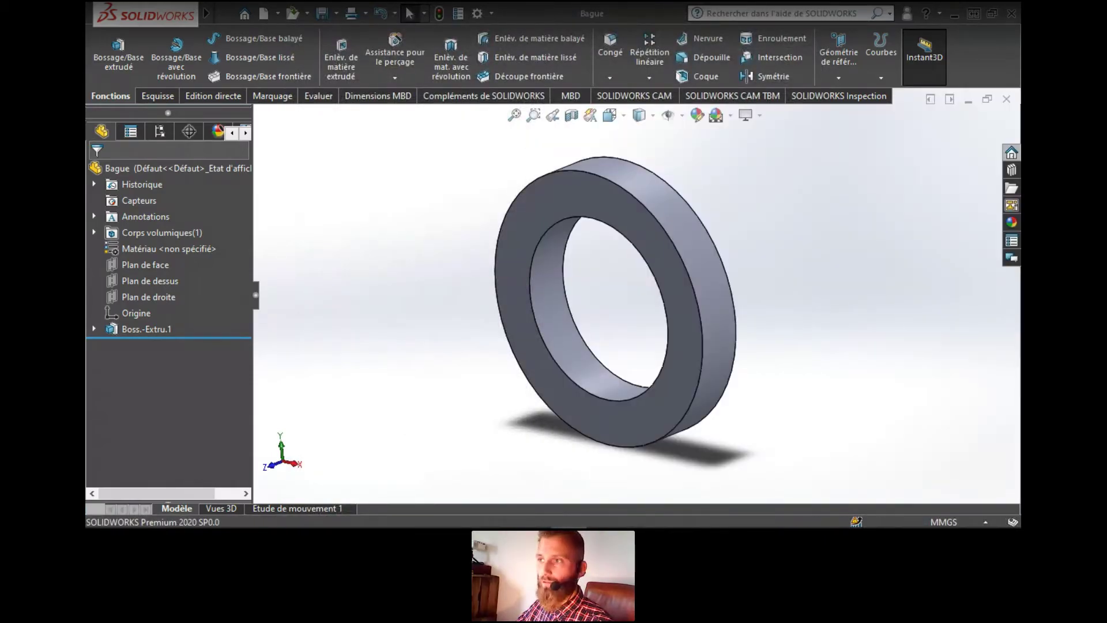
Open the Bague part's custom properties form and reload Formulaire_Webinar.prtprp as its template
click(1012, 240)
click(570, 171)
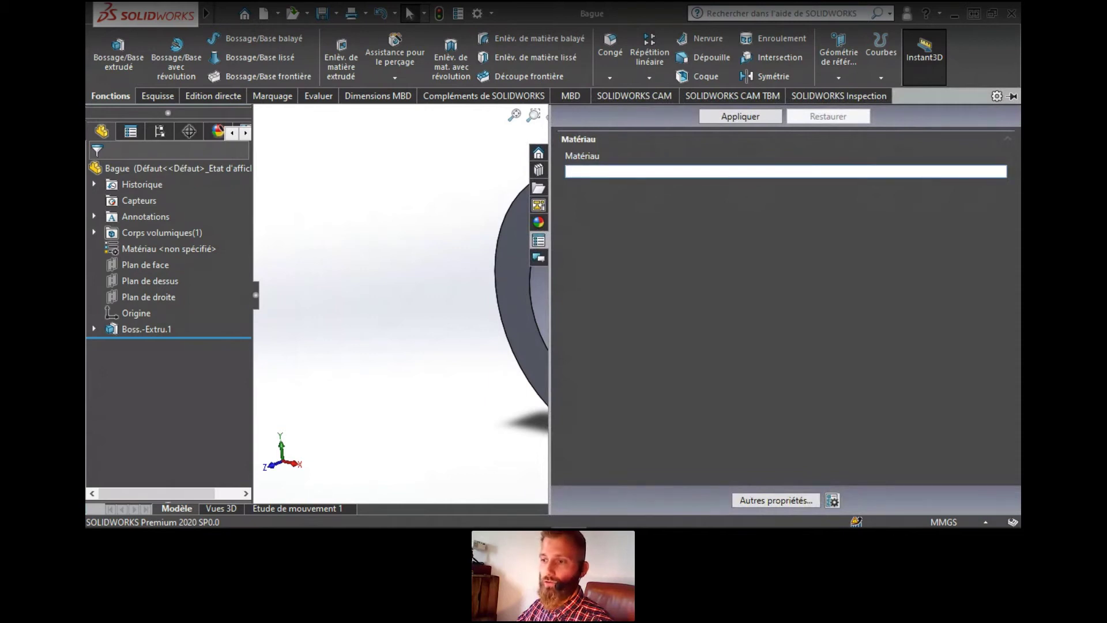
click(833, 500)
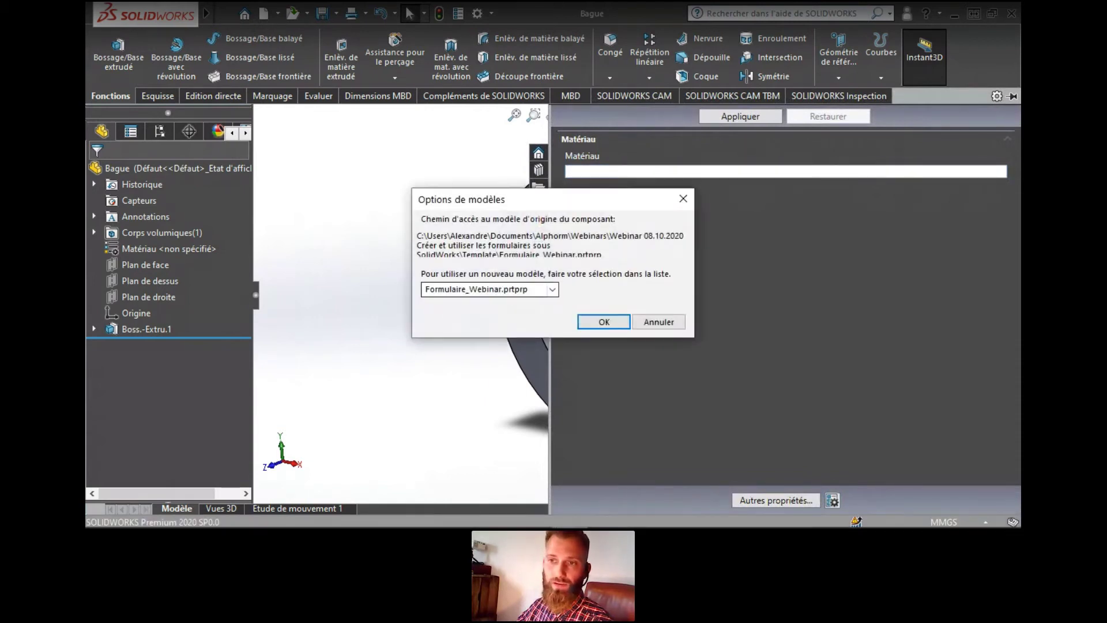
click(553, 290)
click(440, 303)
click(604, 322)
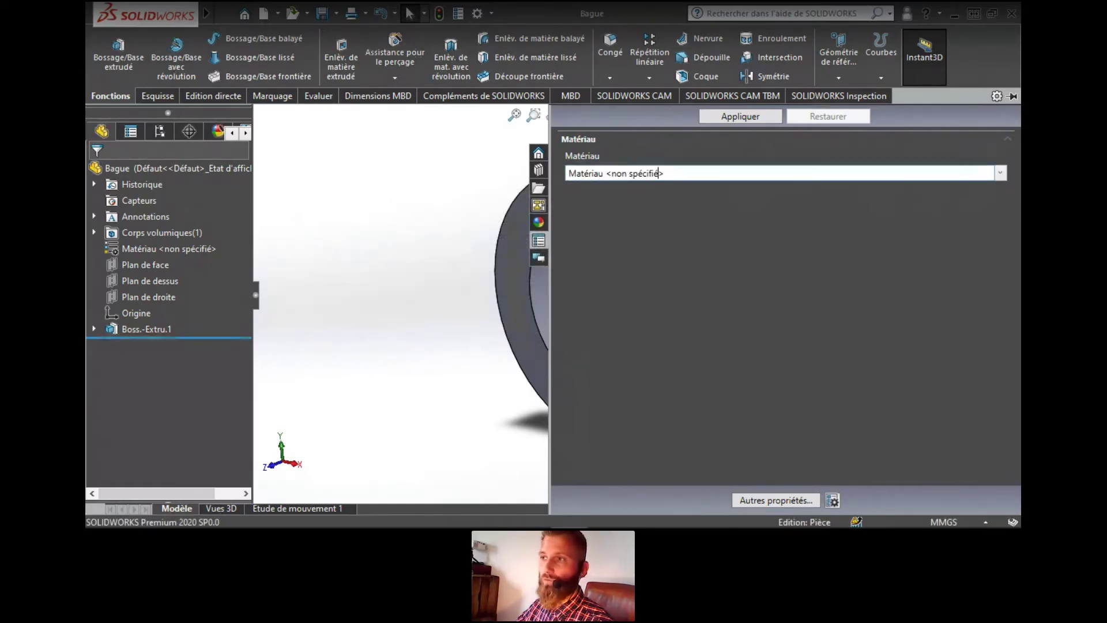
Check the material choices offered by the form's Matériau field and the part's assigned material in the material editor
click(660, 173)
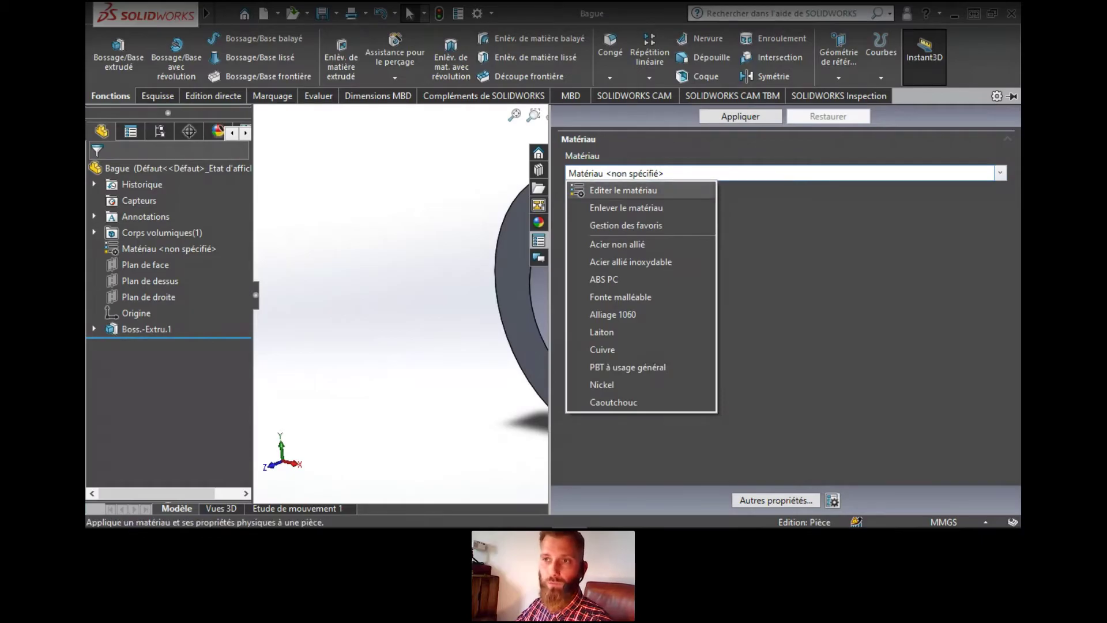
click(659, 173)
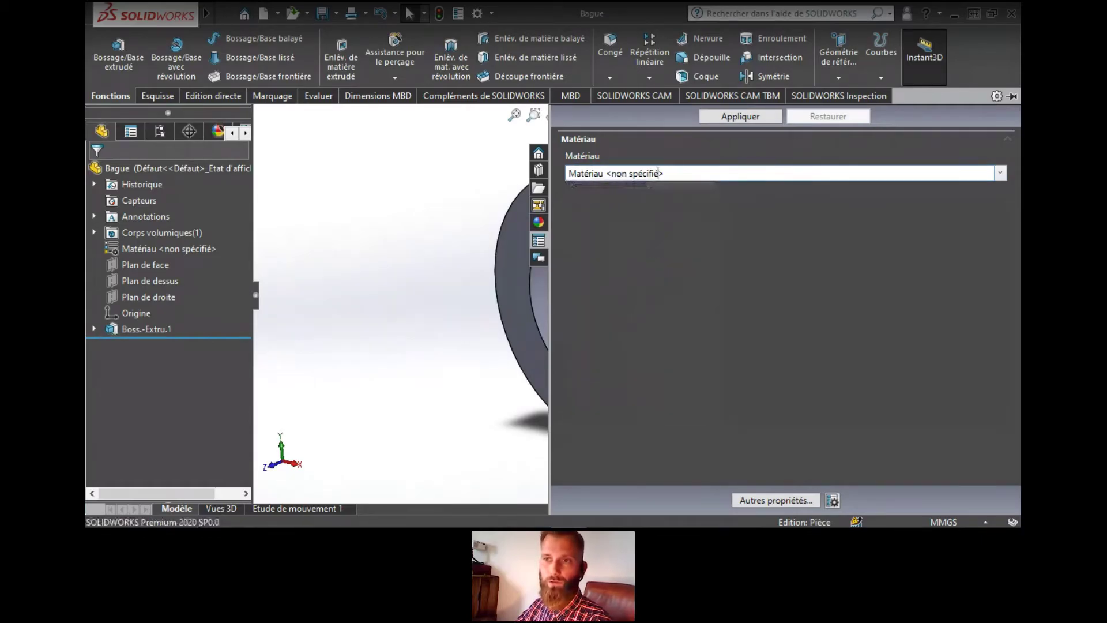
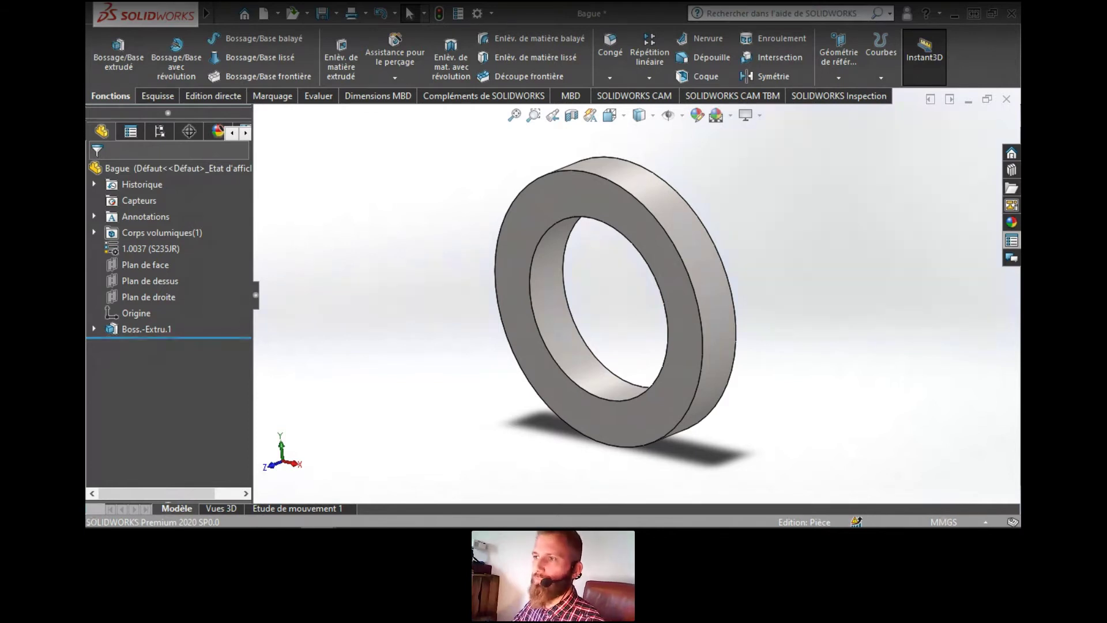
click(1001, 173)
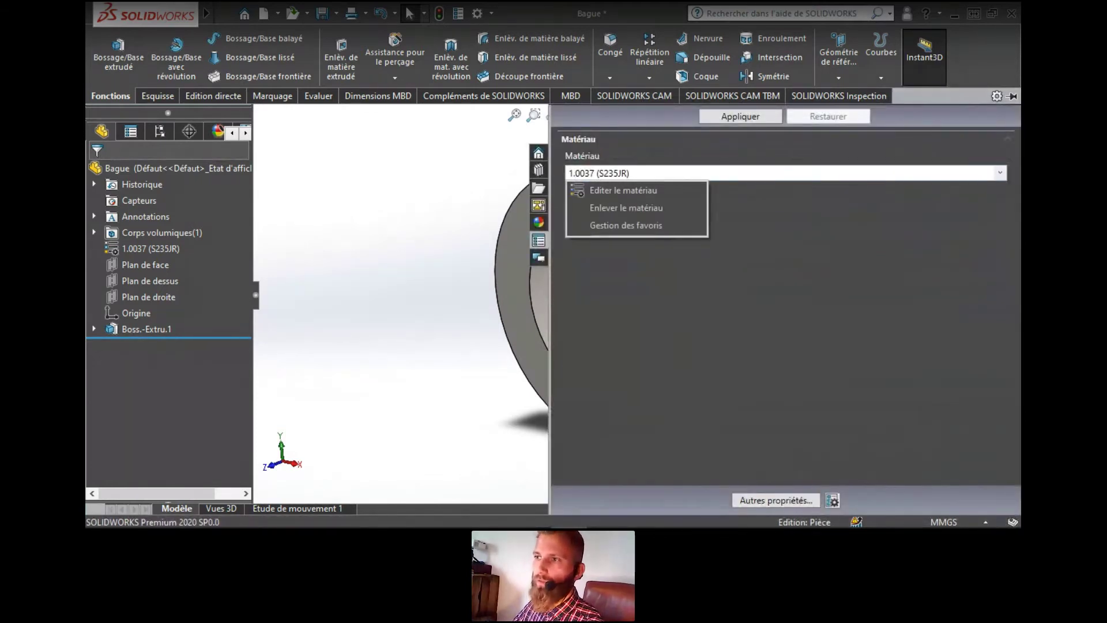
click(637, 190)
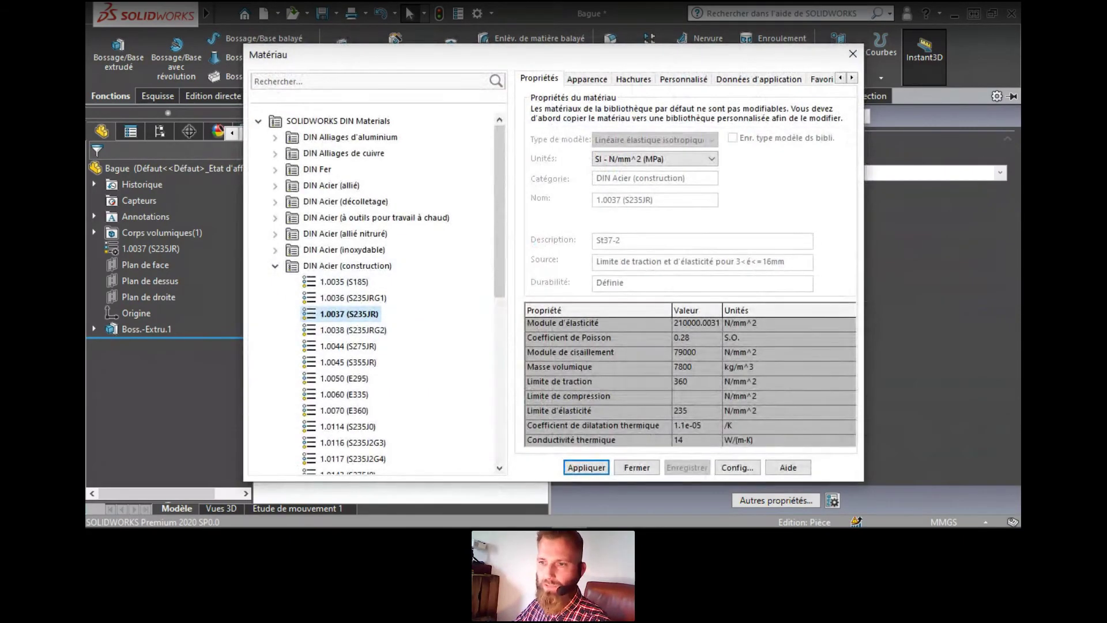
click(637, 467)
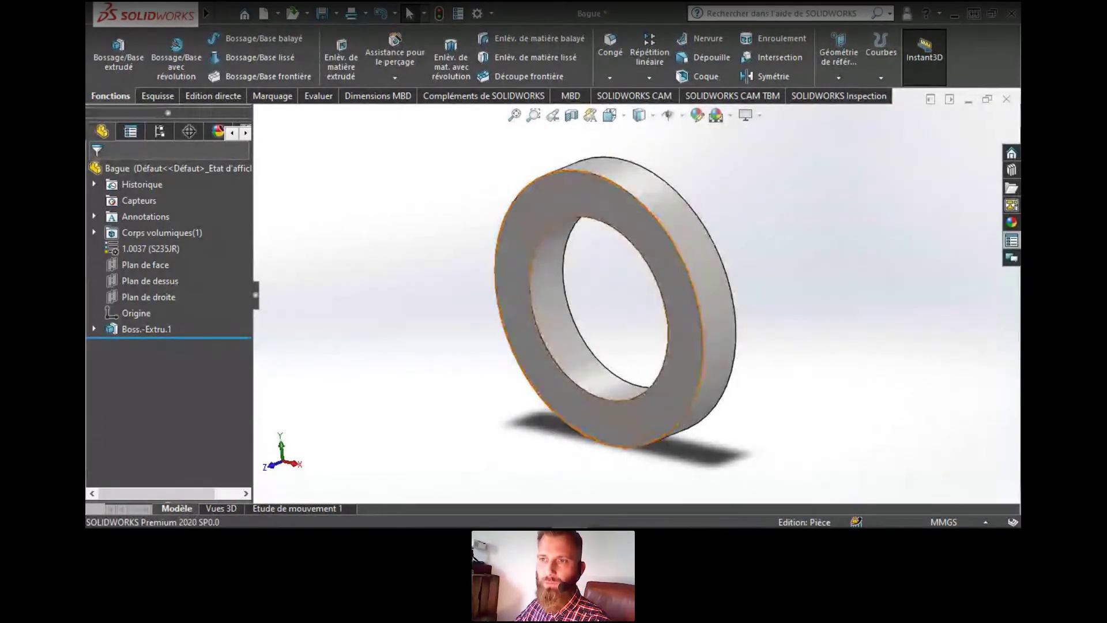
click(129, 252)
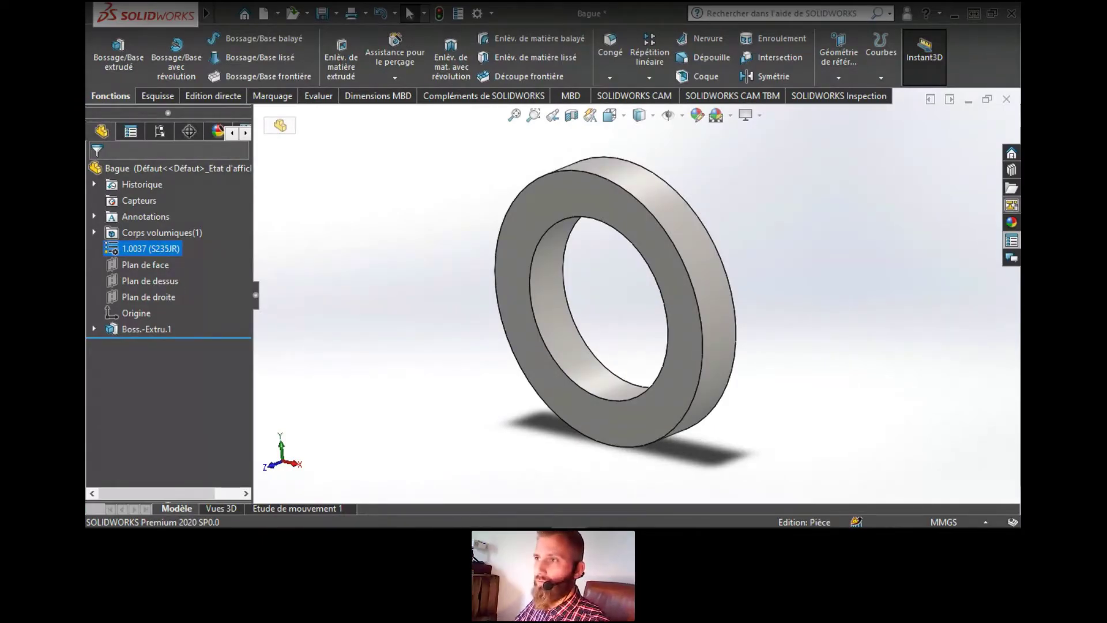
Launch the Property Tab Builder and open Formulaire_Webinar.prtprp from the Template folder
click(1011, 152)
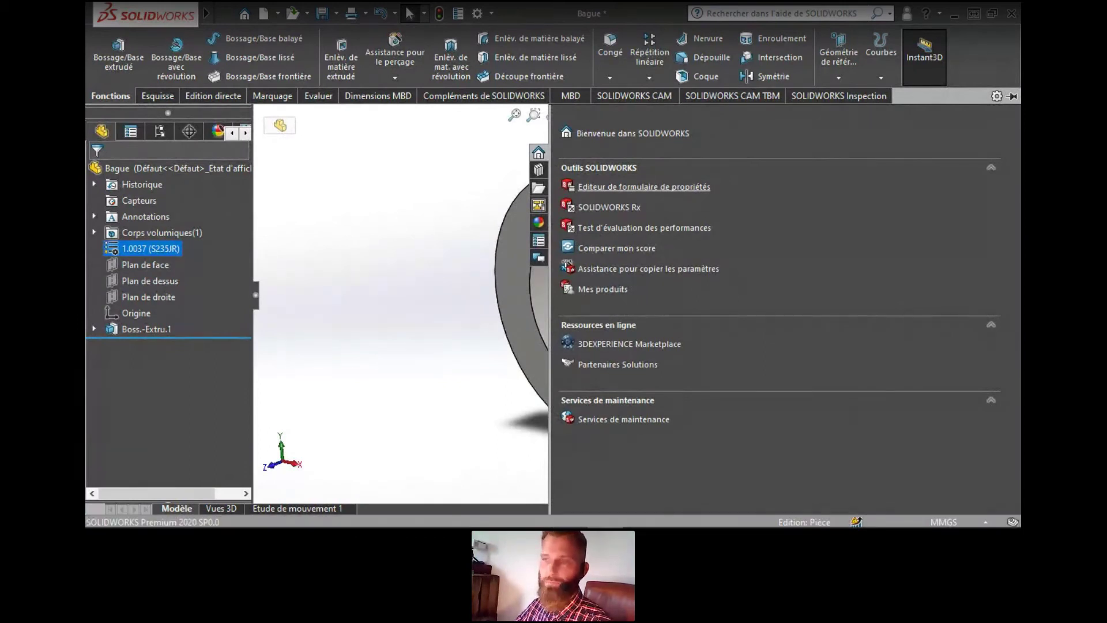
drag(86, 52, 577, 38)
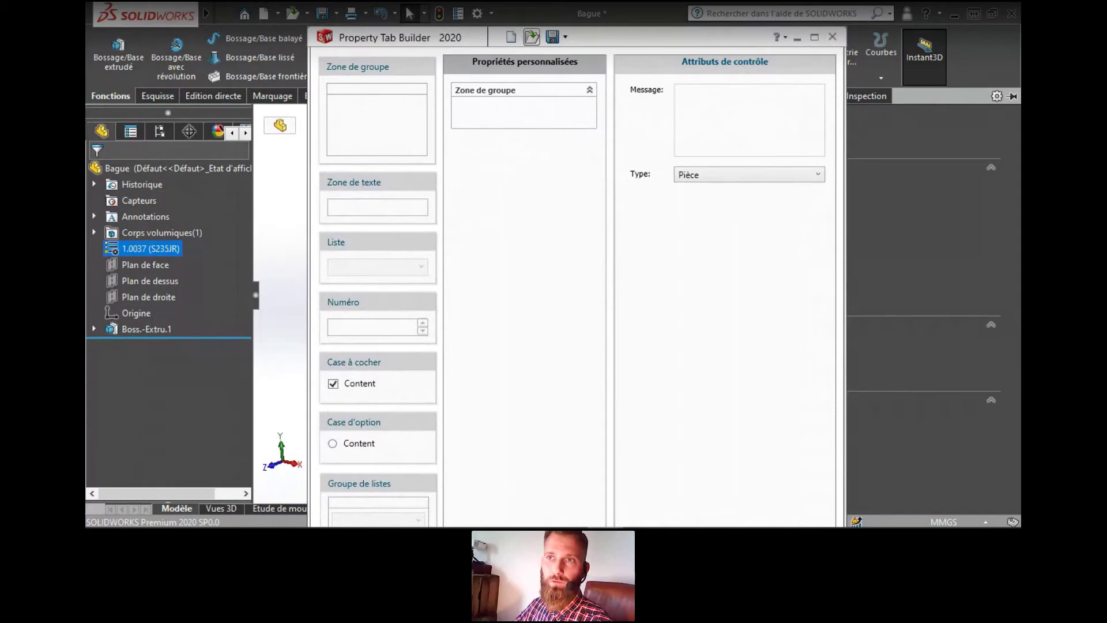
click(531, 37)
click(537, 127)
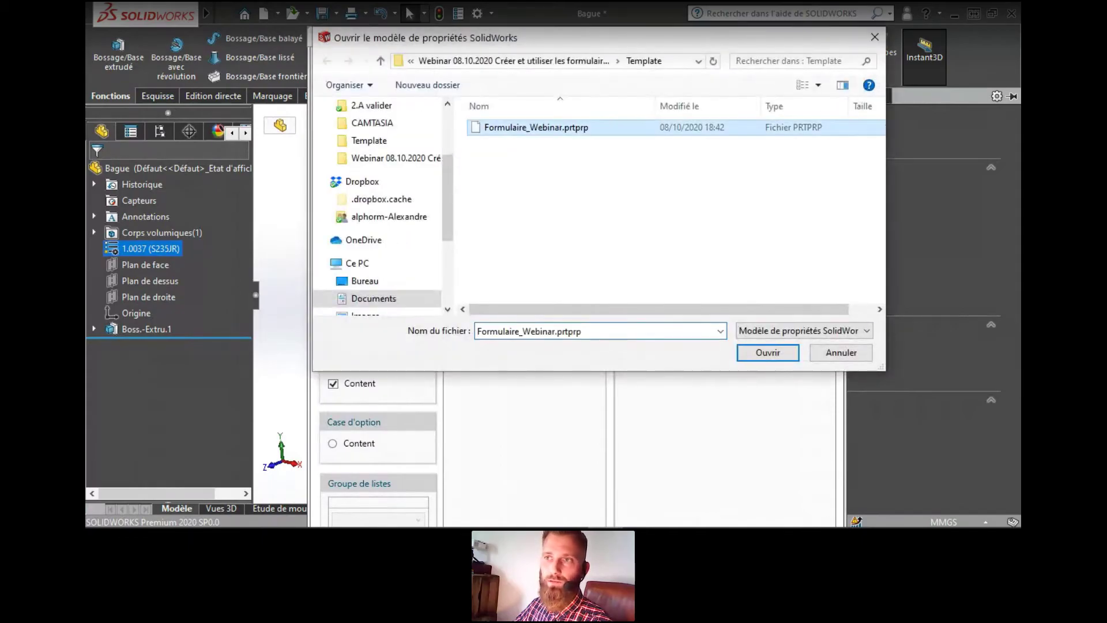
click(768, 353)
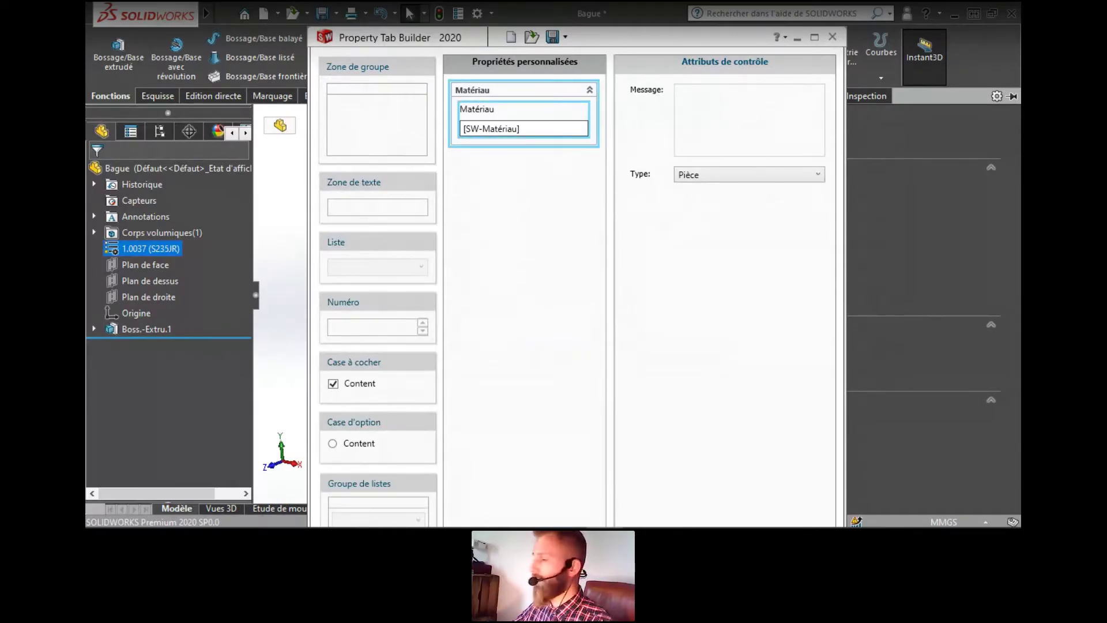
Review the linked values available for the Matériau text box and keep [SW-Matériau]
click(524, 119)
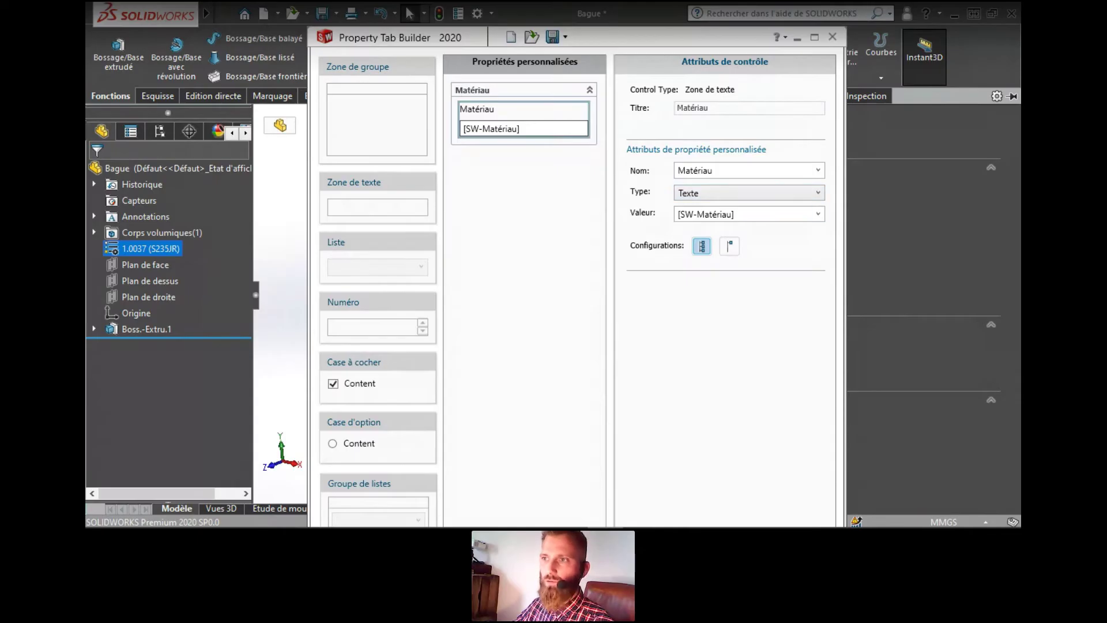
click(818, 214)
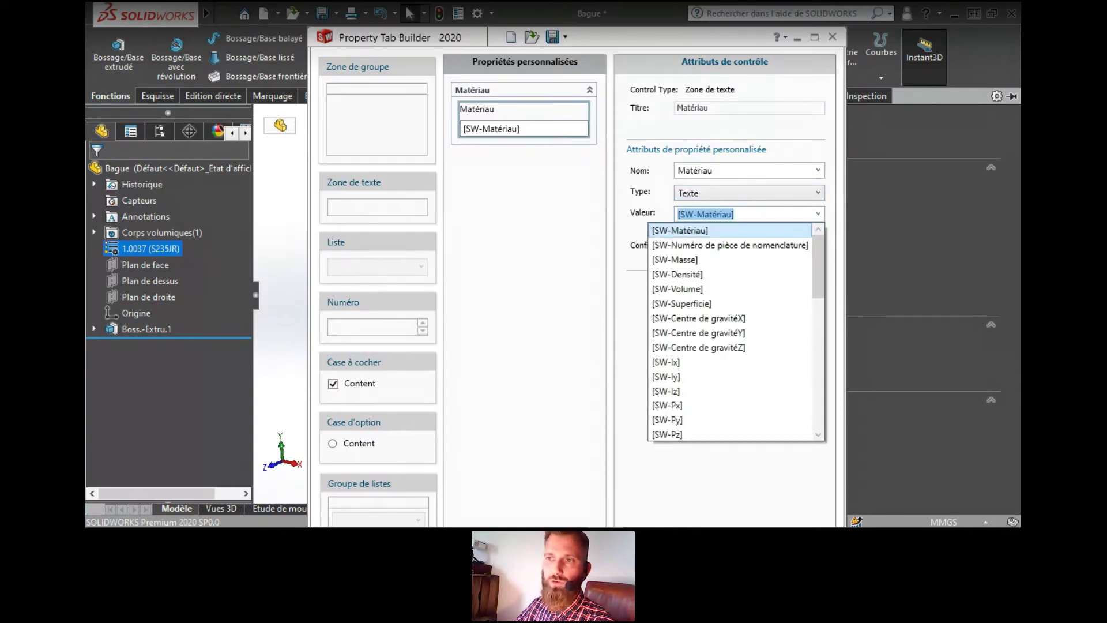
click(729, 230)
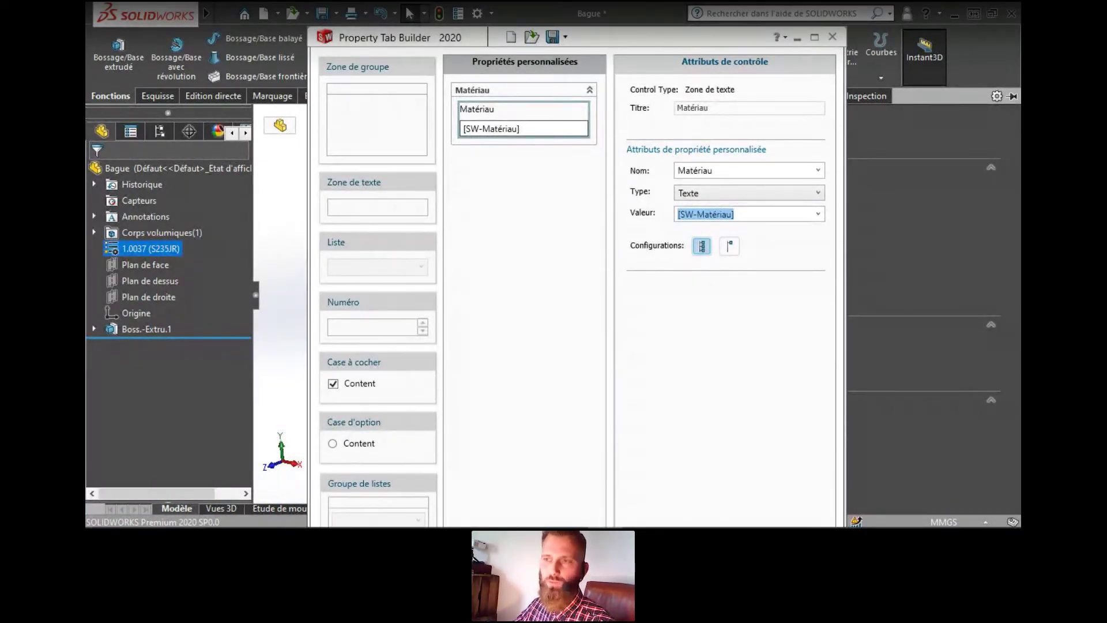
click(524, 242)
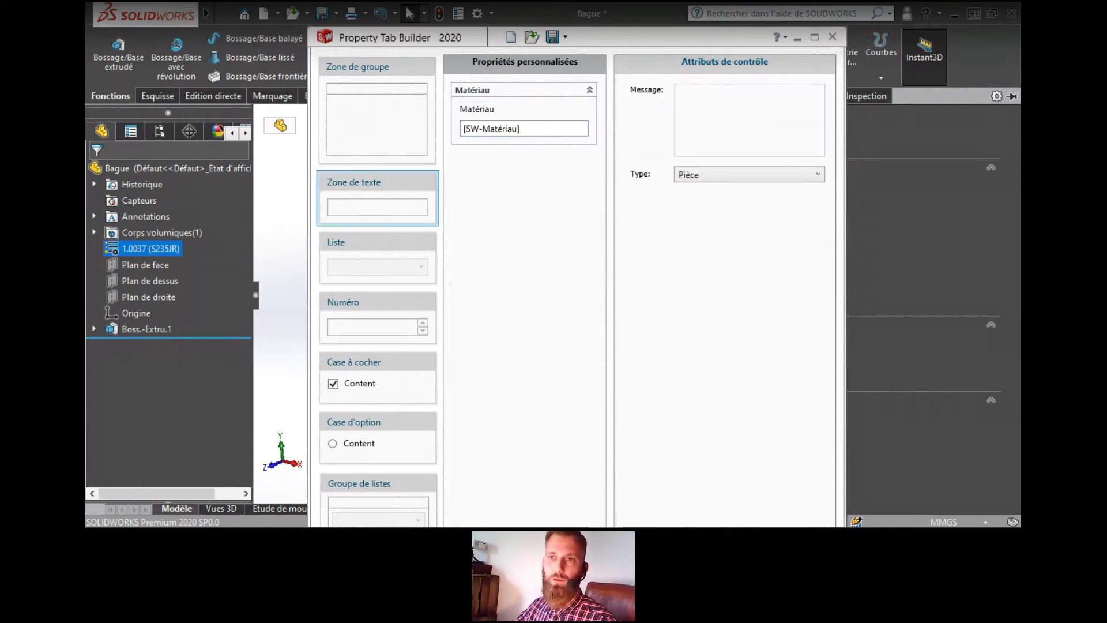
Add a group box below the Matériau group and title it Dimensions
drag(378, 115, 522, 182)
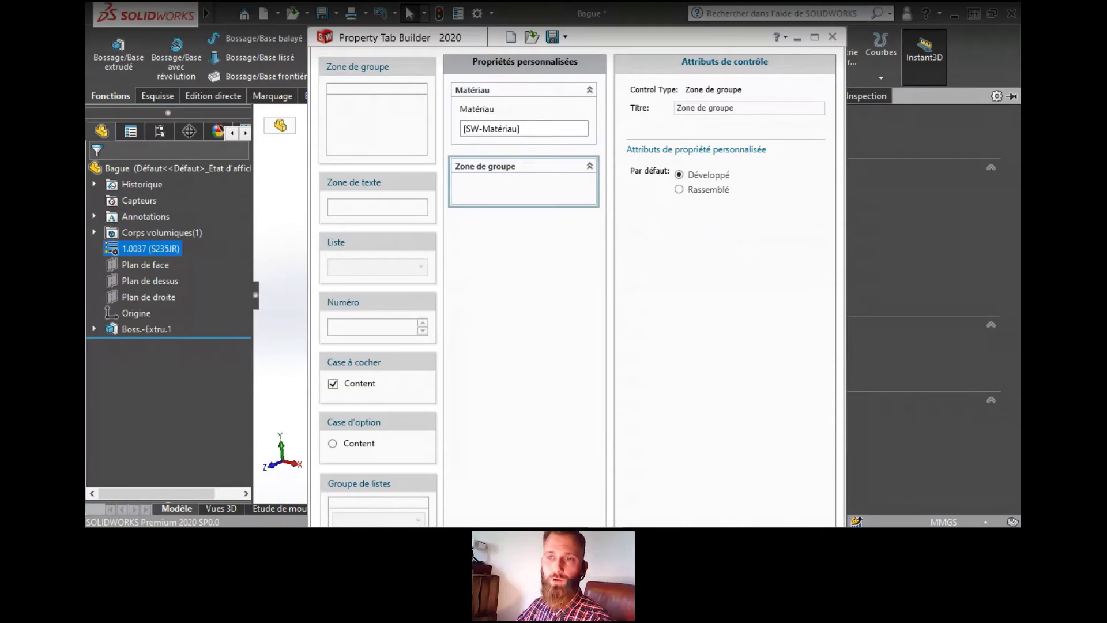
drag(736, 108, 594, 109)
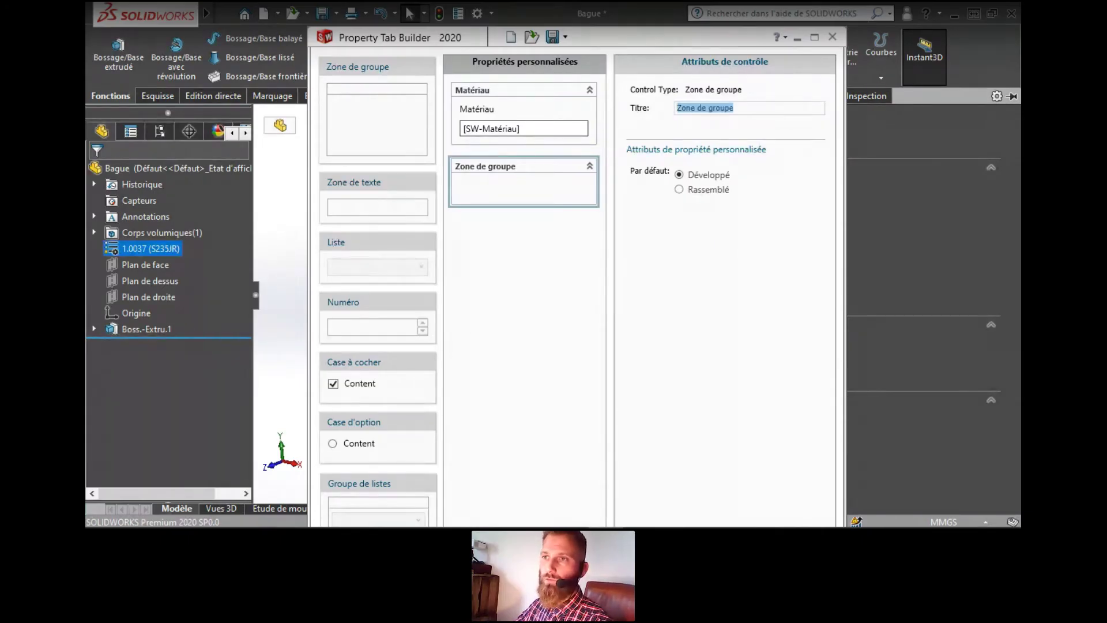
text(Dimensions)
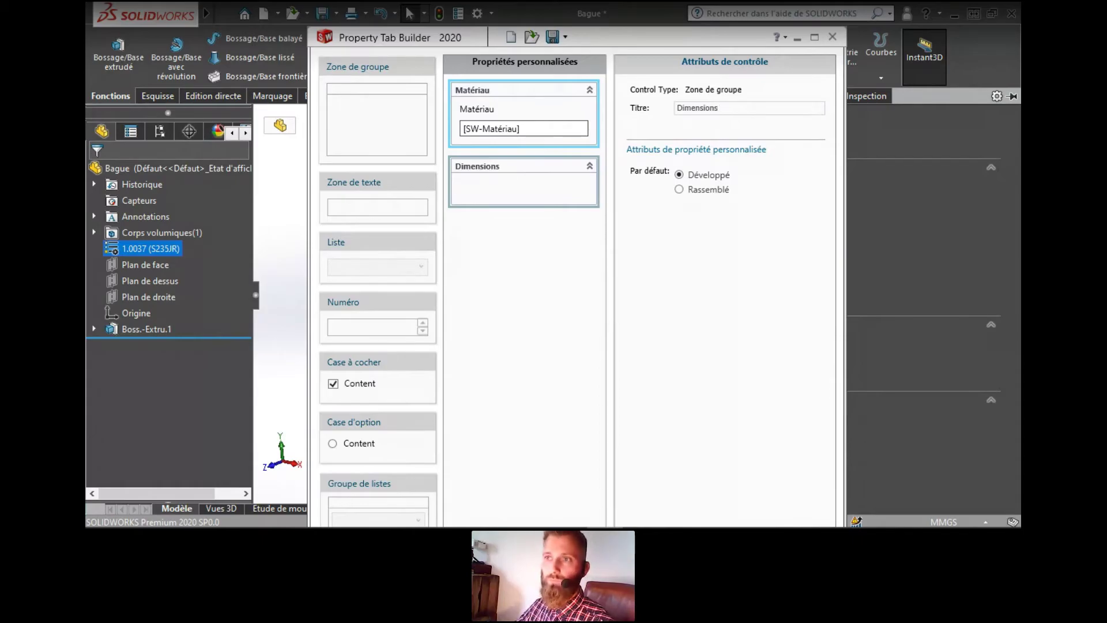
click(524, 259)
Add a text box to the Dimensions group with Diamètre_intérieur as both its title and its property name
drag(377, 196, 524, 190)
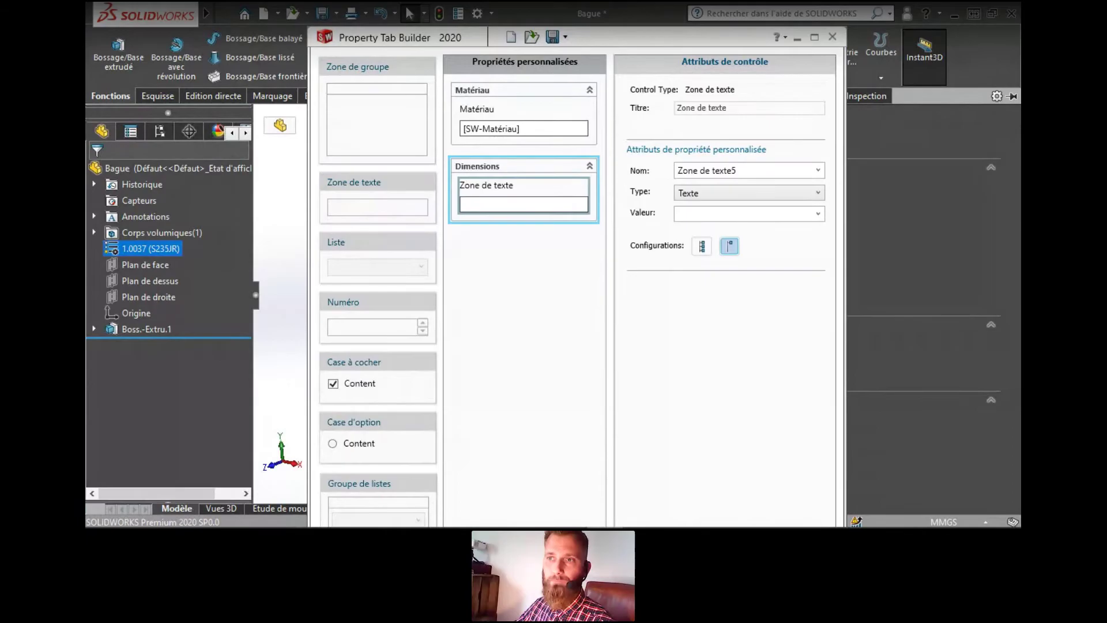
drag(729, 109, 676, 109)
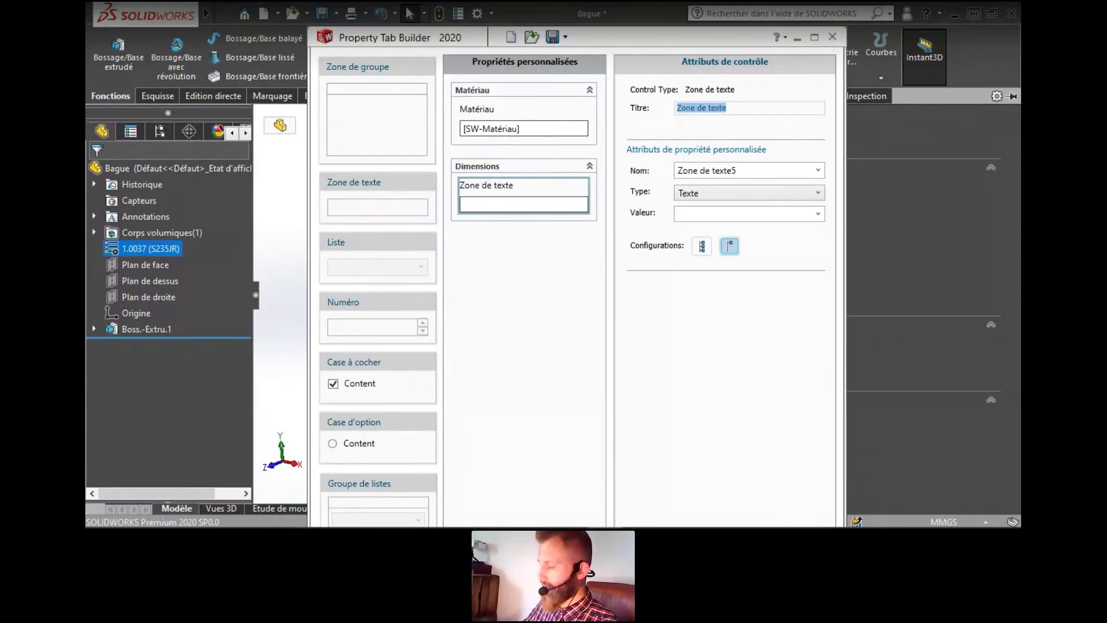
text(Dia)
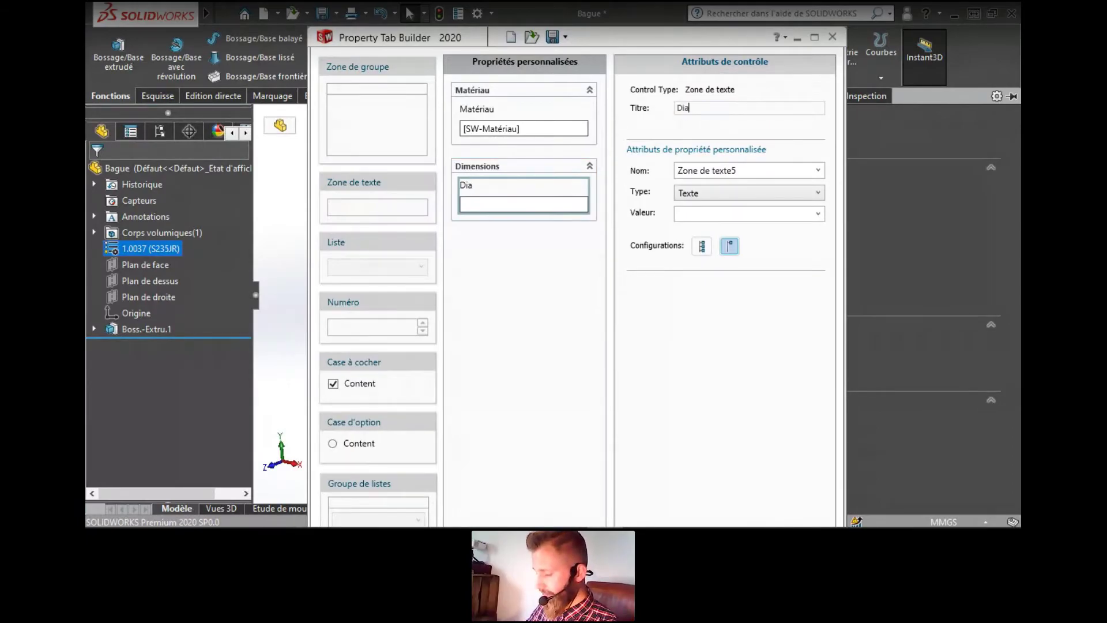
text(mètre_)
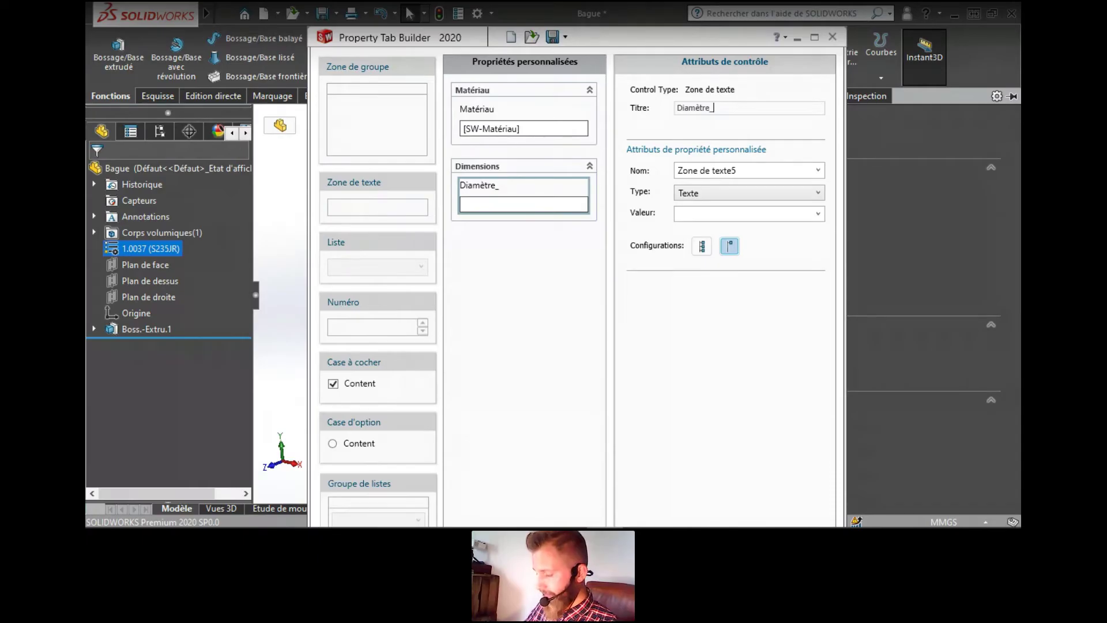
text(intérieur)
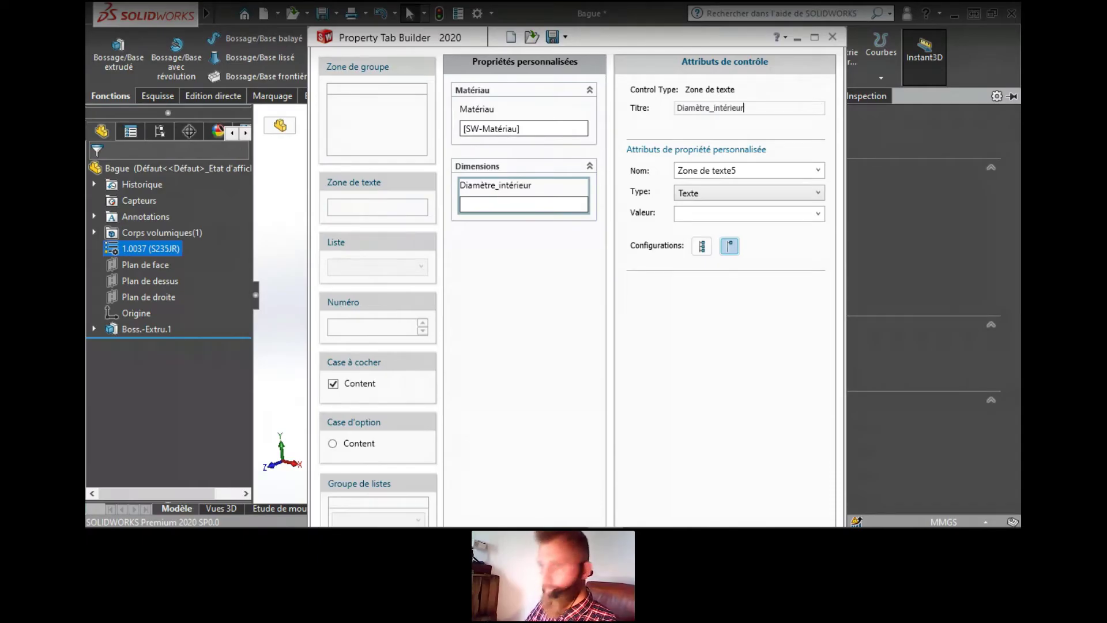
key(ctrl+a)
key(ctrl+c)
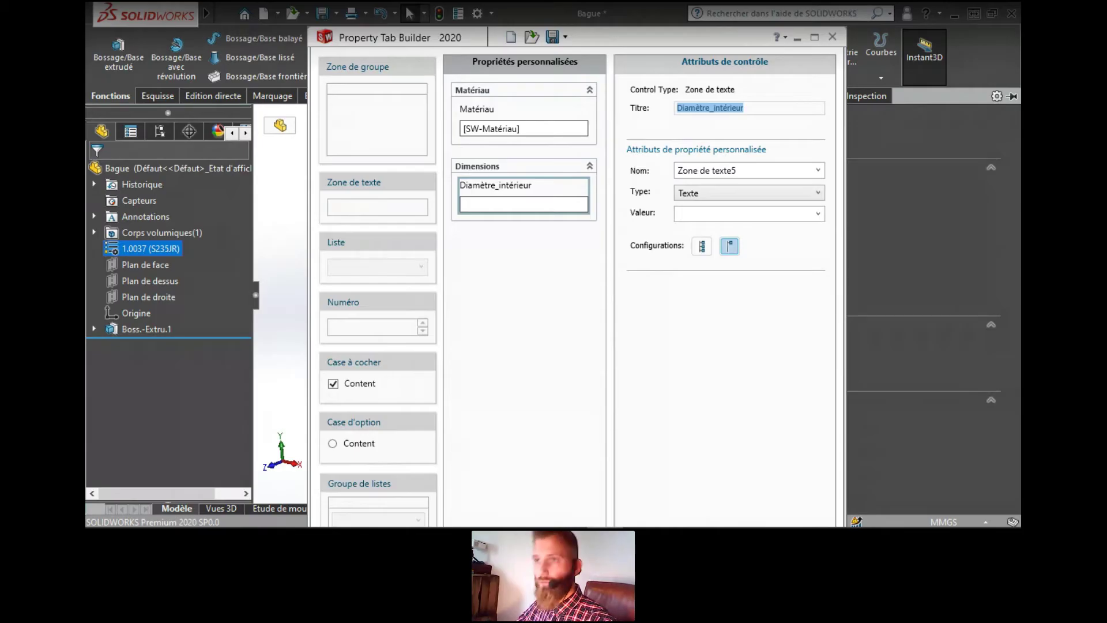
key(Tab)
key(ctrl+v)
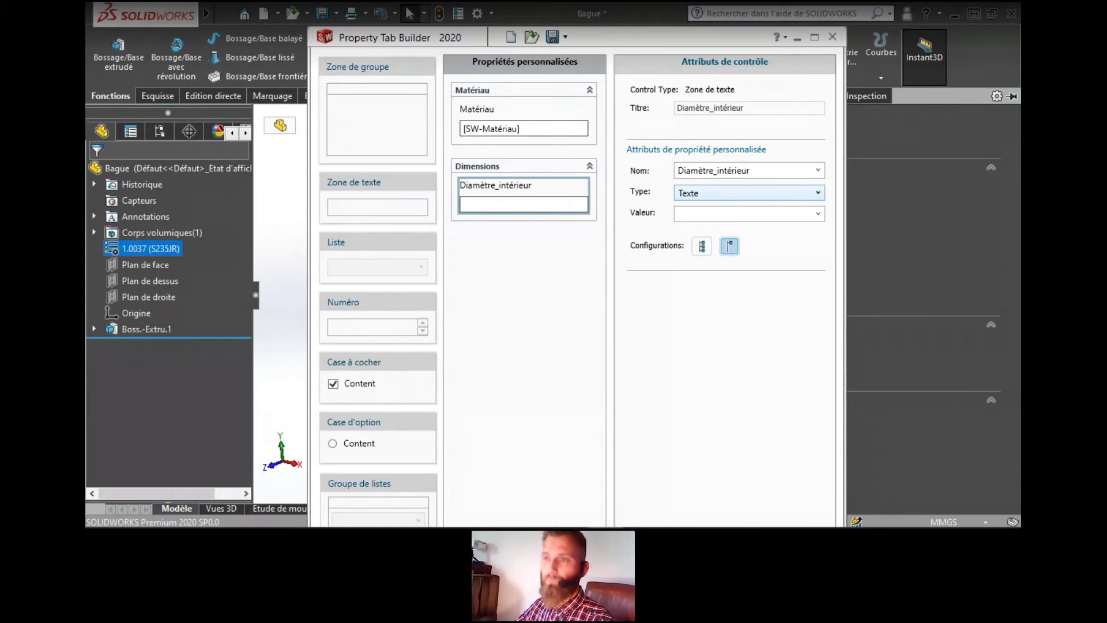
Keep the Diamètre_intérieur type as Texte and give it the same configuration setting as the Matériau text box
click(749, 192)
click(750, 210)
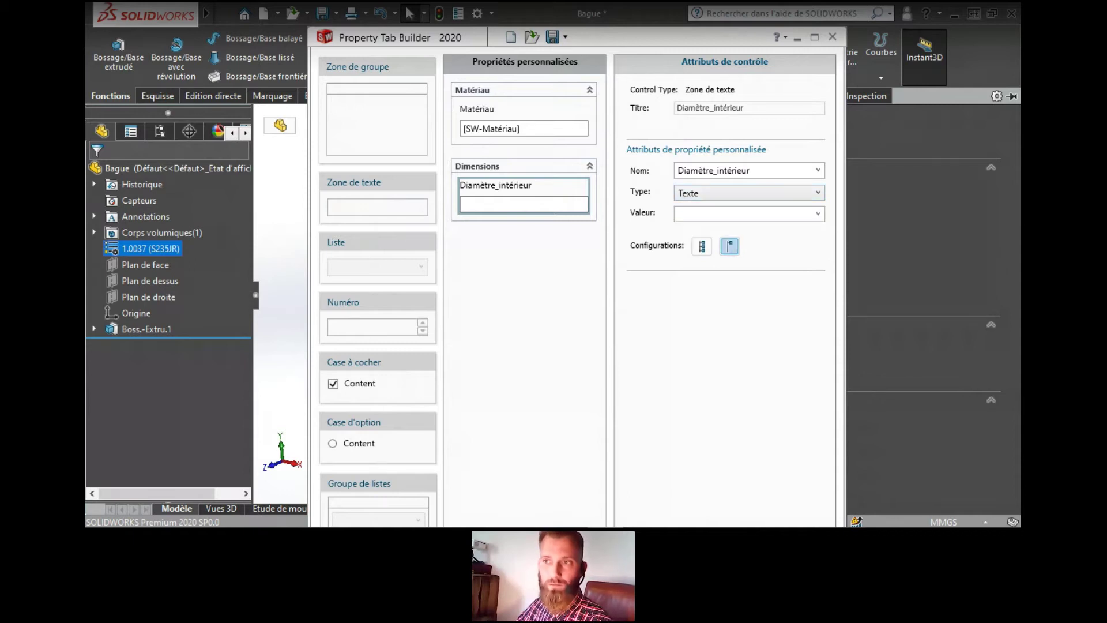
click(702, 246)
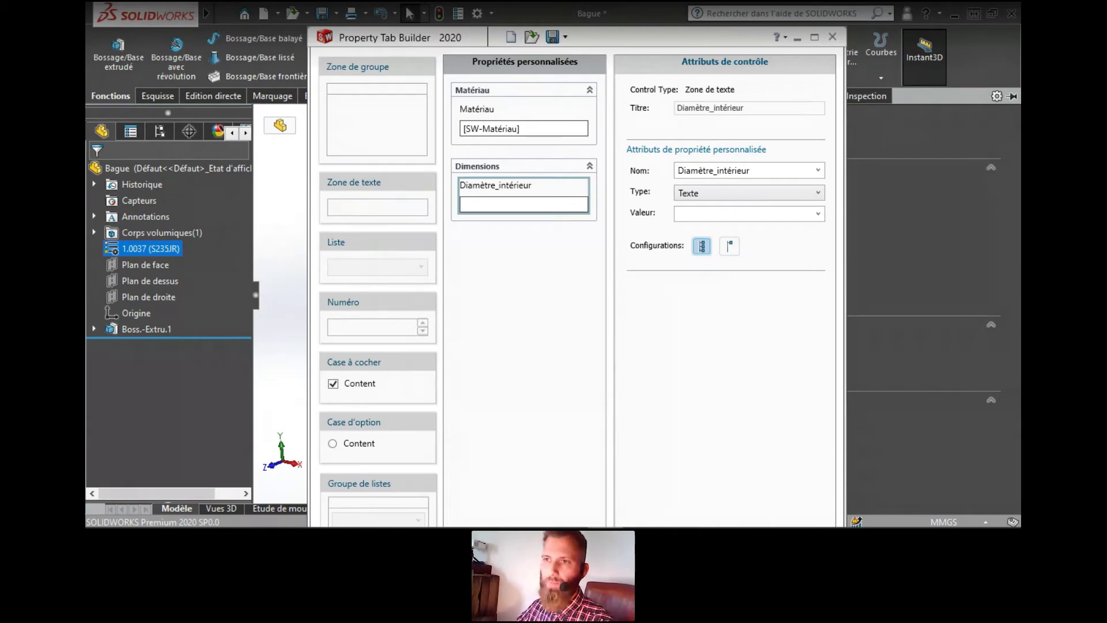
click(523, 277)
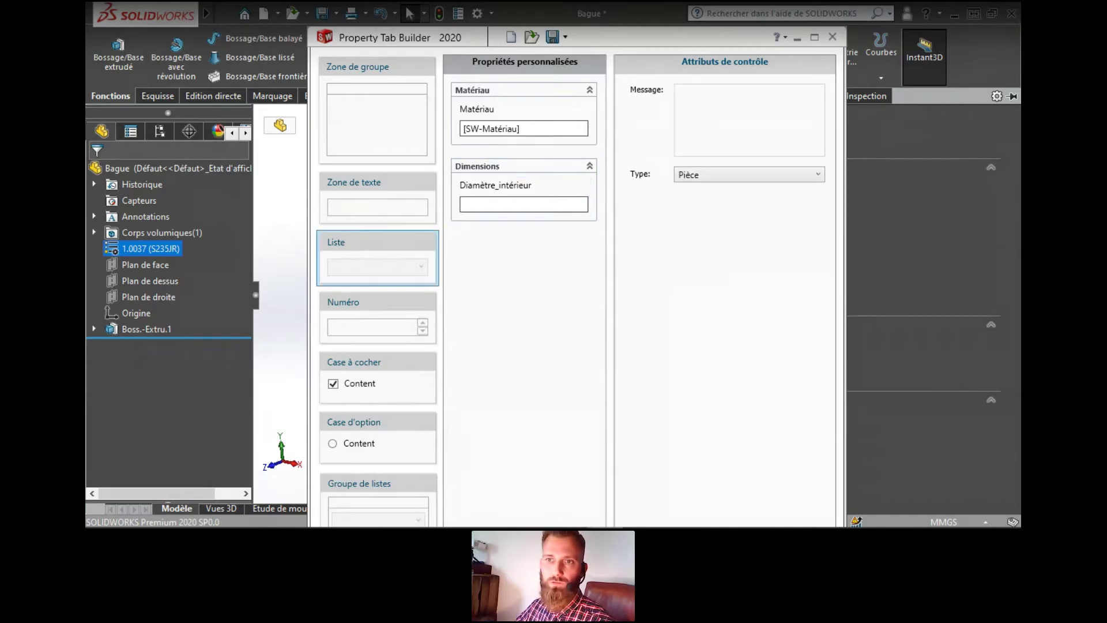
Add a second text box below Diamètre_intérieur in the Dimensions group and title it Diamètre_Extérieur
drag(378, 196, 524, 238)
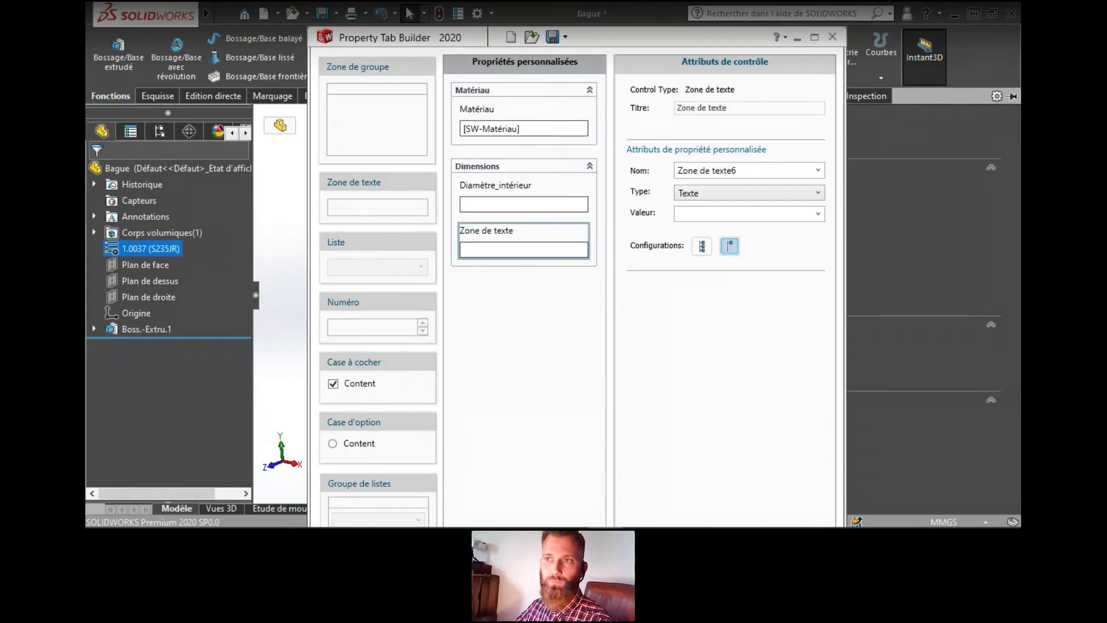
drag(728, 108, 589, 109)
text(Dizamètre)
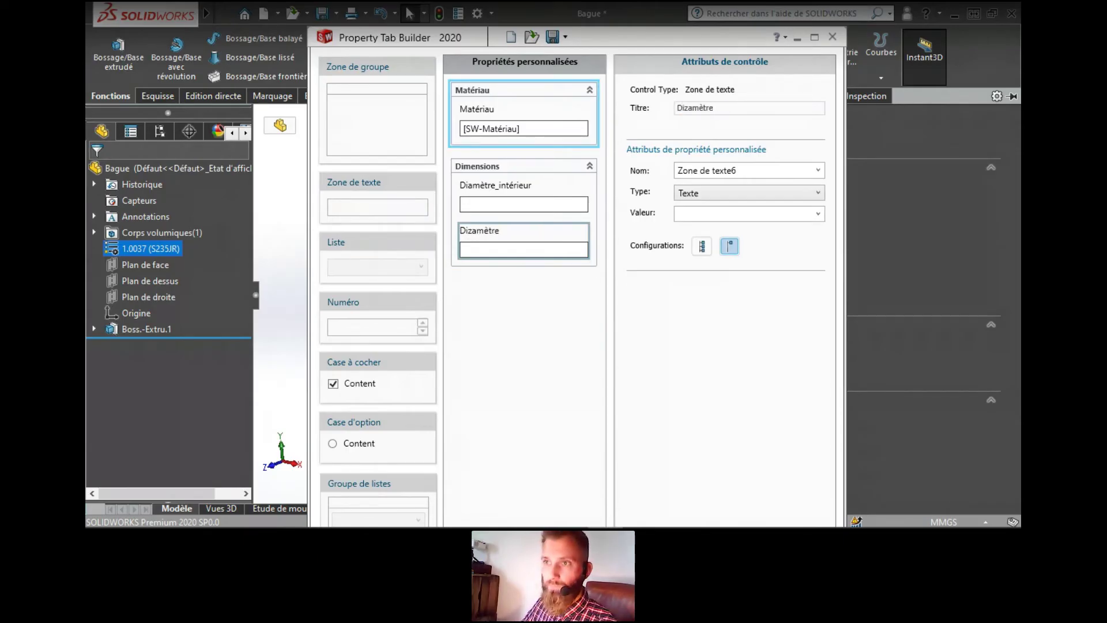
key(BackSpace)
key(BackSpace)
key(BackSpace)
key(BackSpace)
key(BackSpace)
key(BackSpace)
key(BackSpace)
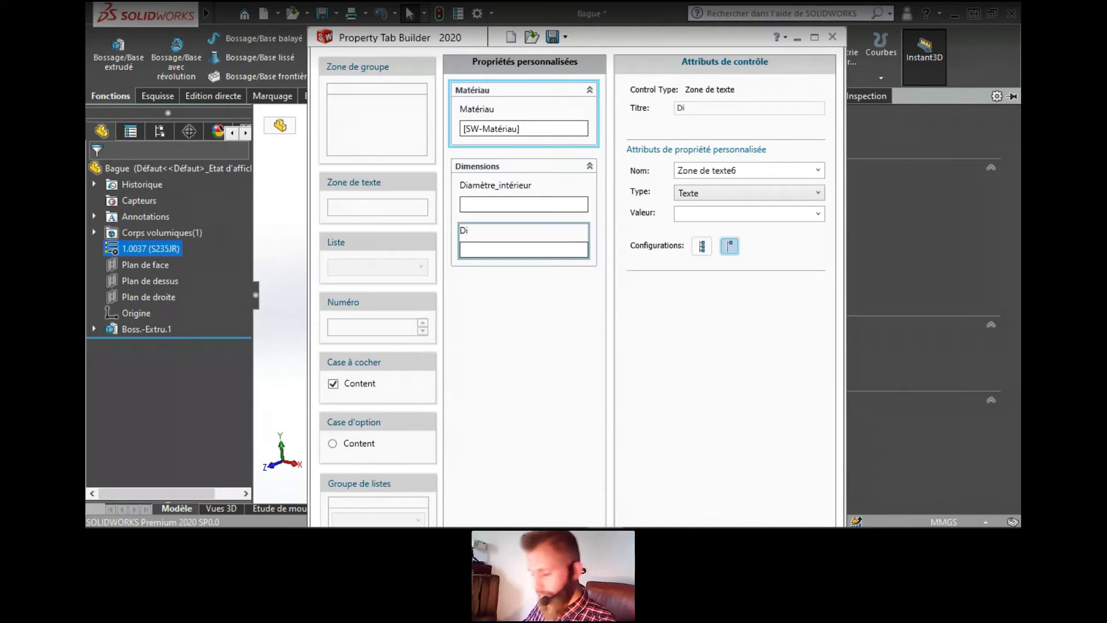
text(amètre_Extérieur)
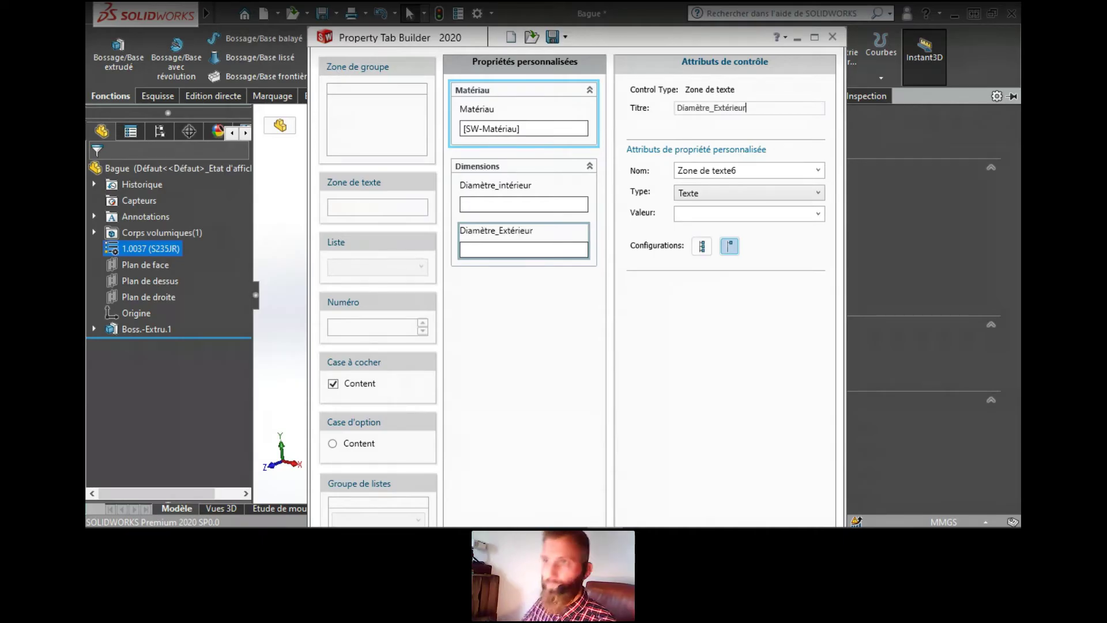
Name the second text box's property Diamètre_Extérieur and give it the same configuration setting as Diamètre_intérieur
key(ctrl+a)
key(ctrl+c)
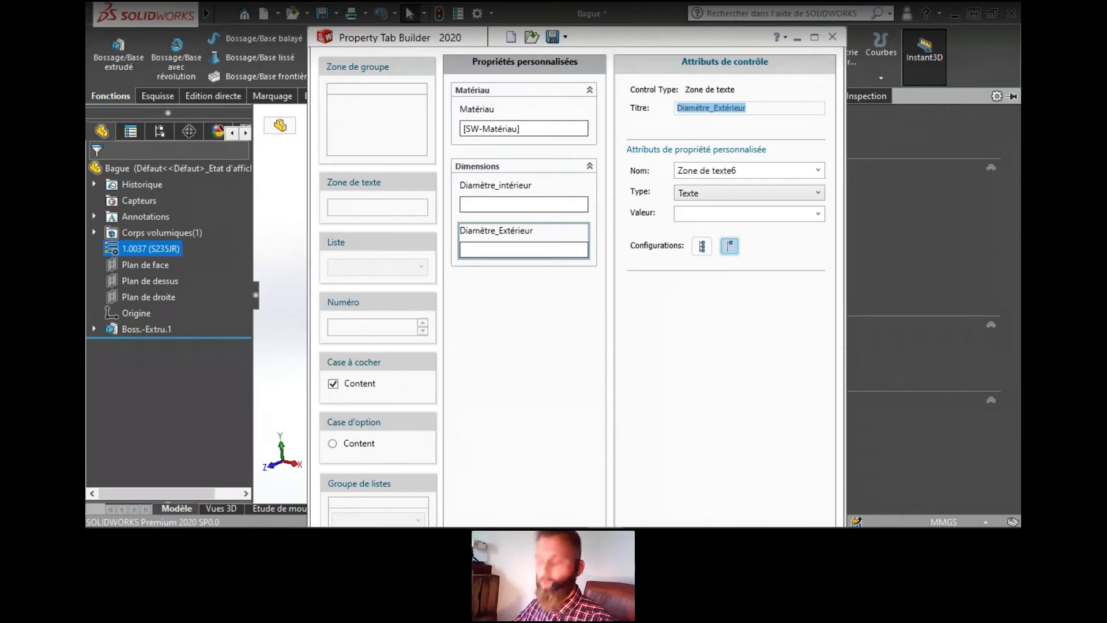
key(Tab)
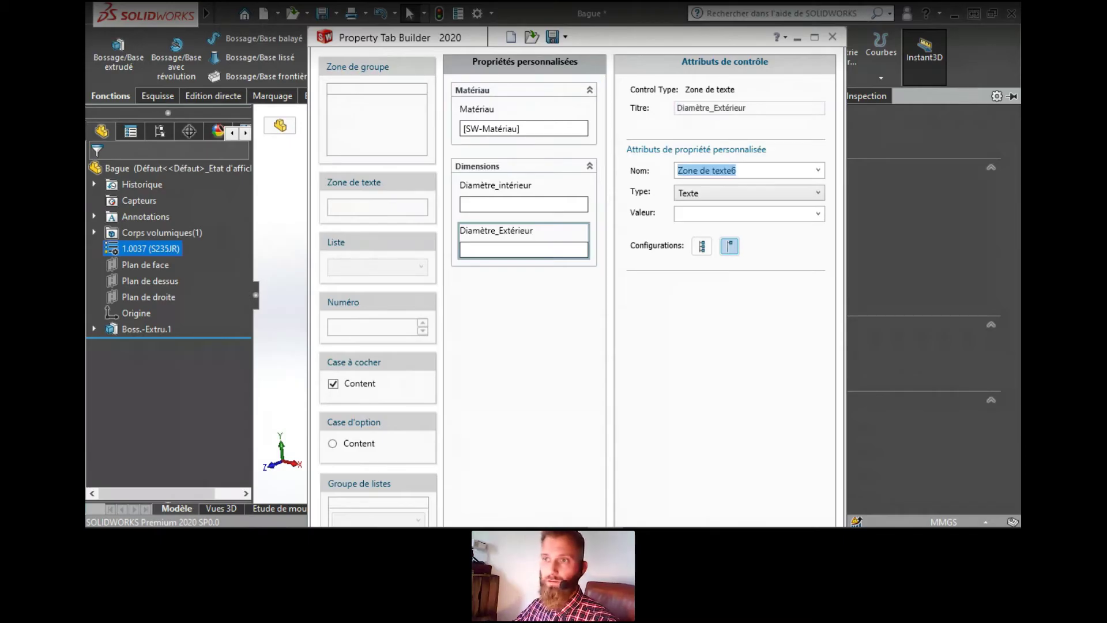
key(ctrl+v)
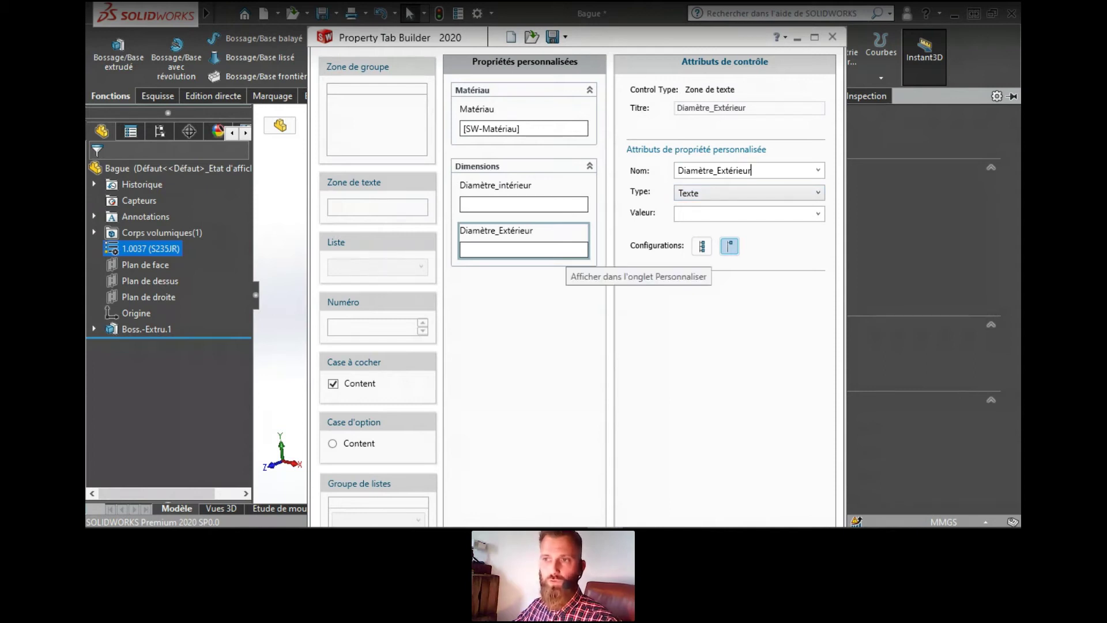
click(703, 247)
click(524, 196)
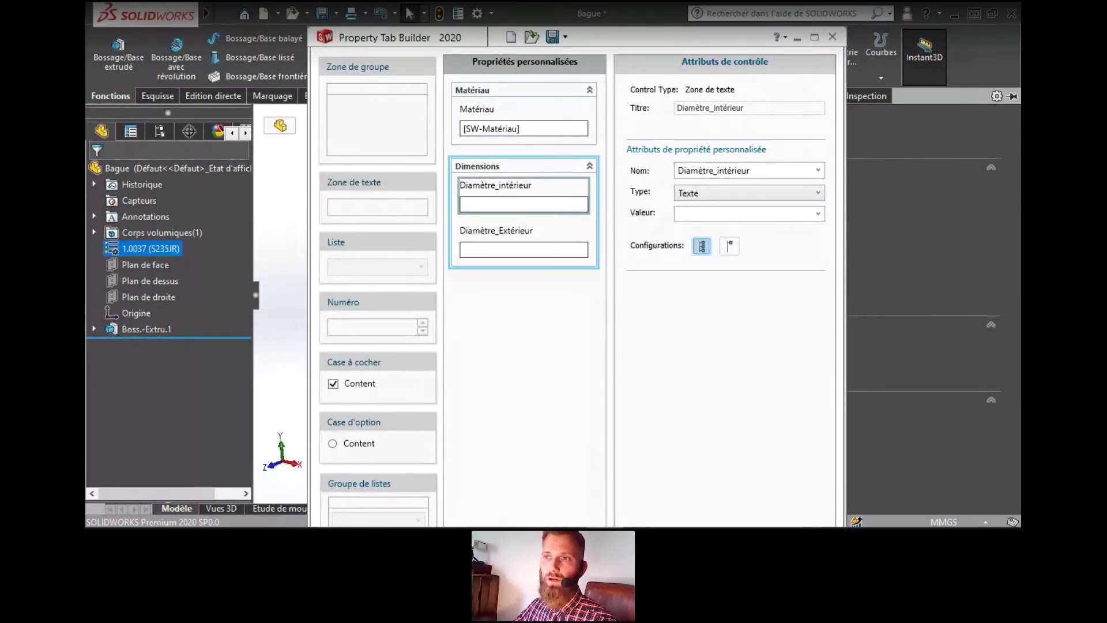
click(524, 241)
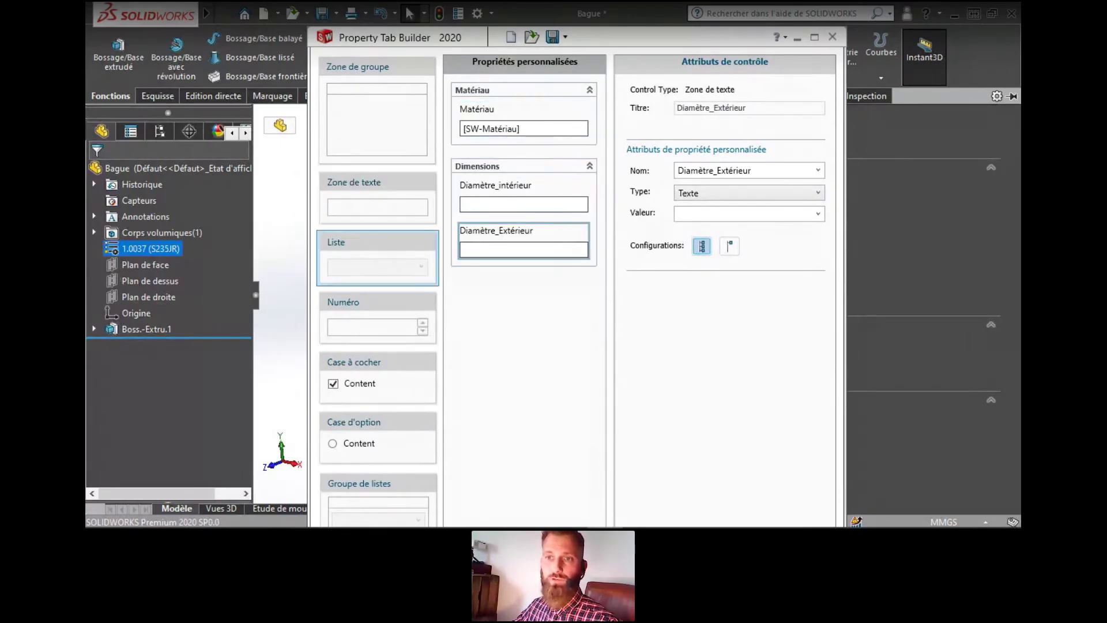
Add a third text box to the Dimensions group with Epaisseur as title and property name, matching the configuration setting of the diameter fields
drag(377, 199, 524, 285)
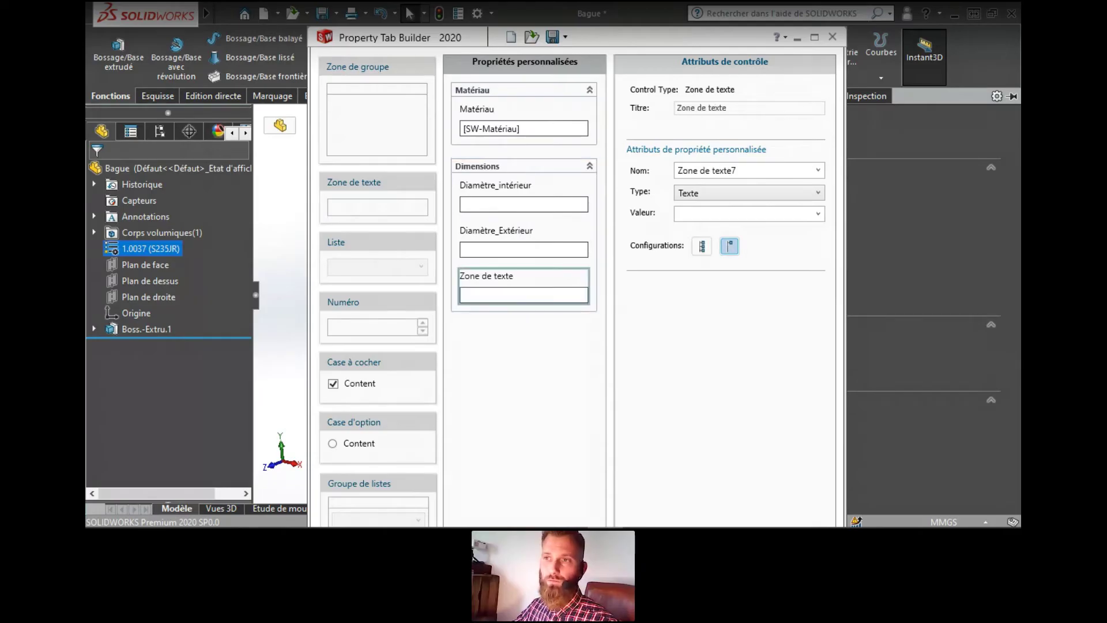
drag(729, 108, 582, 111)
text(Epaisseur)
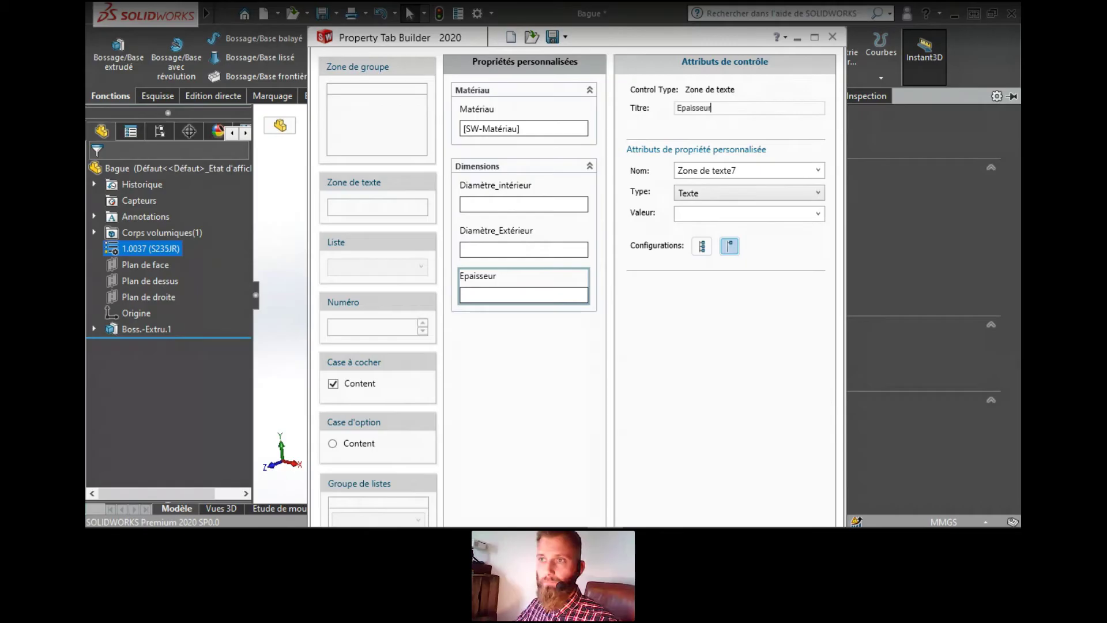
key(Tab)
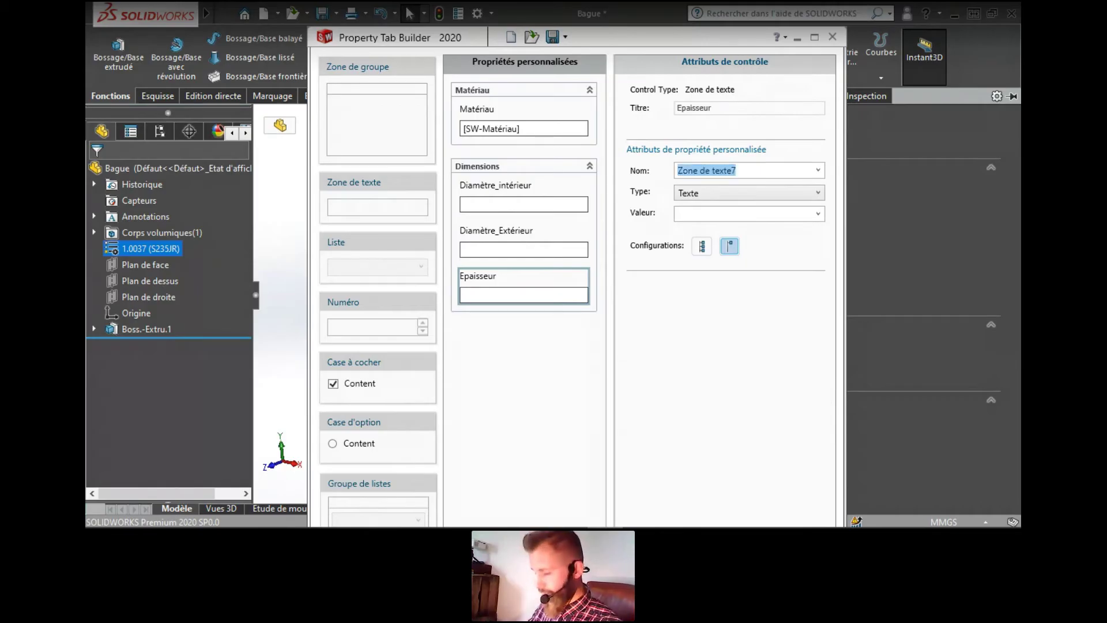
text(Epaisseur)
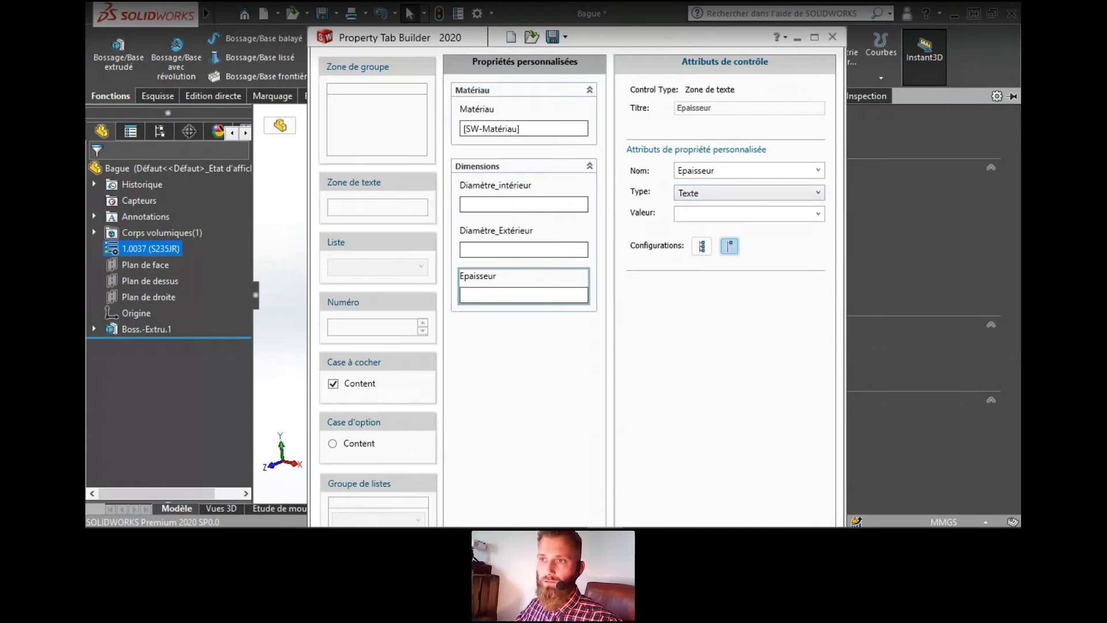
click(702, 246)
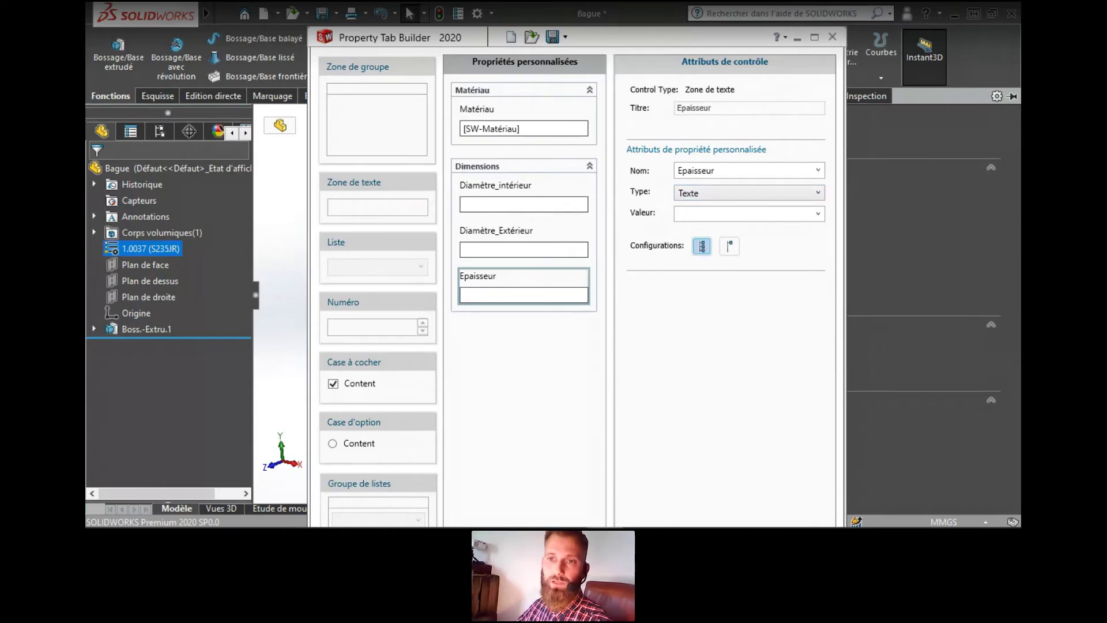
drag(378, 257, 524, 333)
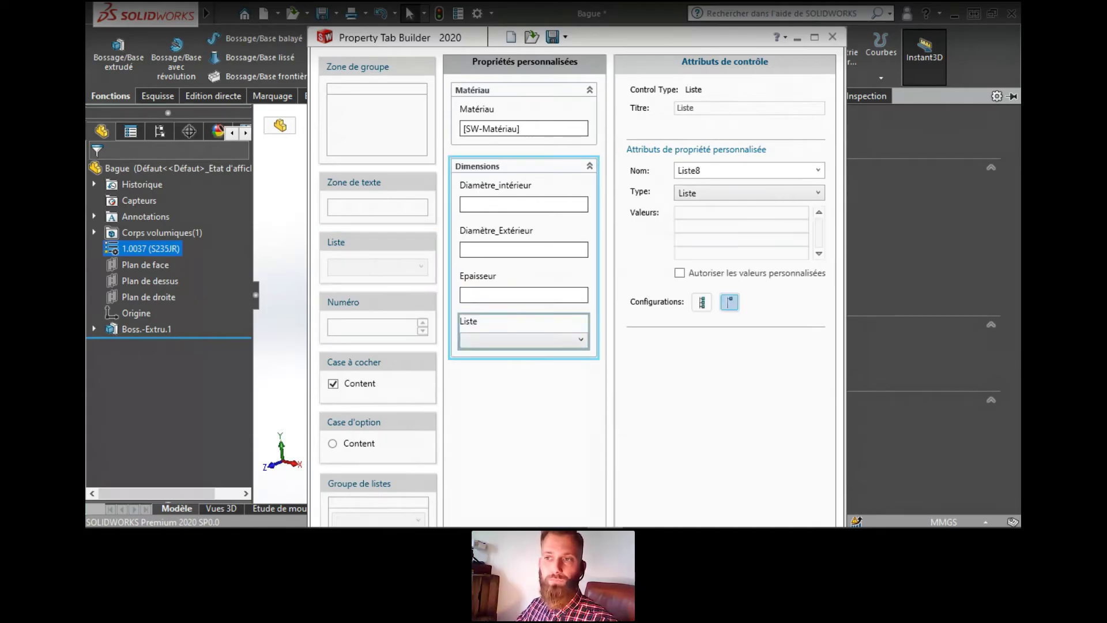
click(715, 213)
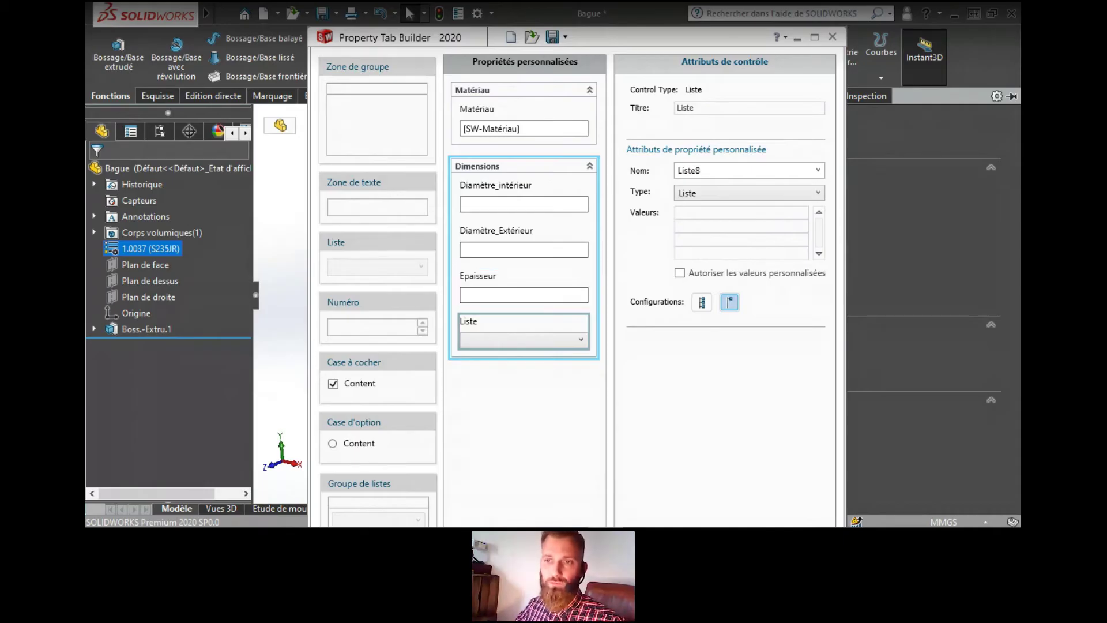
right_click(493, 323)
click(441, 331)
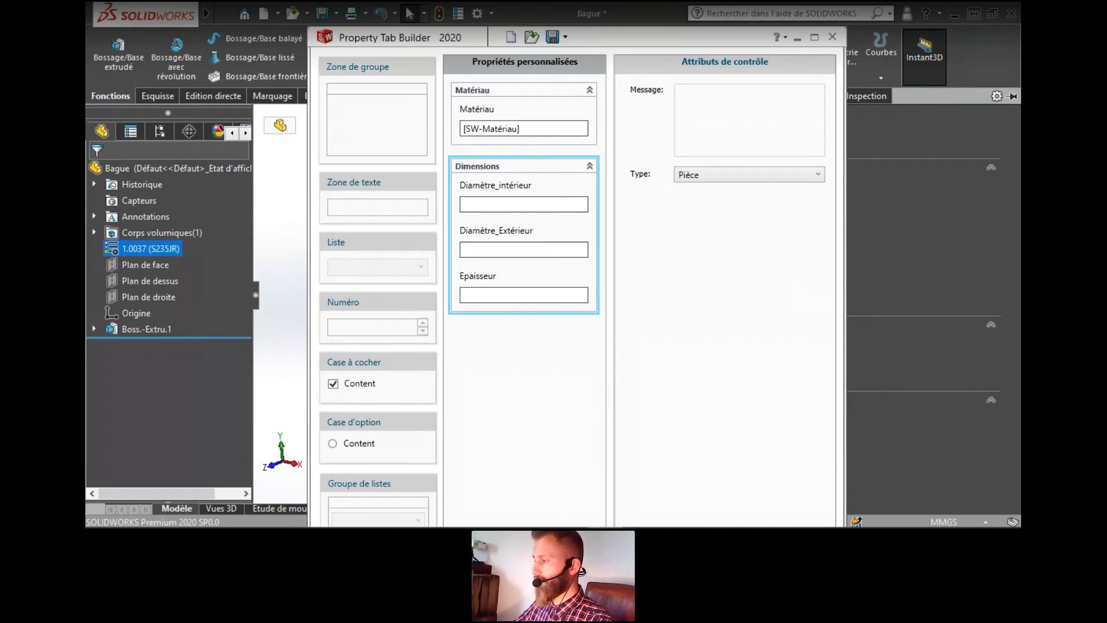
Close the form editor and reload the Formulaire_Webinar.prtprp template in the Bague part's custom properties
click(833, 37)
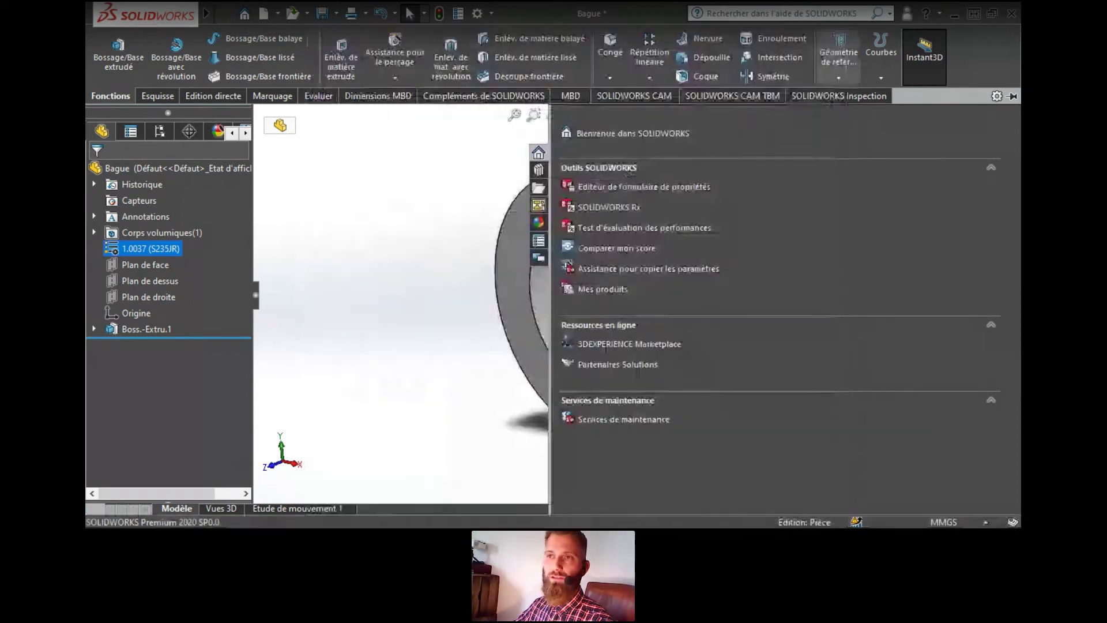
click(398, 231)
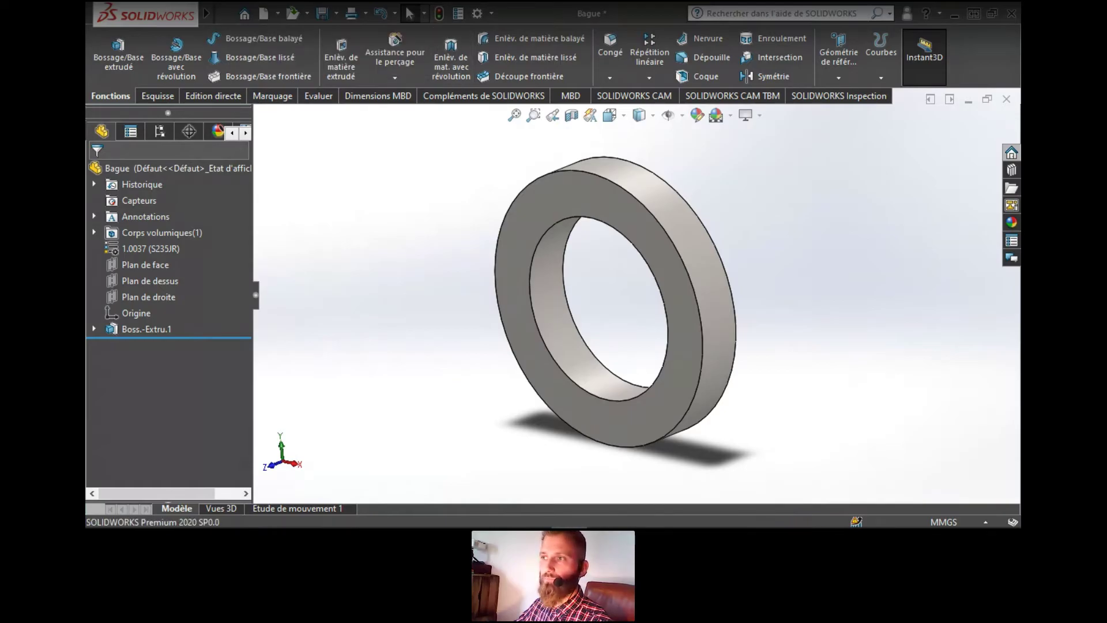
click(1011, 241)
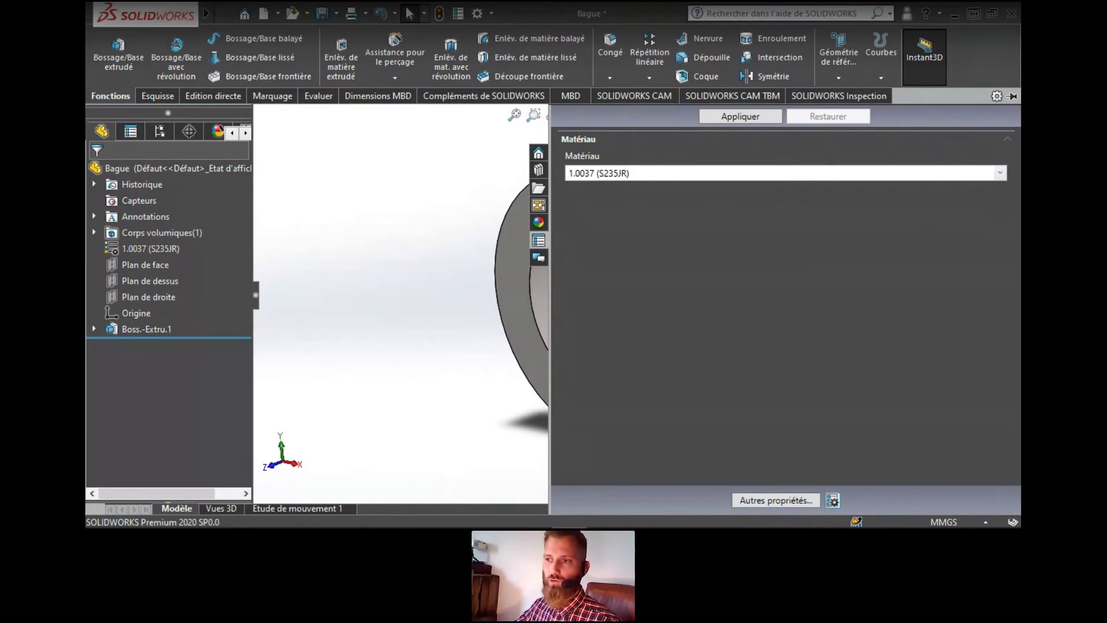
click(832, 500)
click(490, 289)
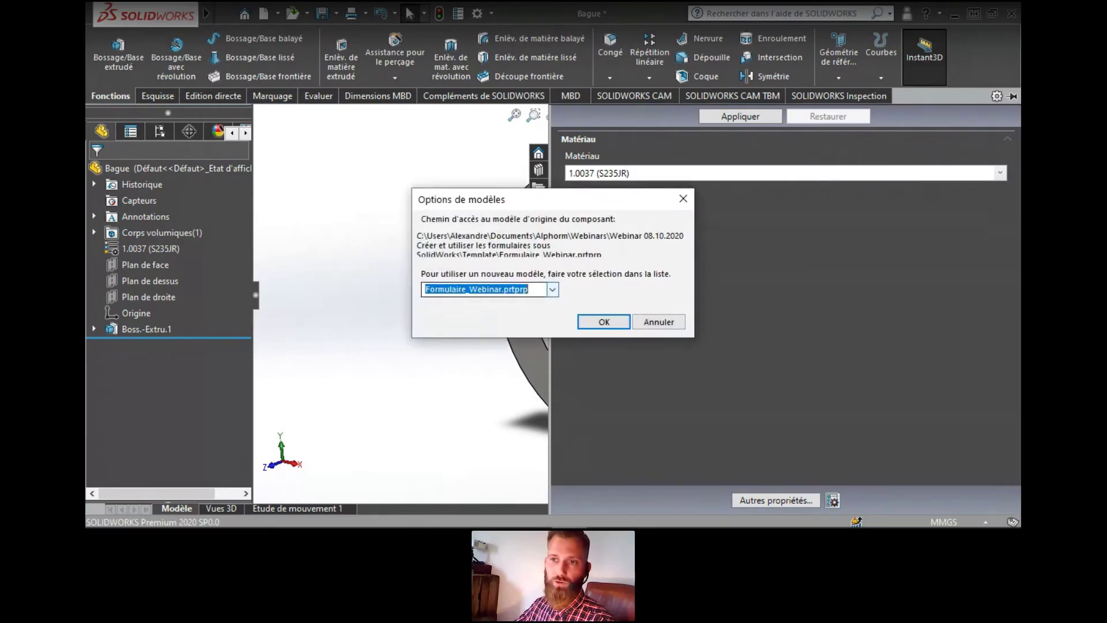
click(455, 303)
key(Return)
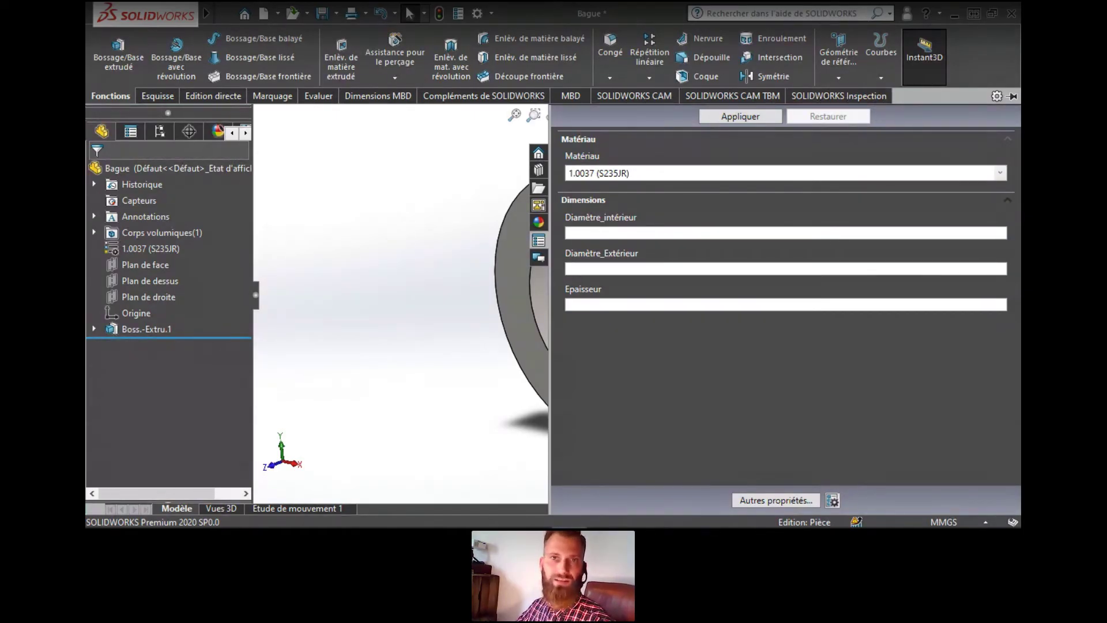
click(570, 233)
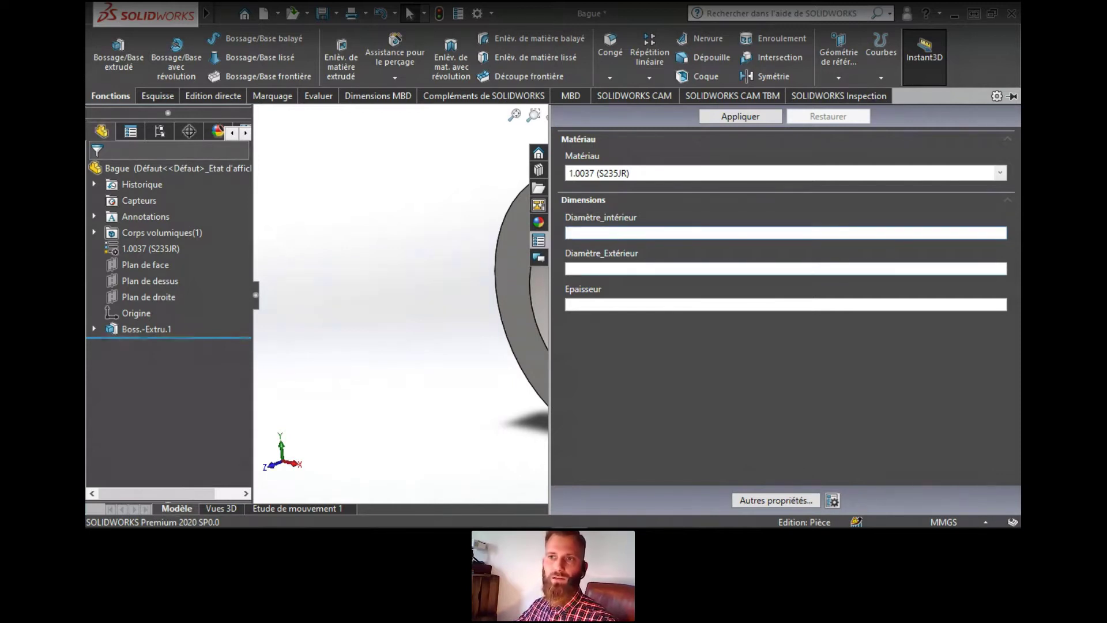
click(570, 268)
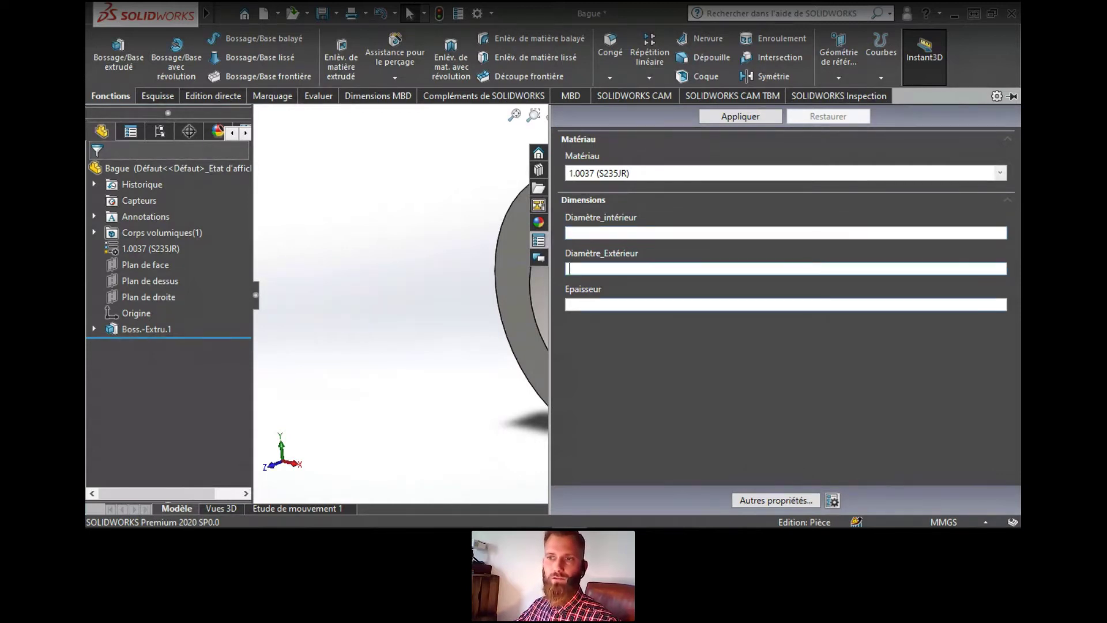
click(570, 305)
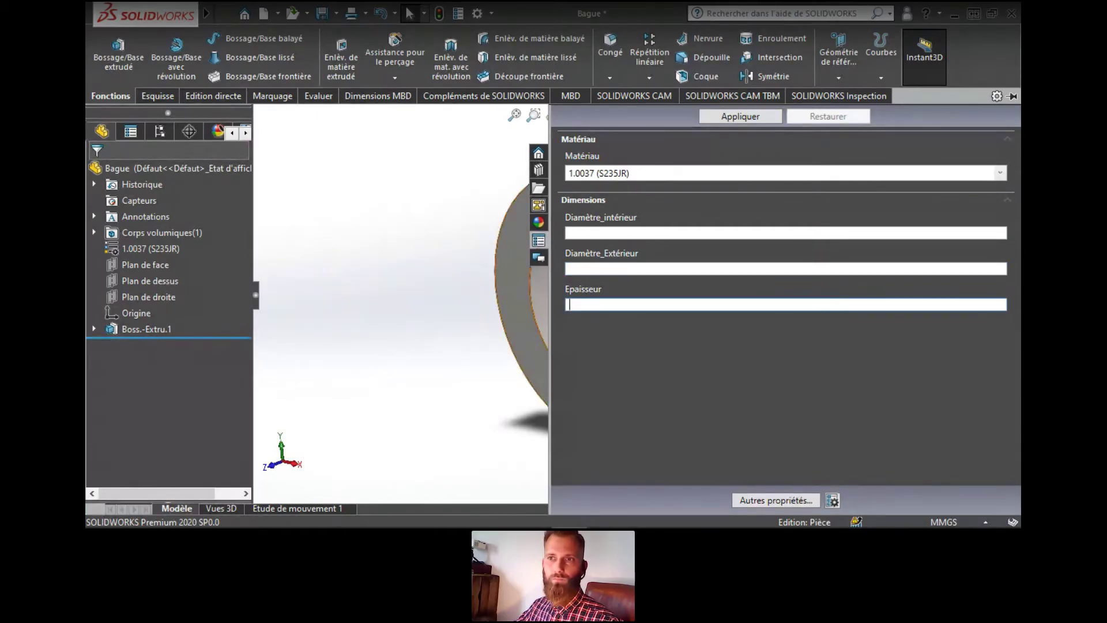
click(403, 260)
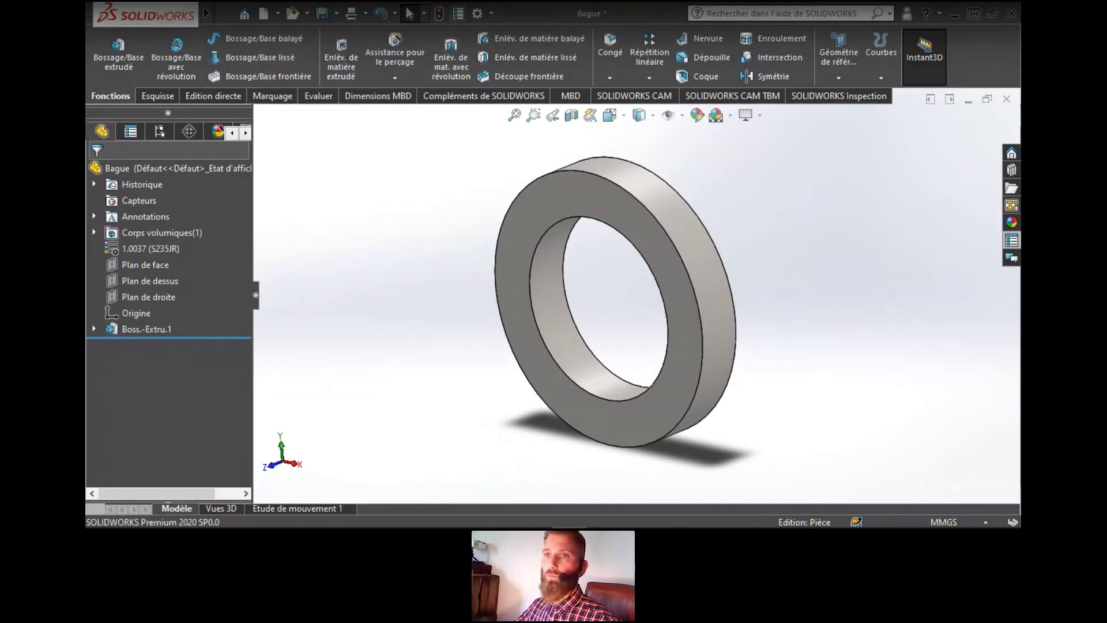
Examine the Bague part's file properties, covering its summary, custom and configuration-specific properties, and leave them without changes
click(459, 14)
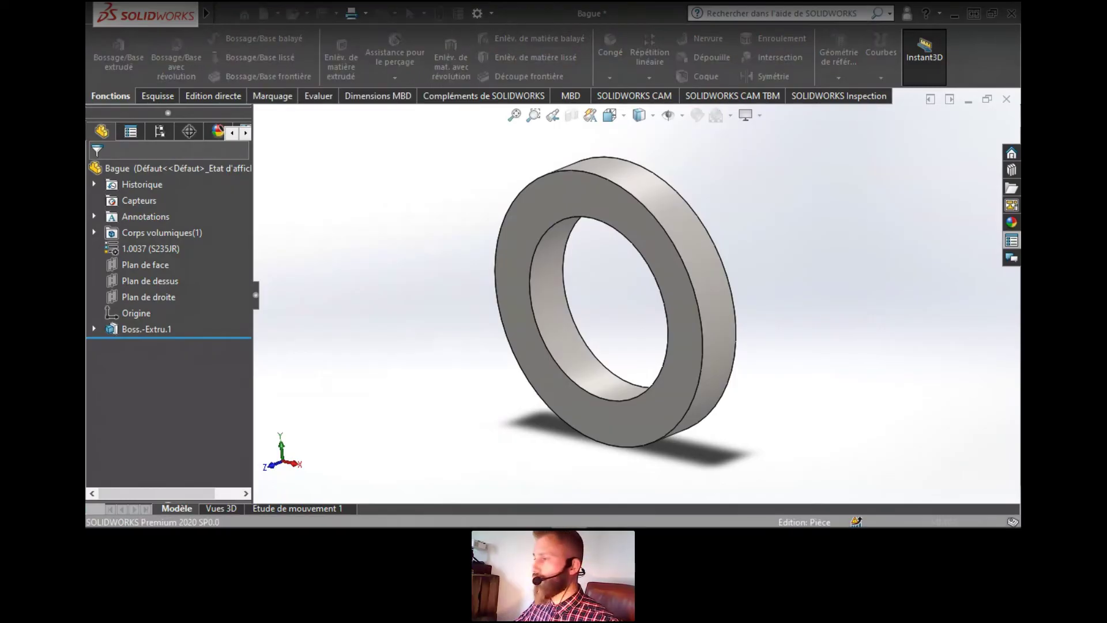
drag(87, 92, 616, 50)
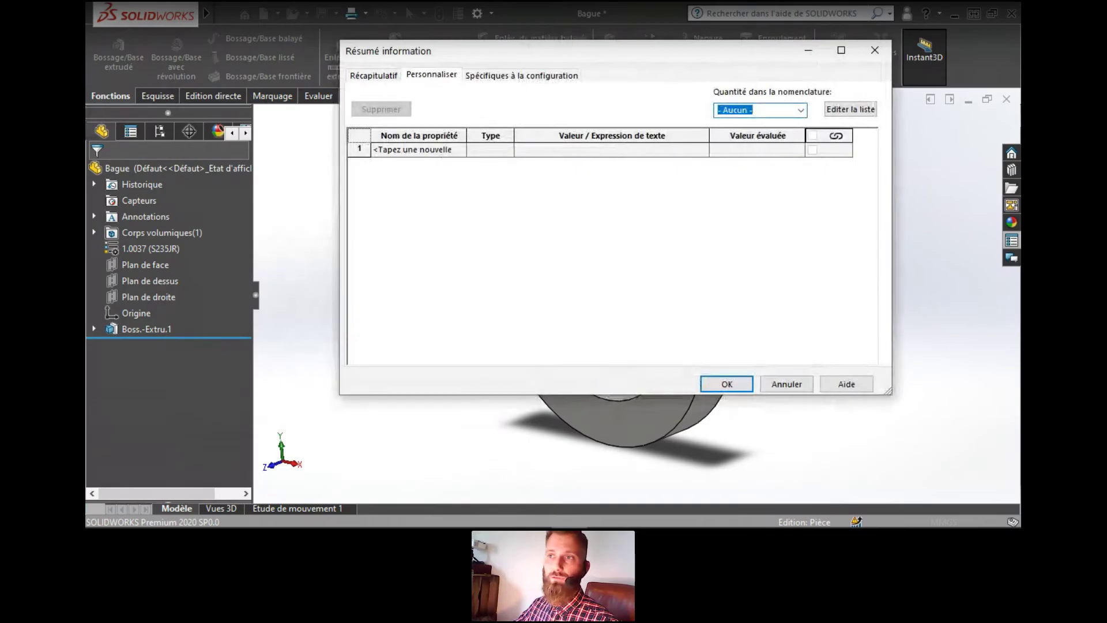
click(800, 109)
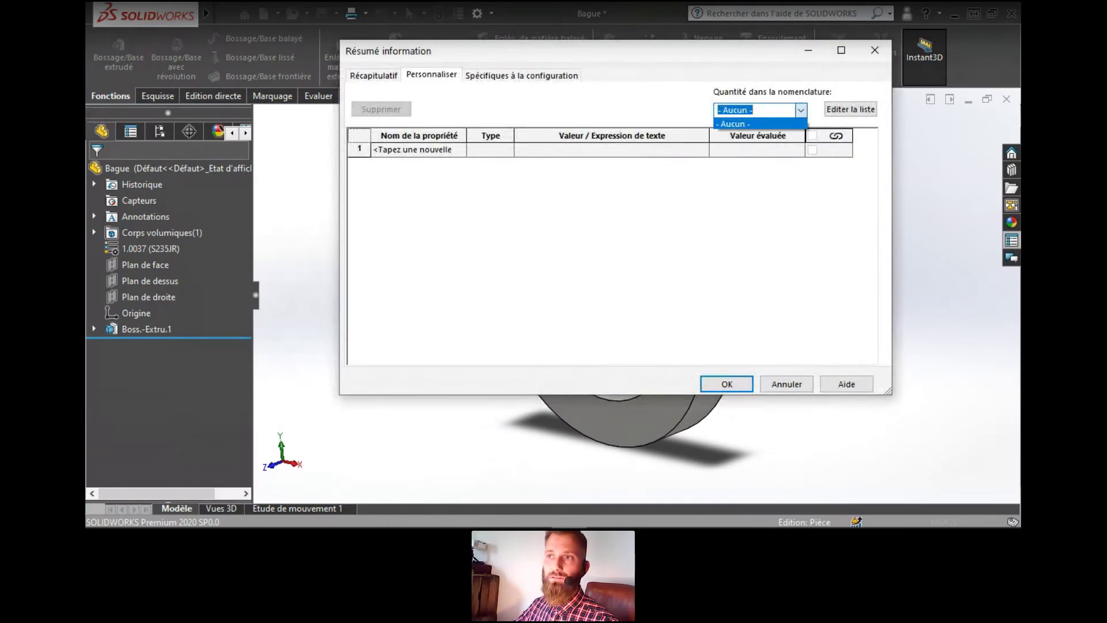
click(800, 109)
click(514, 75)
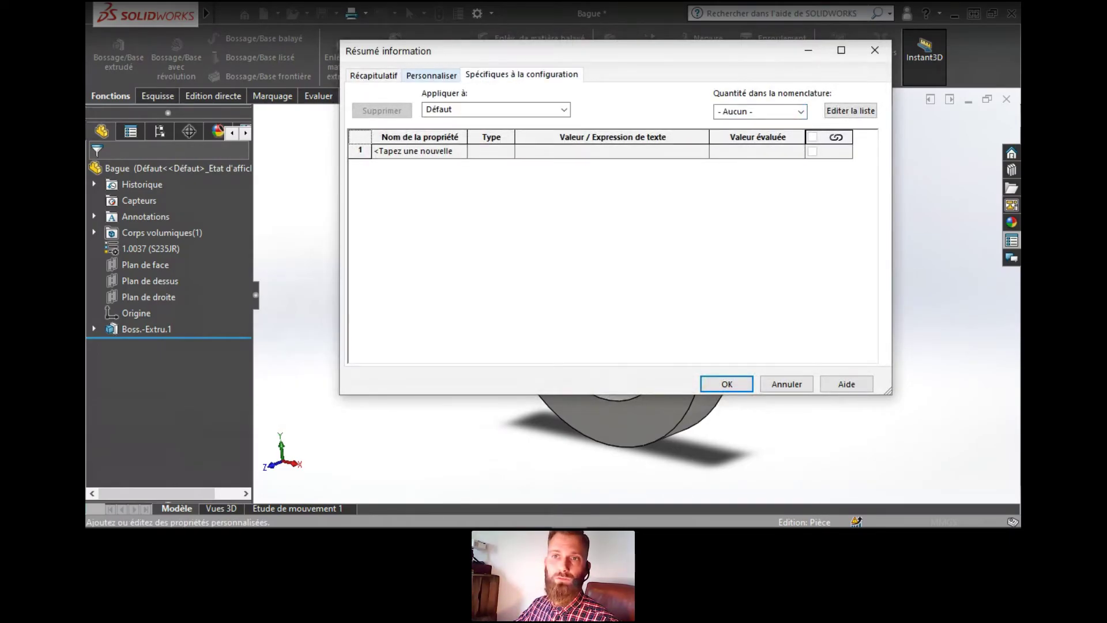
click(432, 76)
click(374, 75)
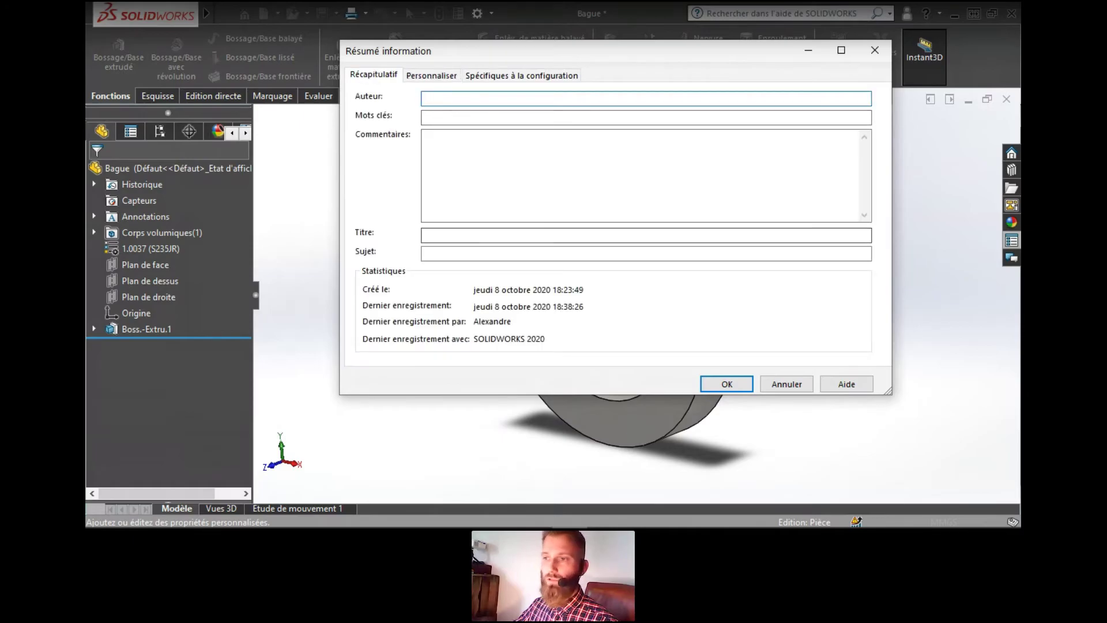
click(787, 385)
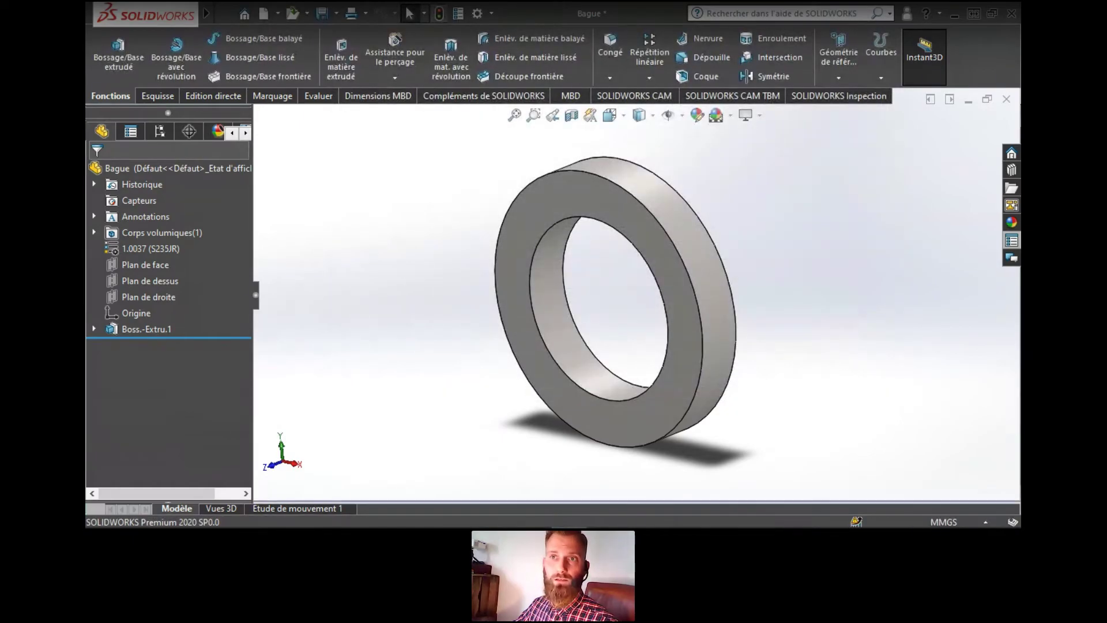
click(458, 13)
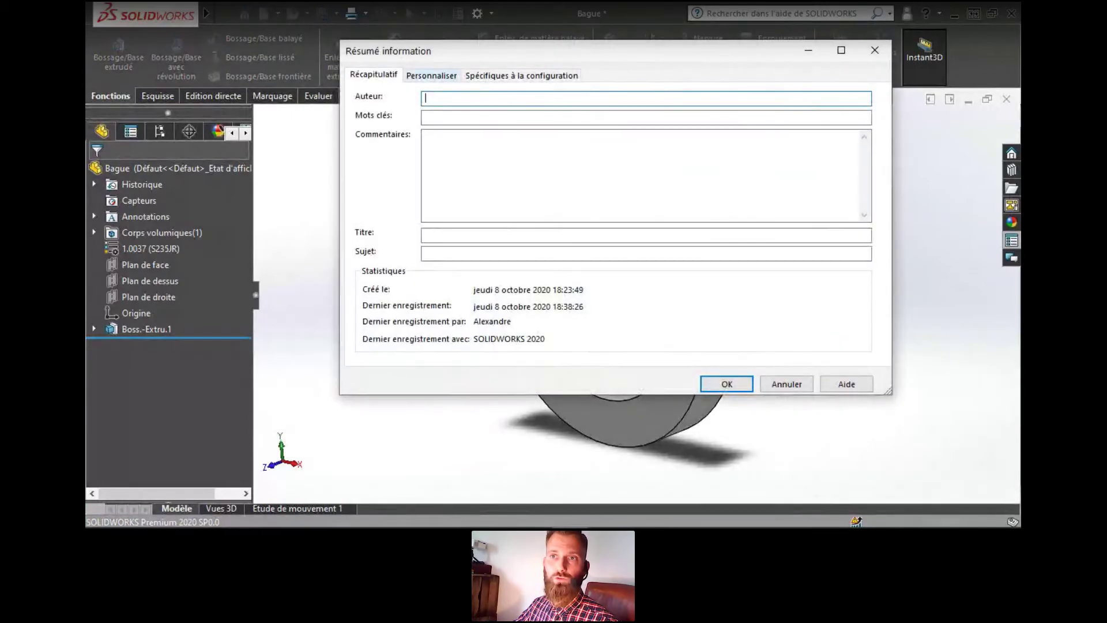
click(431, 76)
click(419, 151)
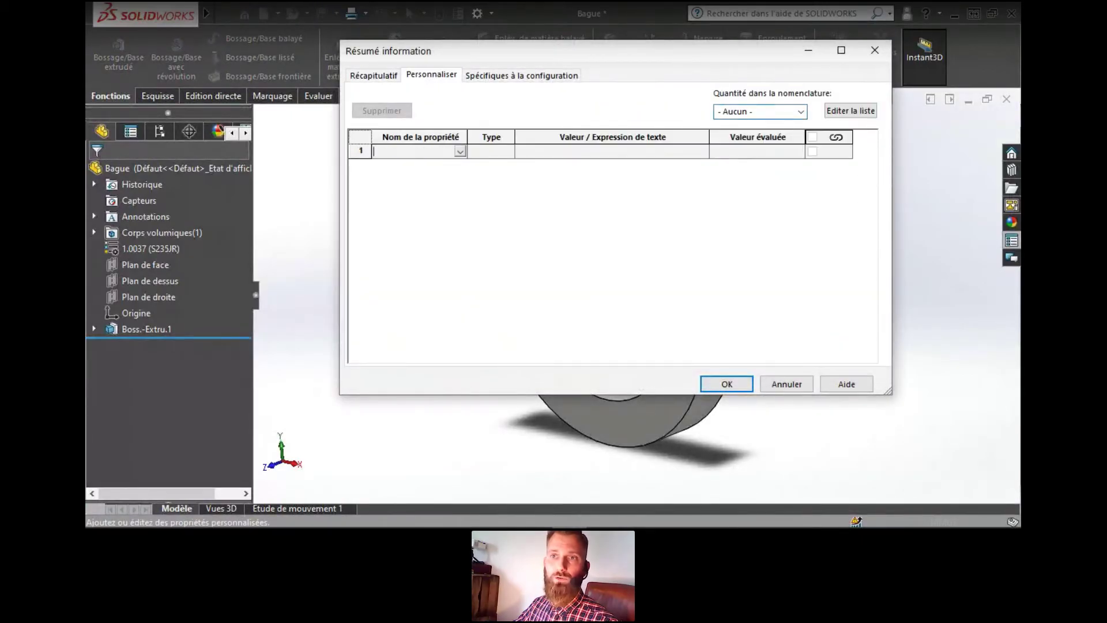
click(460, 151)
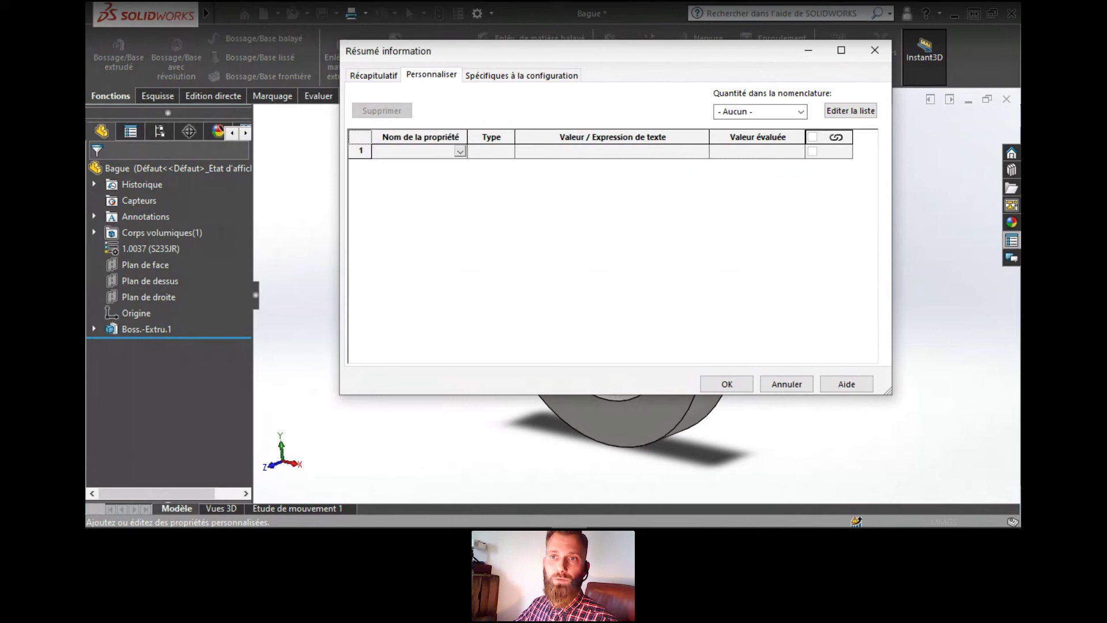
click(521, 75)
click(432, 76)
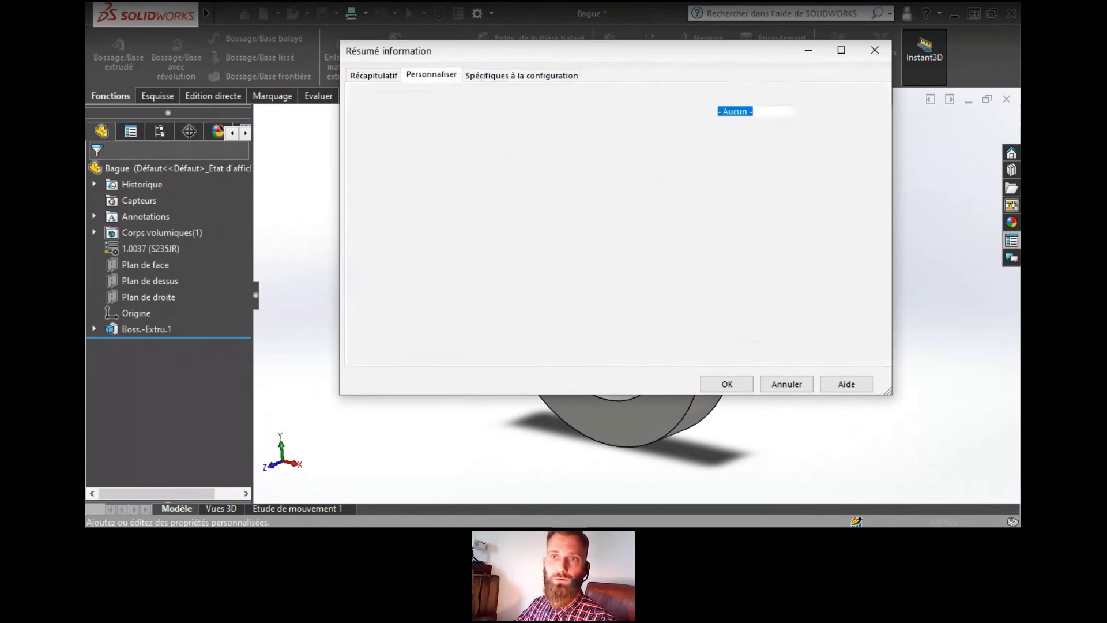
click(374, 75)
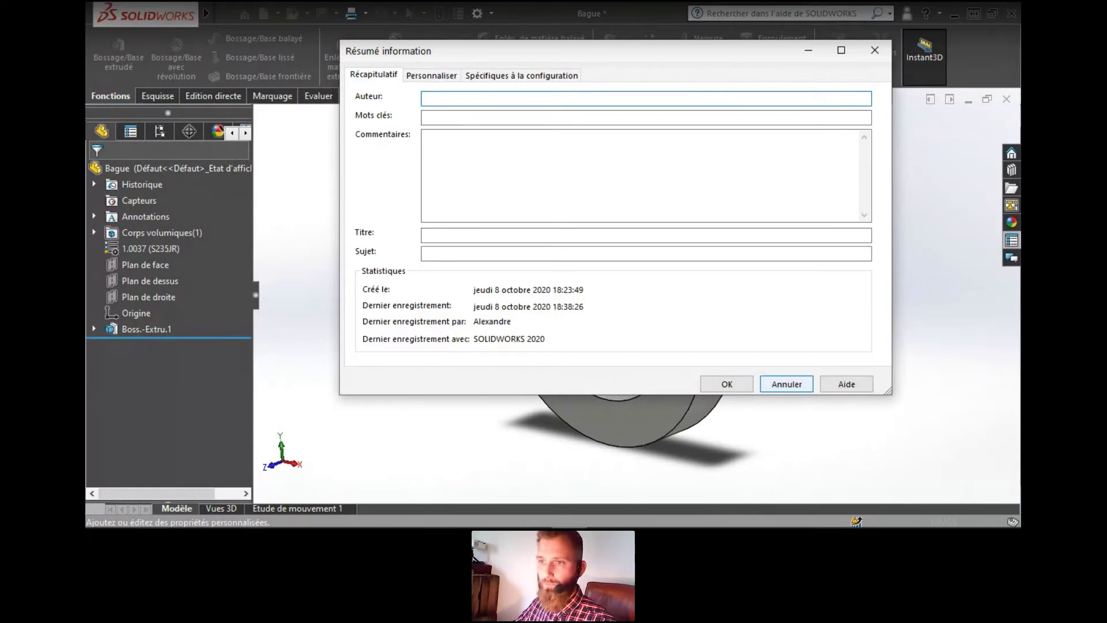
click(787, 384)
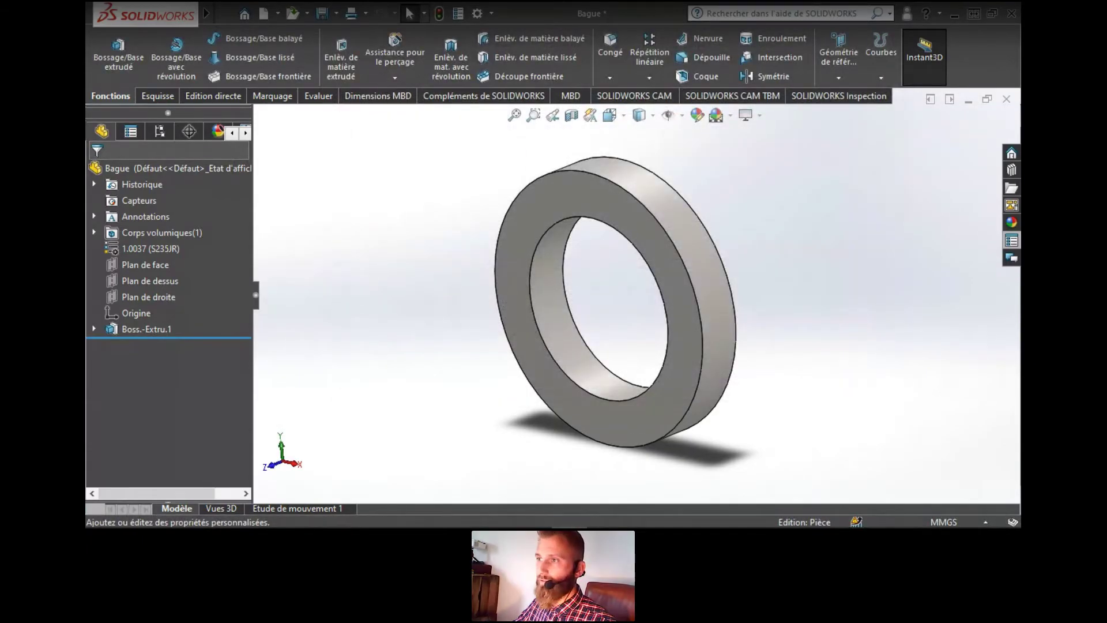
Reassign the Formulaire_Webinar.prtprp template to the Bague part's custom property form
click(1012, 259)
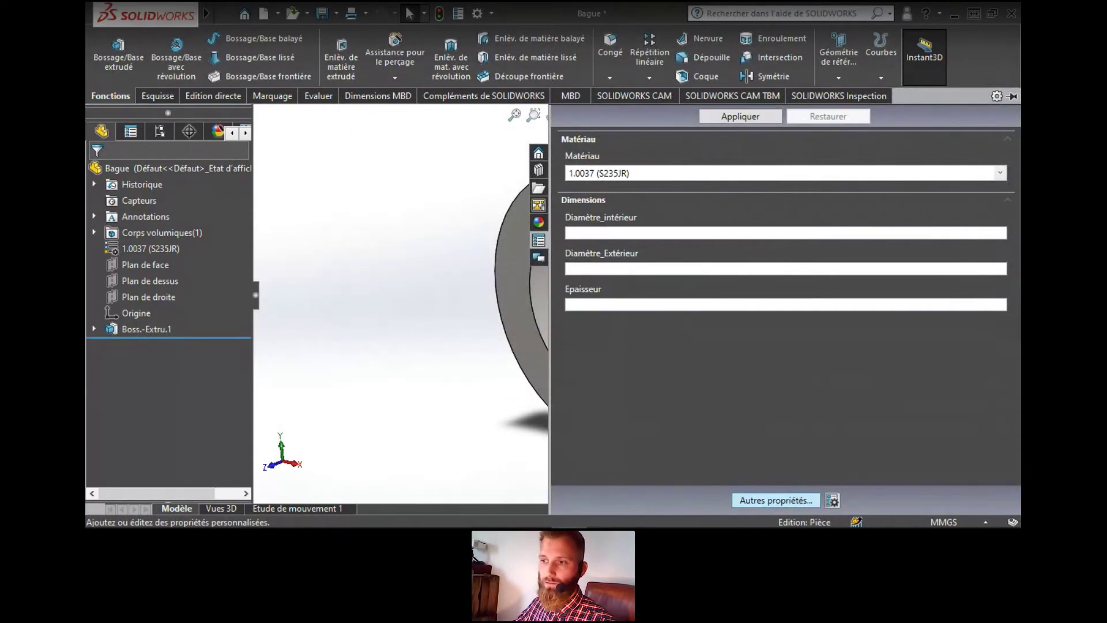
click(832, 500)
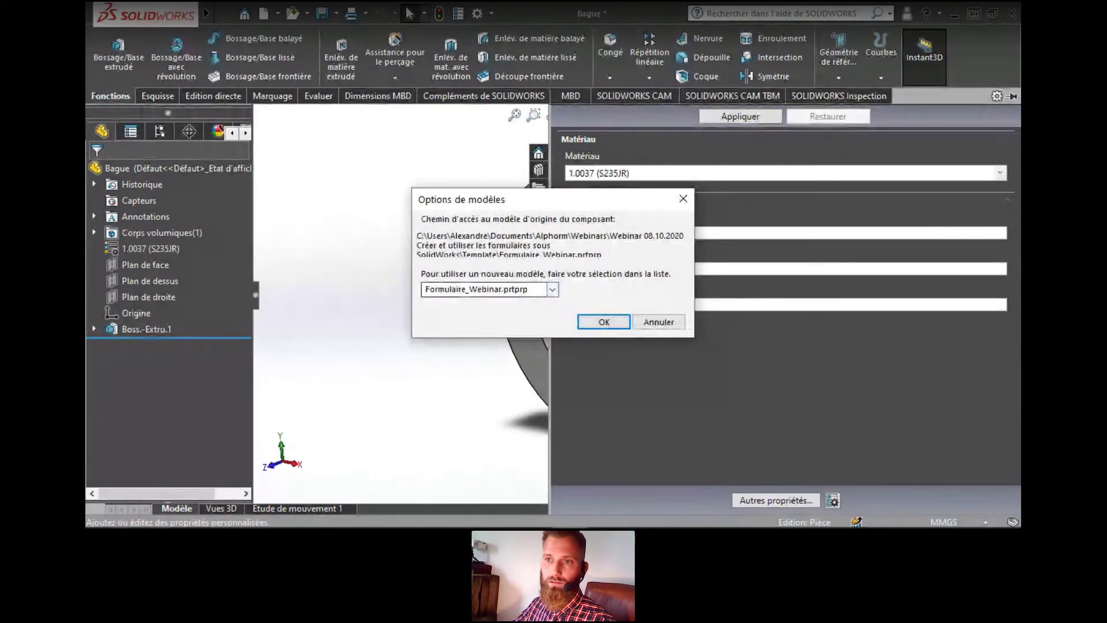
click(553, 290)
click(485, 312)
click(604, 322)
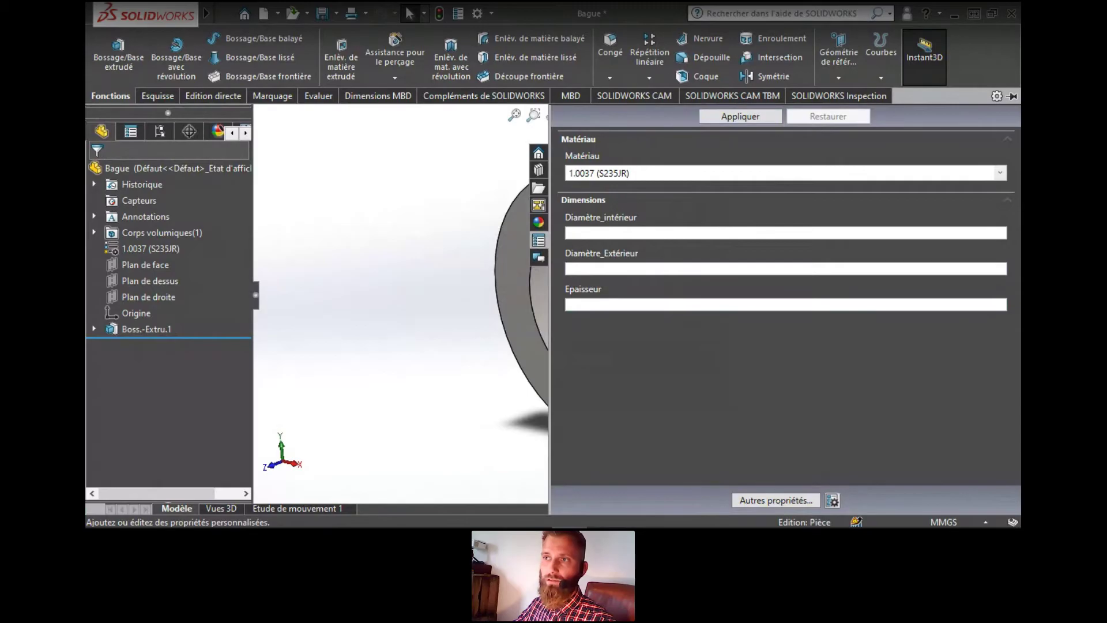
Review the custom properties listed in the Bague part's file properties, leaving them without changes
click(458, 14)
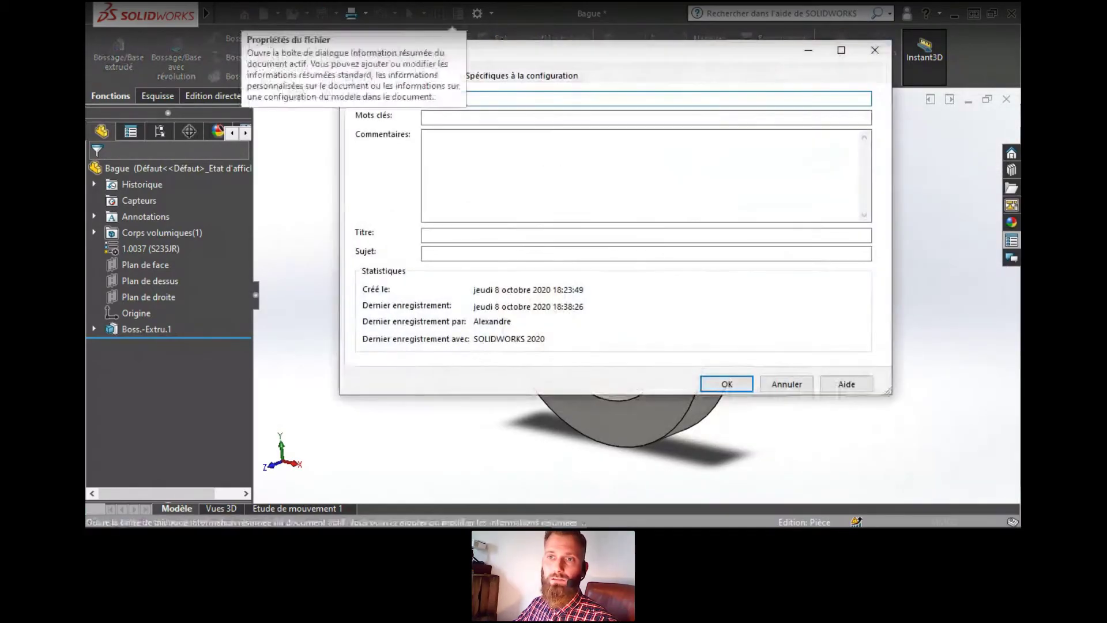
click(432, 75)
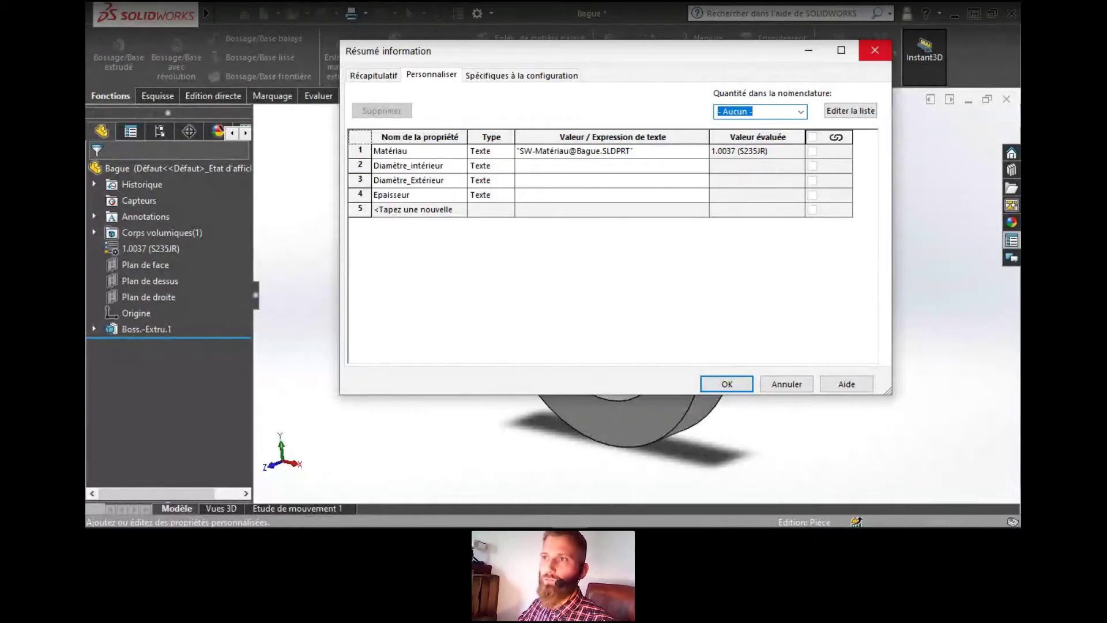
click(875, 51)
click(1012, 240)
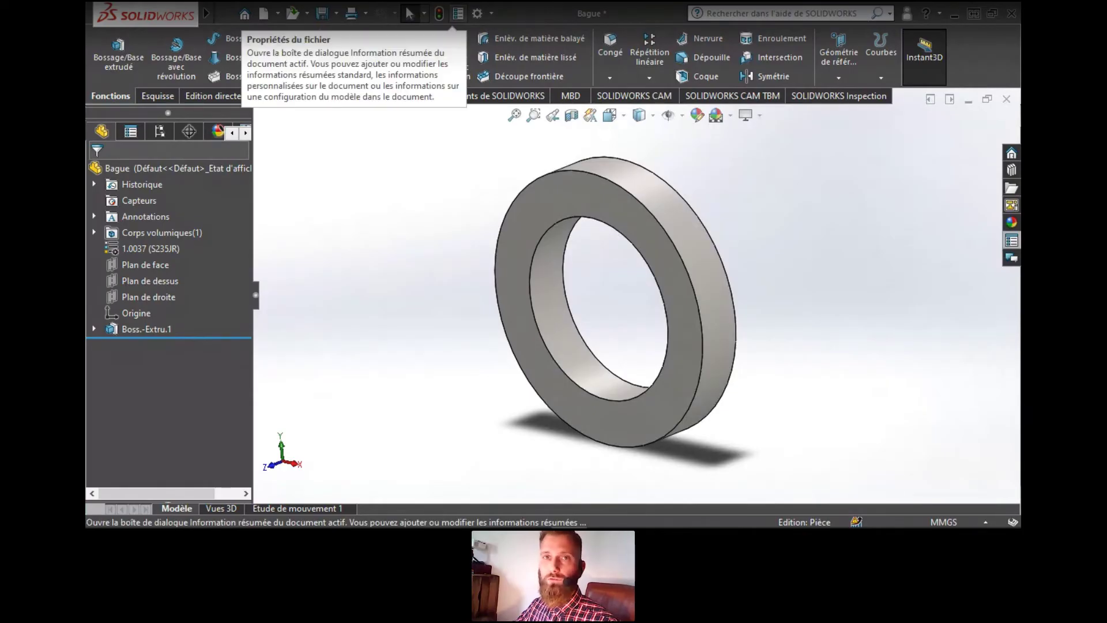
click(458, 13)
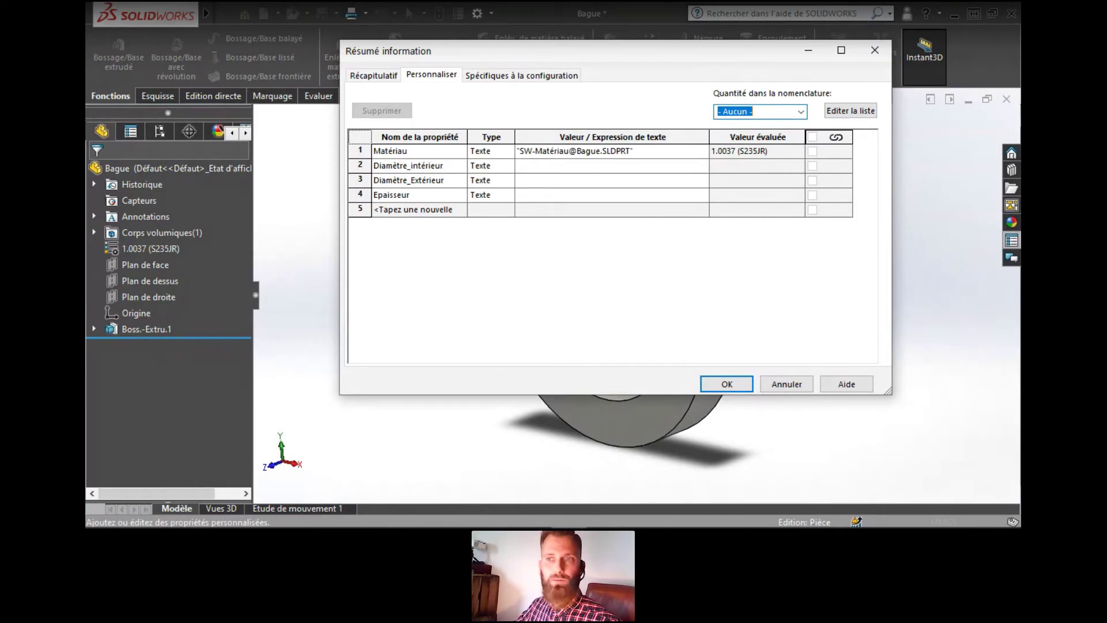
click(727, 384)
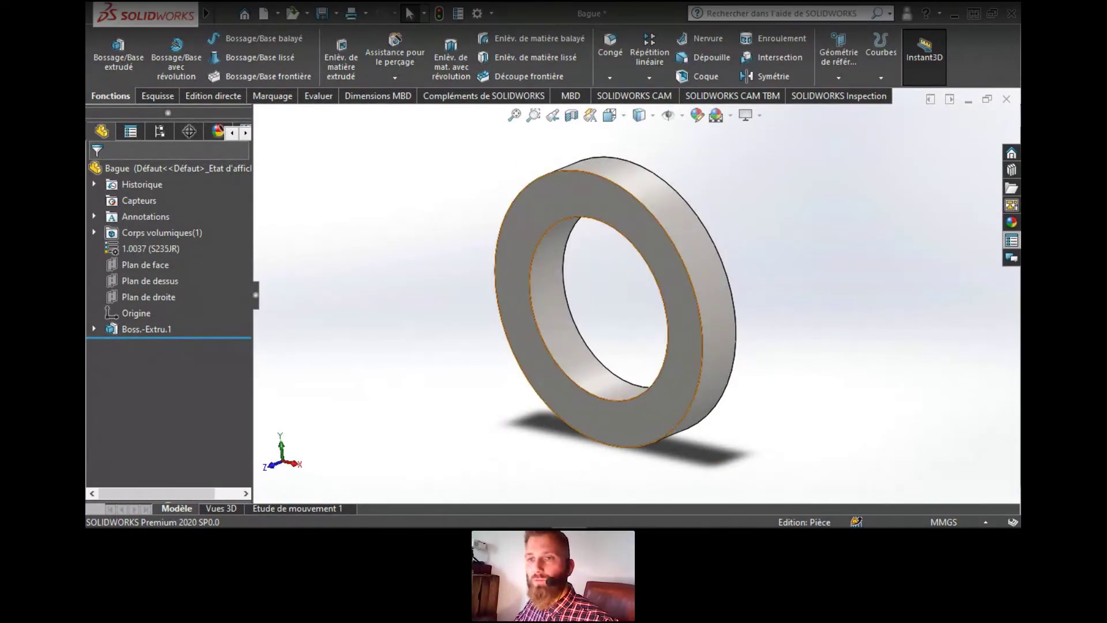
click(550, 206)
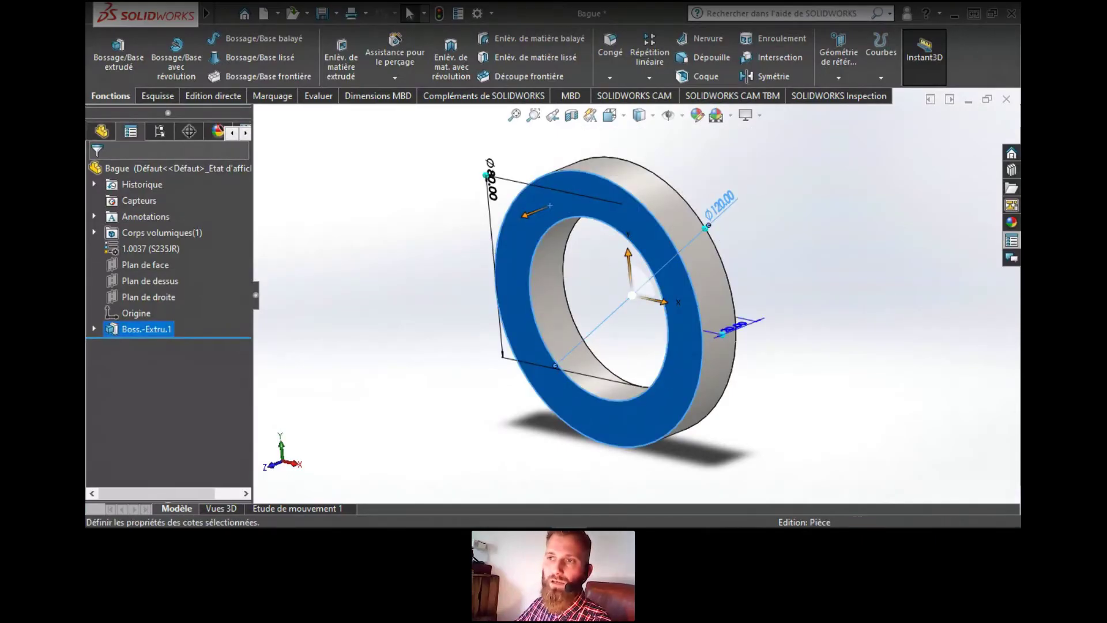
double_click(707, 227)
drag(717, 162, 600, 196)
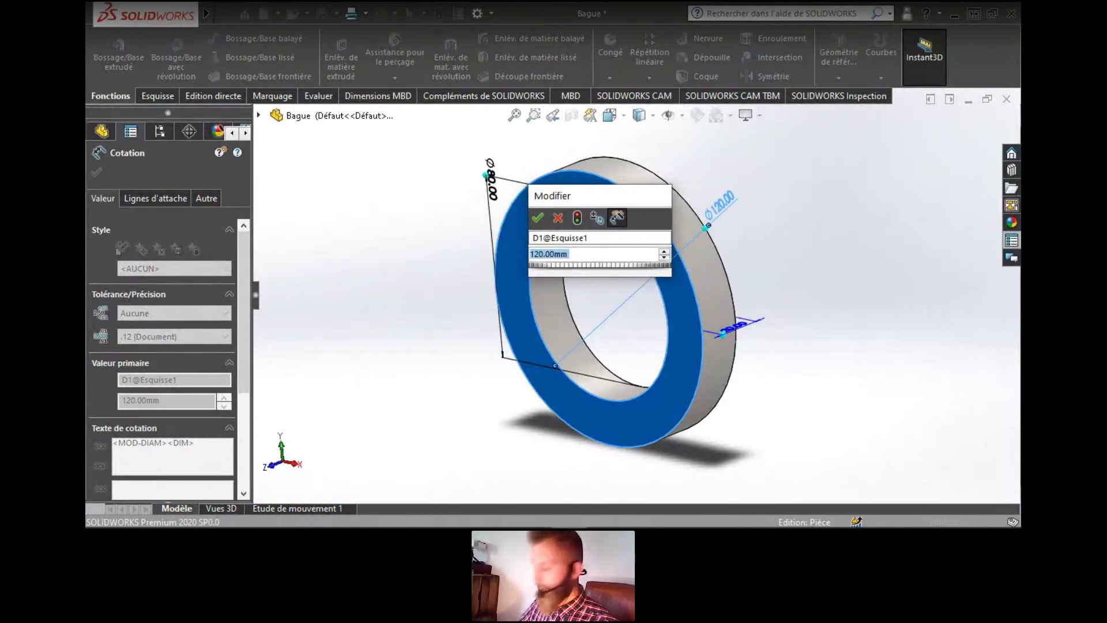
text(=)
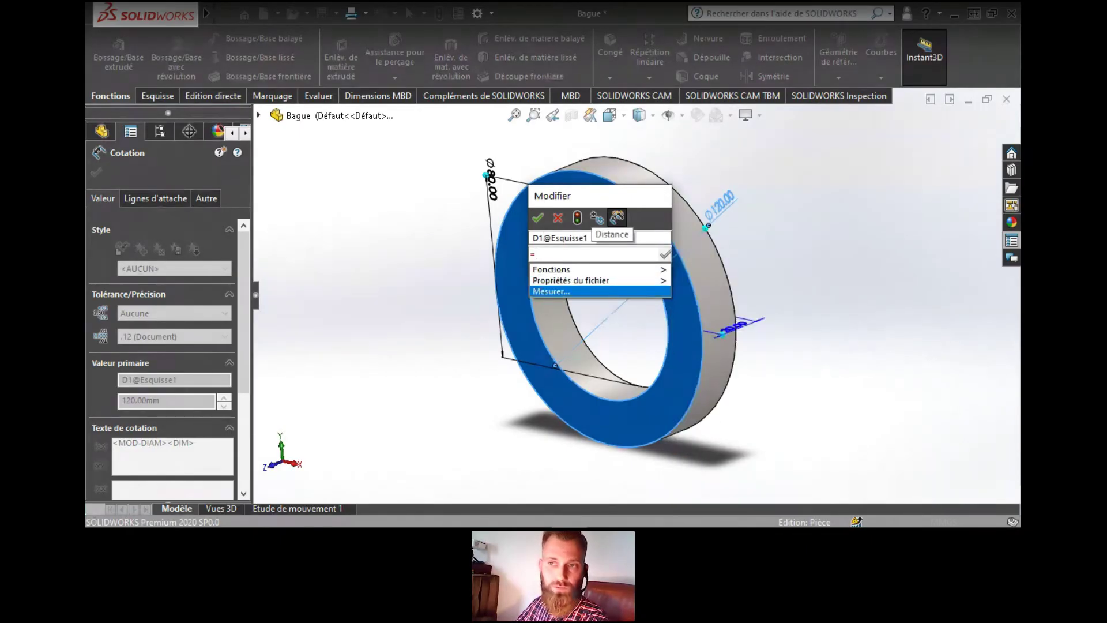
mouse_move(600, 280)
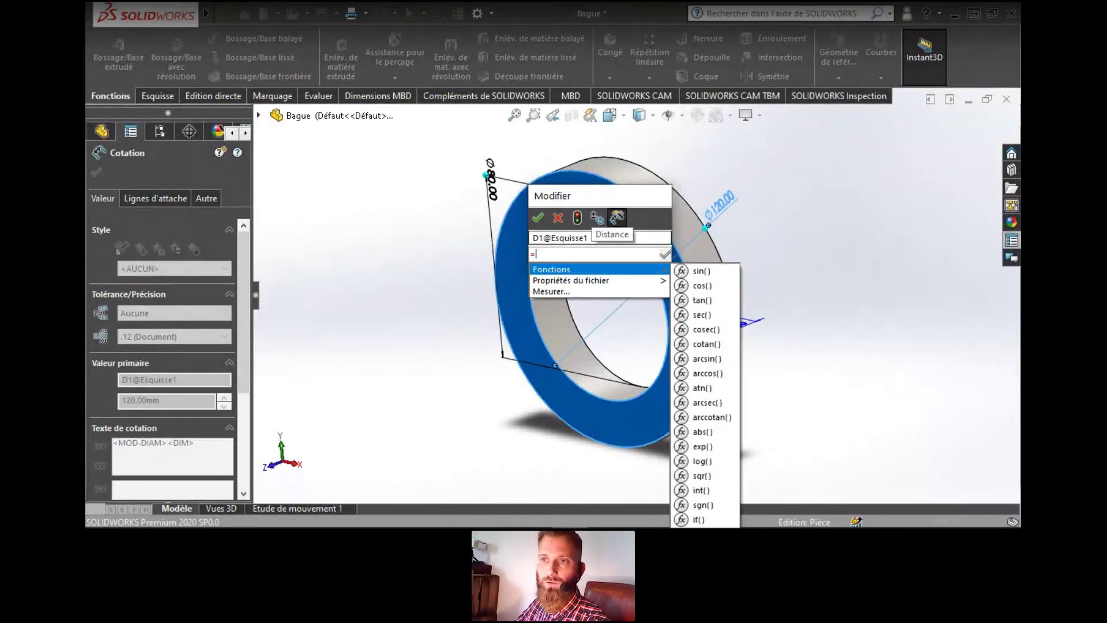
drag(600, 196, 525, 80)
click(519, 138)
mouse_move(524, 165)
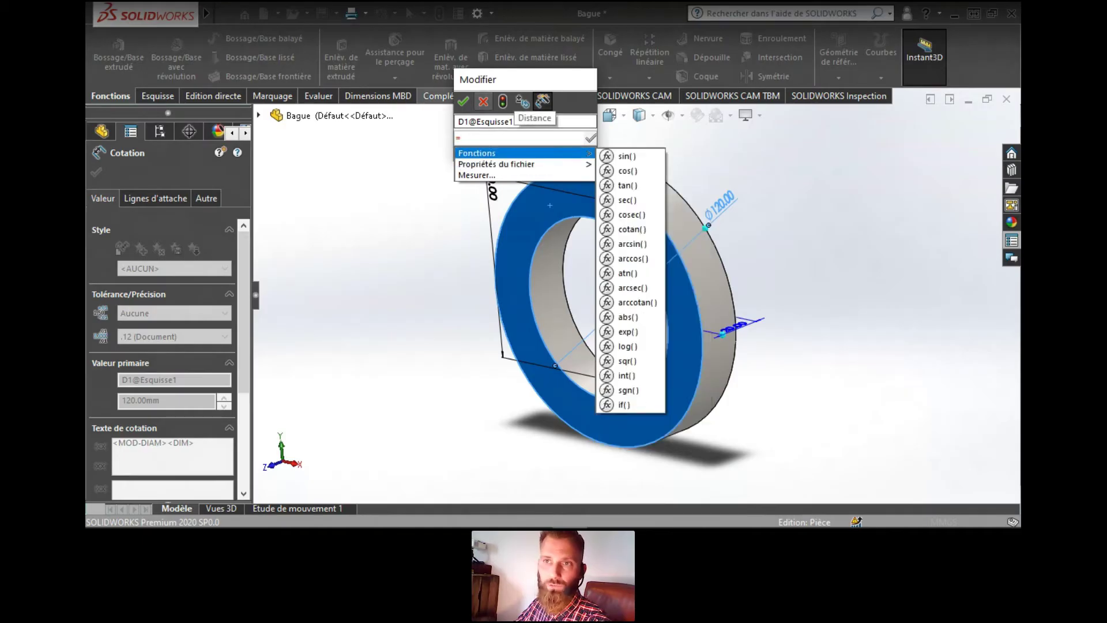
click(483, 102)
key(Escape)
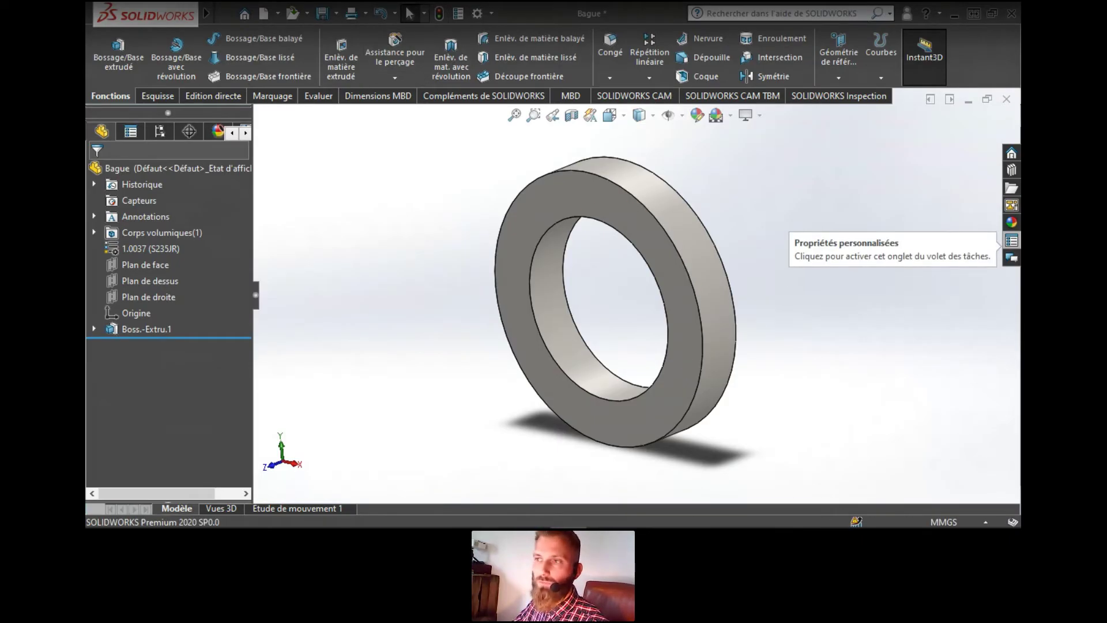
Fill in the property form with Diamètre_intérieur 60, Diamètre_Extérieur 100 and Epaisseur 10, and check them in the file properties
click(1011, 241)
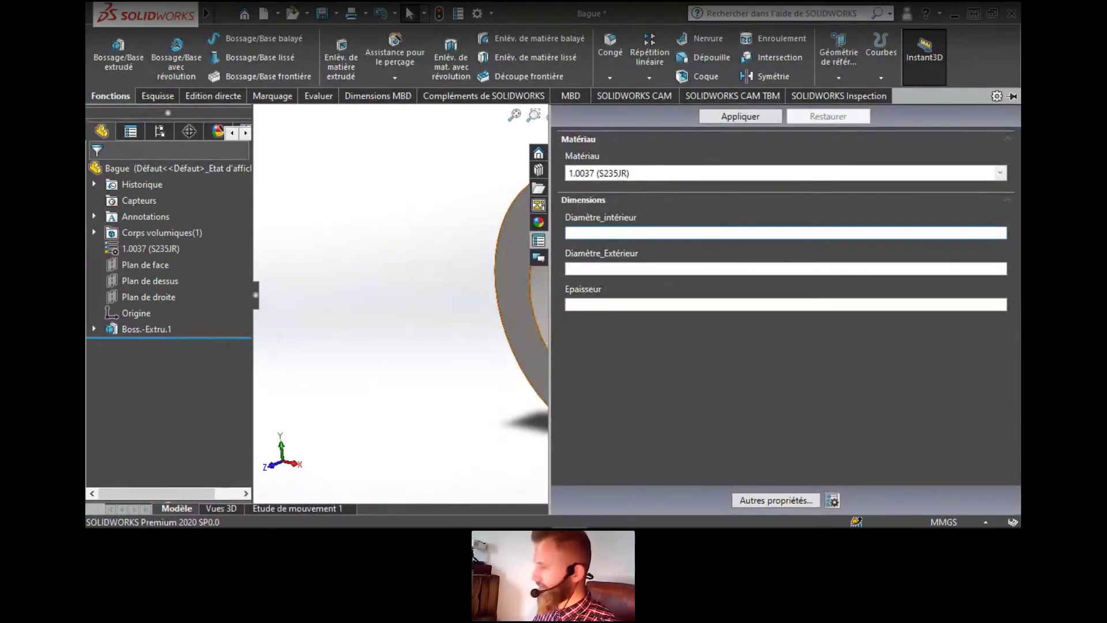
text(60)
key(Tab)
text(100)
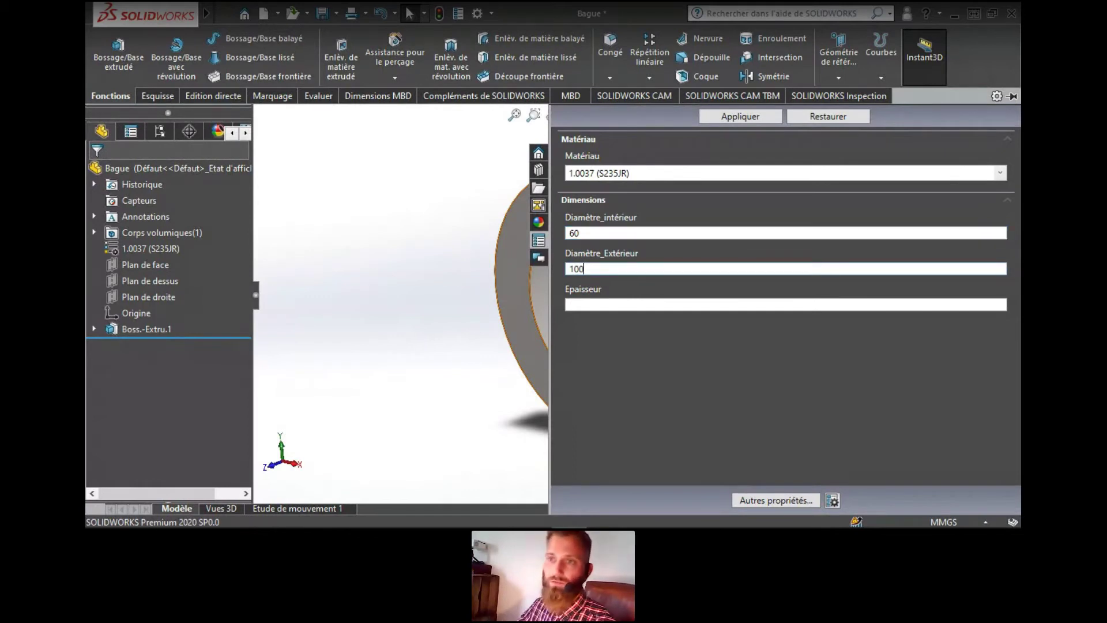
key(Tab)
text(10)
key(Return)
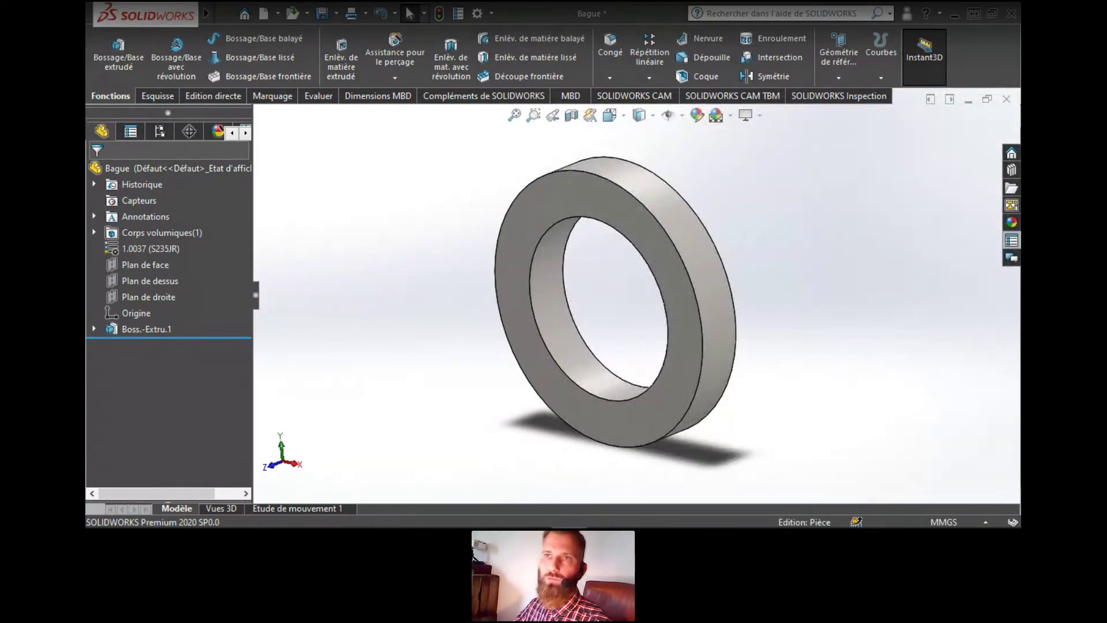
click(458, 13)
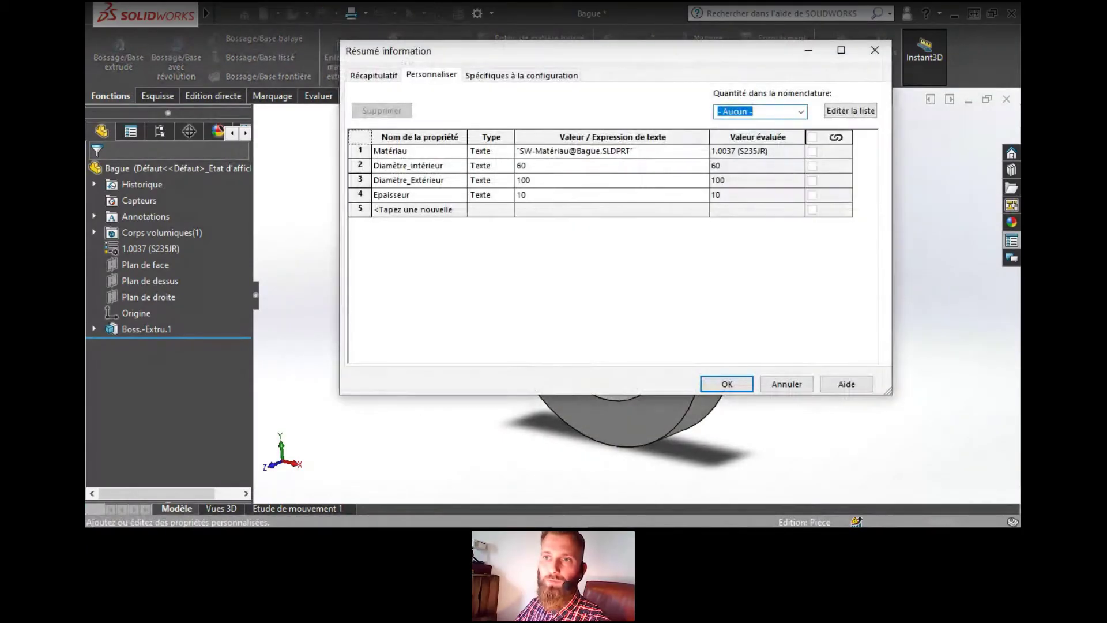
click(727, 383)
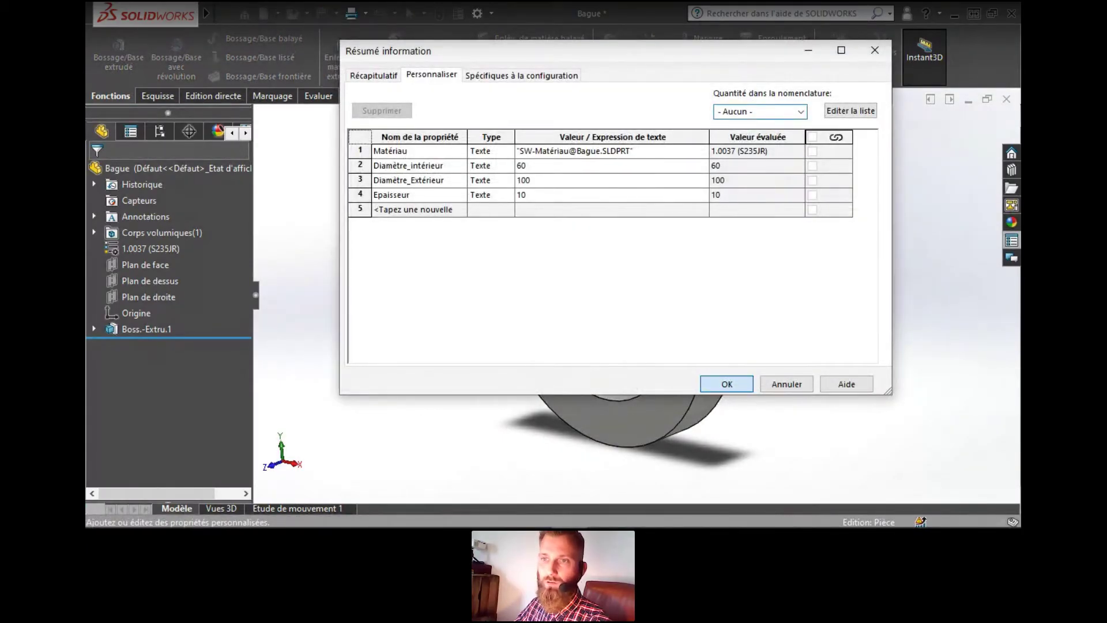
Link the ring's outer diameter dimension to the Diamètre_Extérieur file property with an equation
click(147, 329)
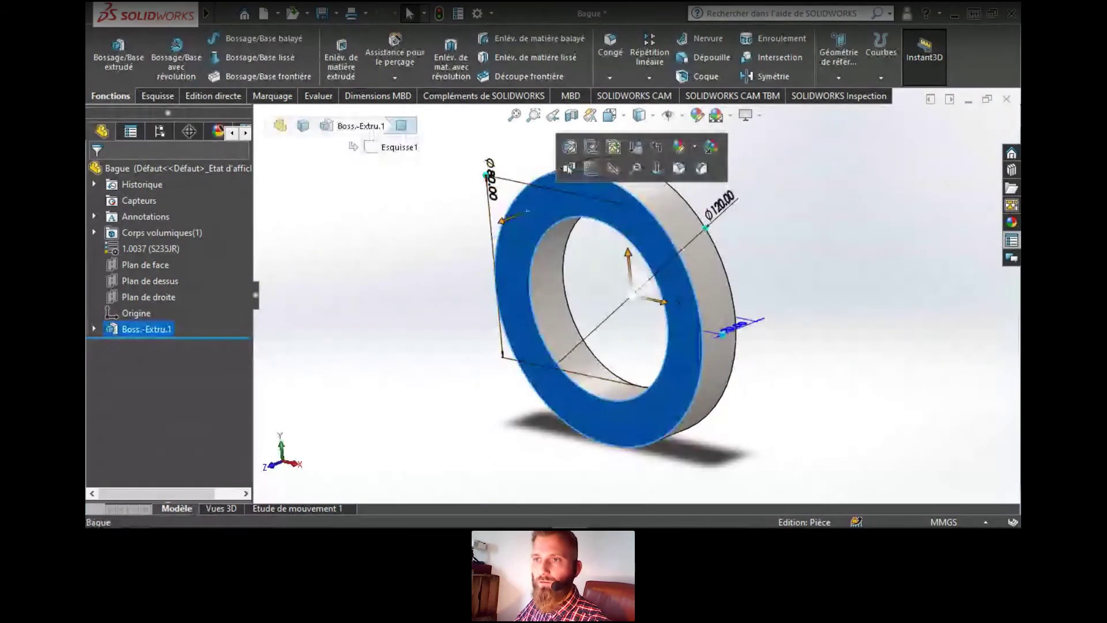
double_click(721, 204)
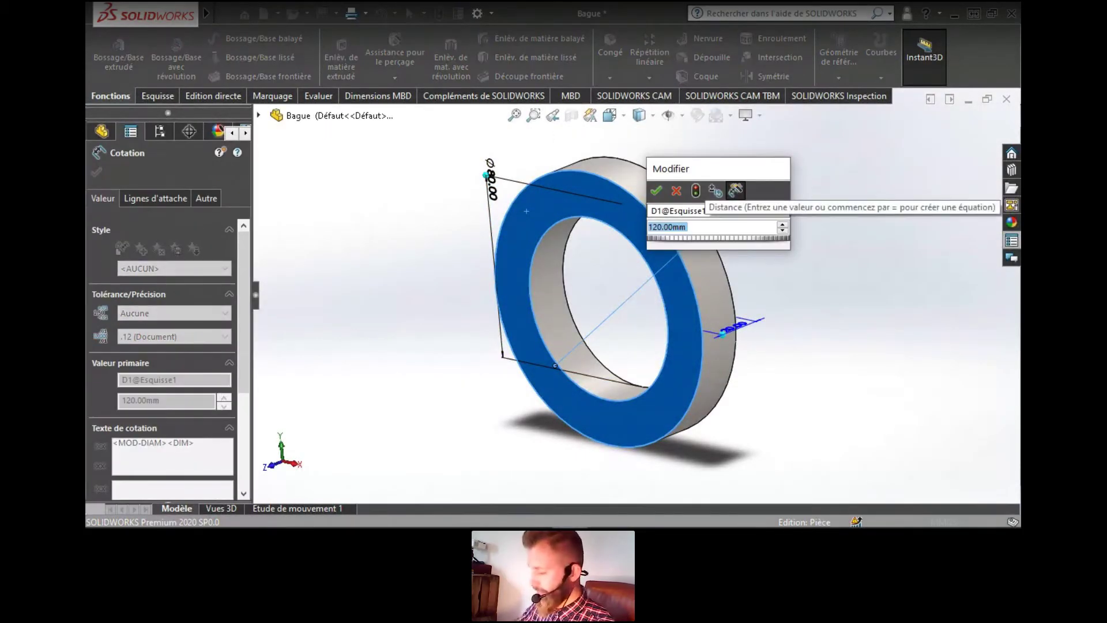
text(=)
key(Down)
key(Down)
key(Right)
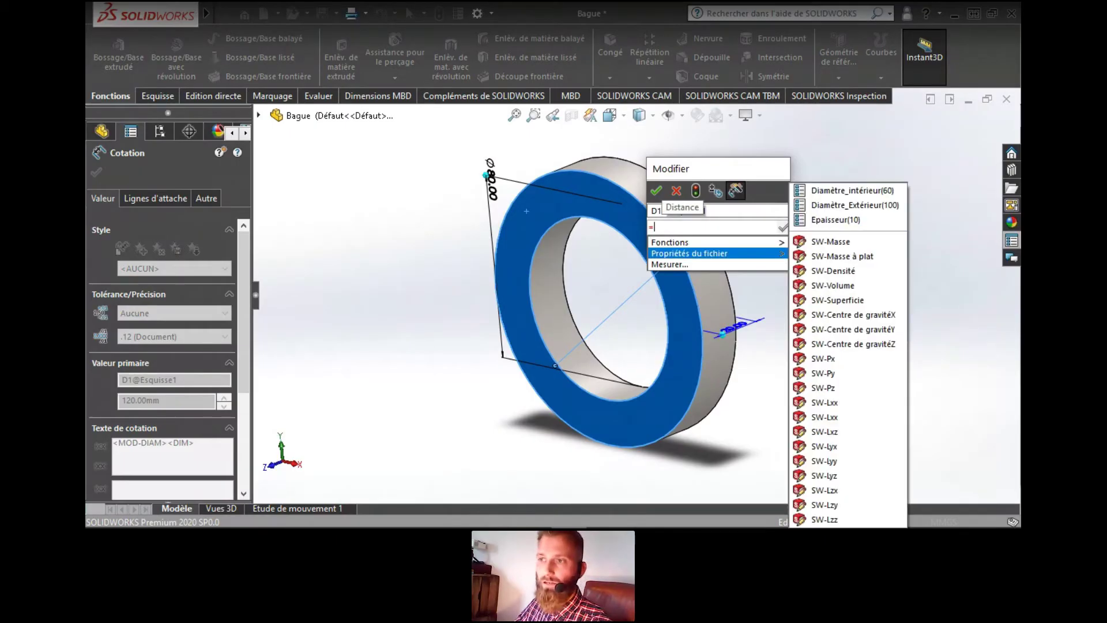
key(Up)
key(Up)
key(Up)
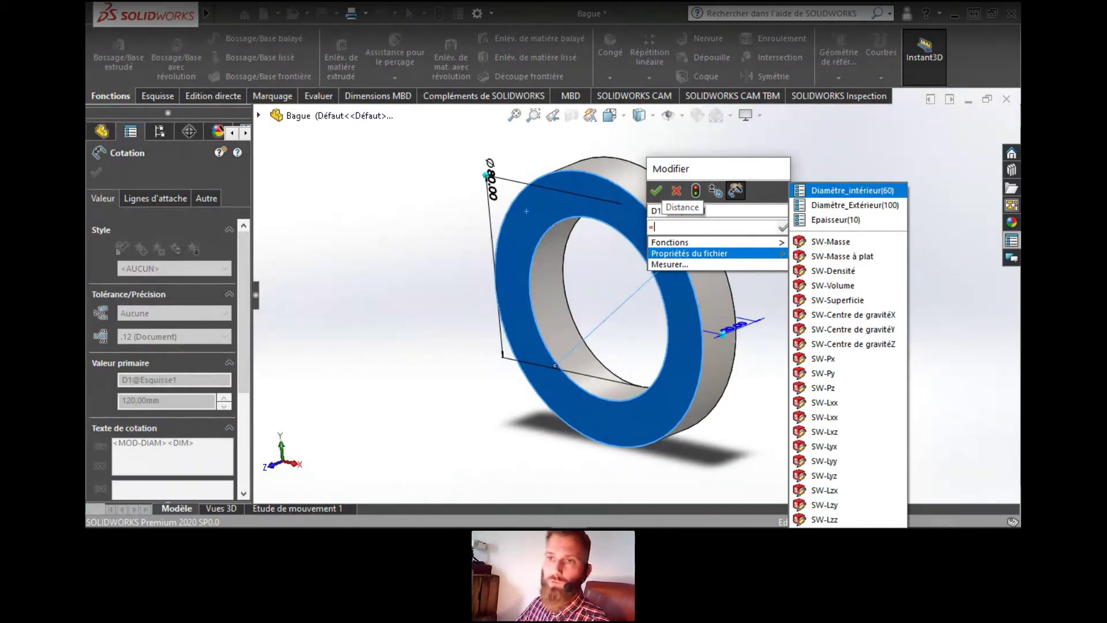
key(Down)
key(Return)
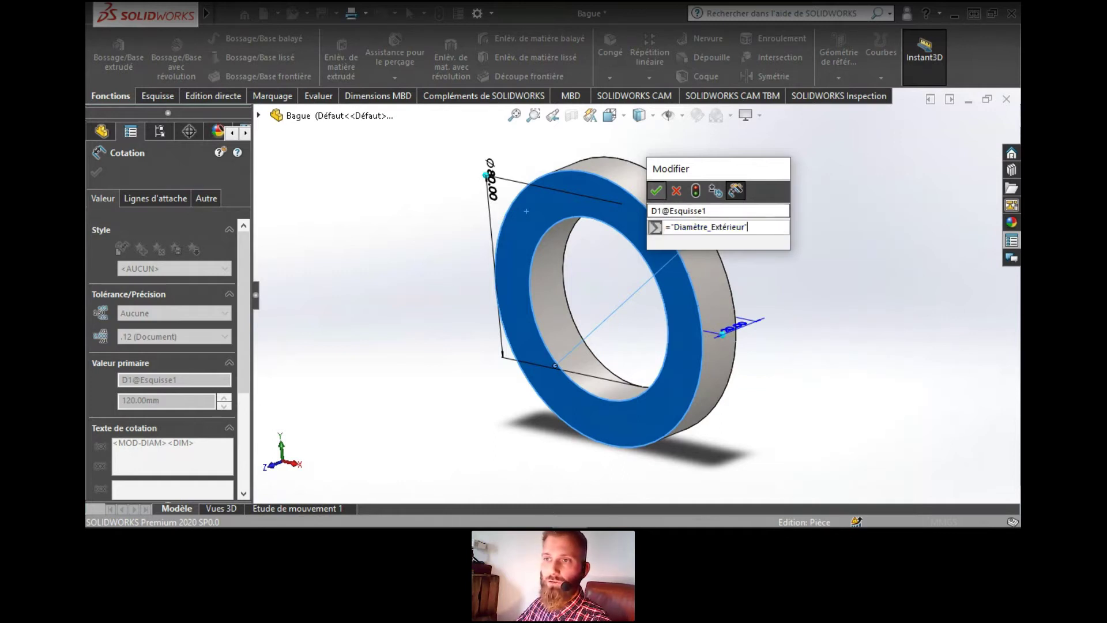
key(Return)
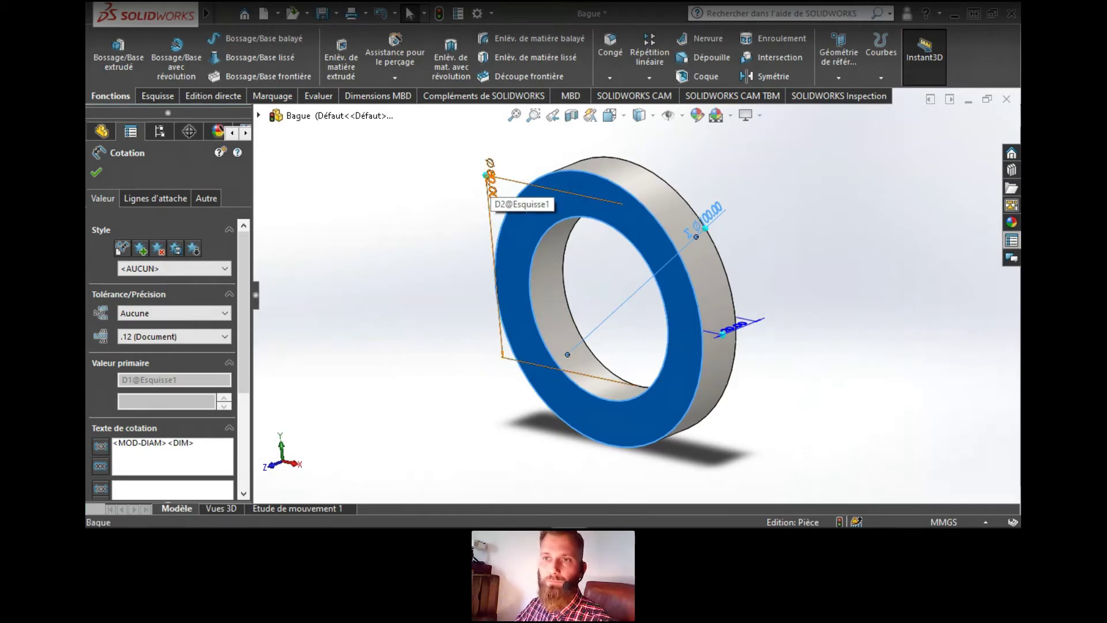
Link the ring's inner diameter dimension to the Diamètre_intérieur file property with an equation
click(491, 184)
double_click(492, 184)
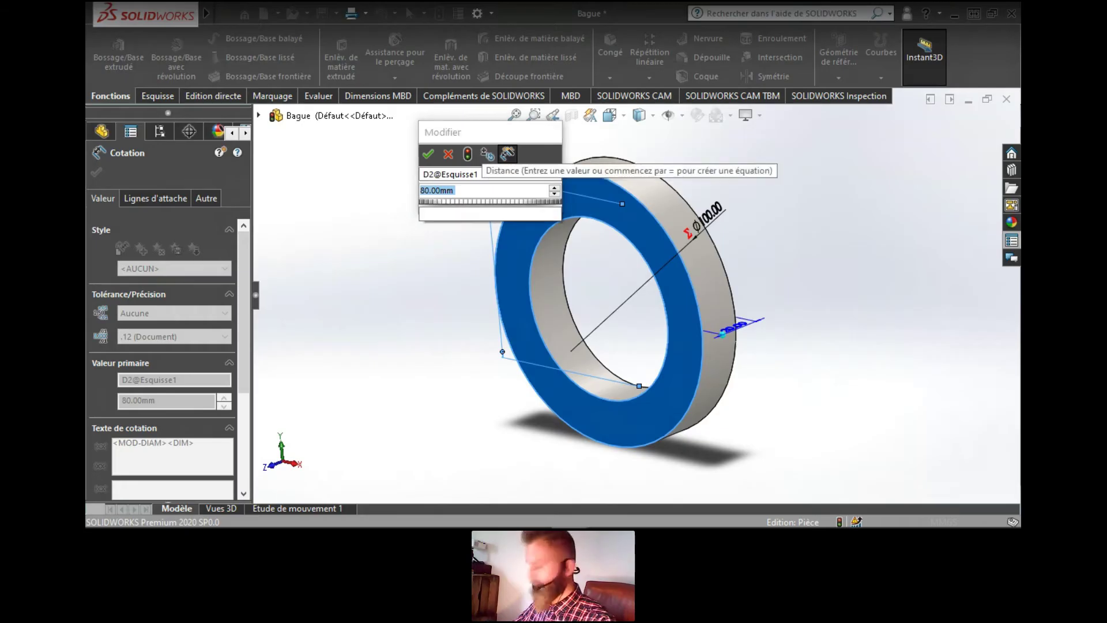
text(=)
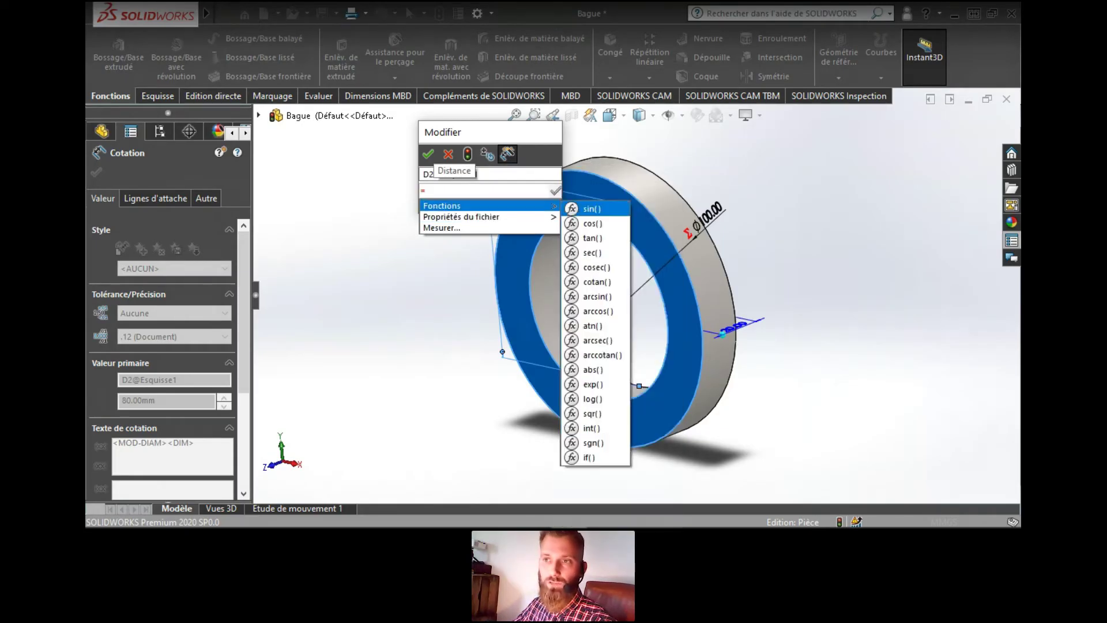
click(623, 190)
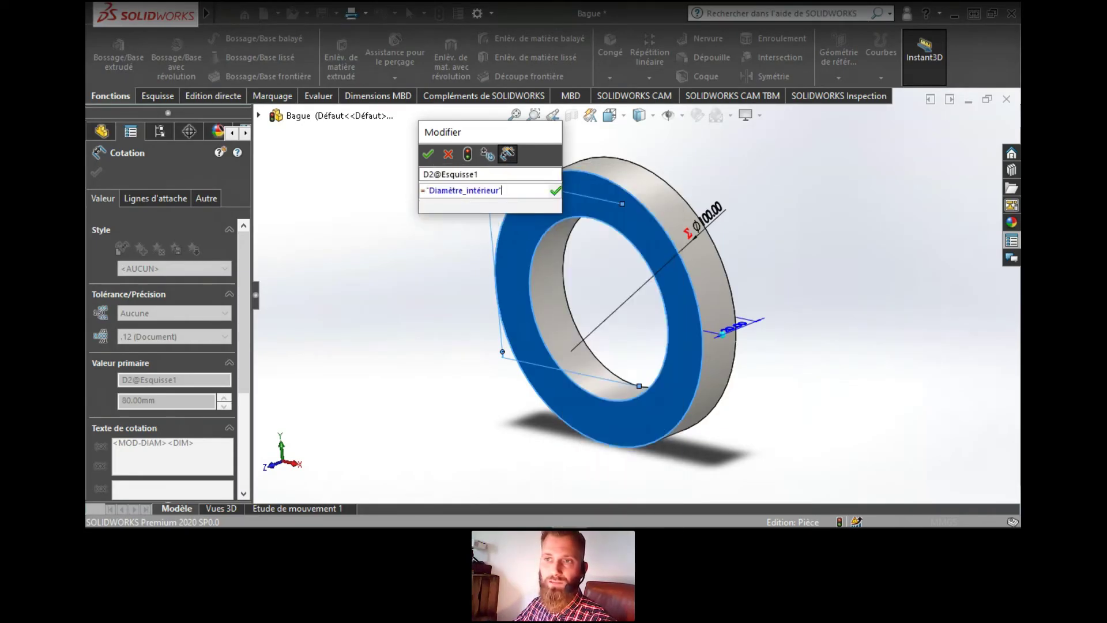
click(428, 154)
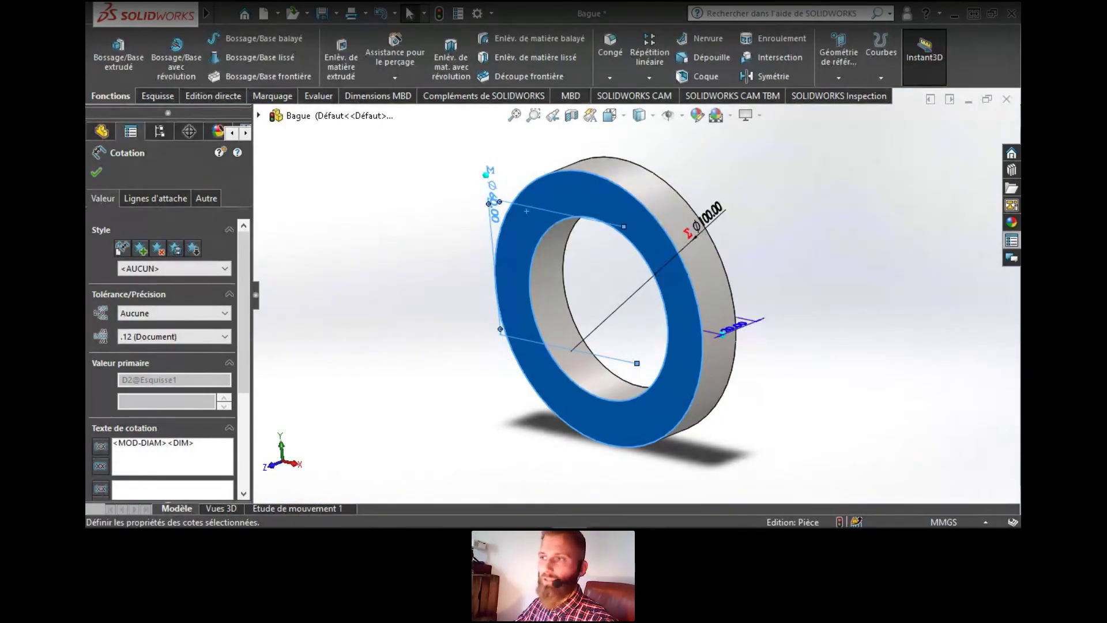
click(1012, 240)
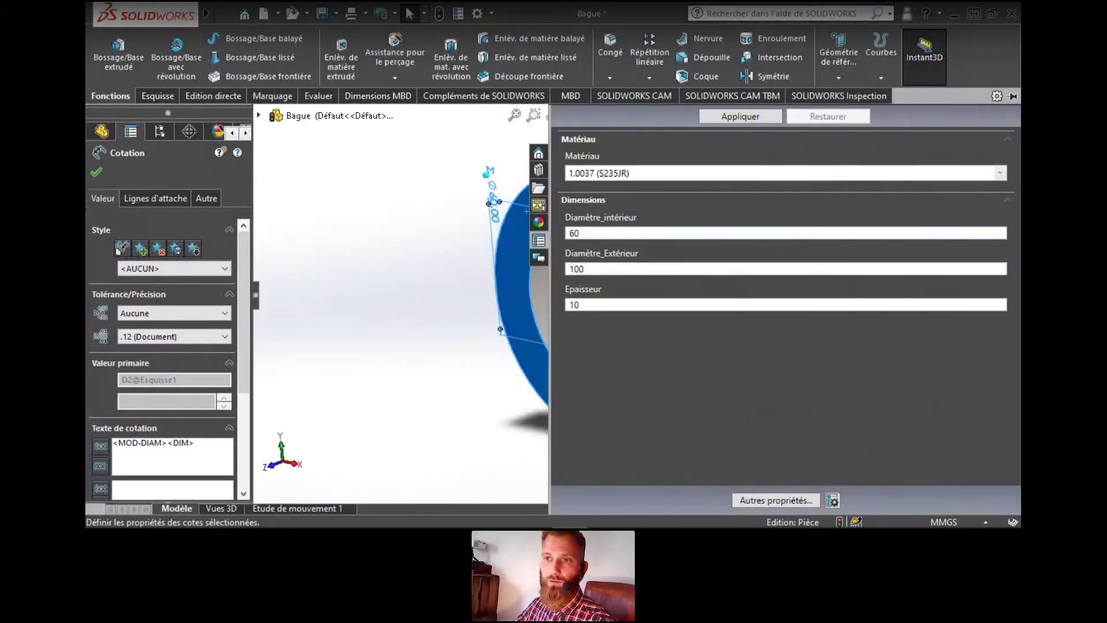
click(415, 242)
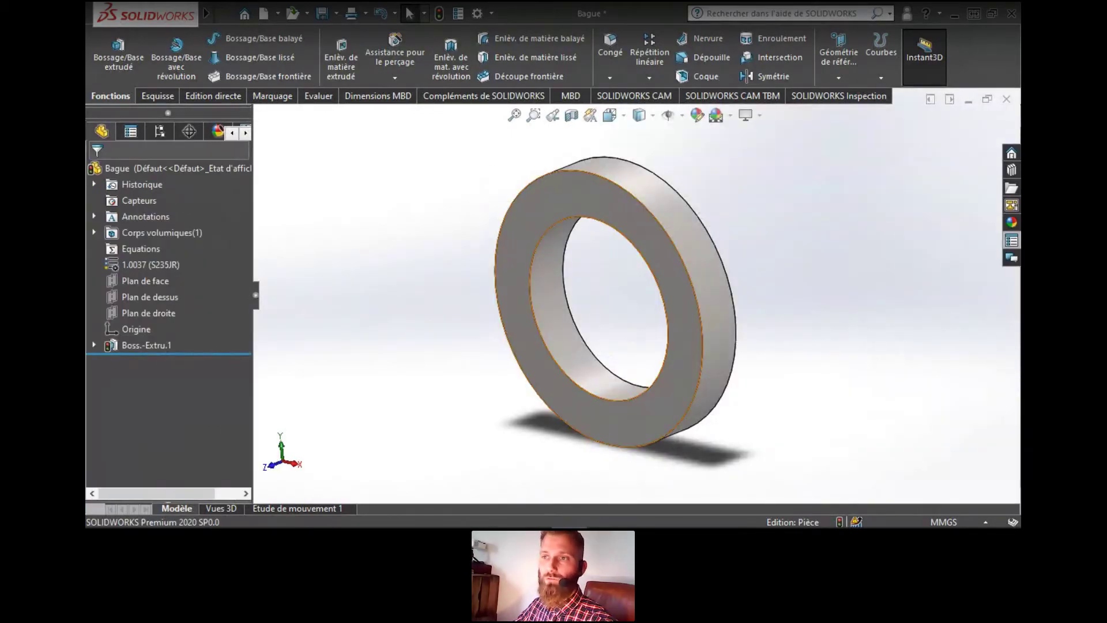
Link the ring's extrusion thickness dimension to the Epaisseur file property with an equation and rebuild the part
click(644, 230)
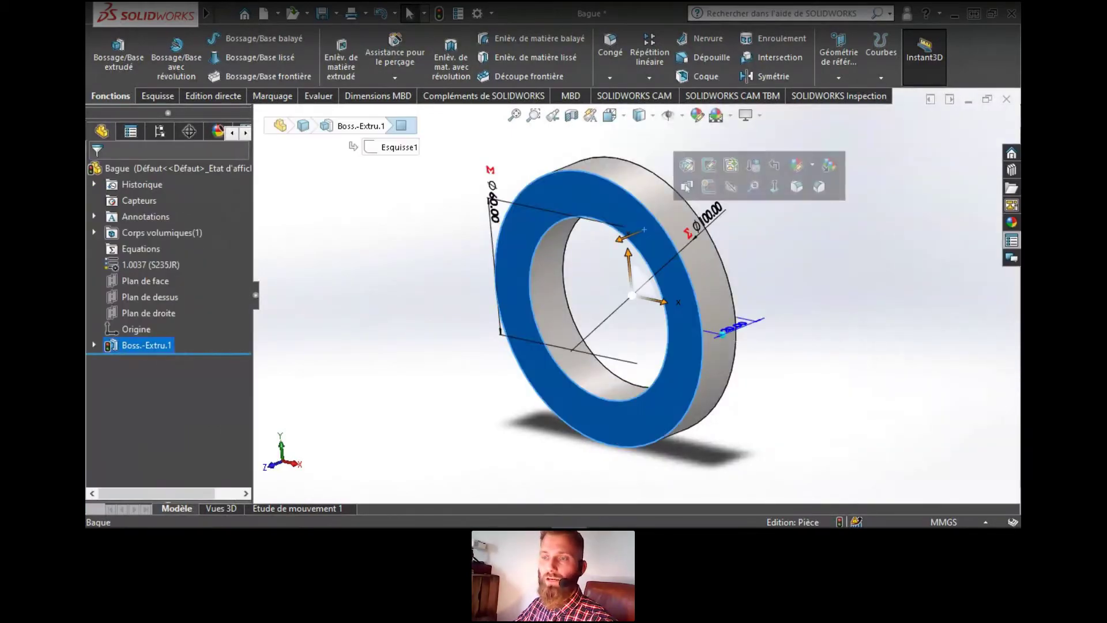
double_click(730, 327)
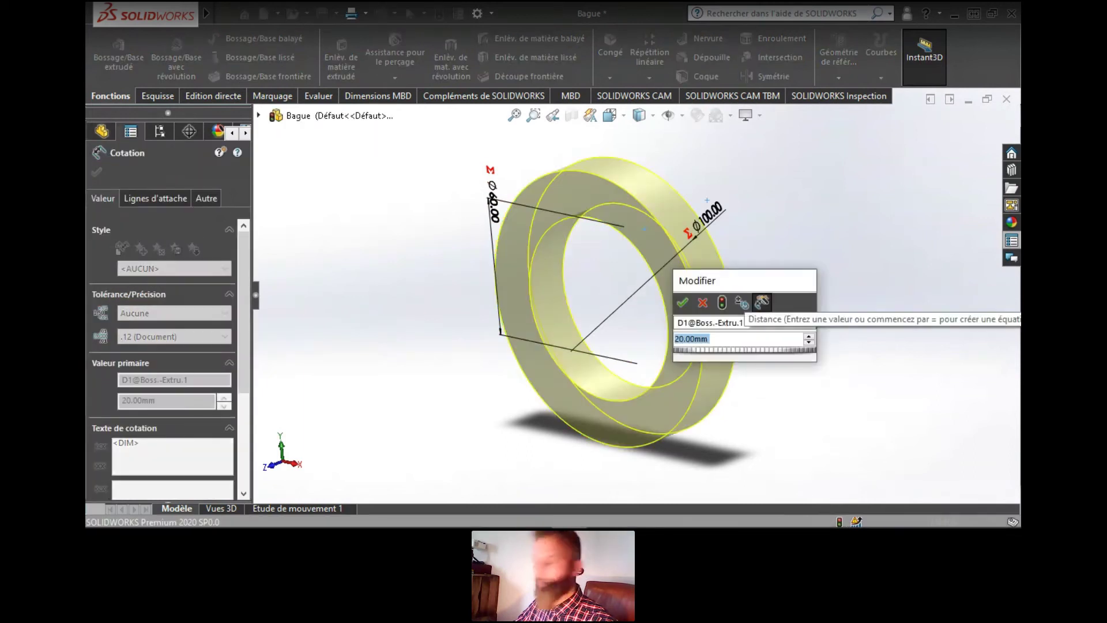
text(=)
key(Down)
key(Down)
key(Up)
mouse_move(762, 365)
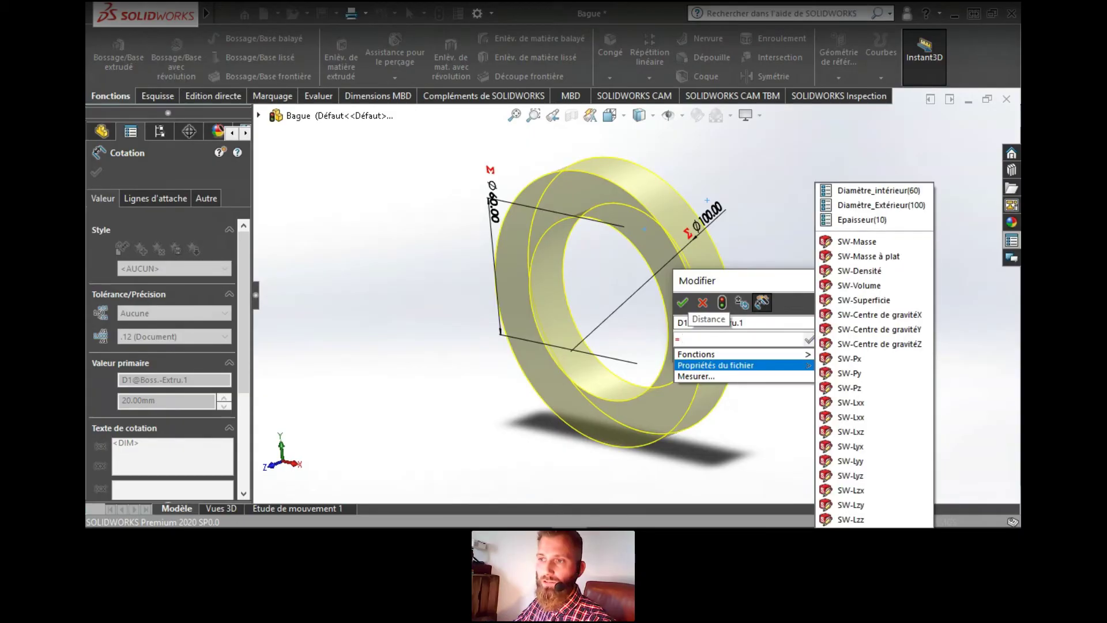
key(Down)
key(Return)
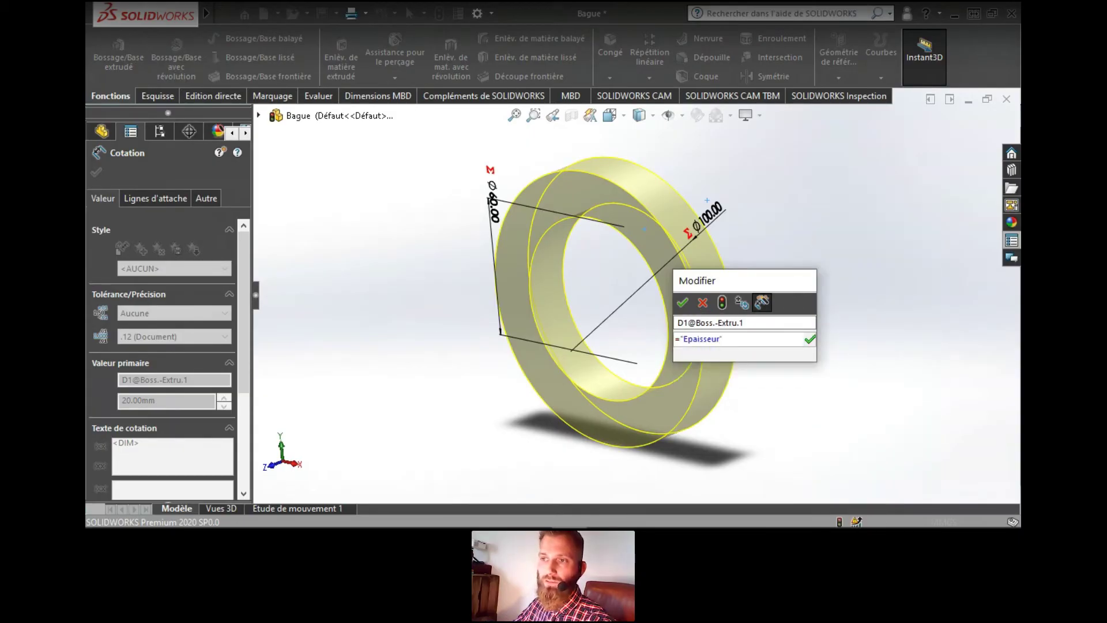
key(Return)
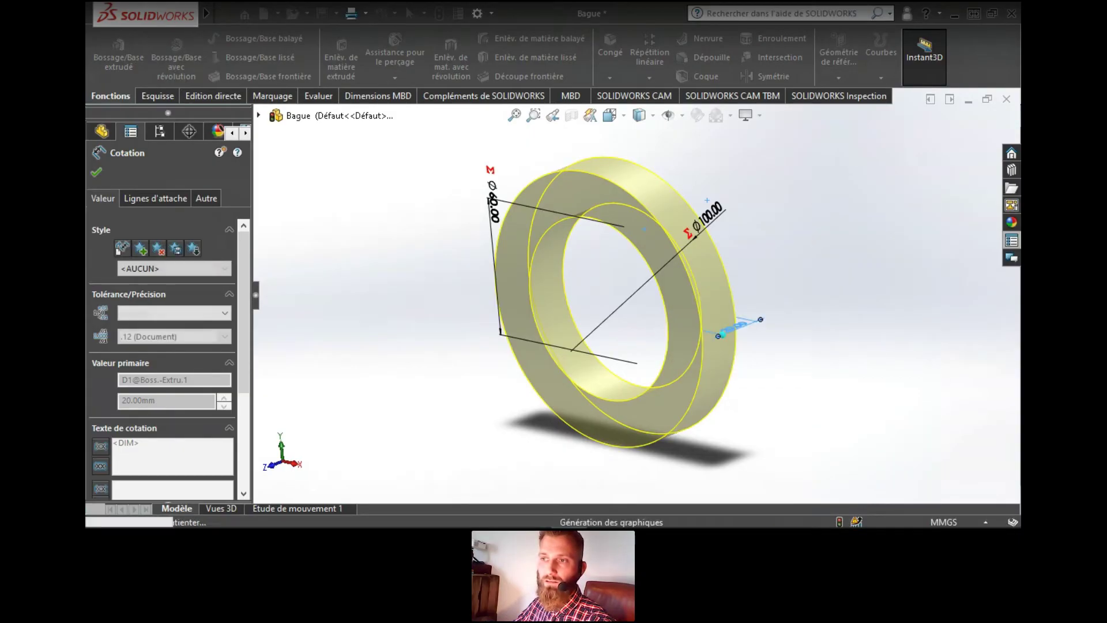
key(Escape)
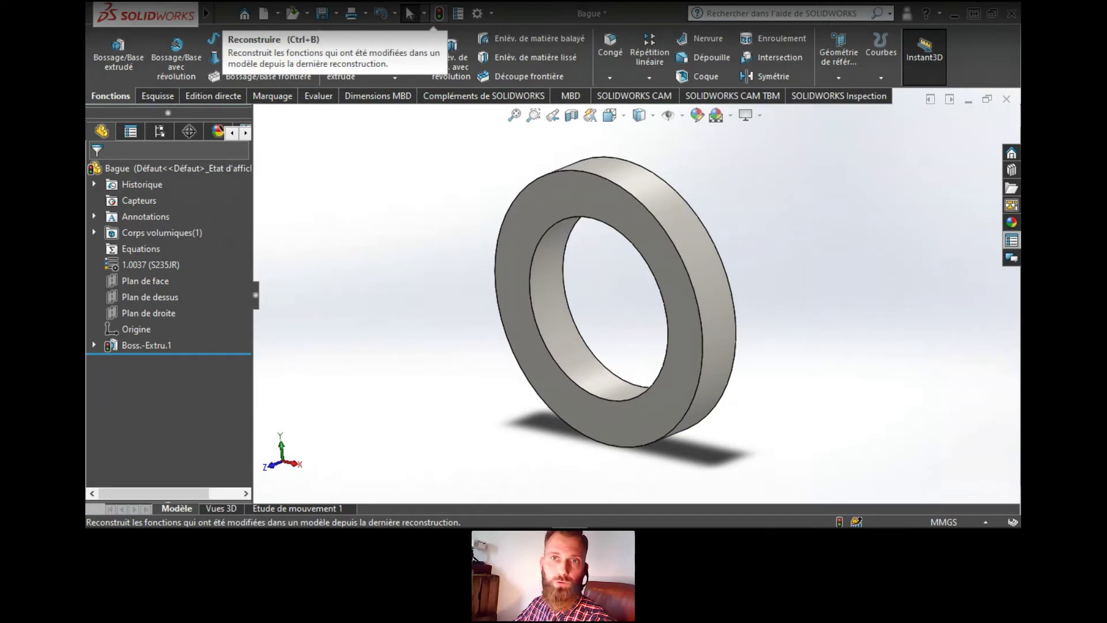
click(439, 13)
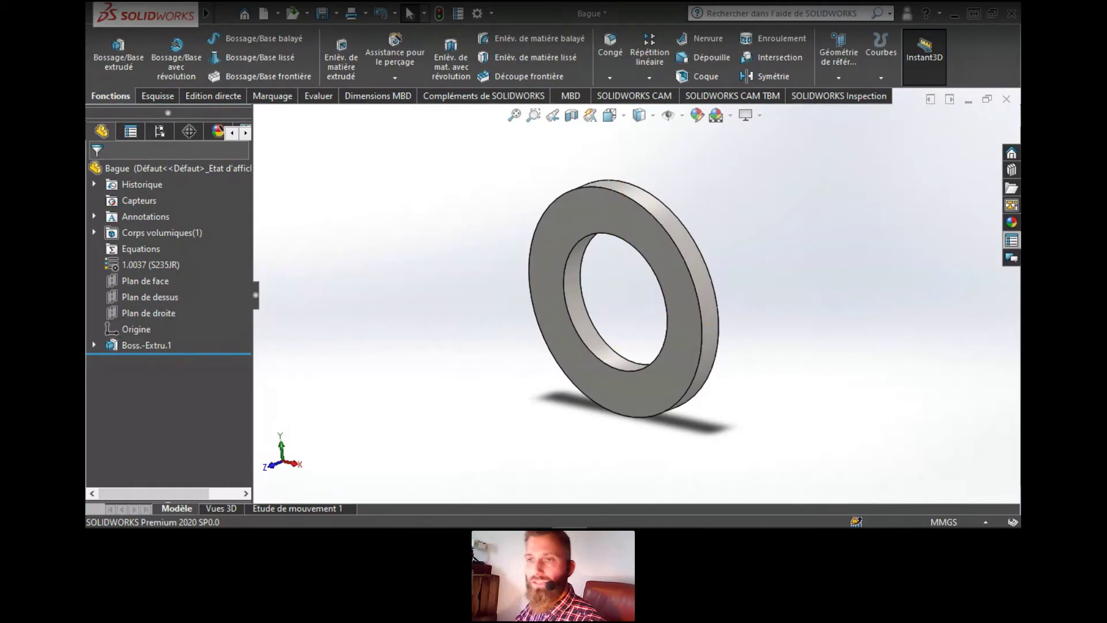
click(138, 345)
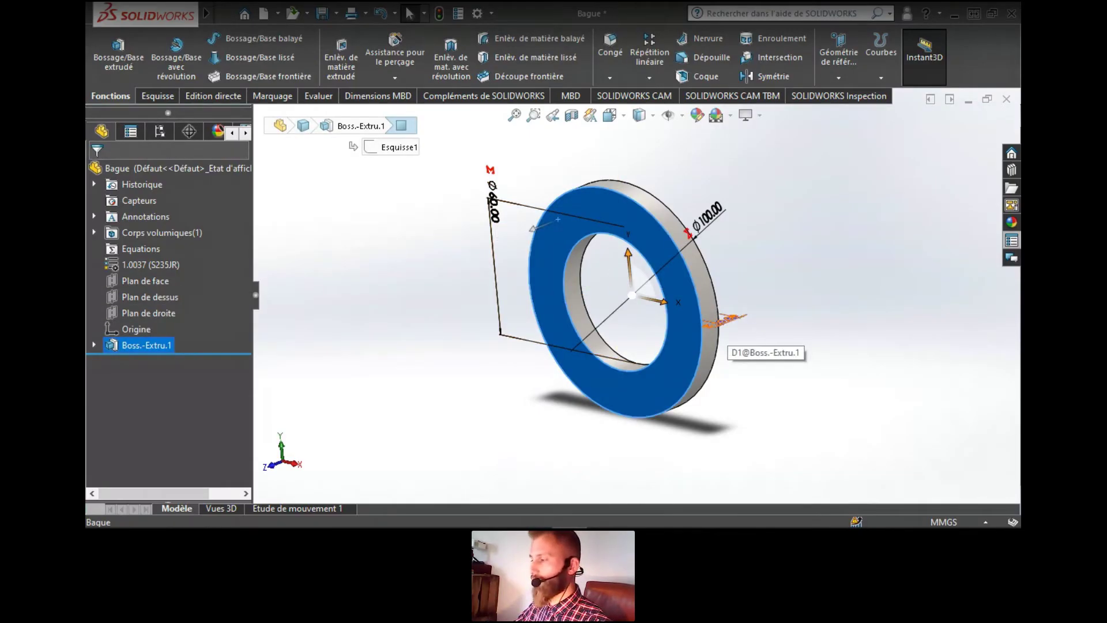
key(Escape)
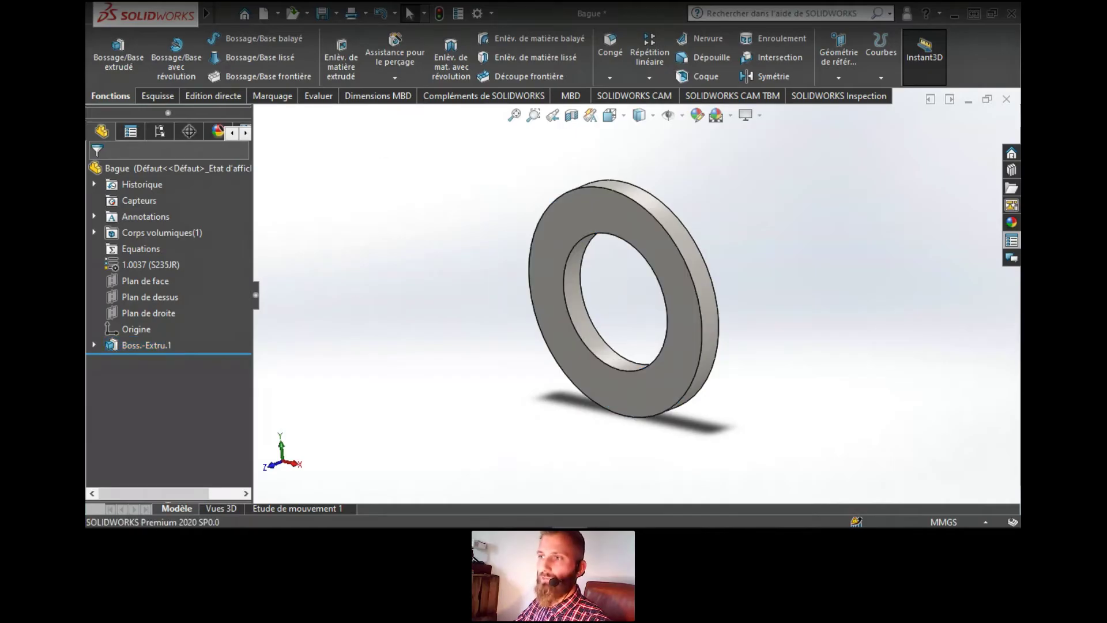
Set Diamètre_intérieur to 10, Diamètre_Extérieur to 120 and Epaisseur to 2 in the property form, apply them and rebuild the part
click(1012, 240)
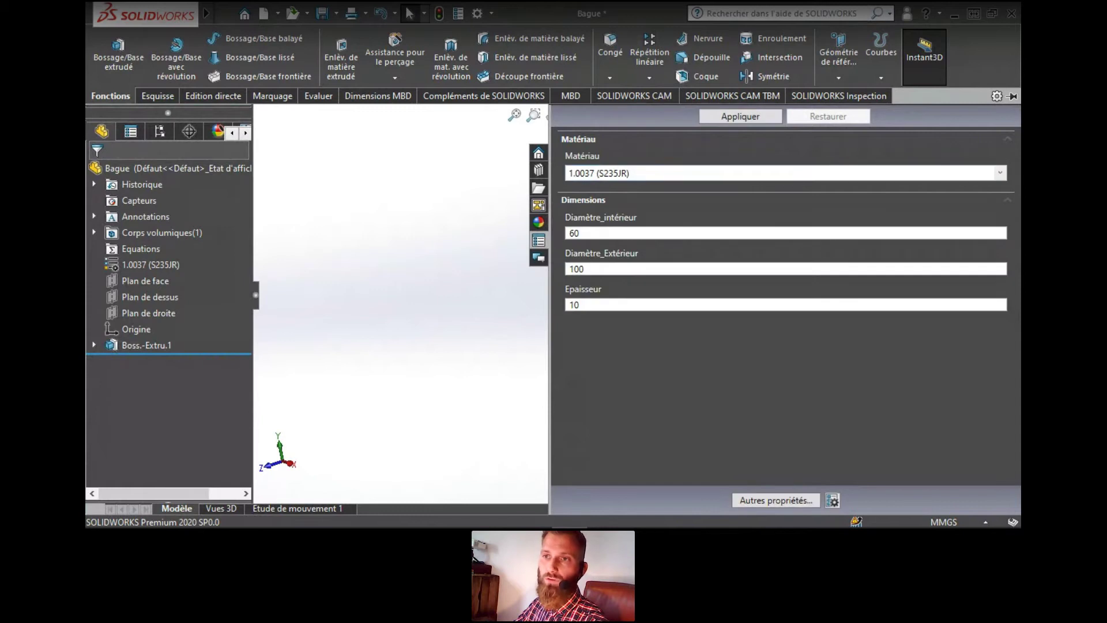
scroll(717, 298, up, 2)
scroll(717, 298, down, 5)
scroll(717, 298, up, 2)
scroll(717, 298, down, 1)
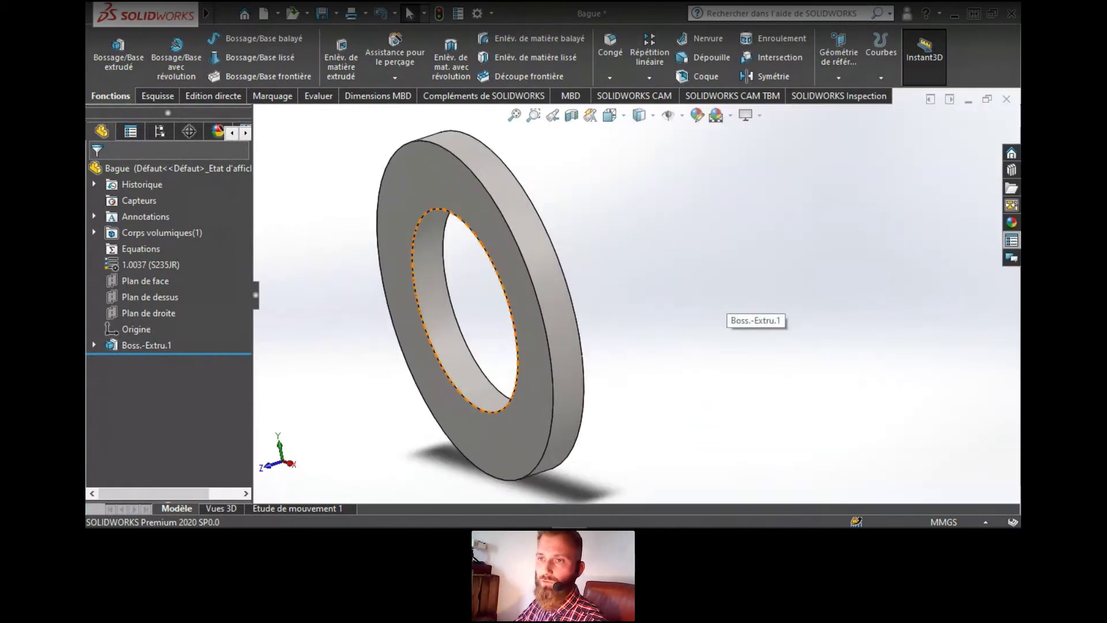
middle_drag(717, 298, 732, 300)
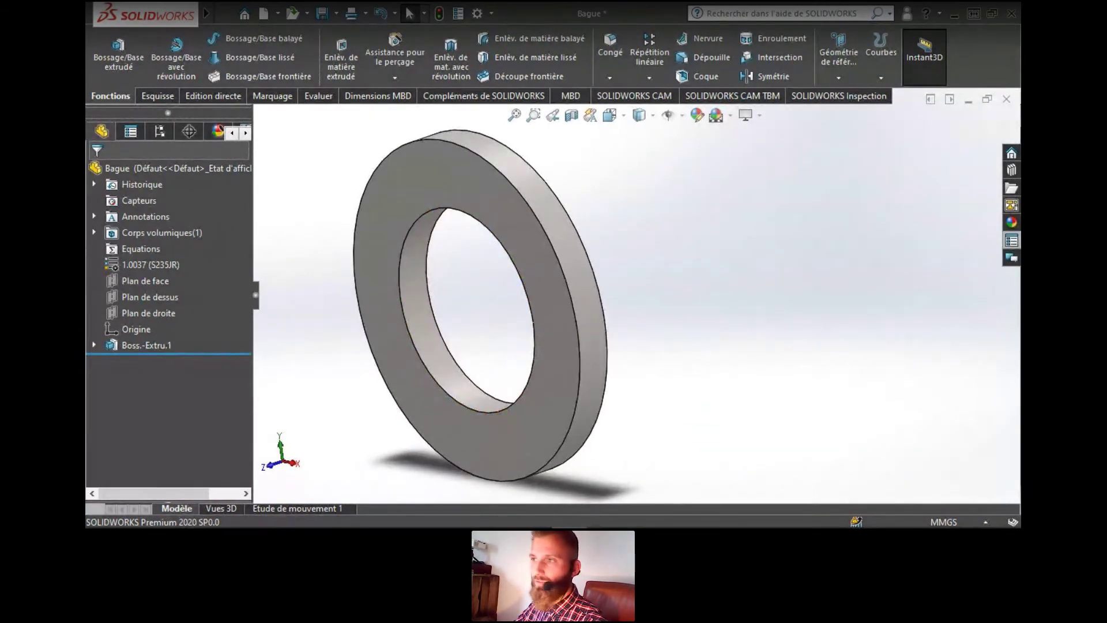
click(1012, 240)
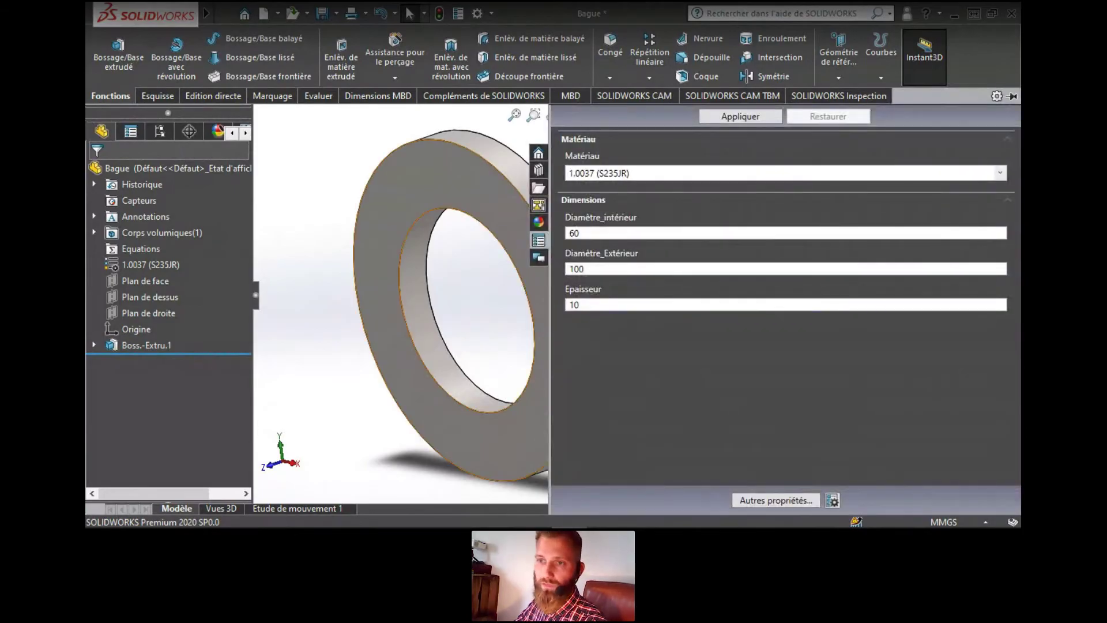
drag(550, 323, 706, 323)
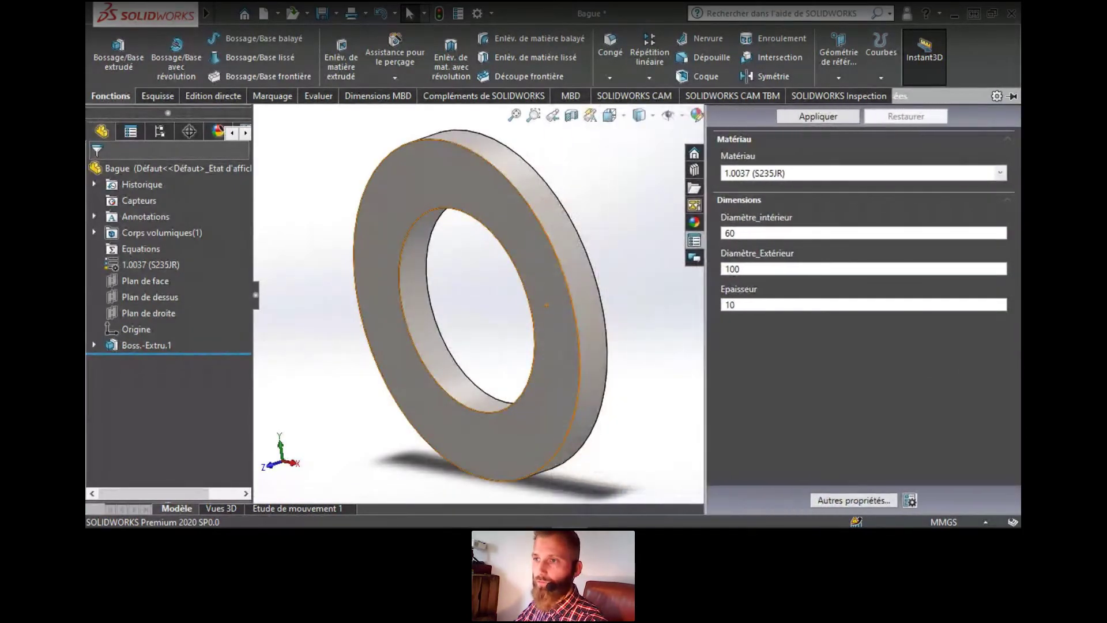
double_click(730, 233)
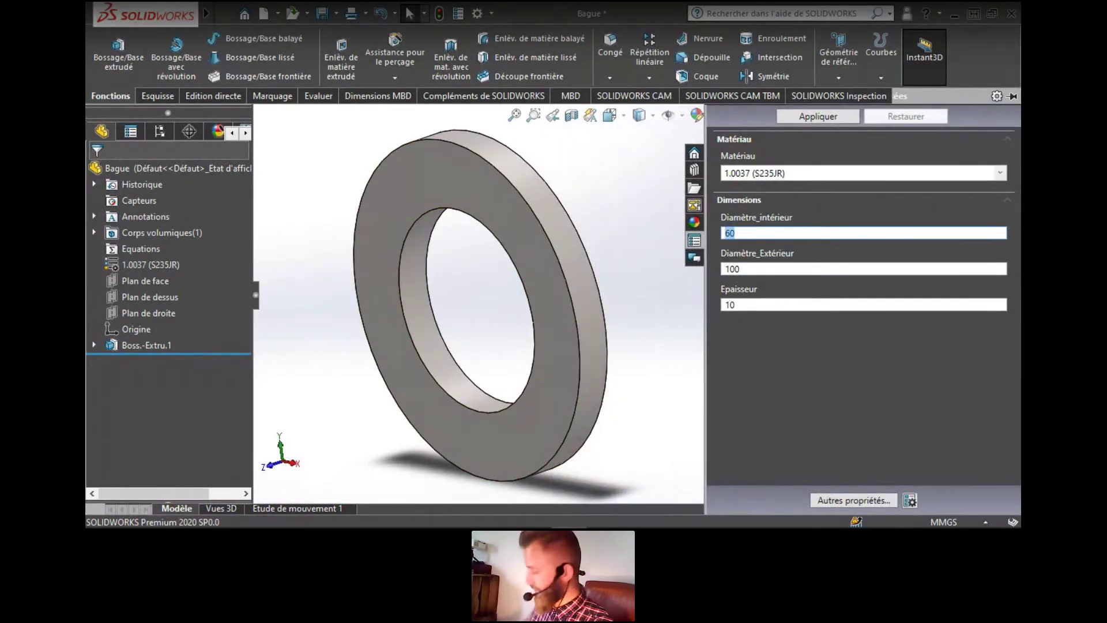
text(10)
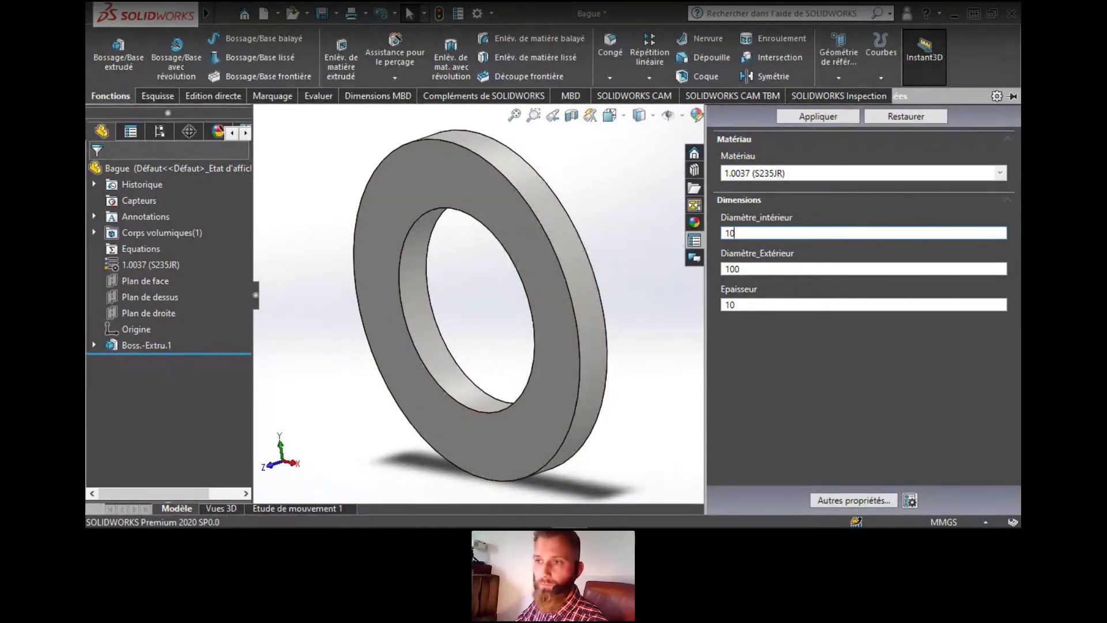
key(Tab)
text(120)
key(Tab)
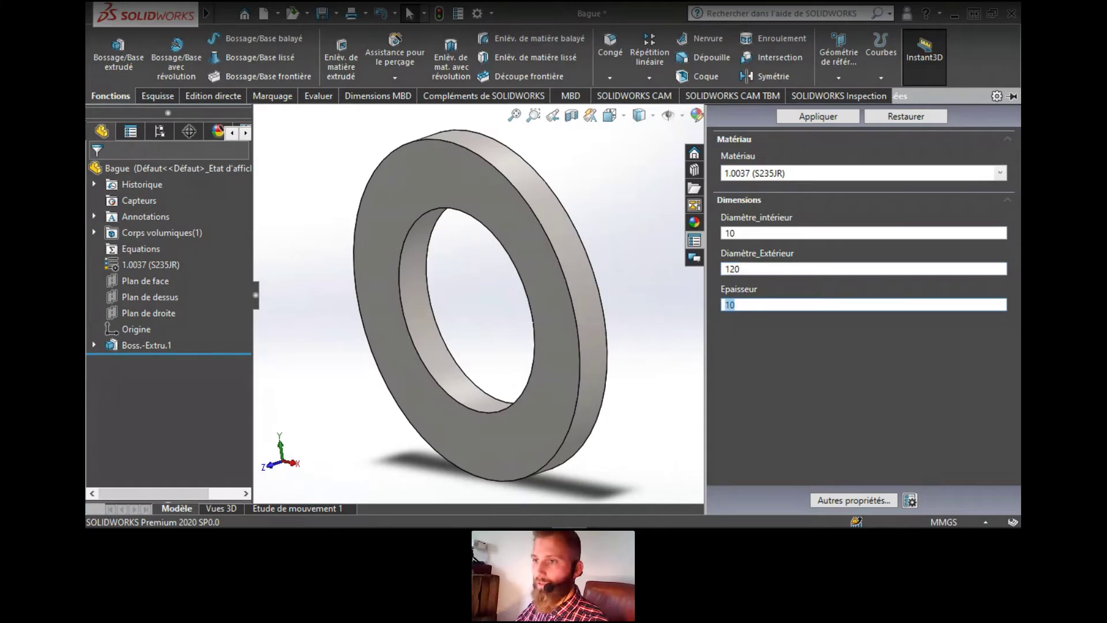
text(2)
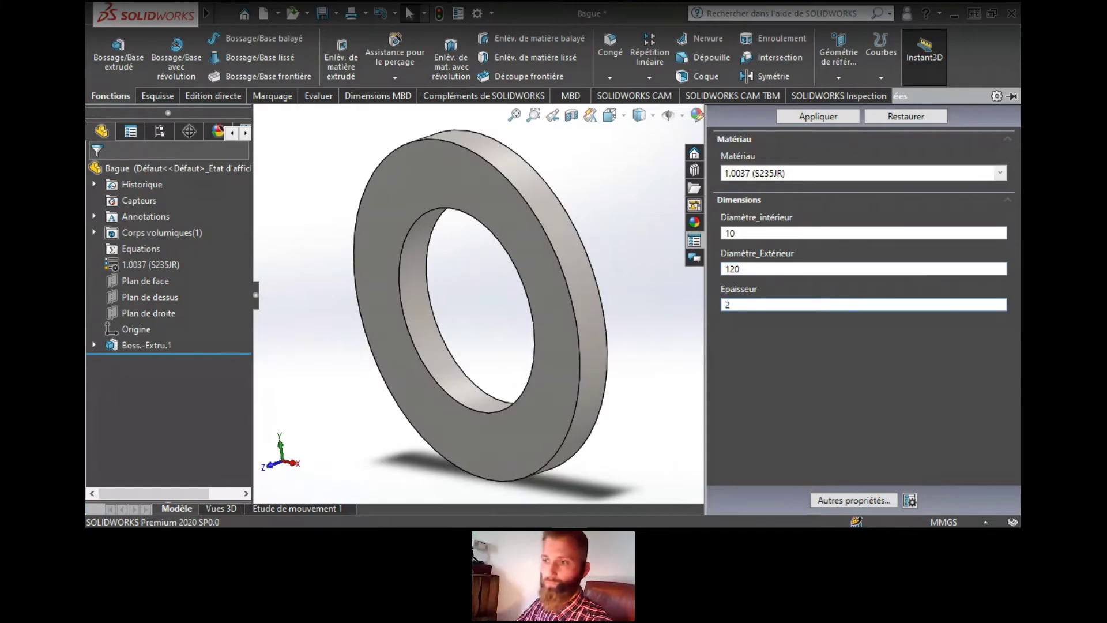
key(Return)
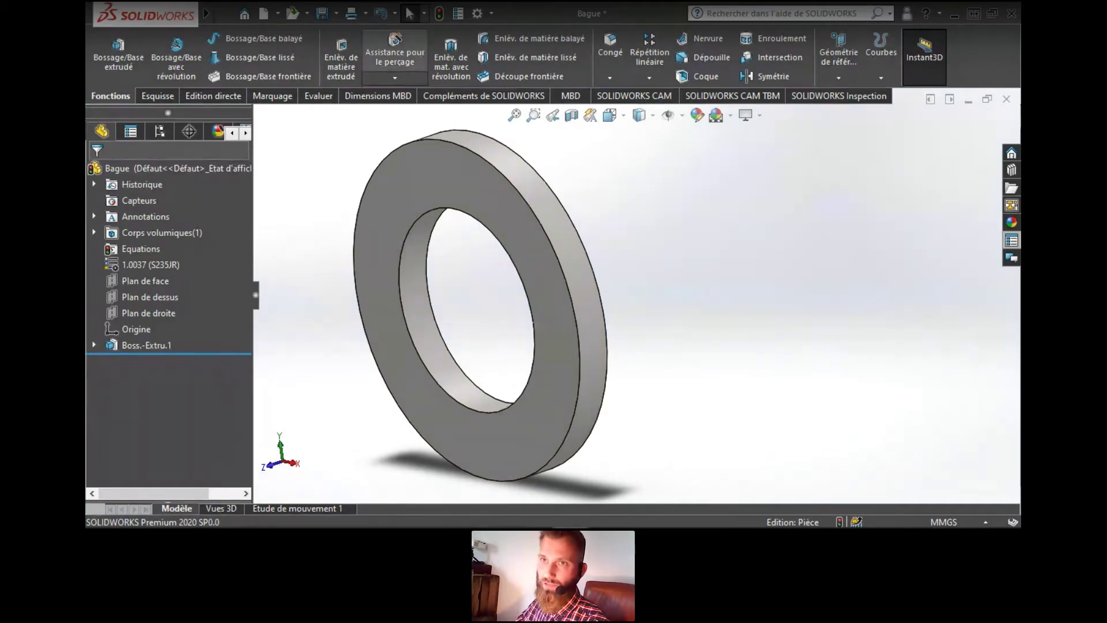
click(440, 13)
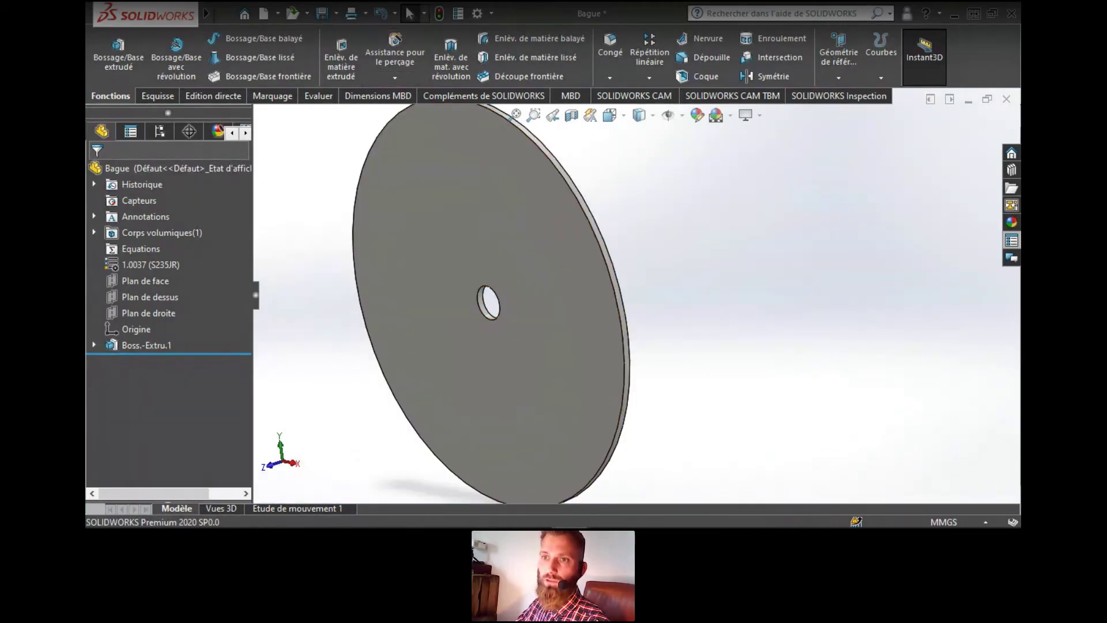
scroll(607, 295, up, 1)
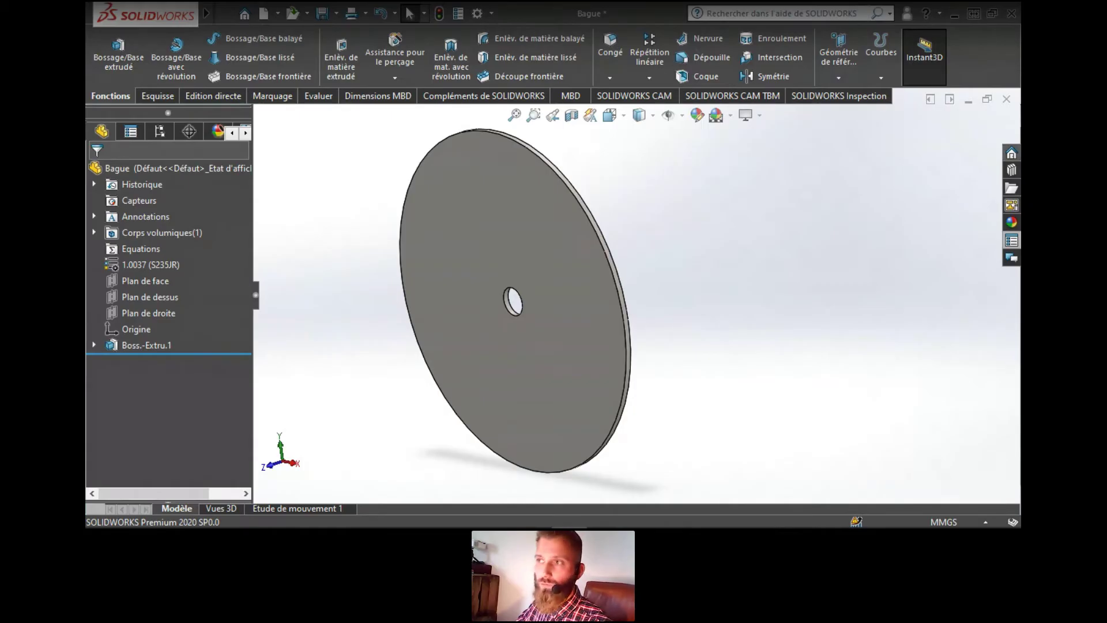
Open the Formulaire_Webinar.prtprp template in the Property Tab Builder
click(1011, 152)
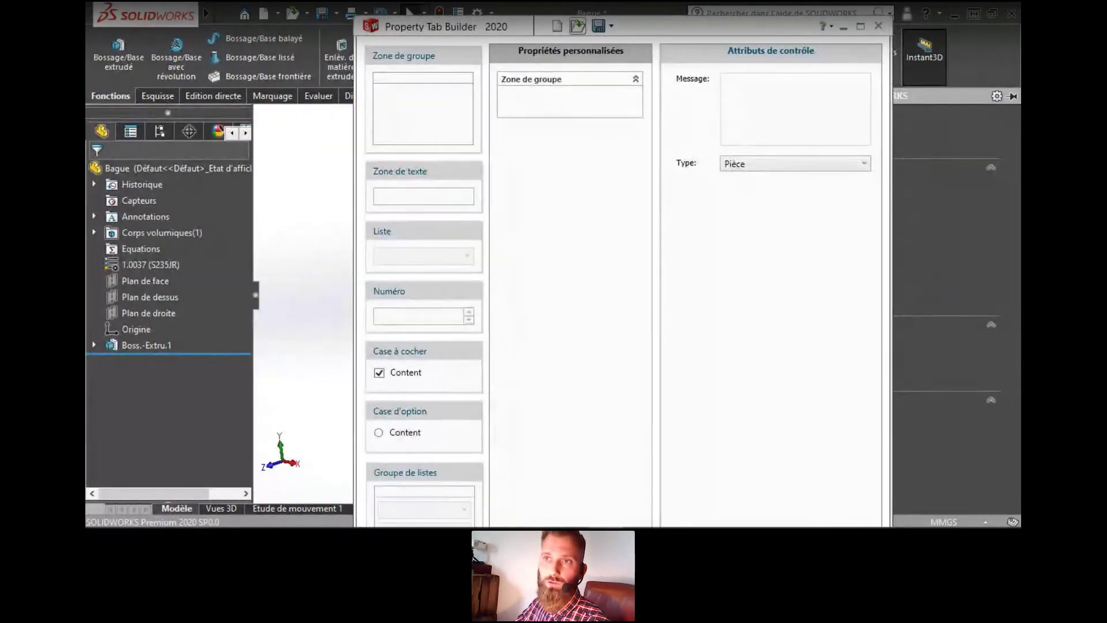
click(577, 26)
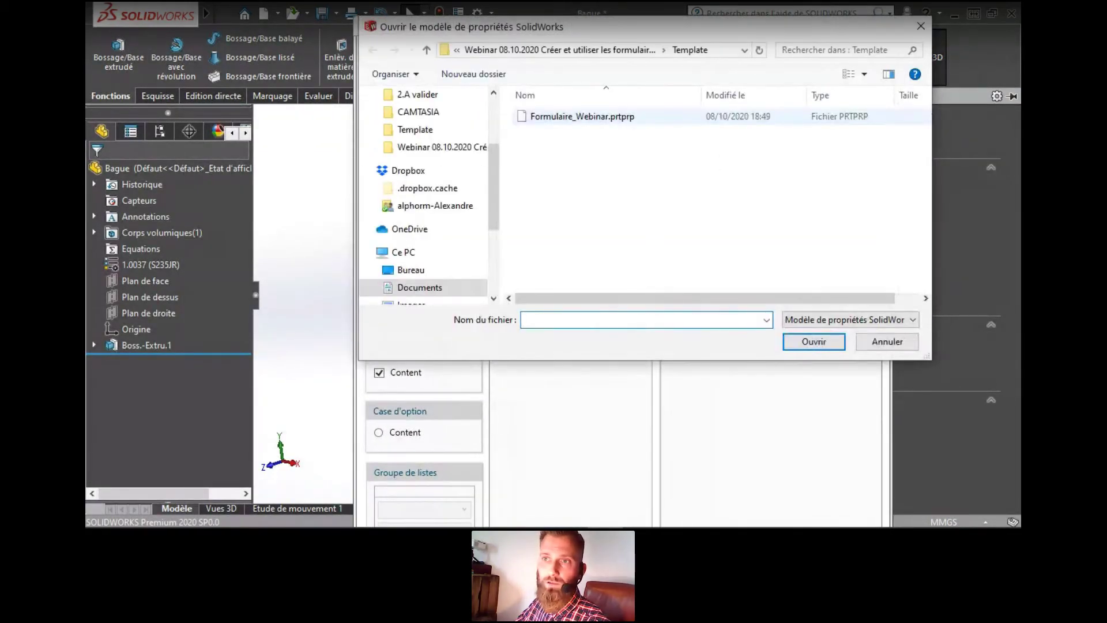
click(583, 116)
click(814, 341)
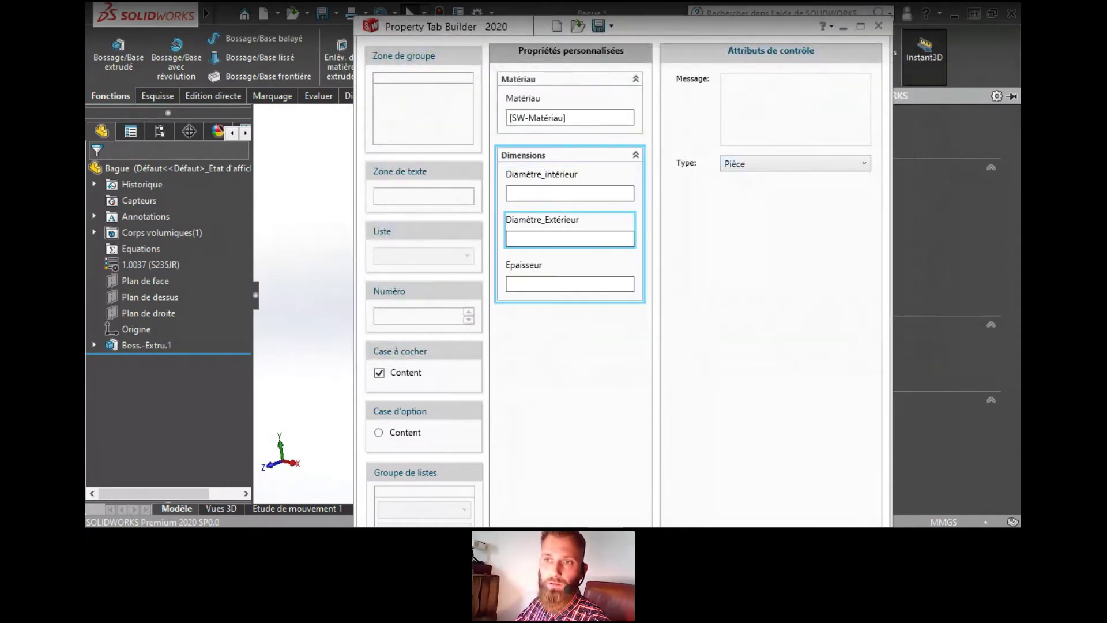
Rename the inner diameter field's title and property name to Diamètre_Intérieur, and return to the Bague part
click(570, 190)
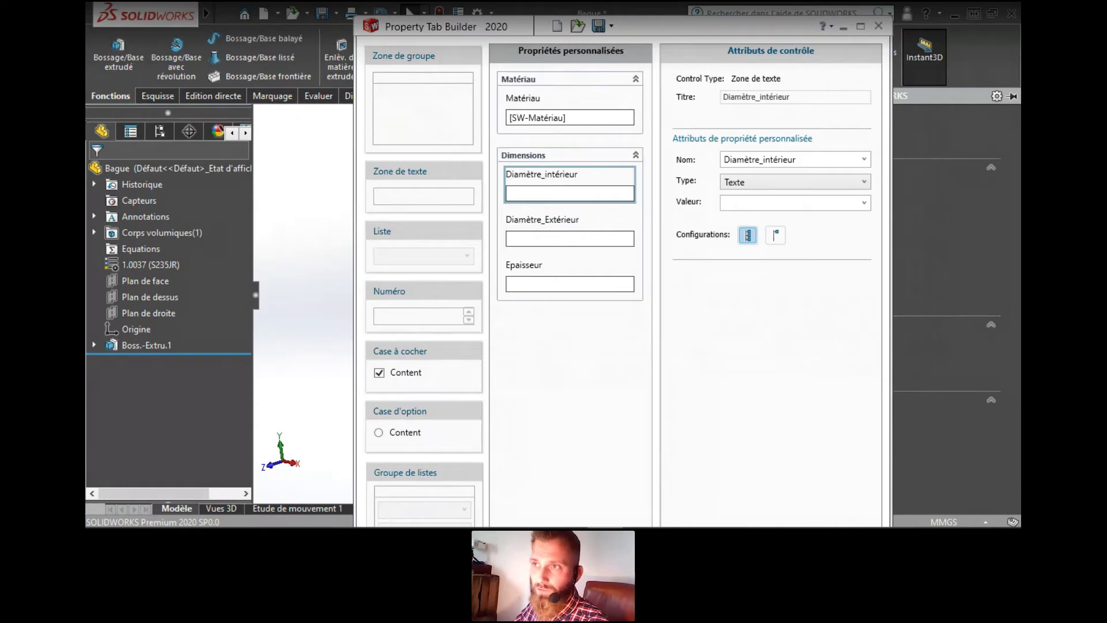
key(Delete)
text(I)
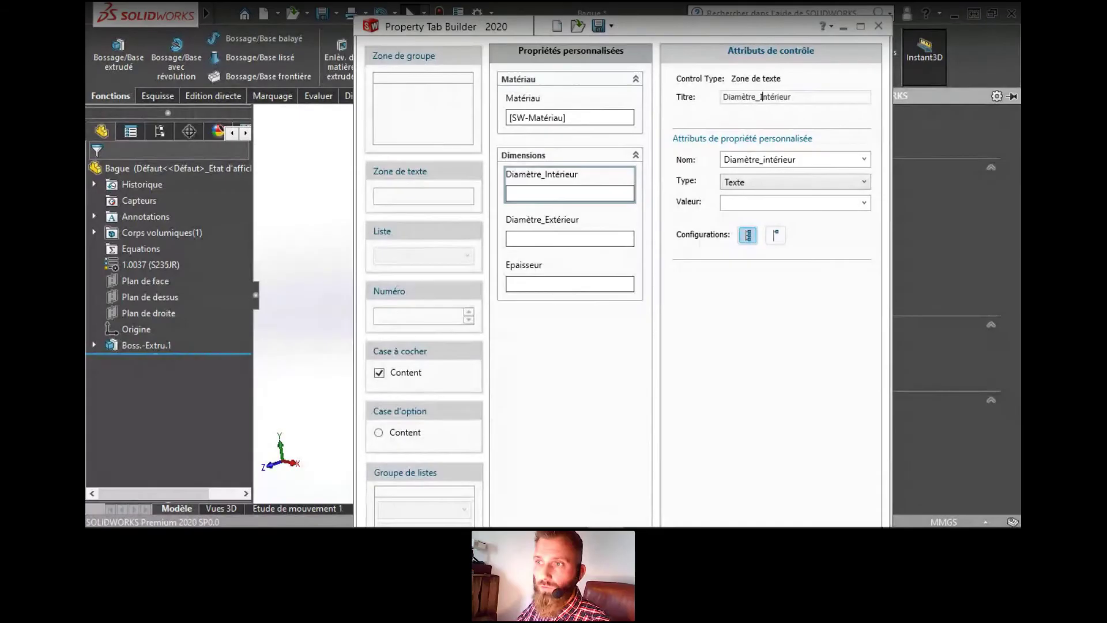
key(Tab)
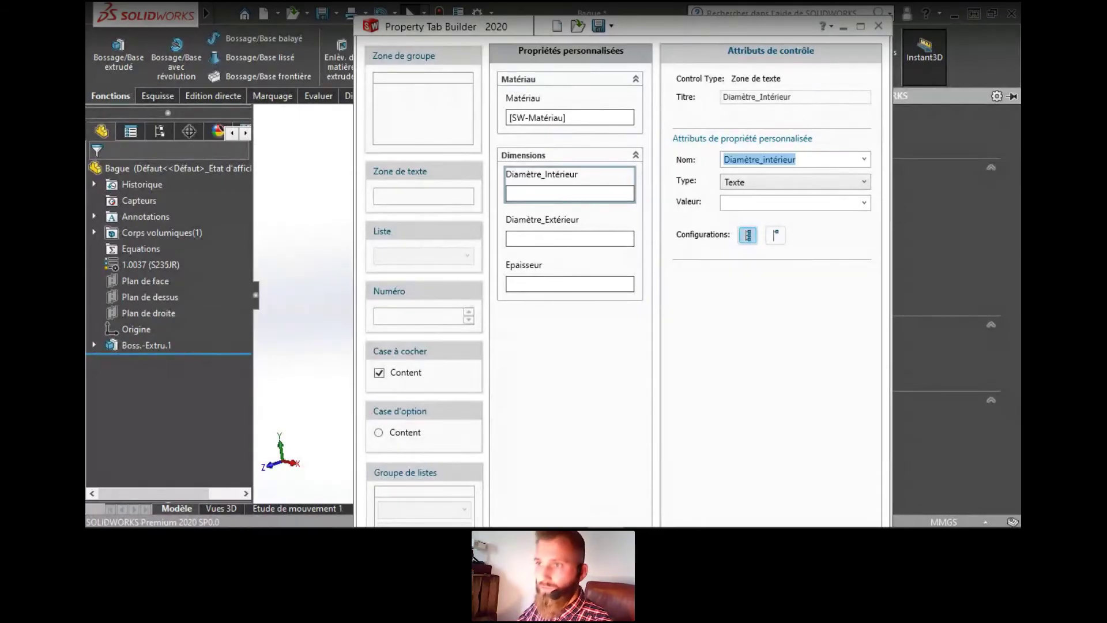
click(762, 159)
key(Delete)
text(I)
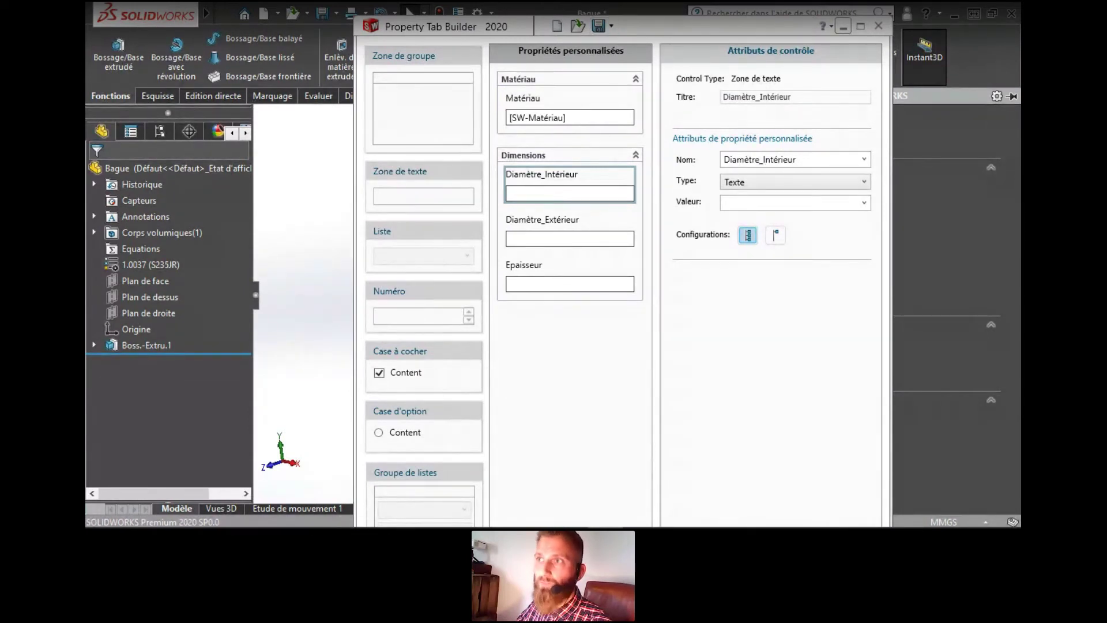
click(843, 27)
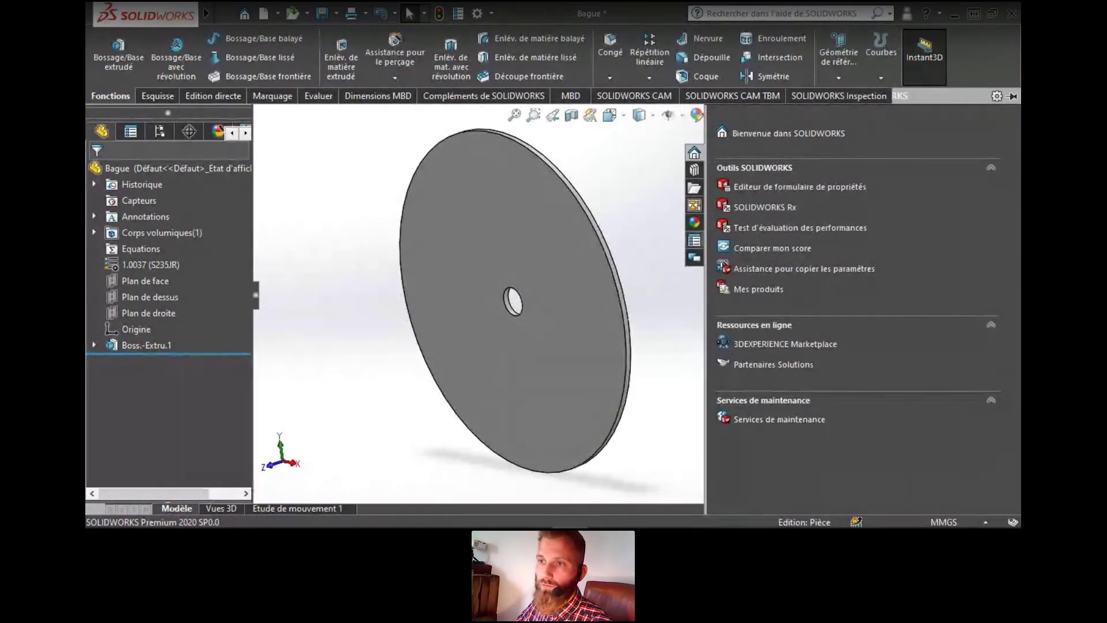
Refresh the part's custom property form by choosing - Aucun - as the new template in the template options
click(694, 240)
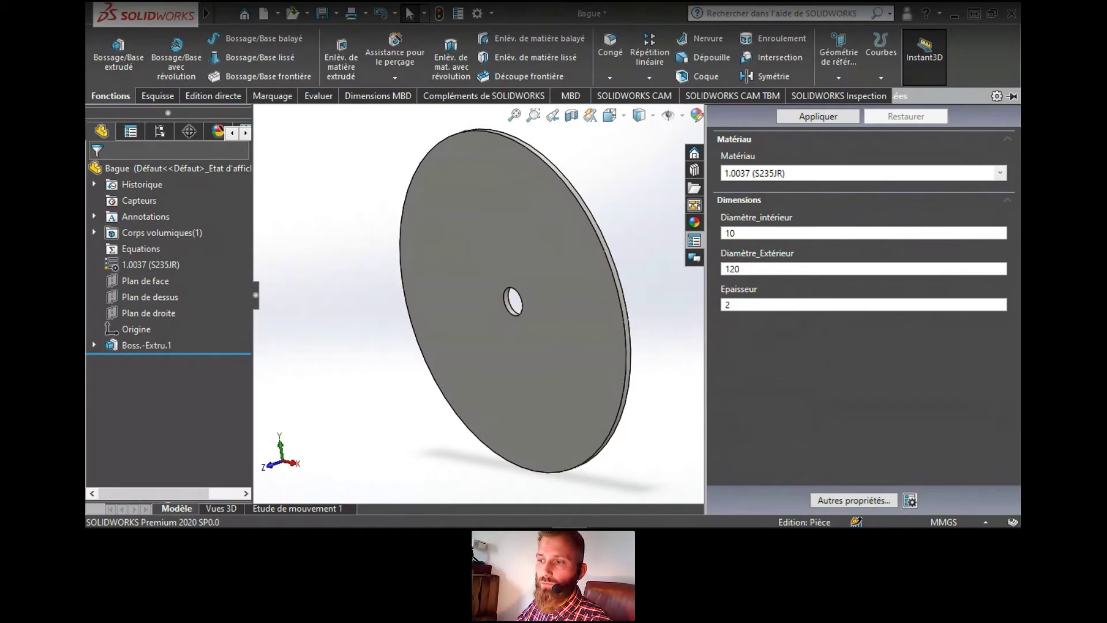
click(910, 501)
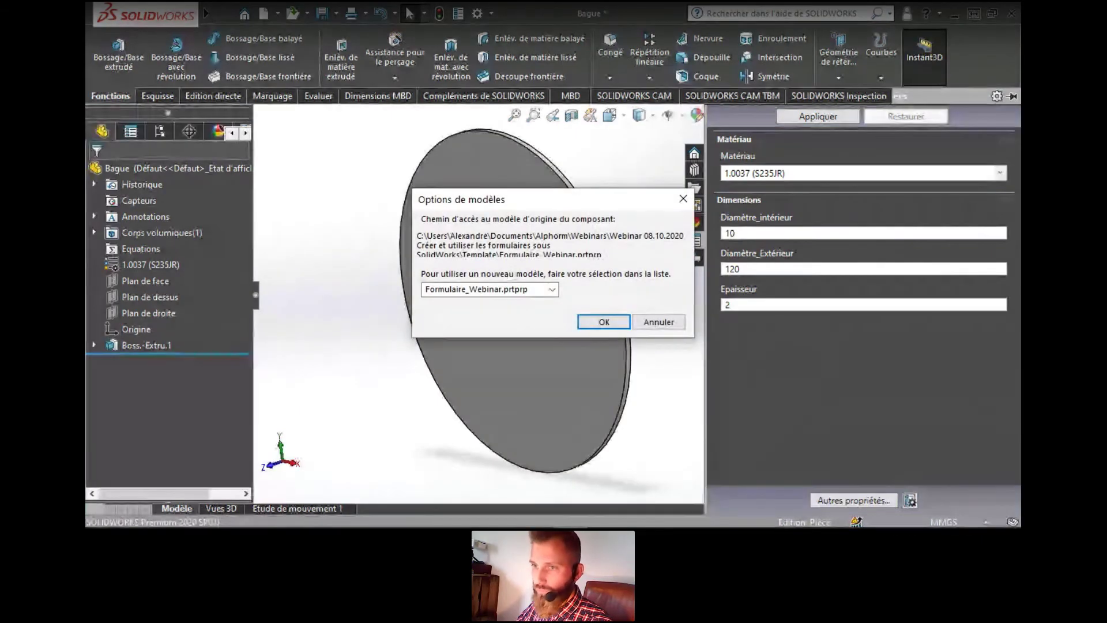
click(552, 289)
click(491, 302)
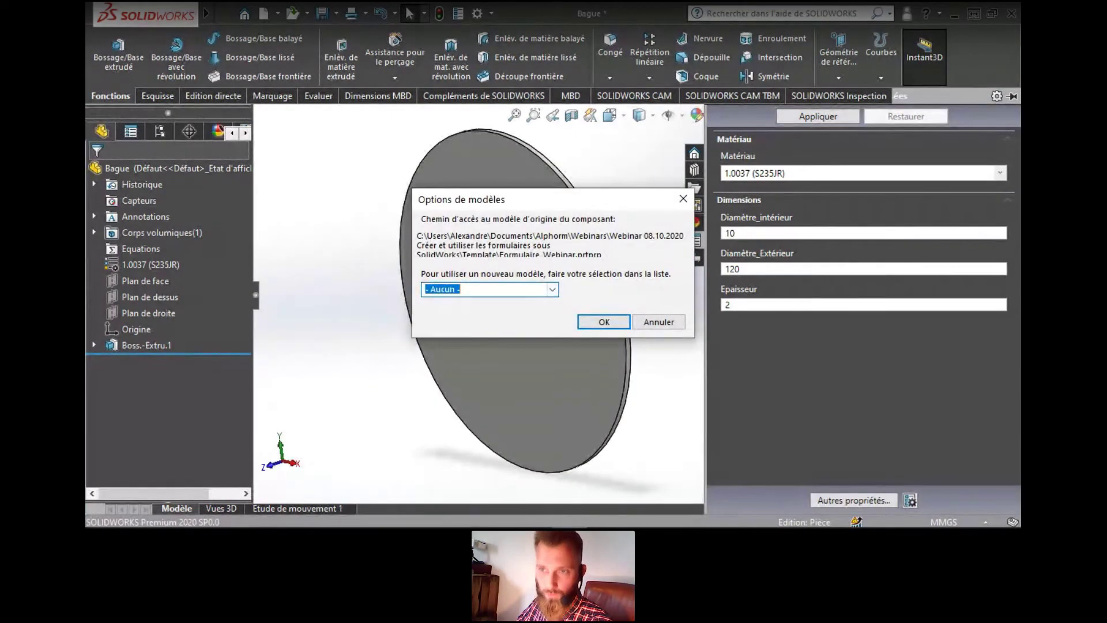
click(604, 322)
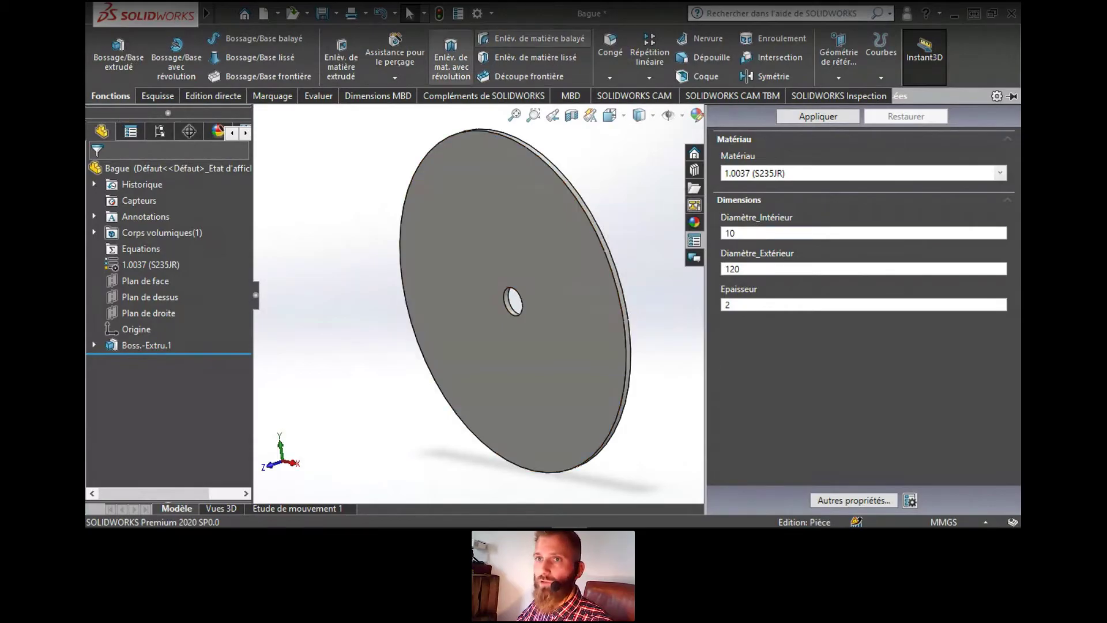
Set Diamètre_Intérieur to 75, Diamètre_Extérieur to 100 and Epaisseur to 10 in the custom property form
drag(747, 233, 696, 239)
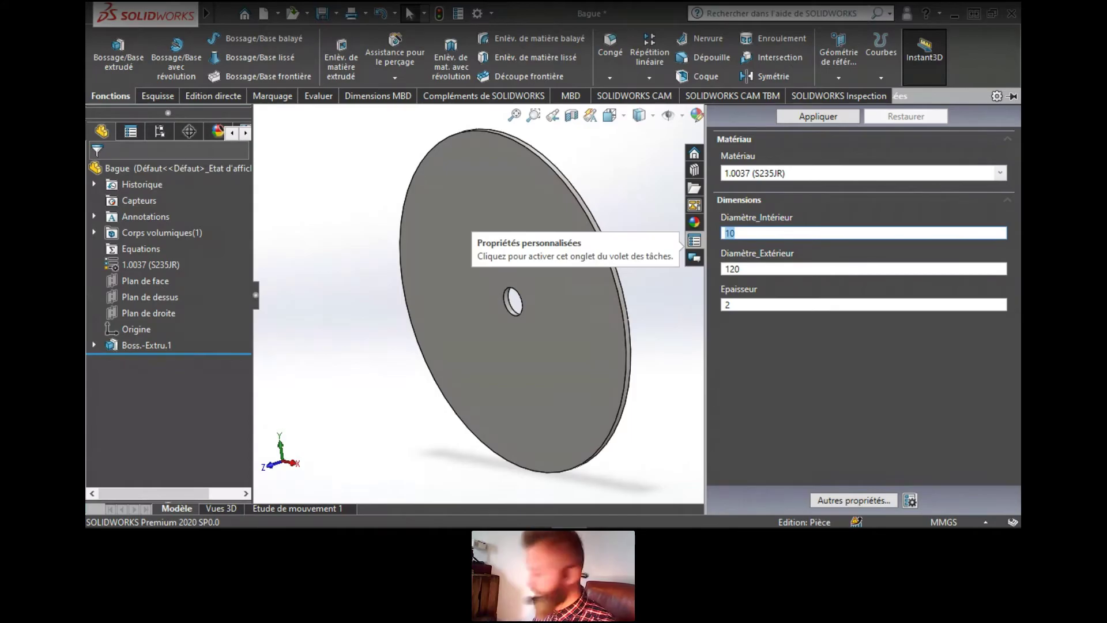
text(75)
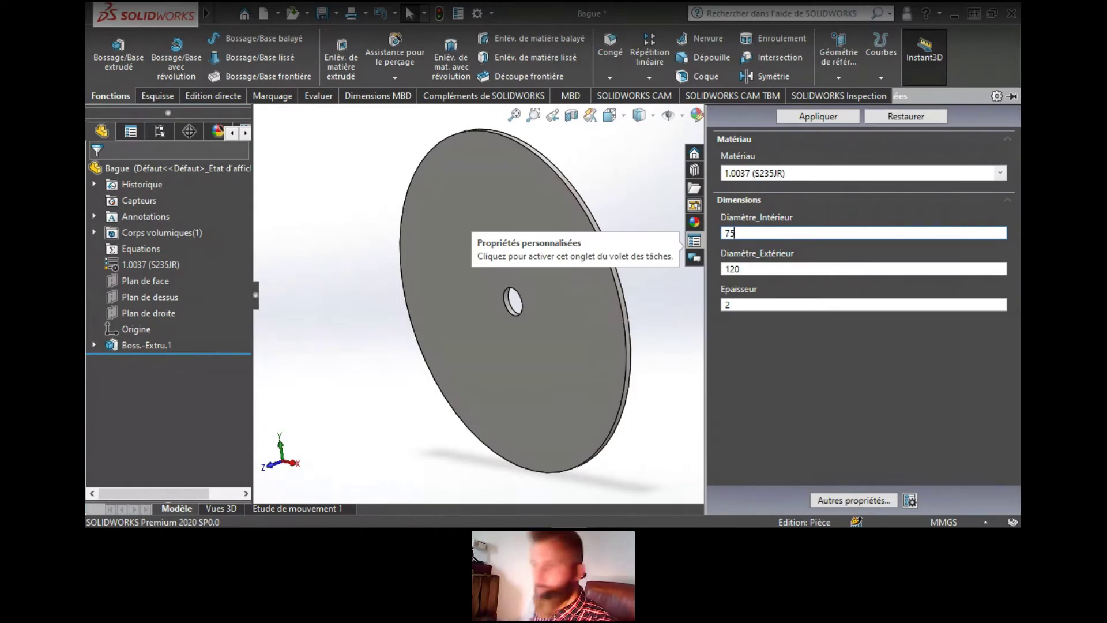
key(Tab)
text(100)
key(Tab)
text(10)
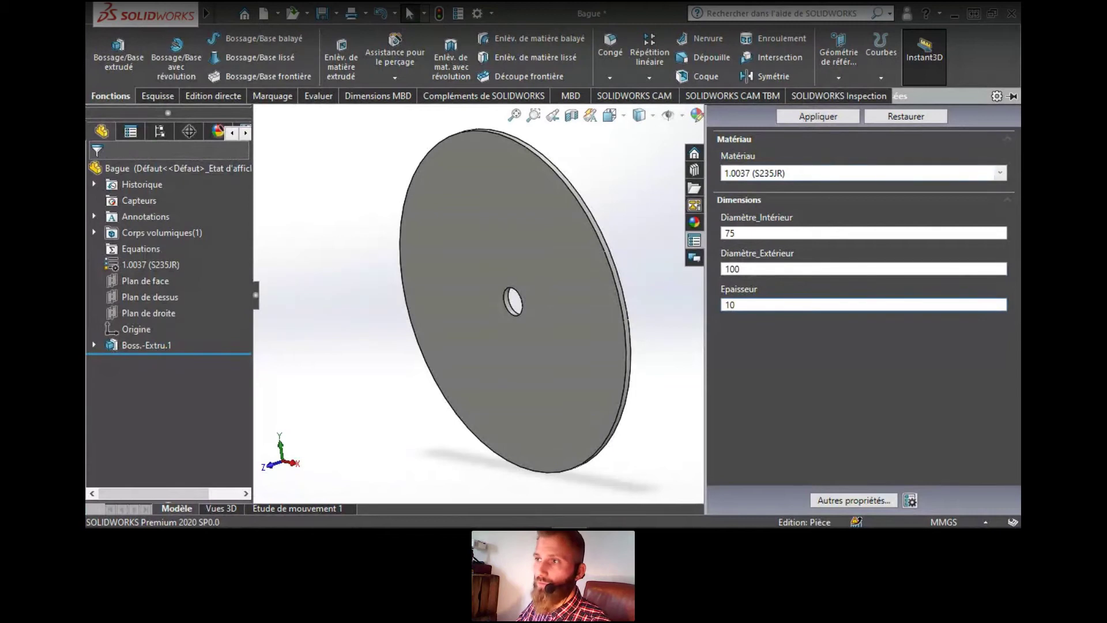
Set the part's material to 1.0045 (S355JR) from DIN Acier (construction) through the property form, and apply the form's changes
click(1001, 173)
click(779, 191)
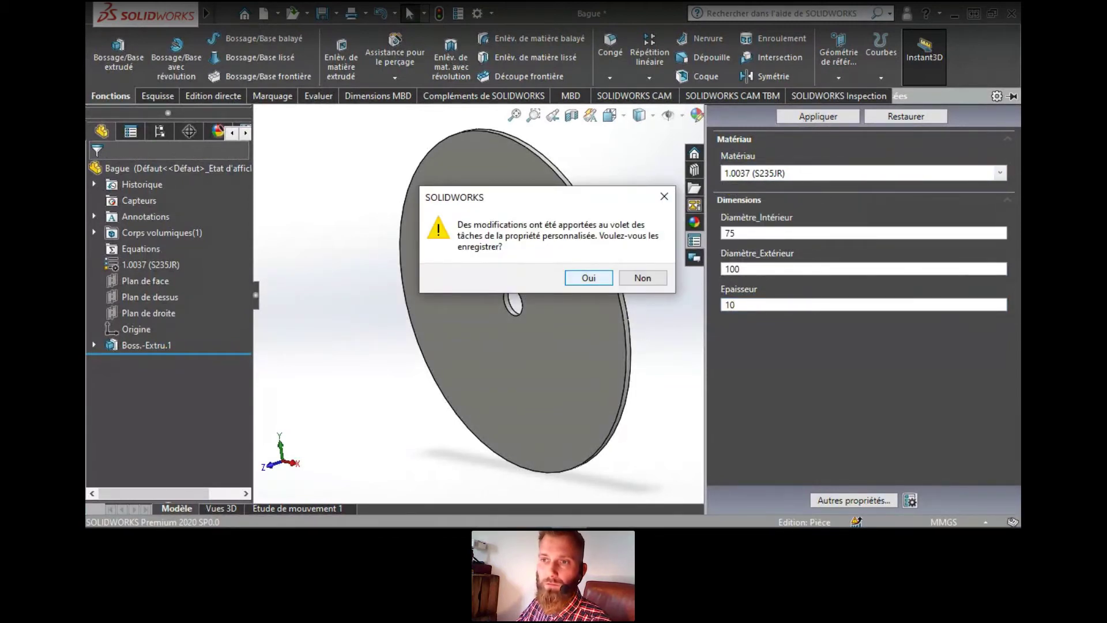
click(665, 196)
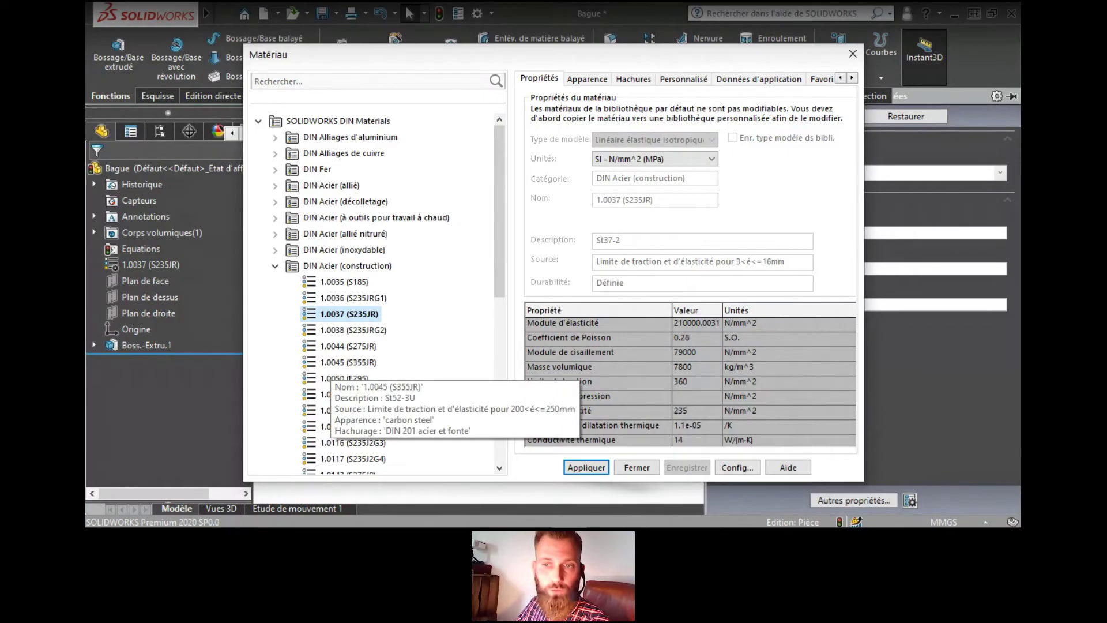
click(333, 363)
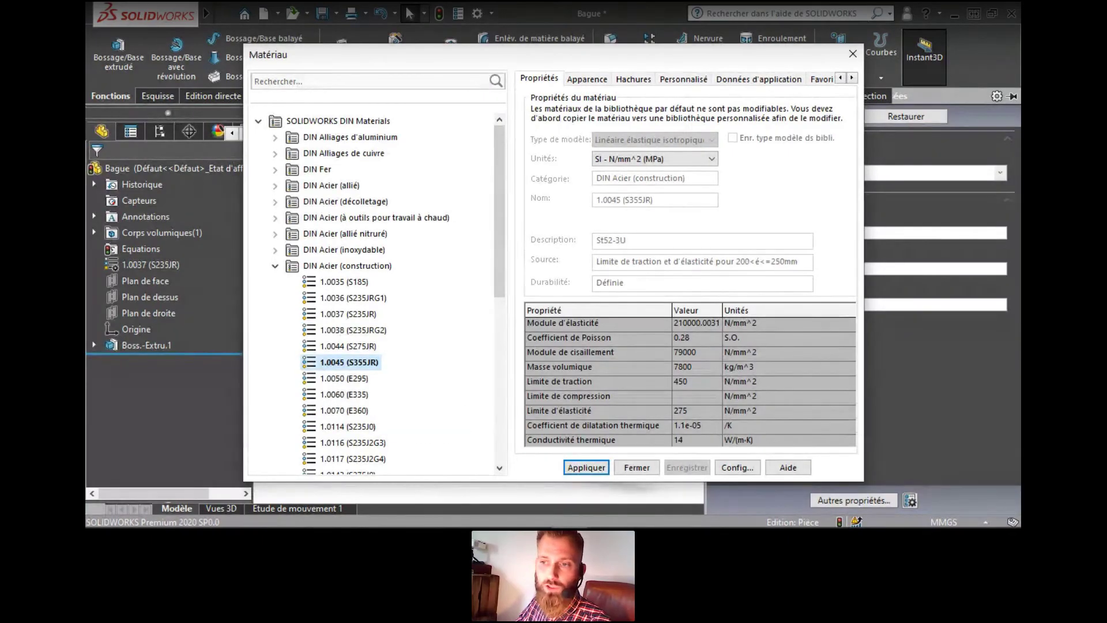
click(586, 467)
click(637, 467)
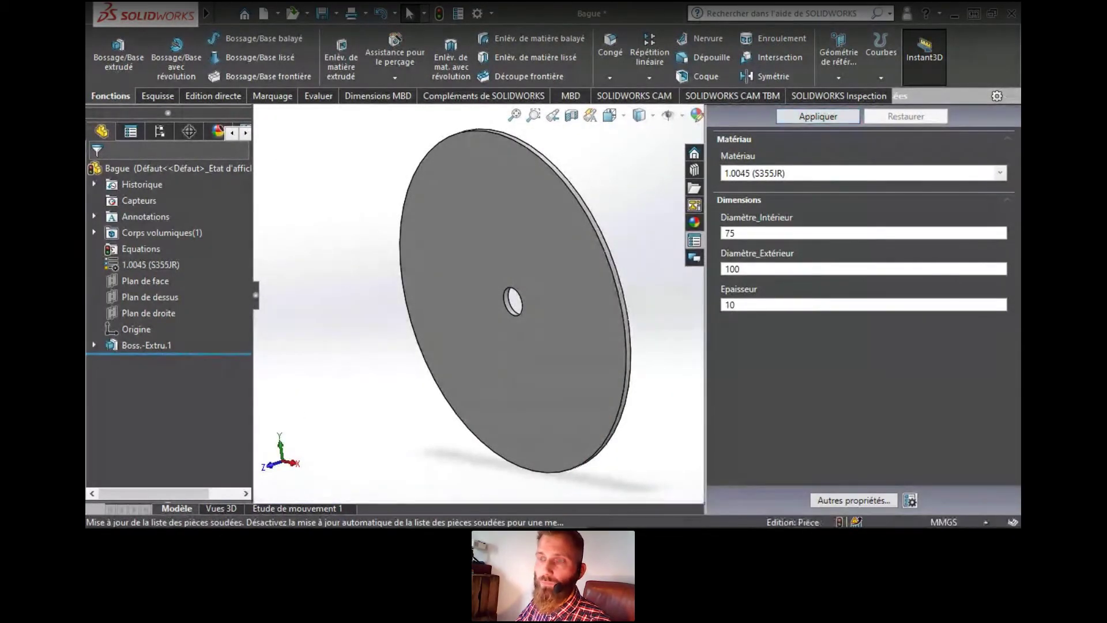
Rebuild the Bague part with the applied property values and select the ring's front face to display its dimensions
click(652, 202)
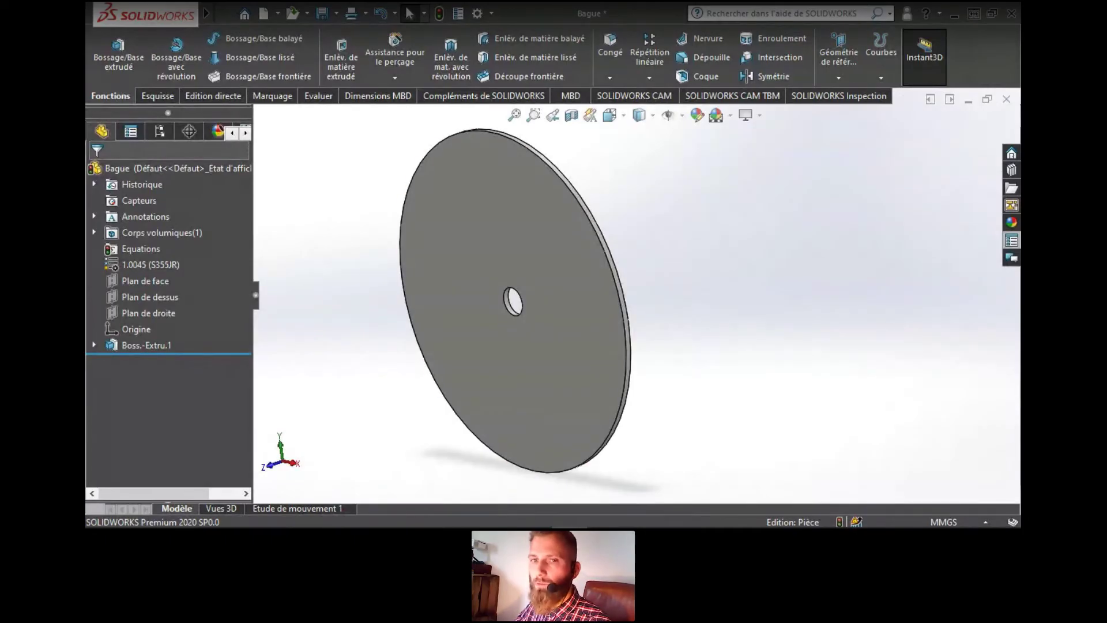
click(438, 12)
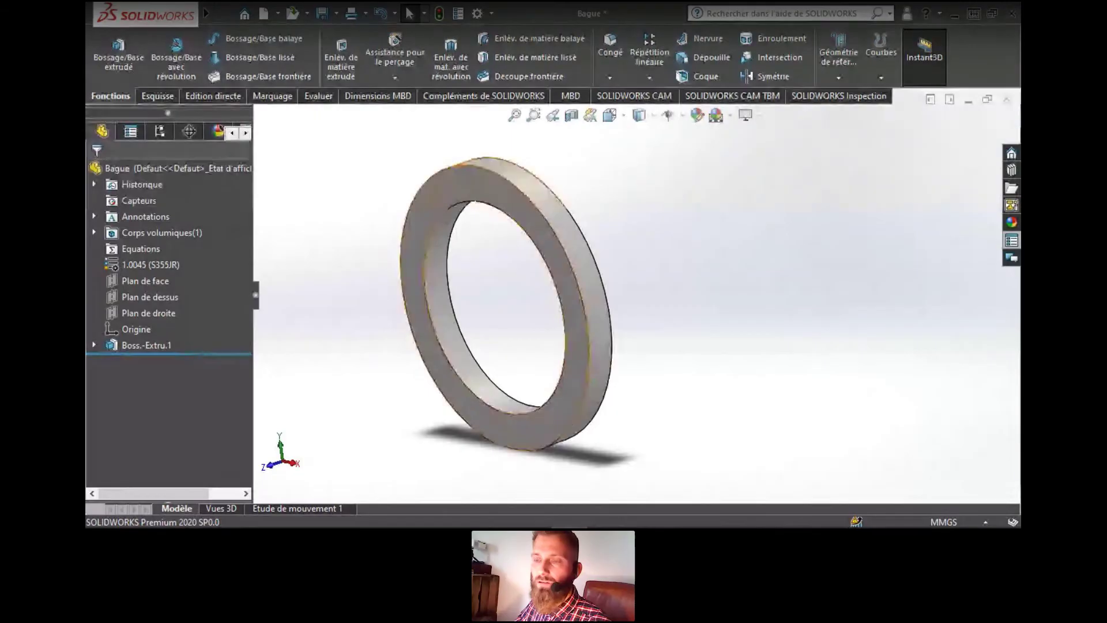
click(453, 204)
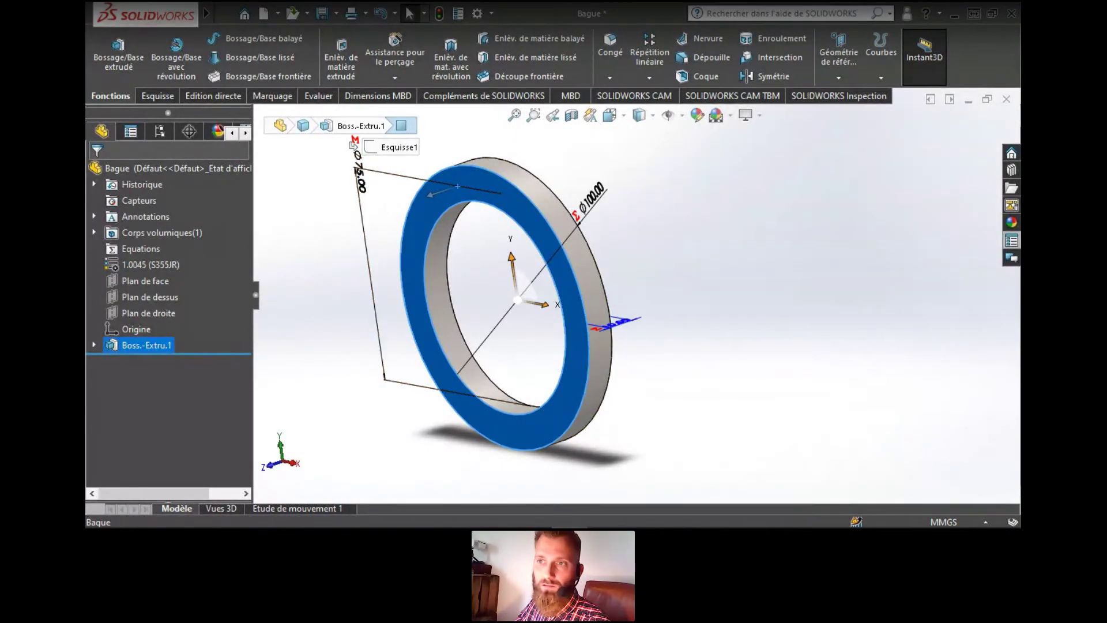
Launch Property Tab Builder from the SOLIDWORKS resources and load the Formulaire_Webinar.prtprp template from the Template folder
key(Escape)
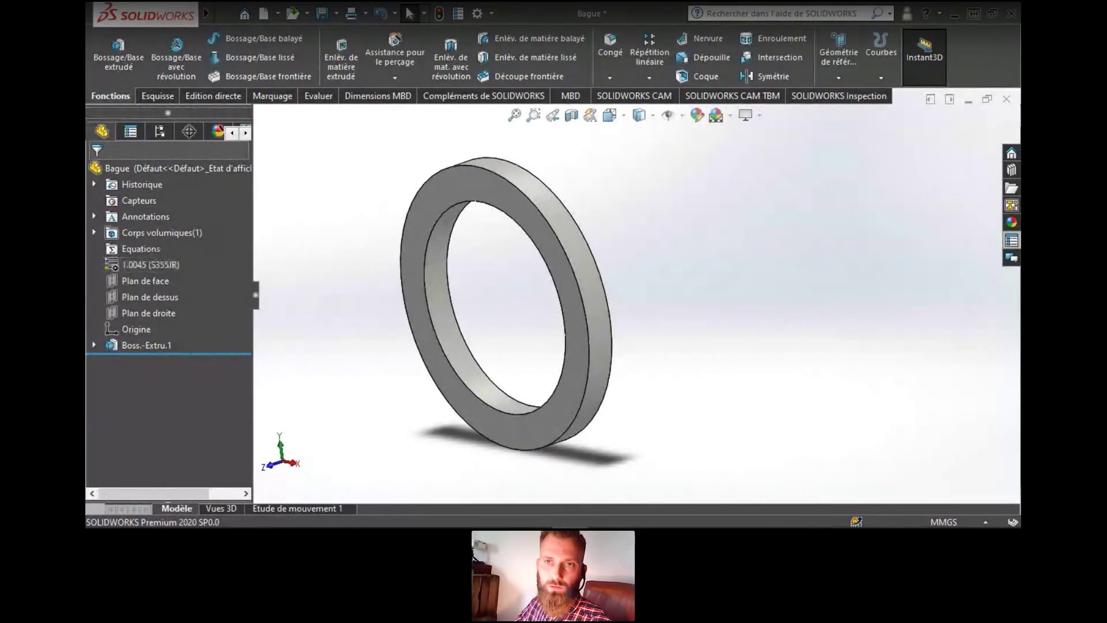
scroll(295, 259, up, 2)
scroll(295, 259, down, 2)
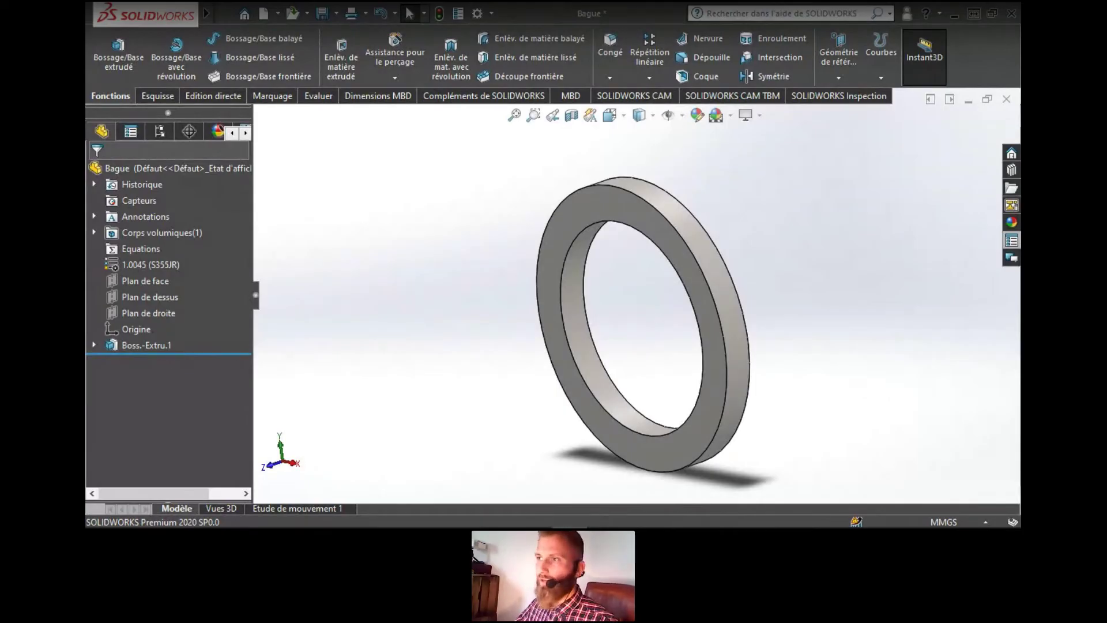
click(1012, 153)
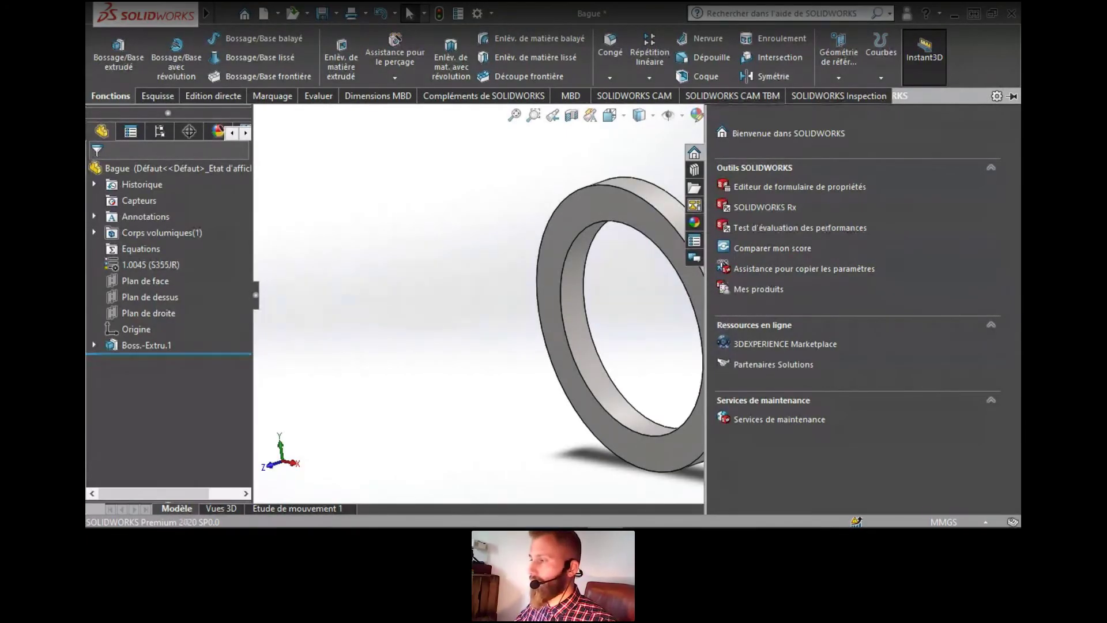
drag(86, 18, 606, 17)
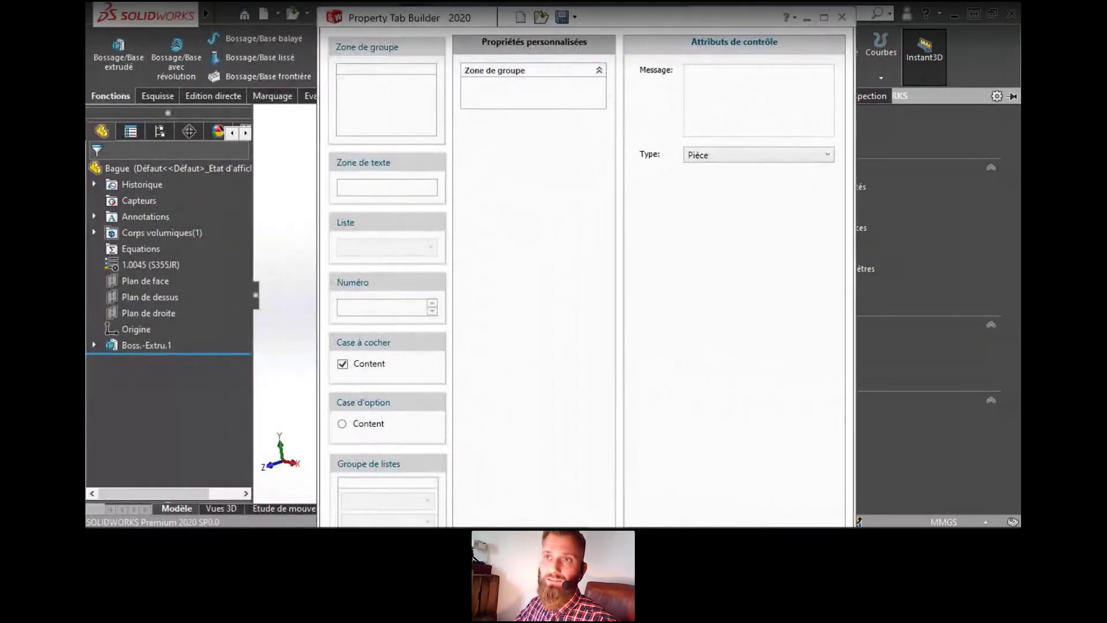
click(541, 17)
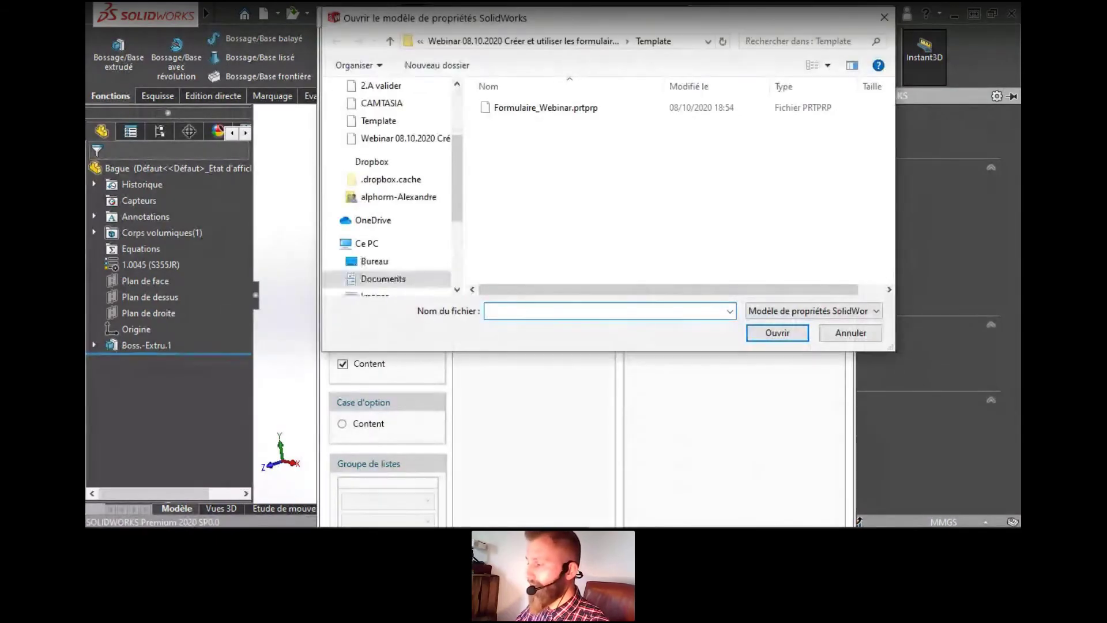
click(546, 108)
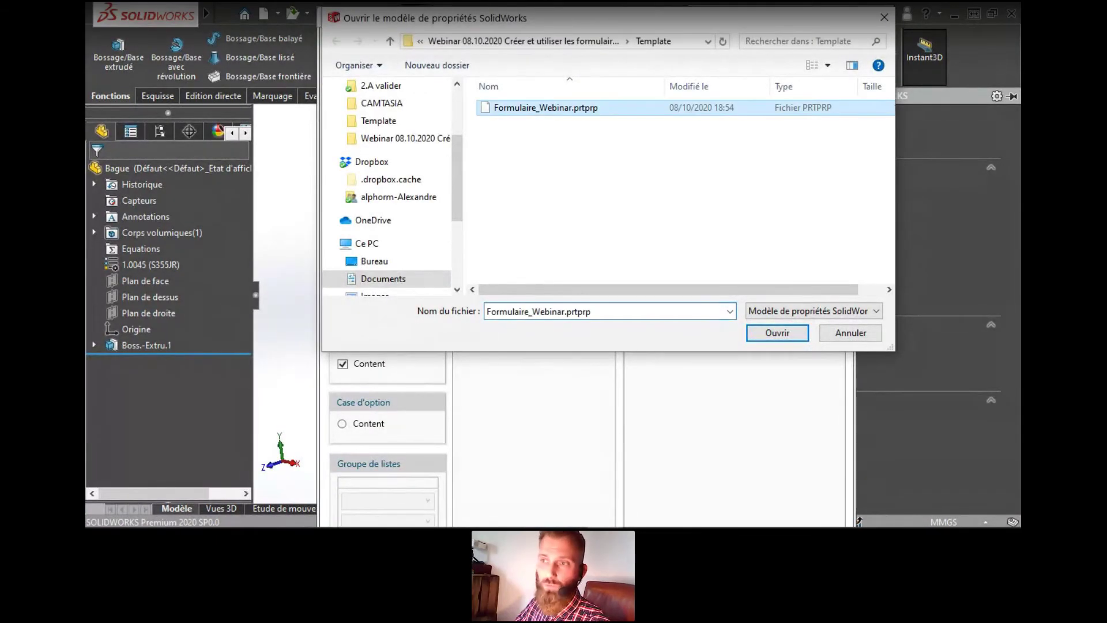
click(777, 333)
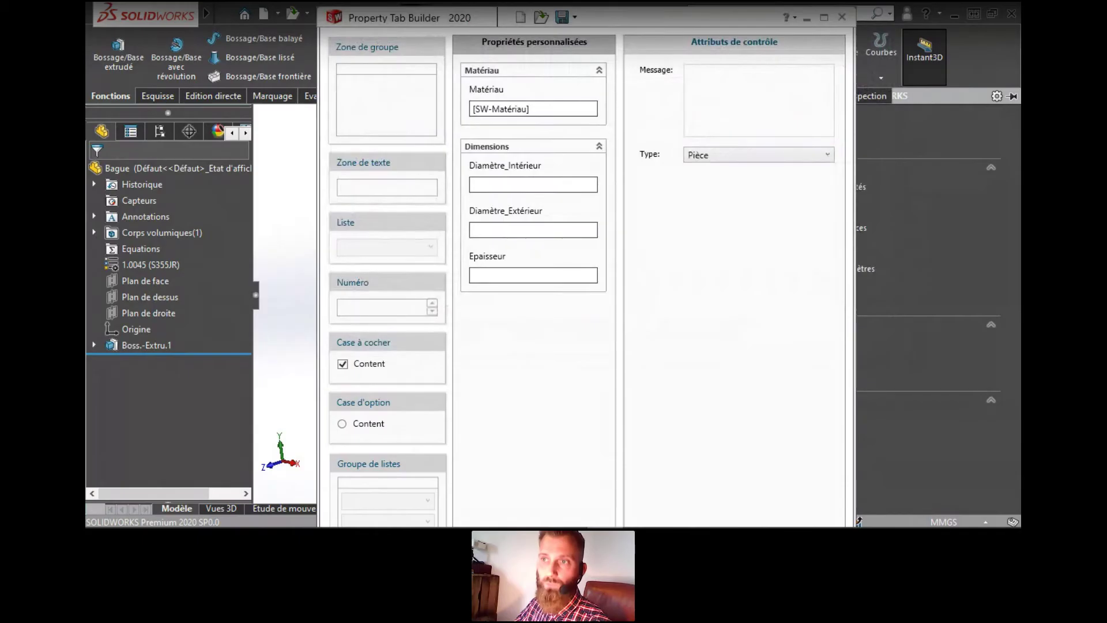
Examine the attributes of the Matériau field, including its value options, and of Diamètre_Intérieur, and quit the builder without saving
click(533, 100)
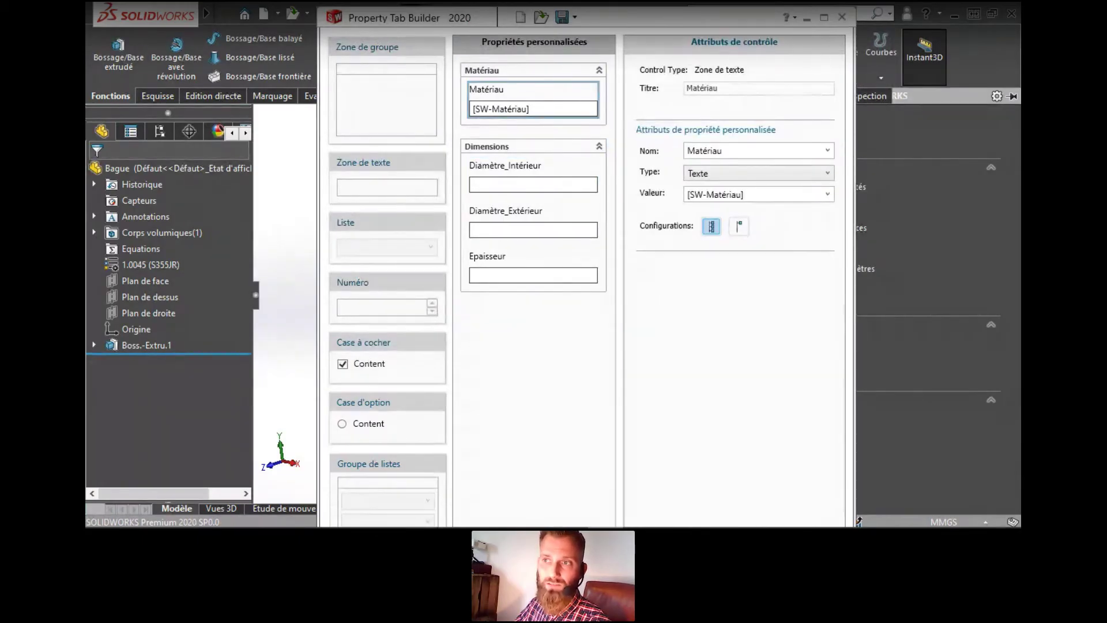
click(827, 195)
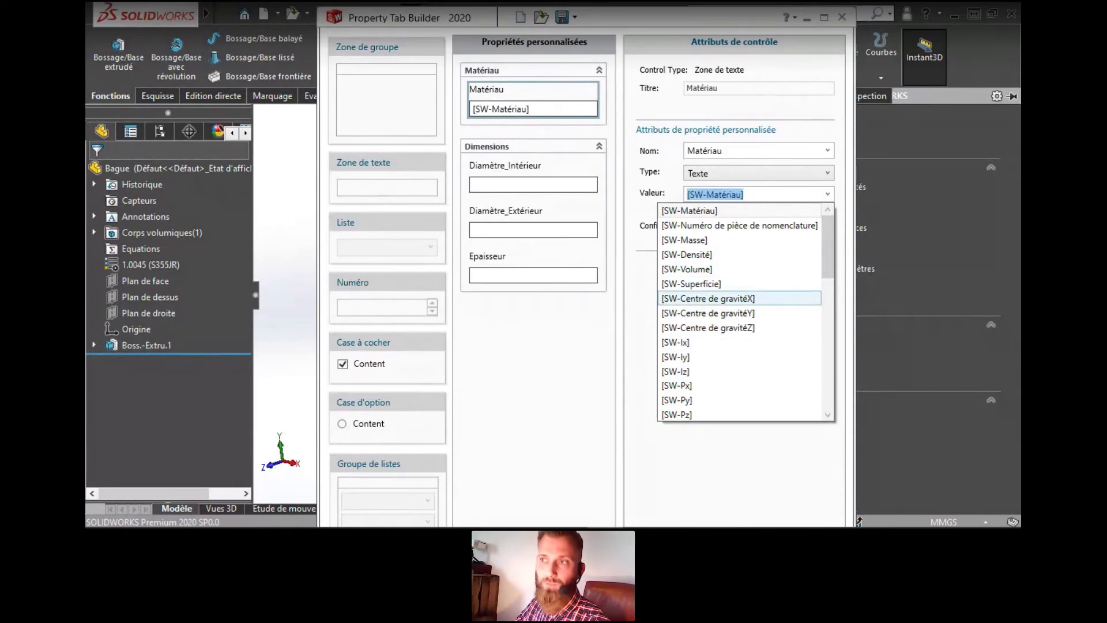
click(642, 323)
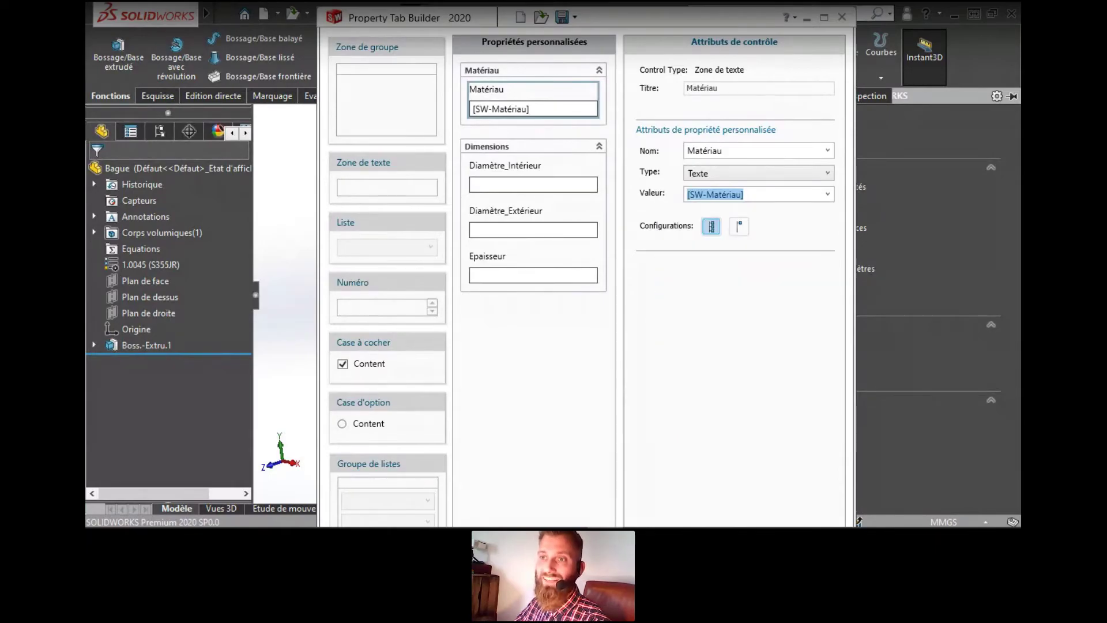
click(642, 323)
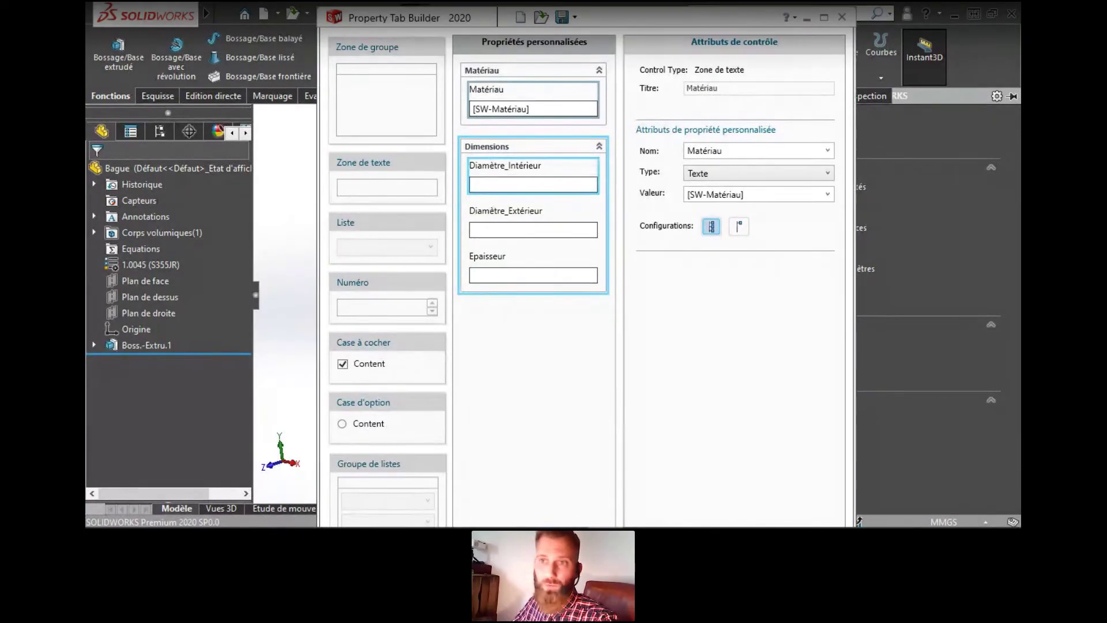
click(533, 184)
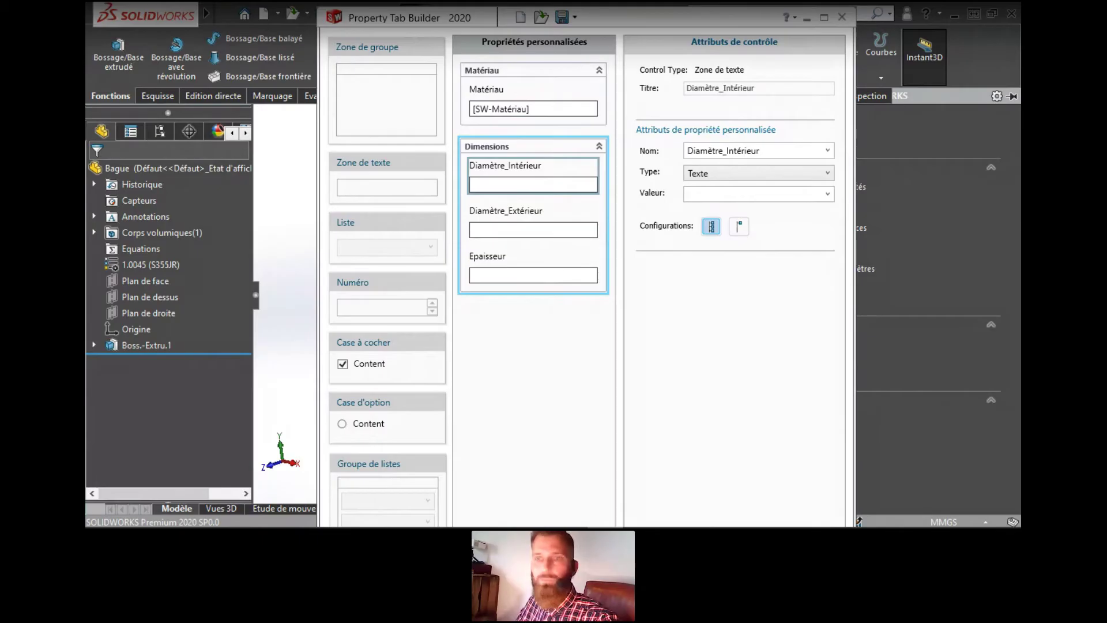
click(842, 17)
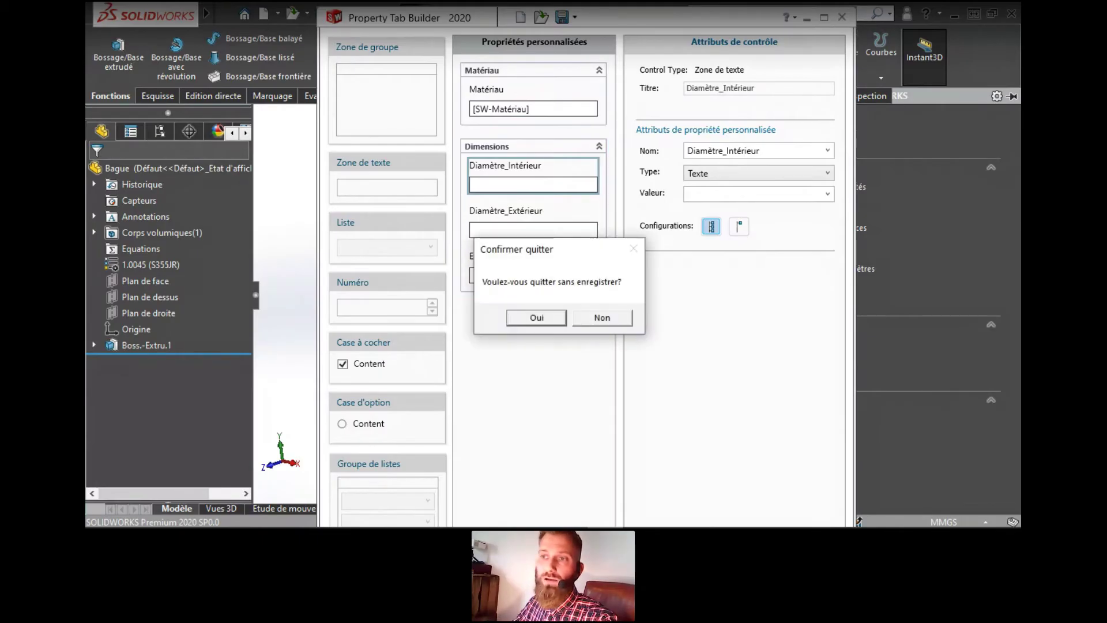
click(543, 318)
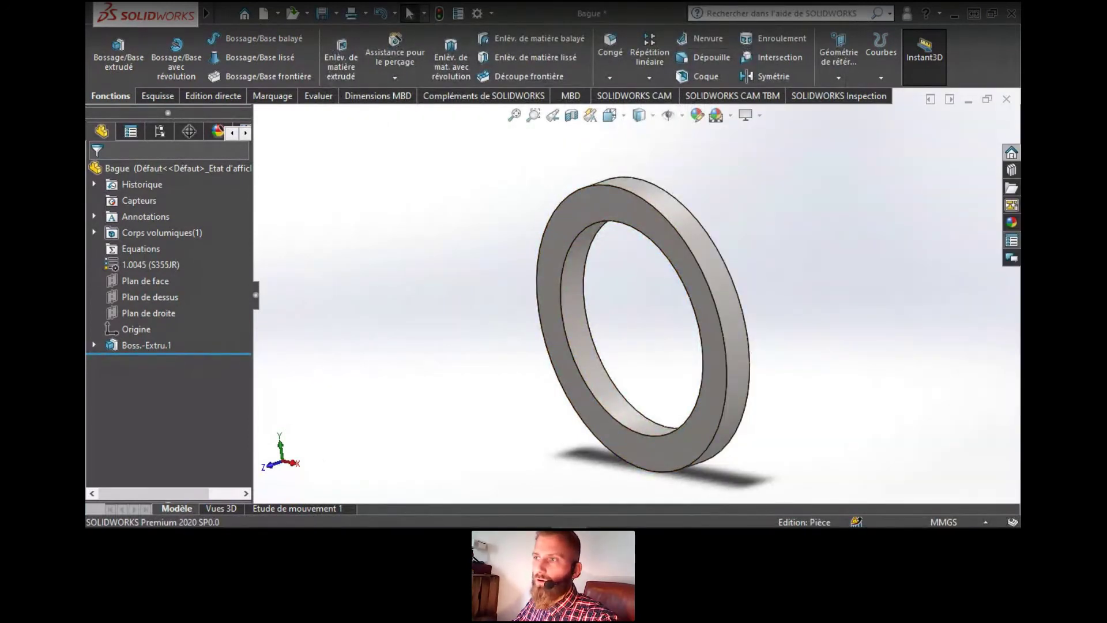
click(1011, 240)
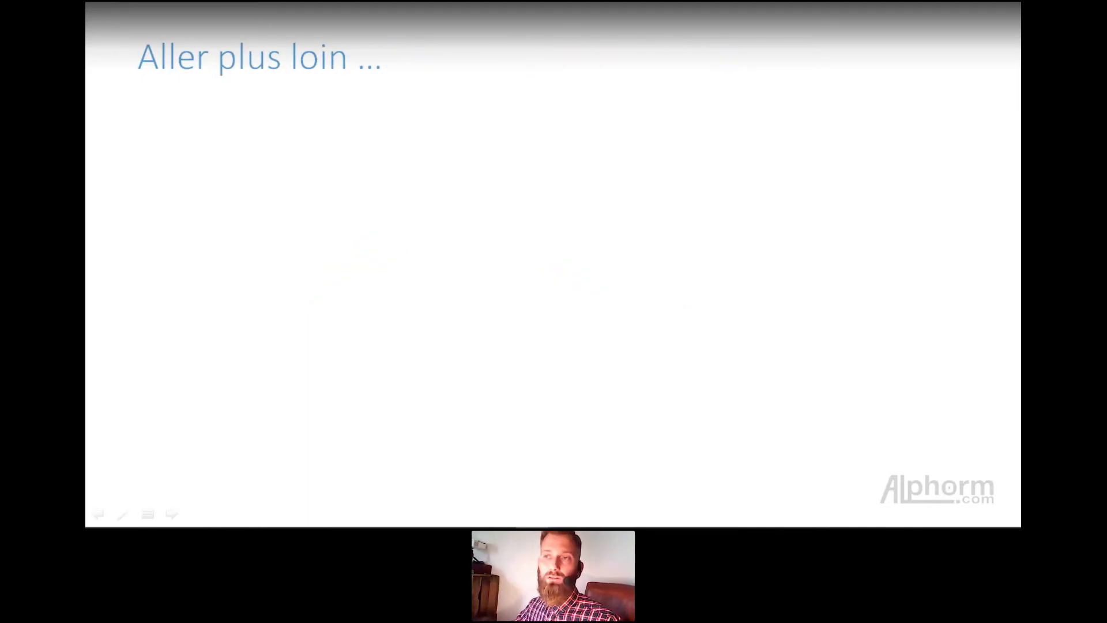
key(Right)
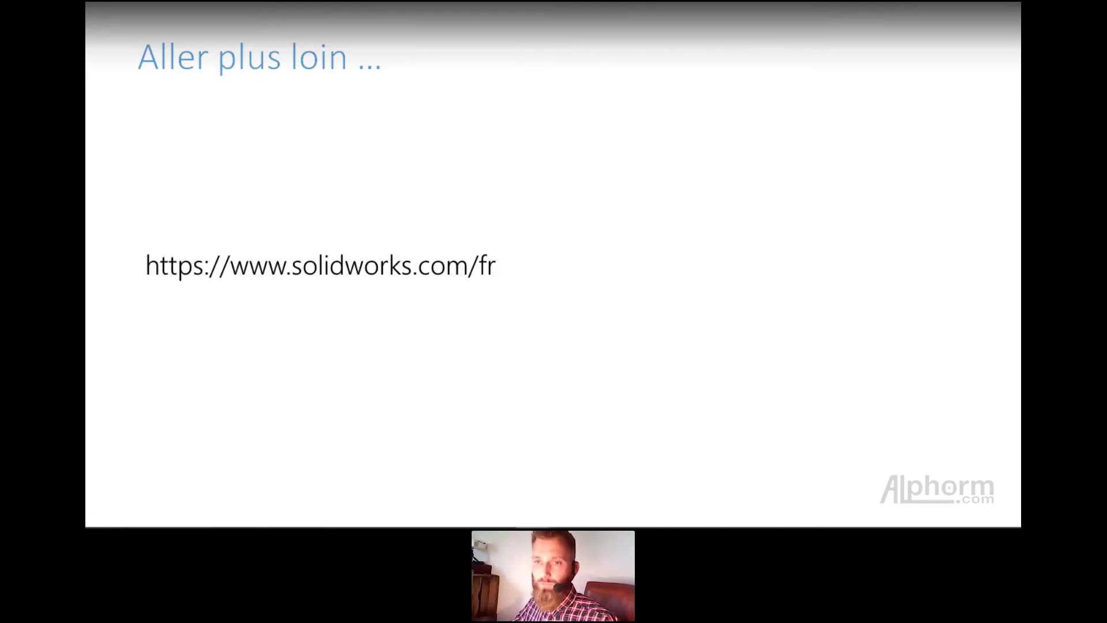
key(Right)
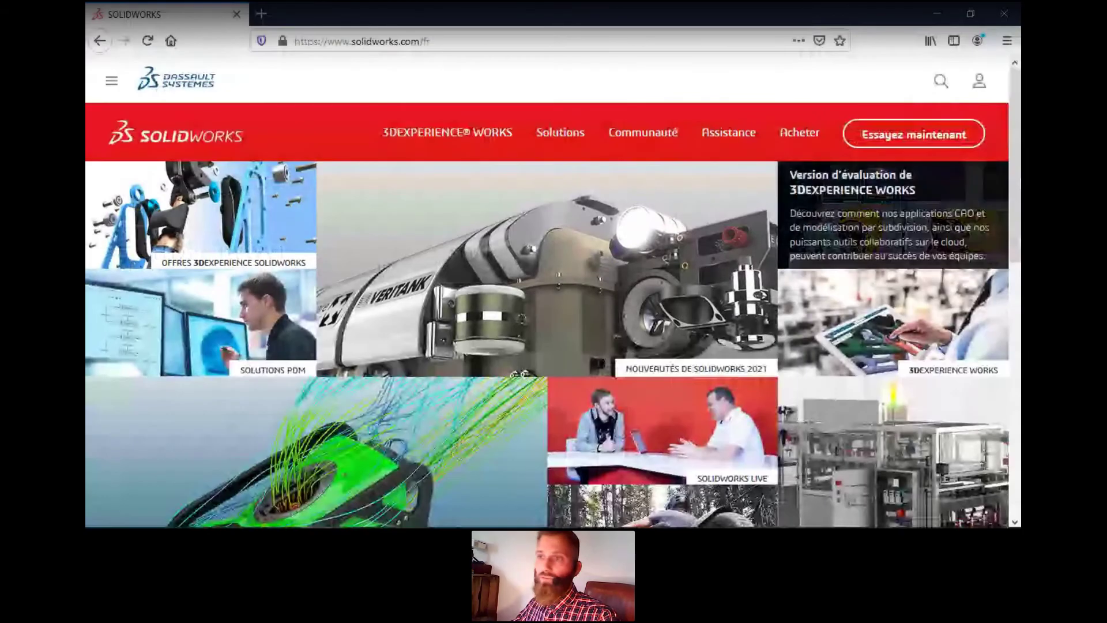
Look through the French SOLIDWORKS home page down to its footer links, and return to the start of the page
scroll(554, 288, down, 5)
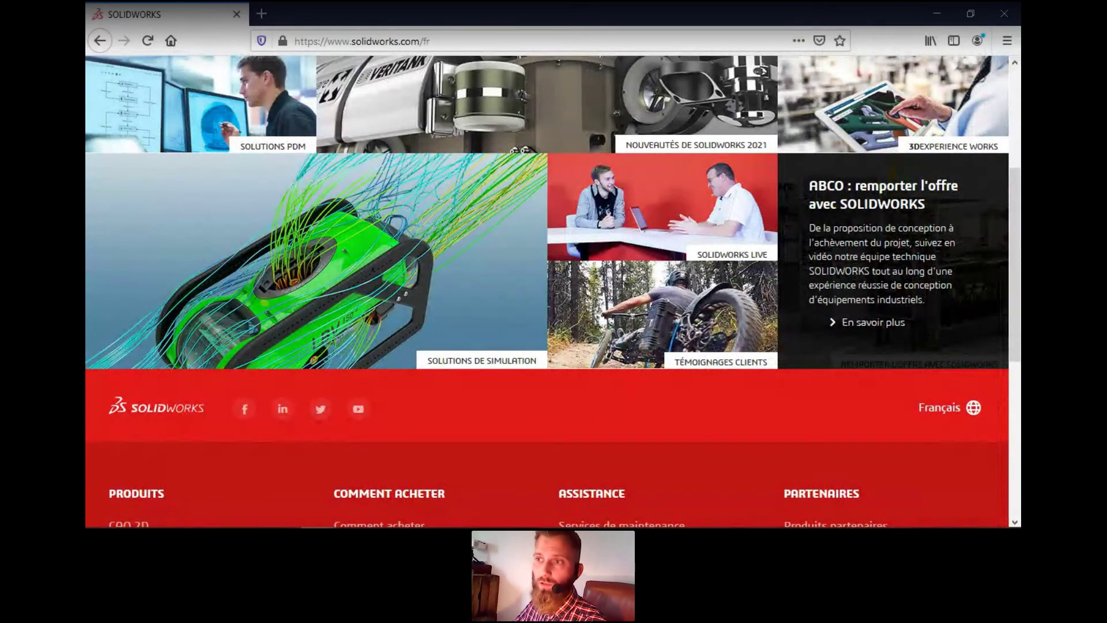
scroll(552, 291, down, 3)
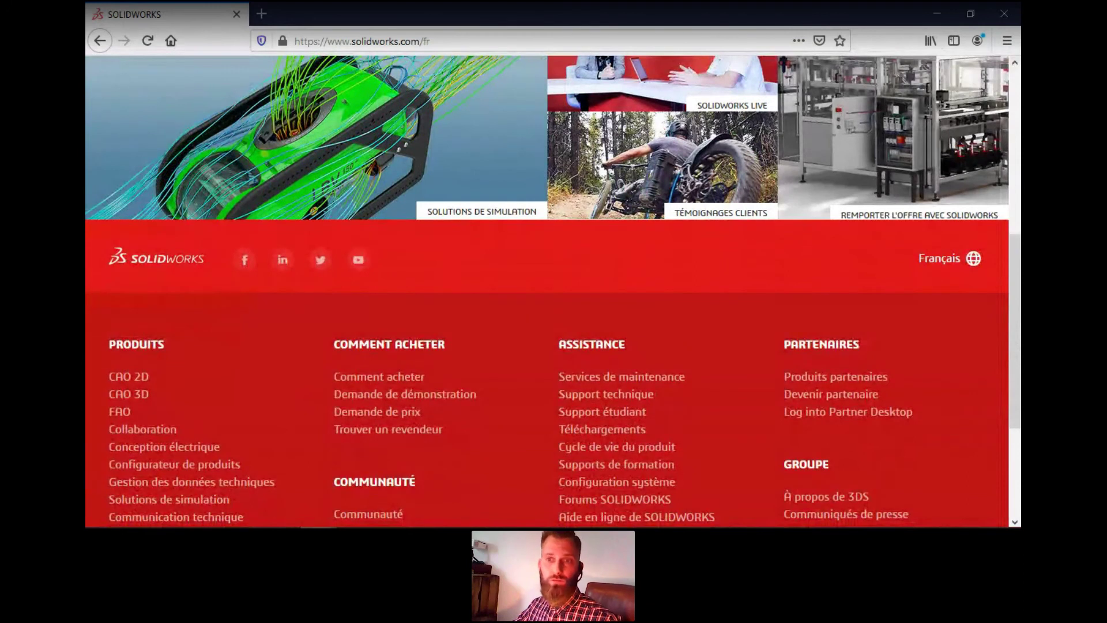
scroll(552, 291, up, 10)
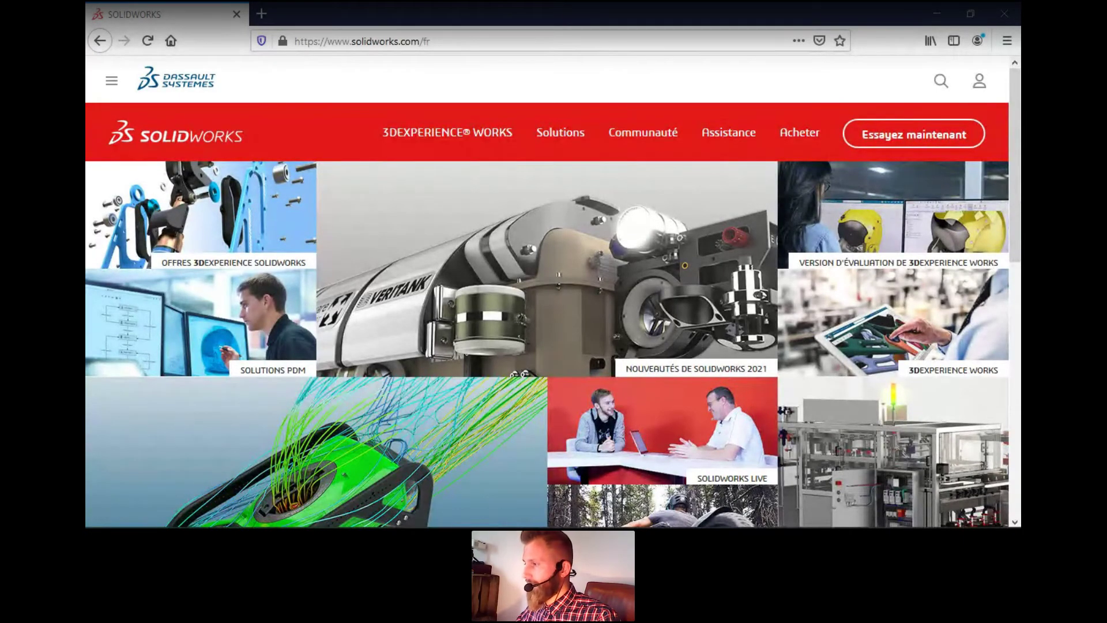
key(alt+Tab)
key(Right)
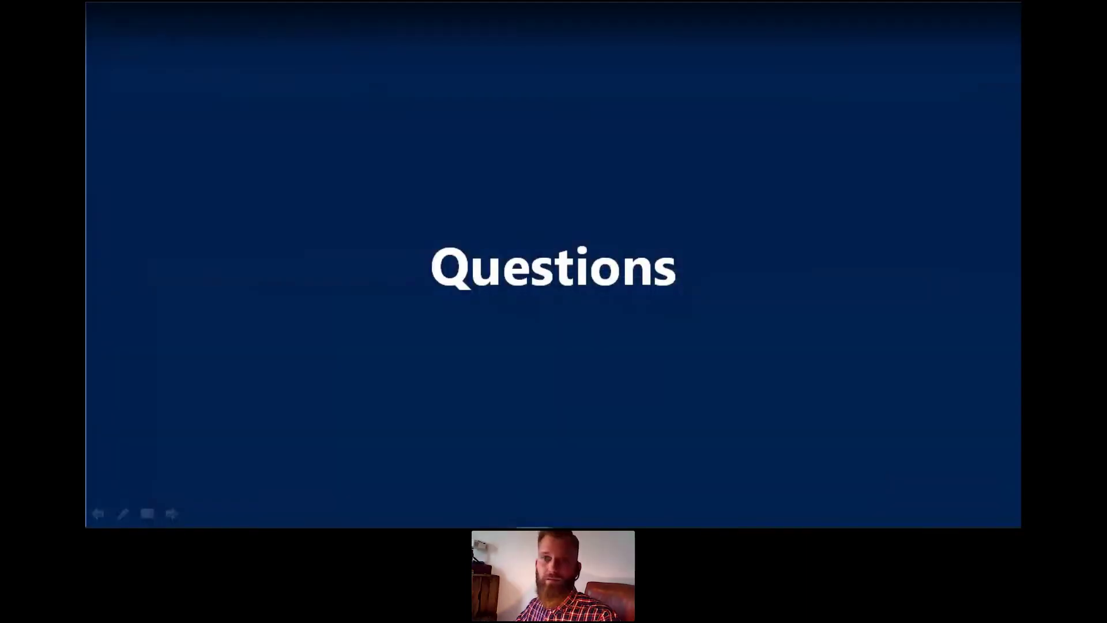
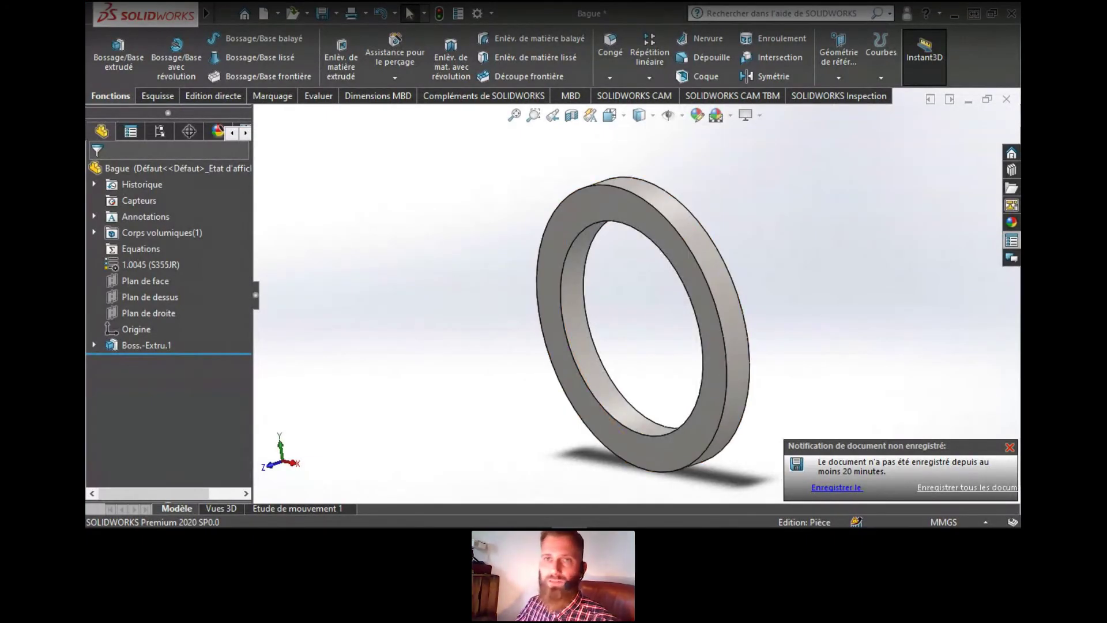
scroll(684, 349, up, 1)
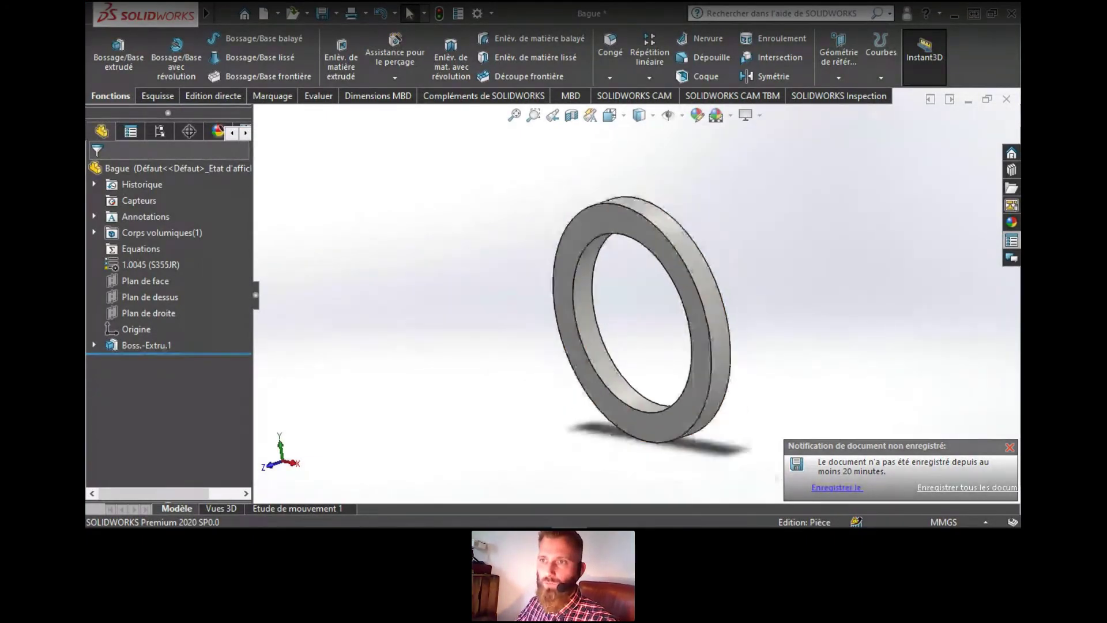
scroll(684, 350, down, 1)
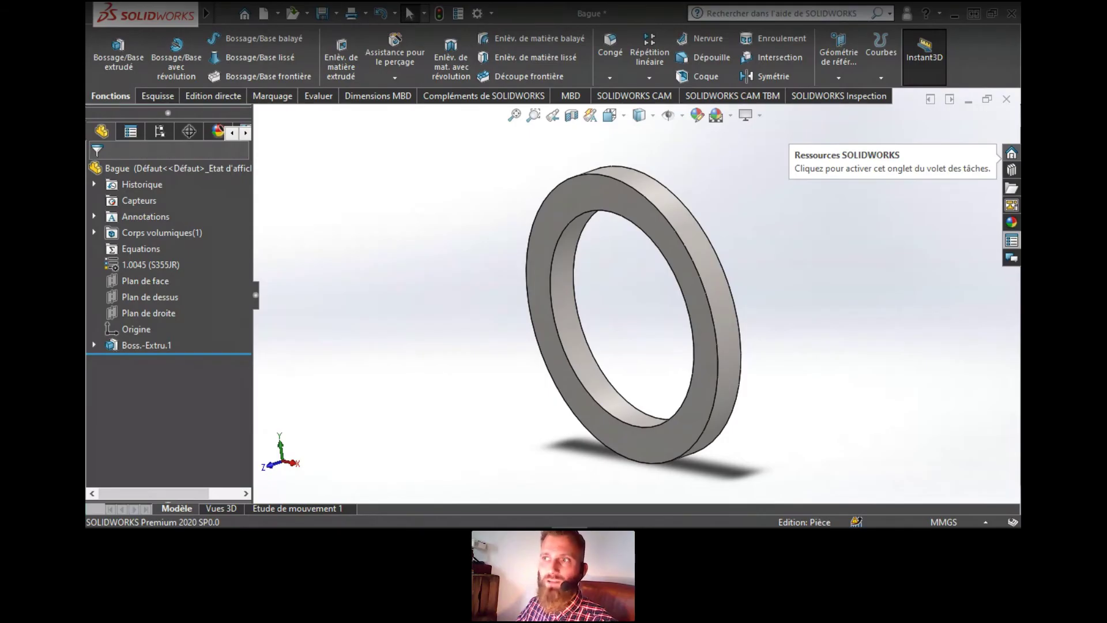
Launch Property Tab Builder and add a text box and a list below it to the group box of the new part form
click(1012, 153)
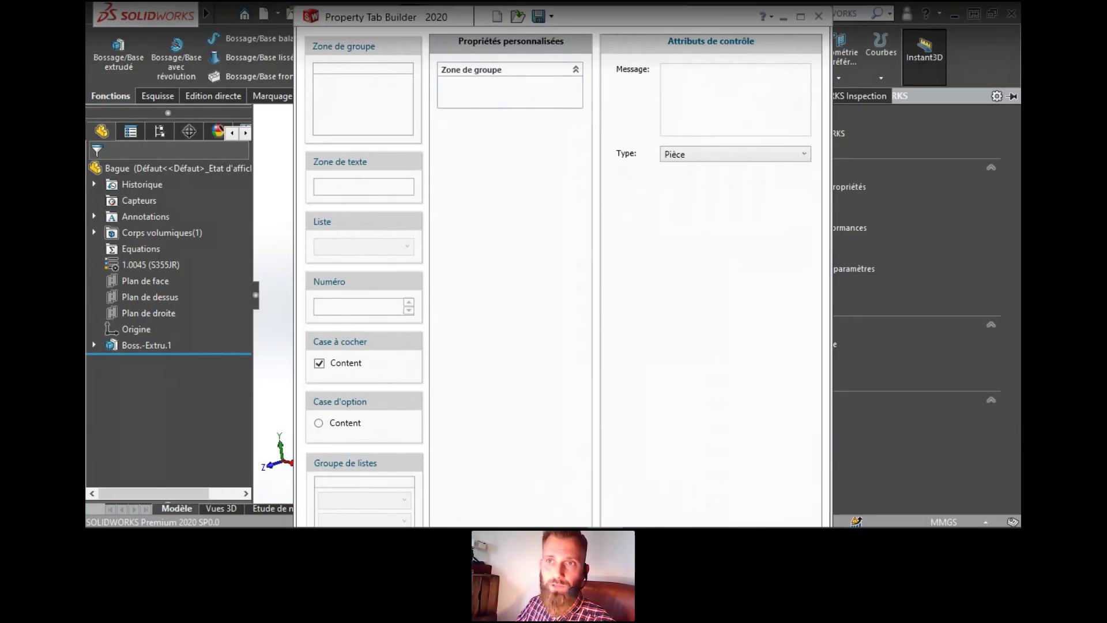
click(510, 86)
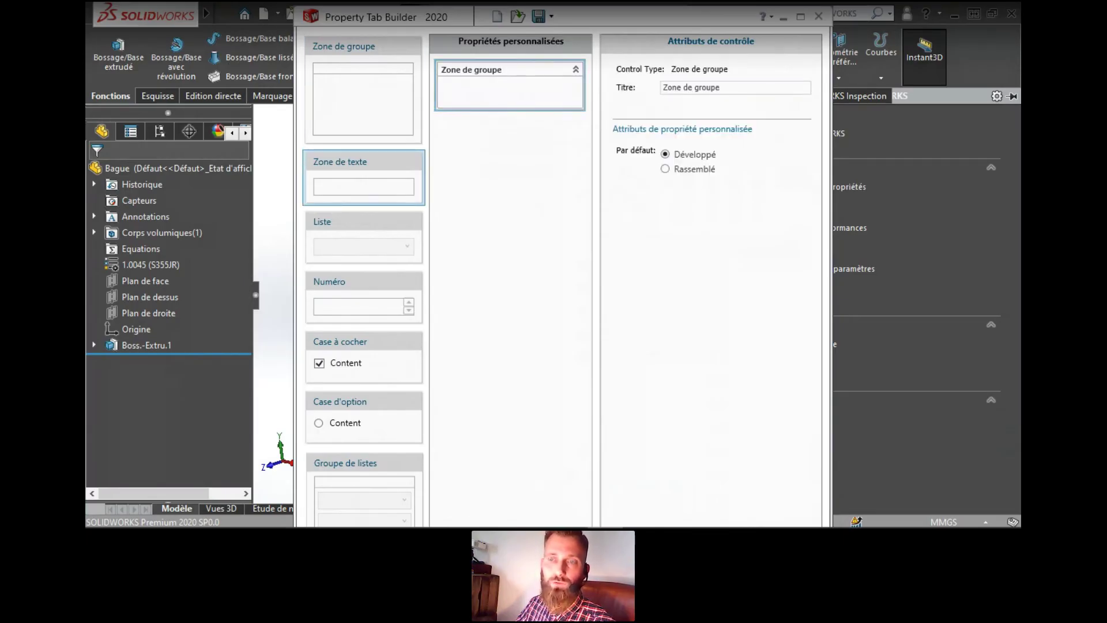
drag(364, 185, 510, 95)
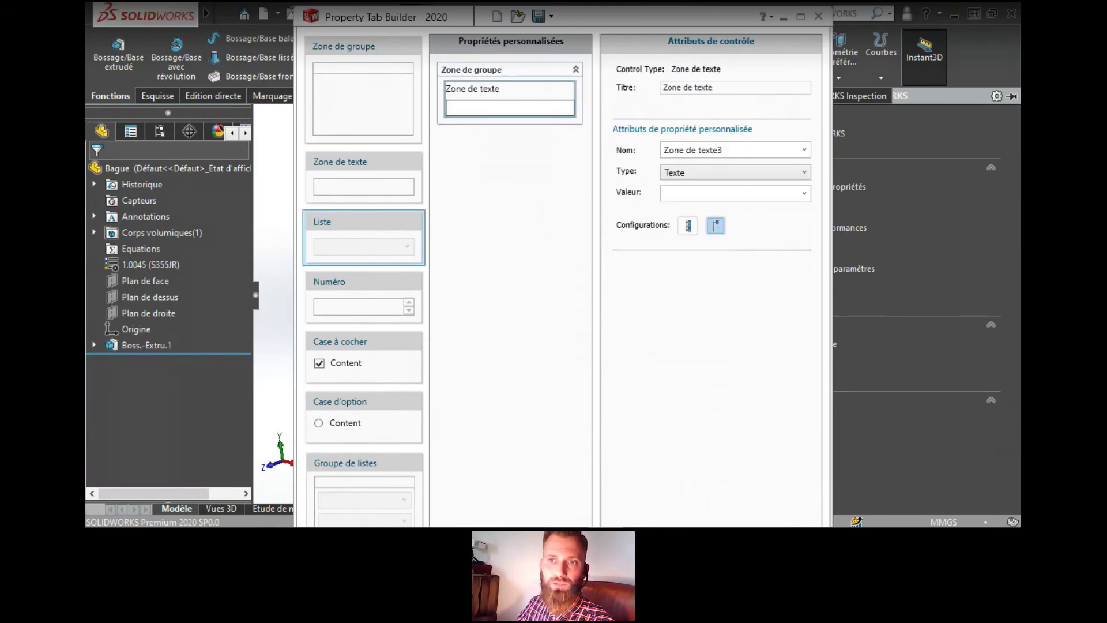
drag(363, 238, 510, 145)
drag(510, 100, 510, 145)
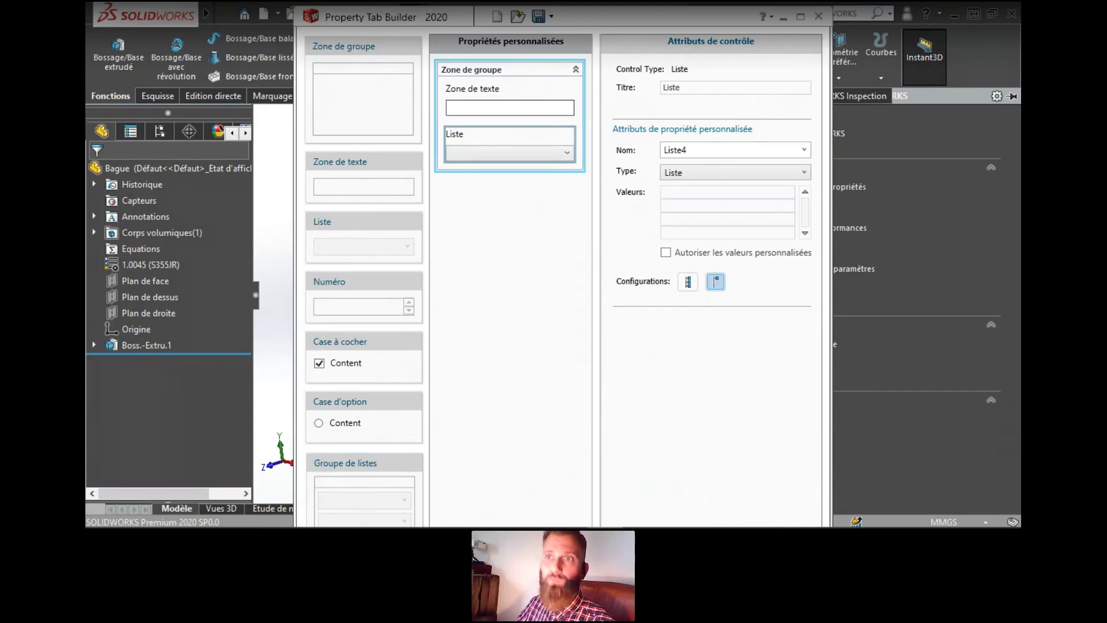
Examine the control attributes of the form's group box, text box and list
click(496, 70)
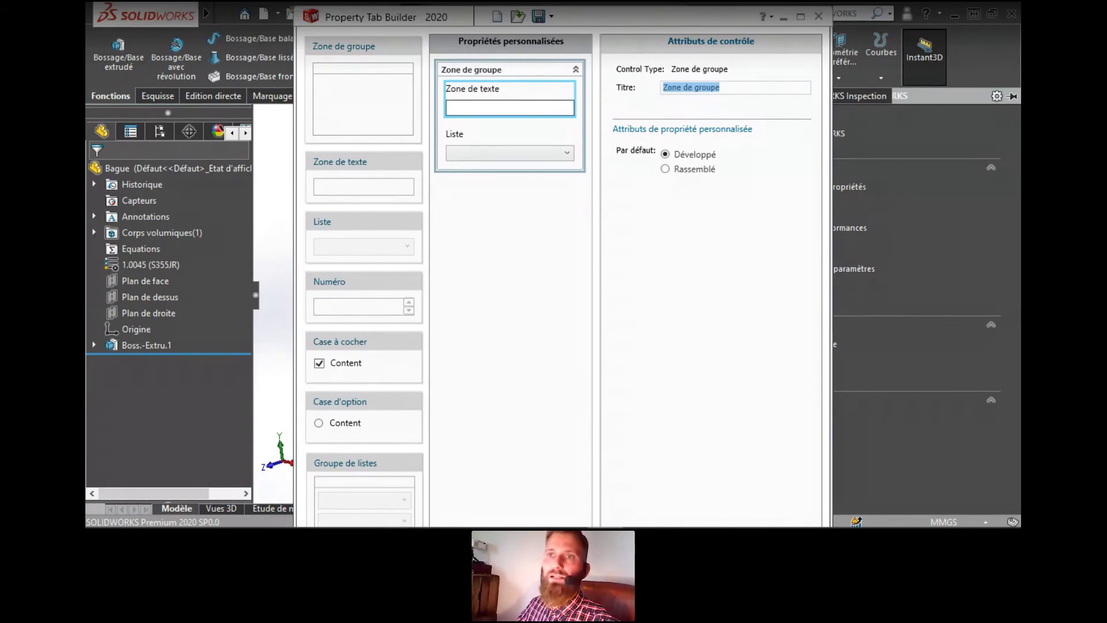
click(510, 99)
click(509, 70)
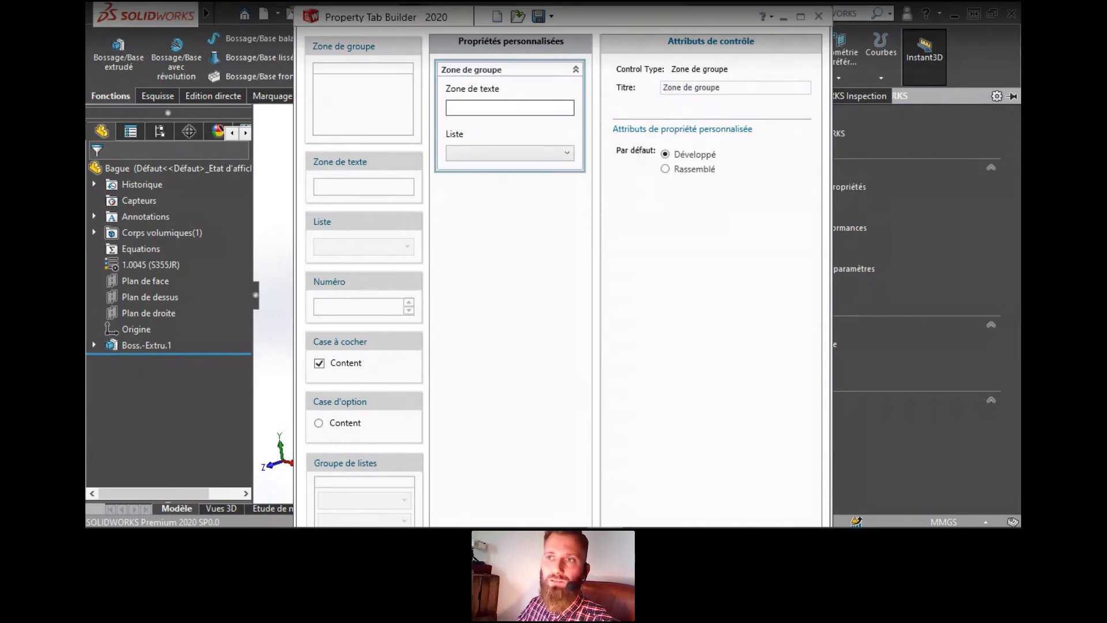
drag(721, 88, 661, 88)
click(510, 102)
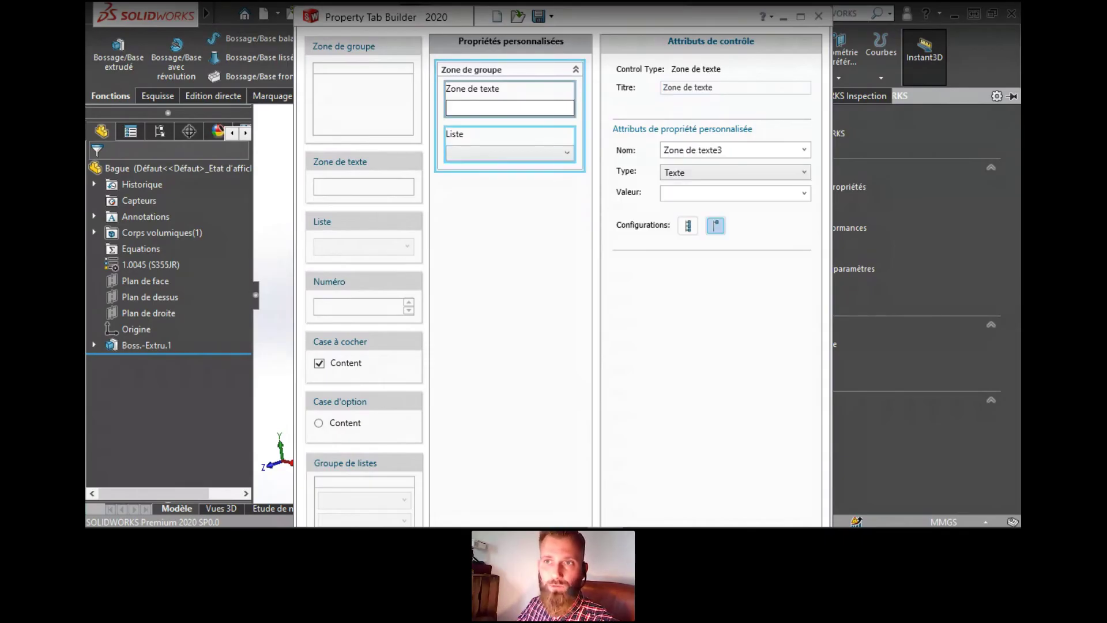
click(509, 144)
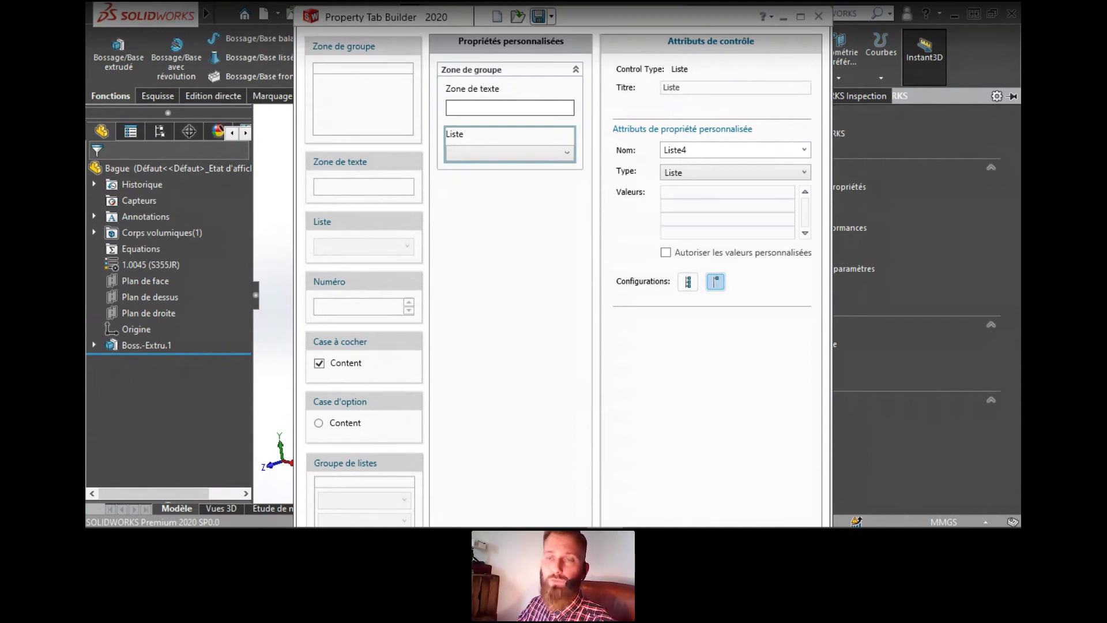
Examine the folder and file type offered for saving the form as a template, cancel the save and close Property Tab Builder
click(552, 16)
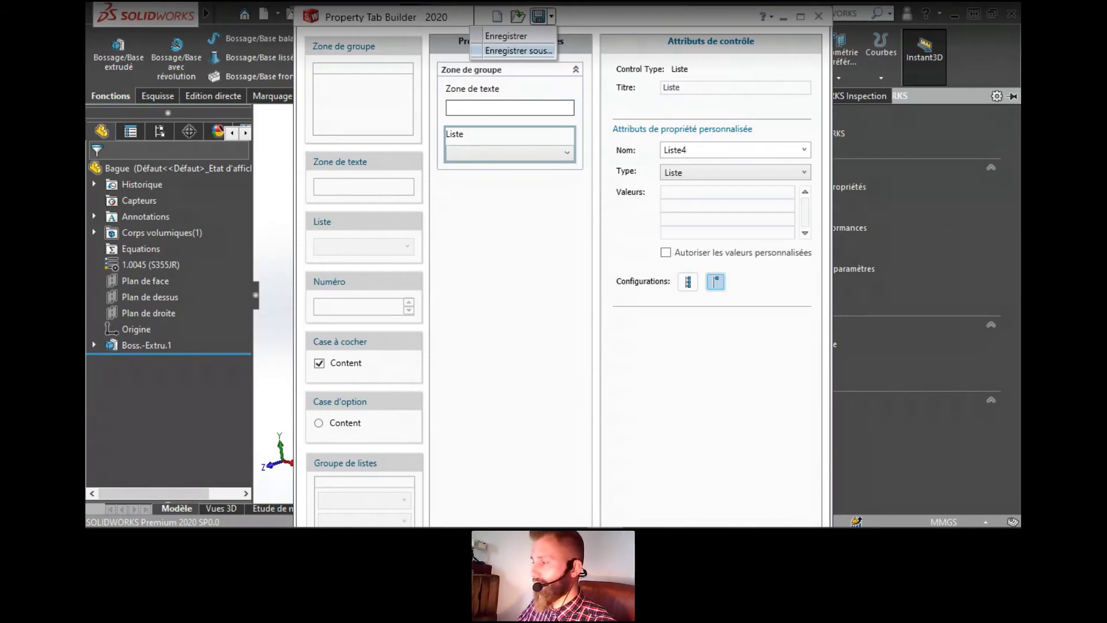
key(Return)
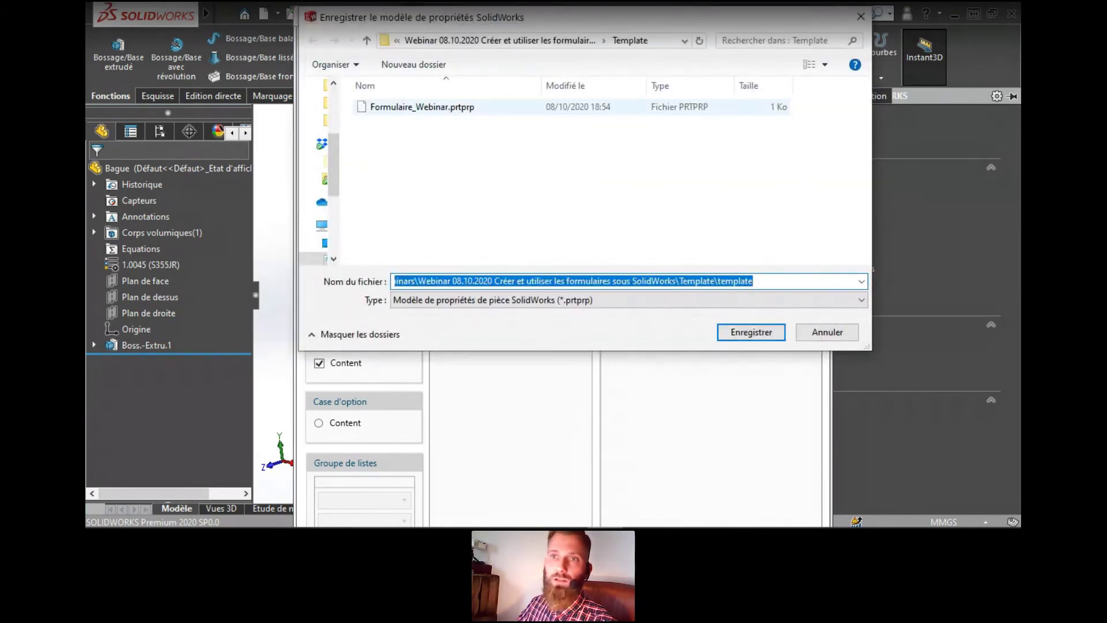
click(490, 167)
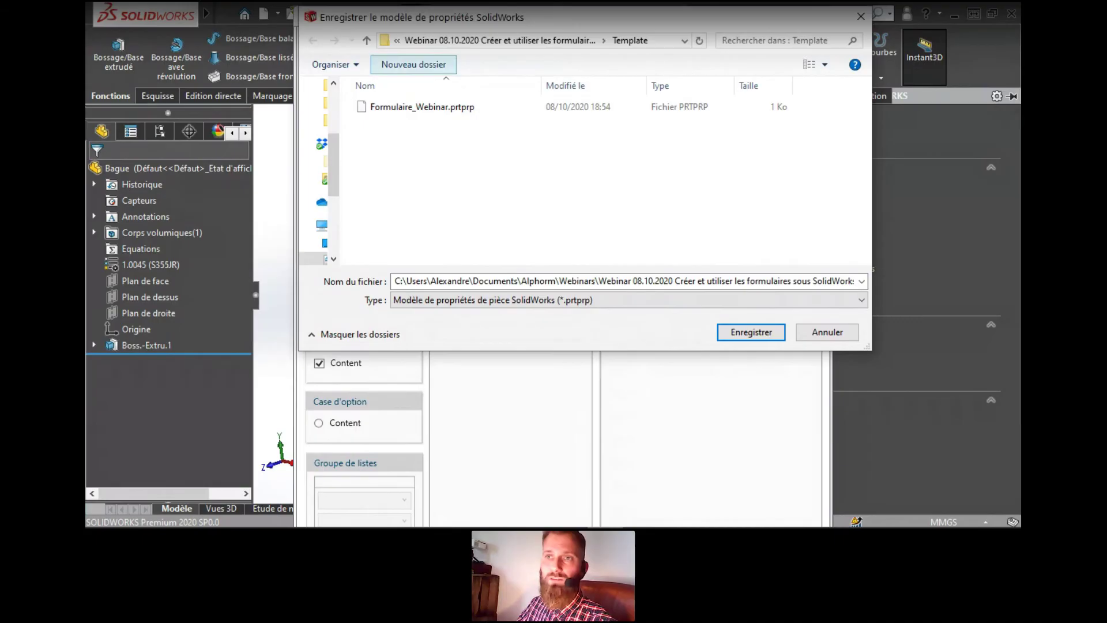
key(Tab)
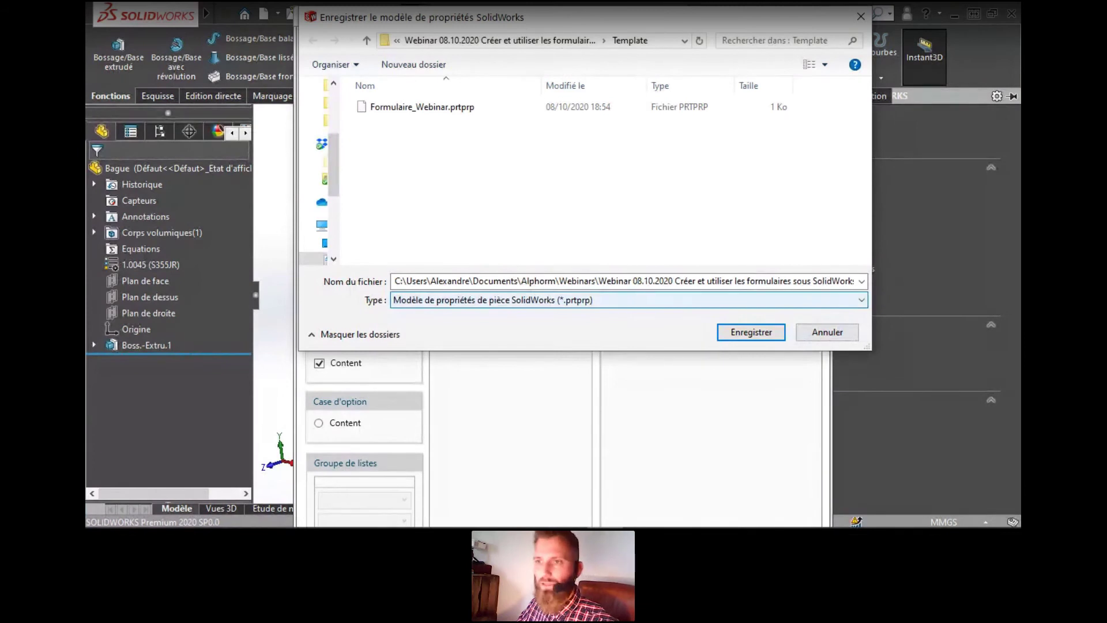
click(629, 300)
click(629, 300)
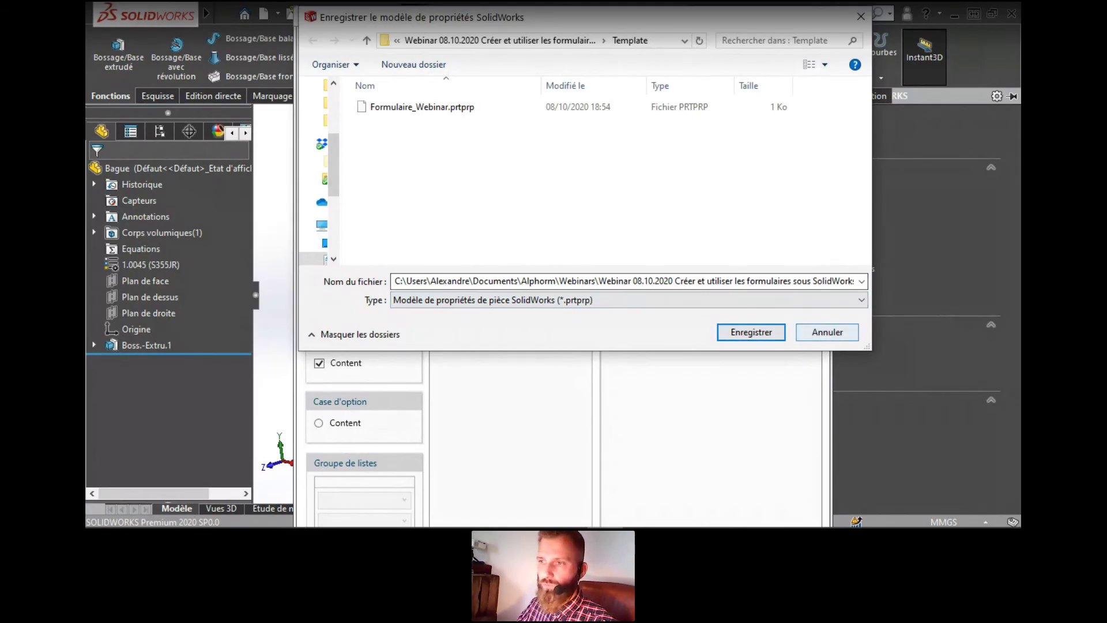
click(827, 332)
click(819, 16)
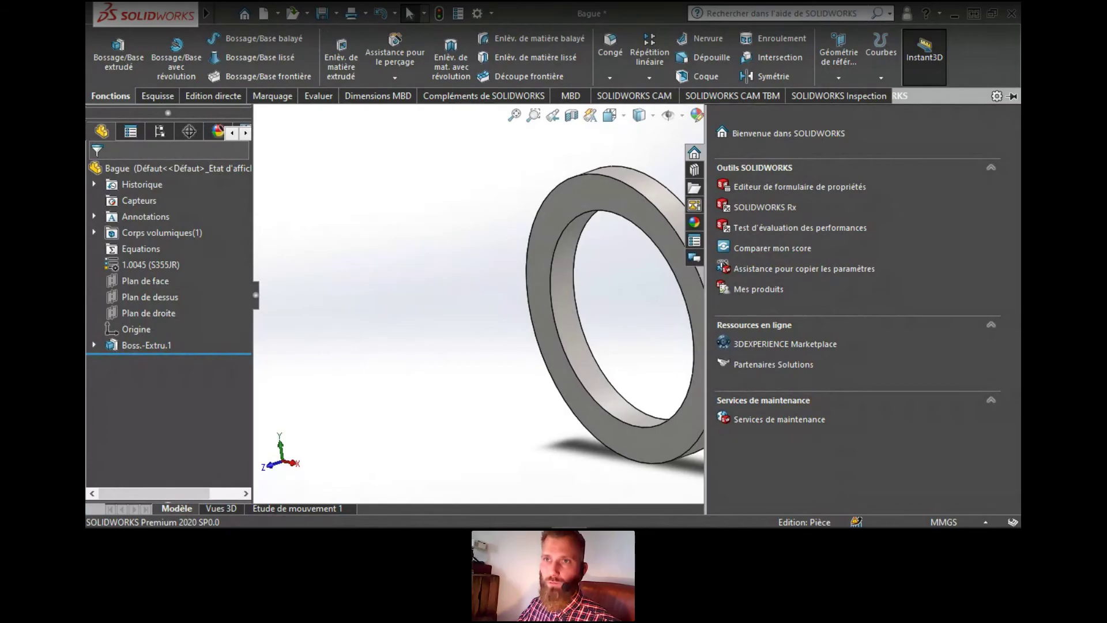
Check the folder defined for Fichiers de propriétés personnalisées in the system options' file locations
click(477, 13)
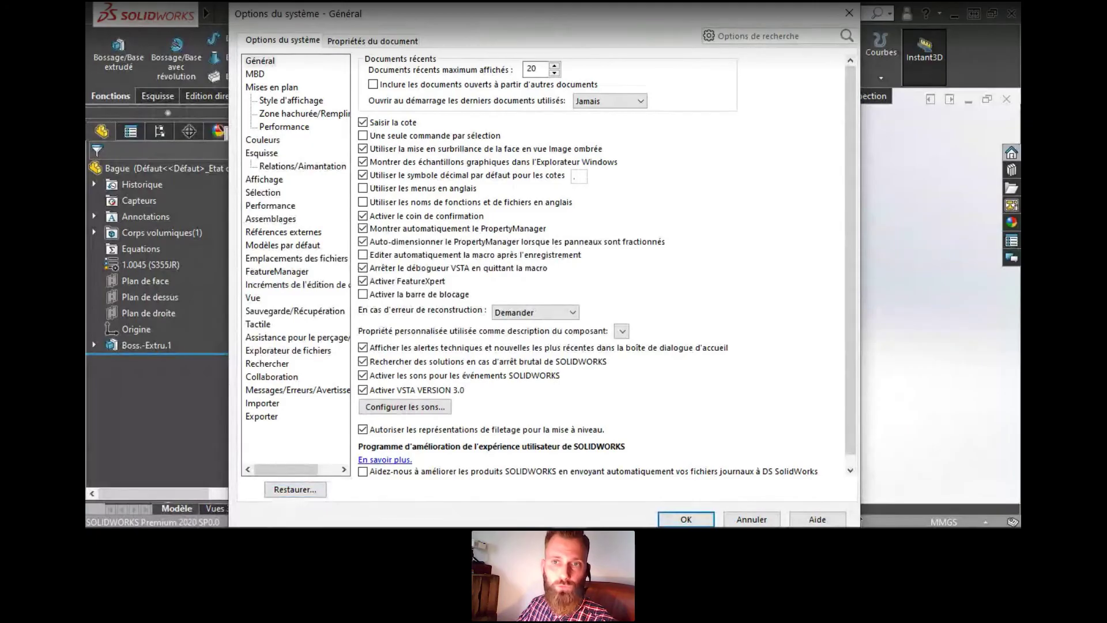
click(297, 258)
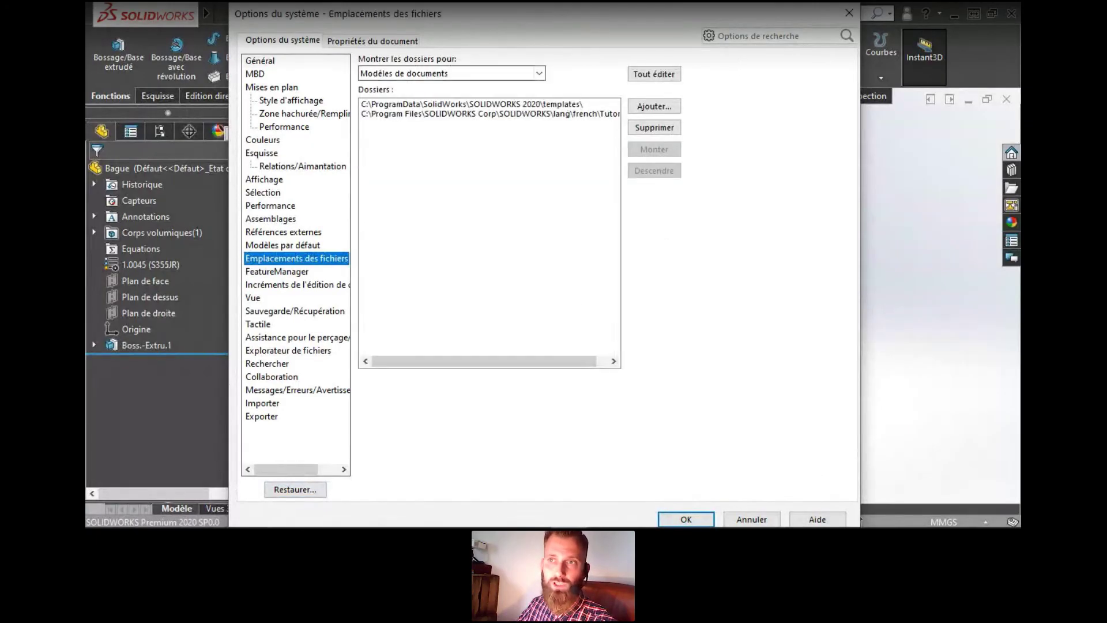
click(539, 74)
key(Down)
key(Down)
key(Down)
key(Down)
key(Down)
key(Down)
key(Down)
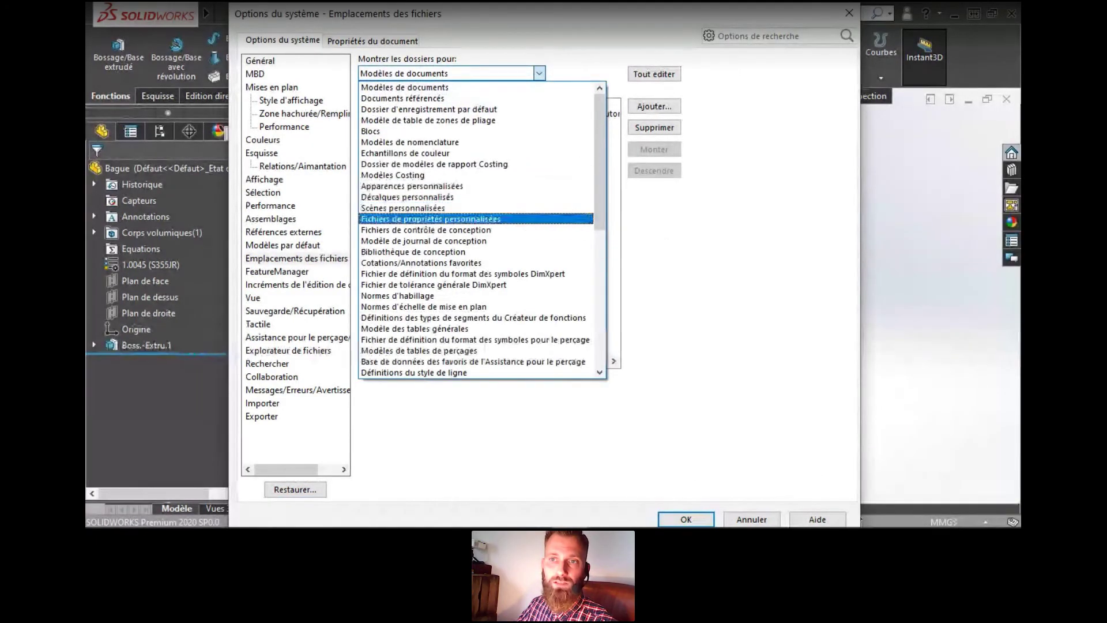
key(Return)
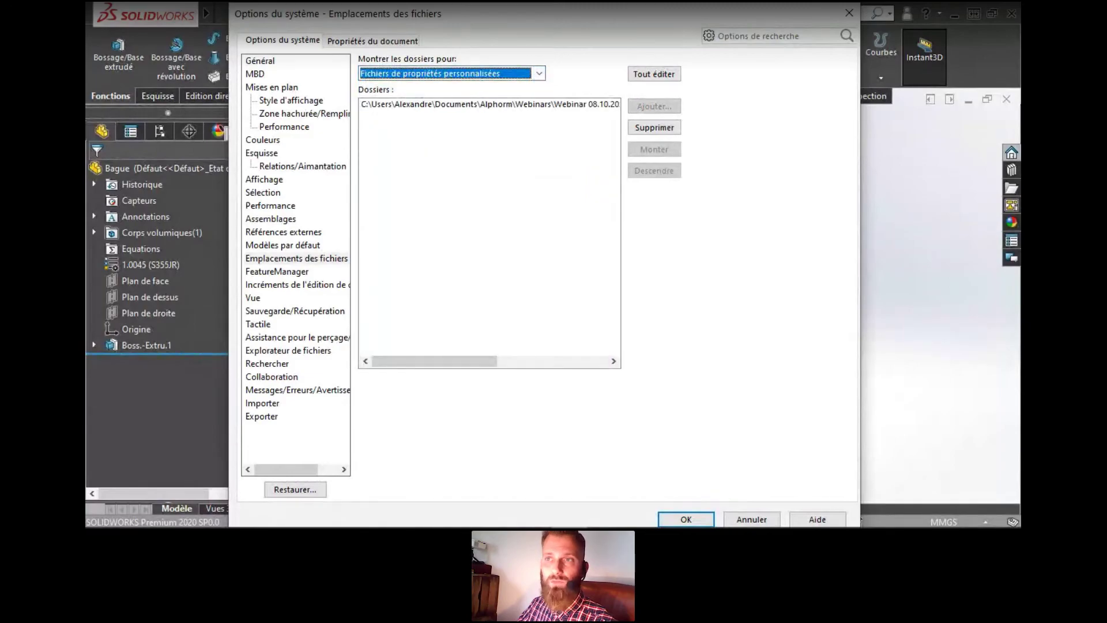
click(489, 173)
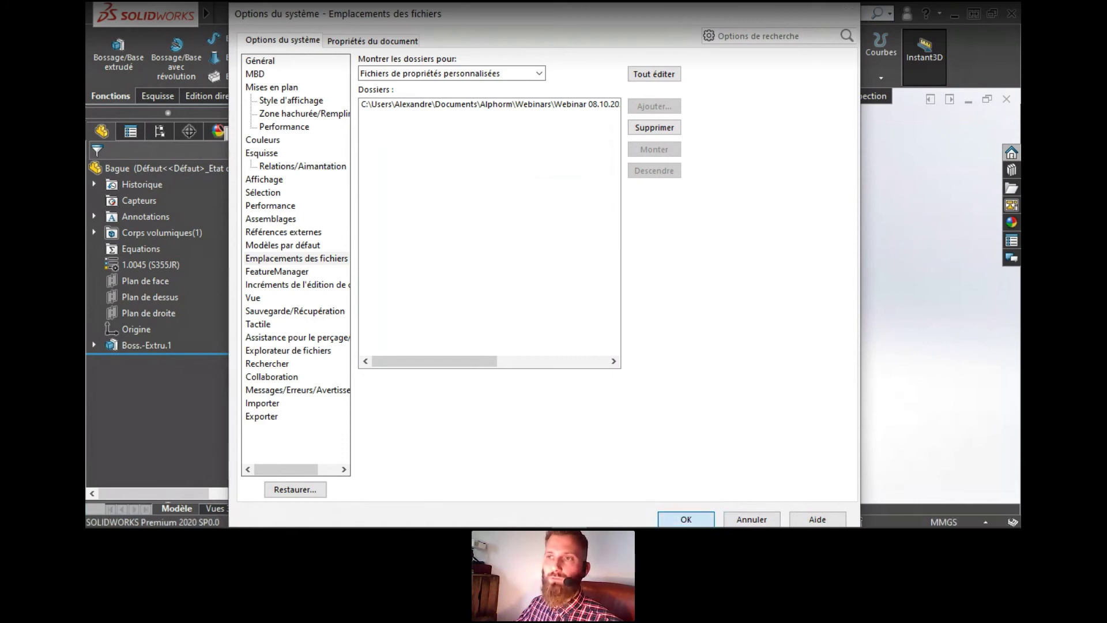
key(Return)
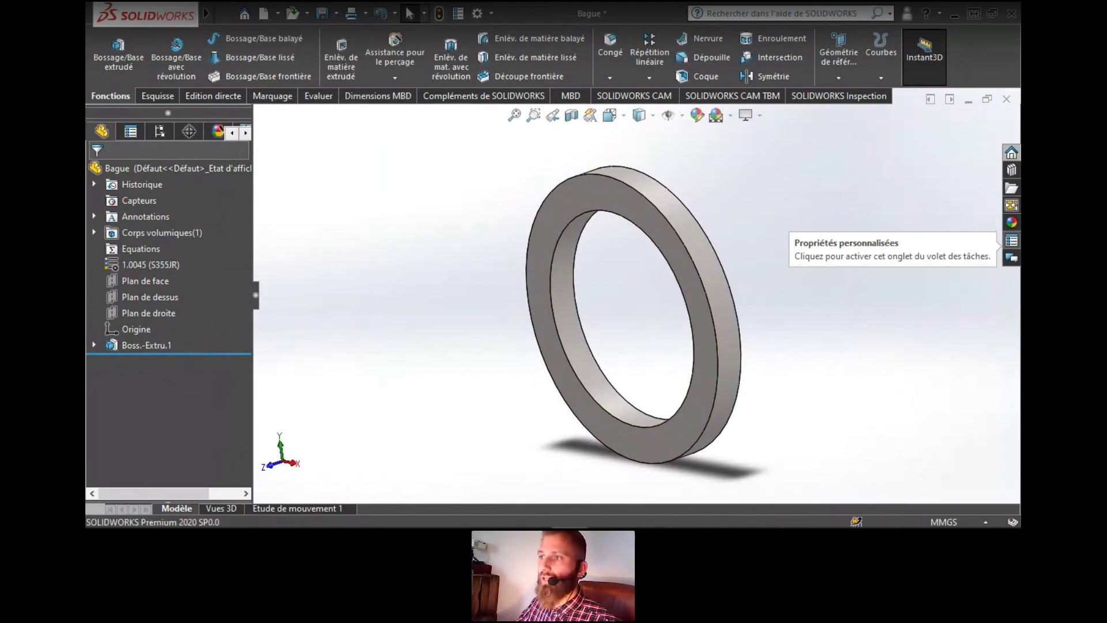
Select Formulaire_Webinar.prtprp as the part's custom property template, after trying the Aucun option
click(1012, 241)
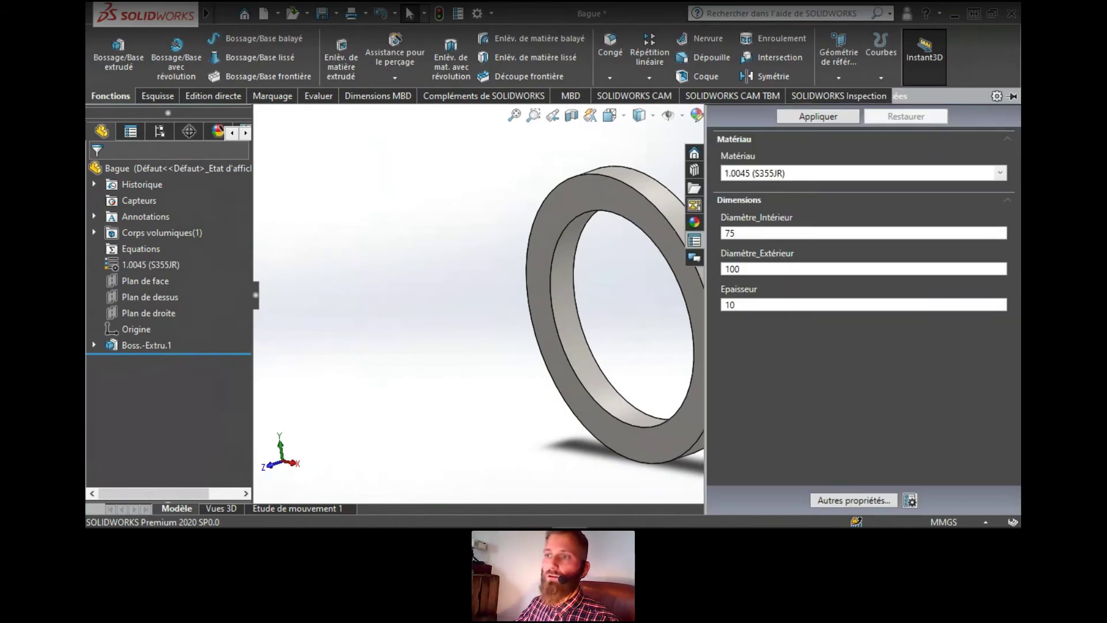
click(910, 501)
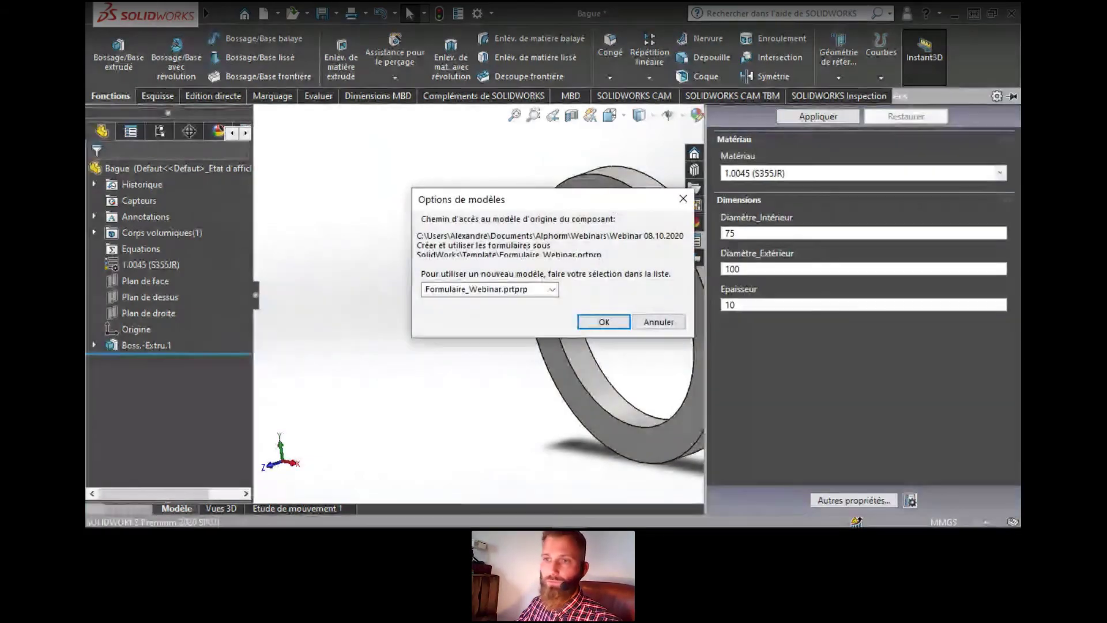
click(552, 290)
click(443, 300)
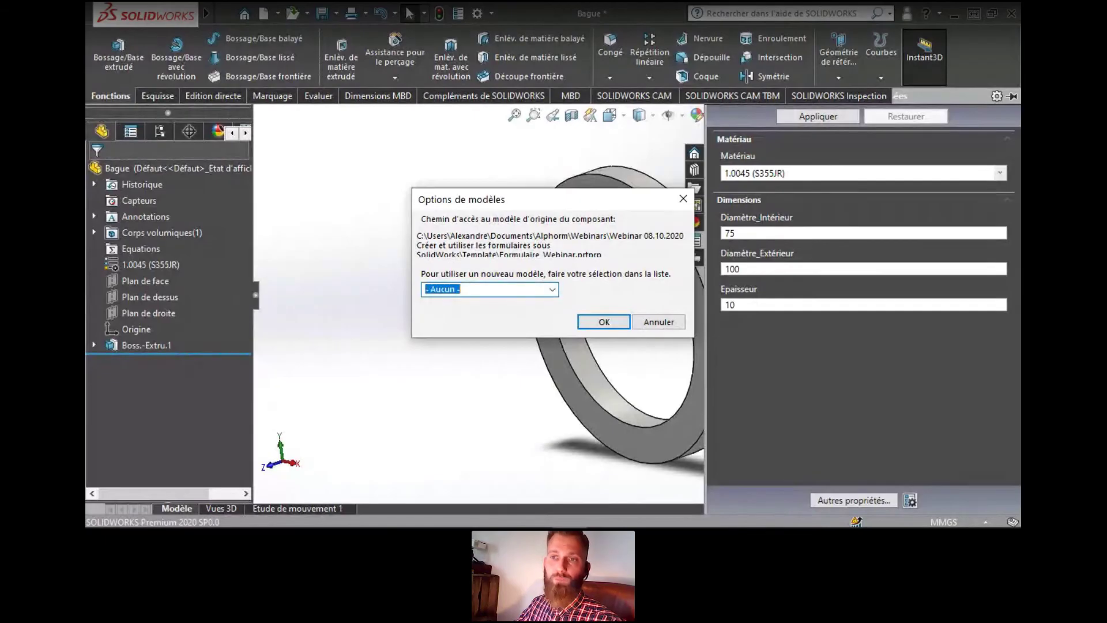
click(552, 289)
click(456, 311)
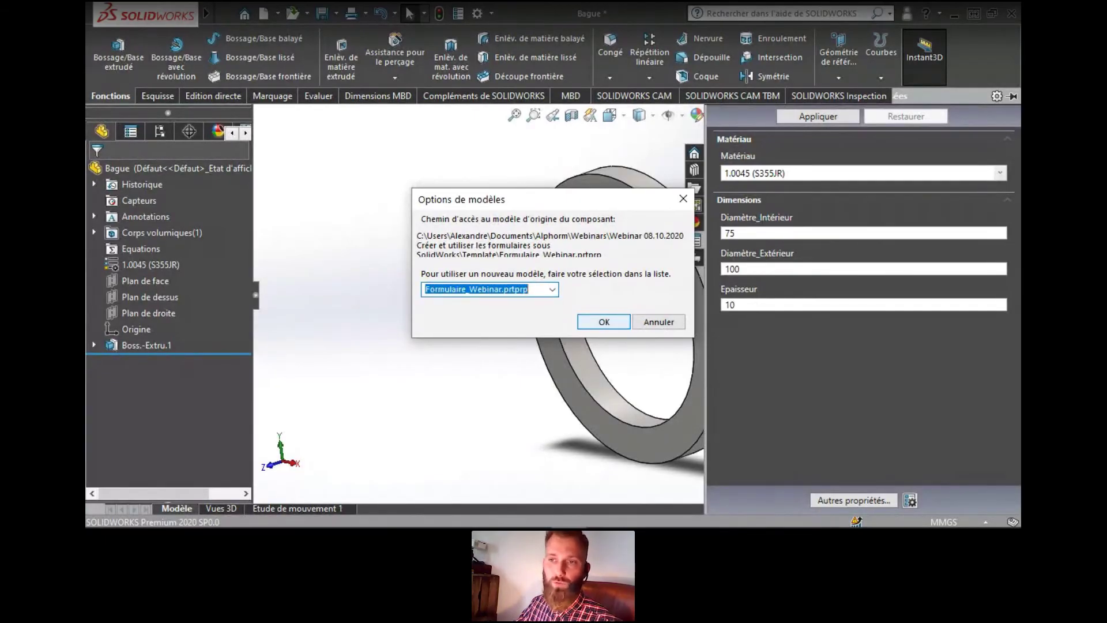
click(604, 322)
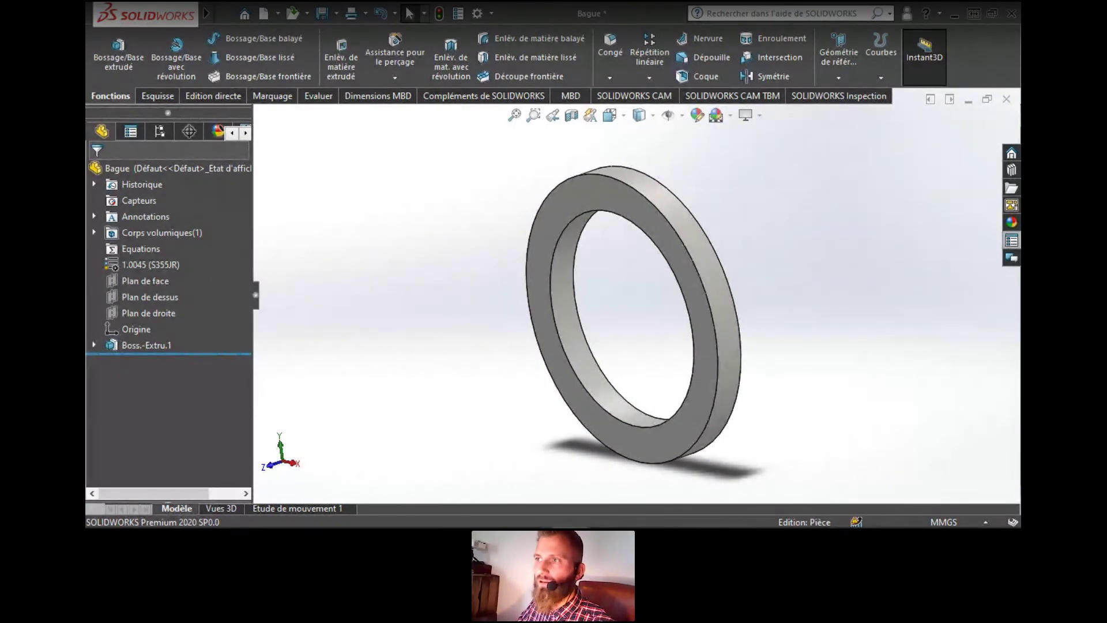
click(1012, 153)
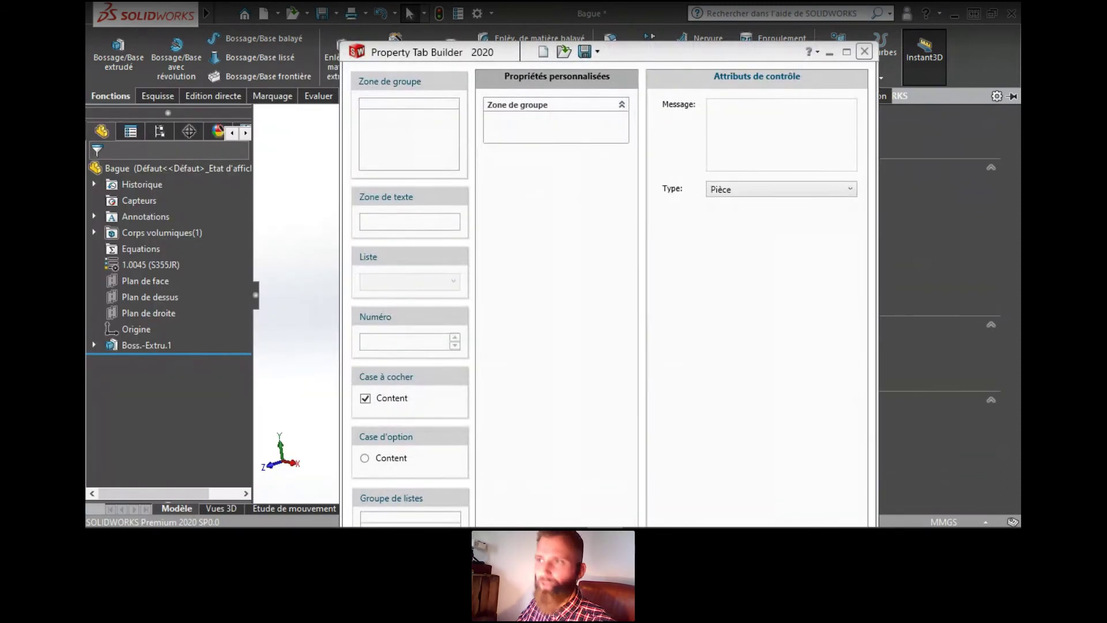
click(864, 51)
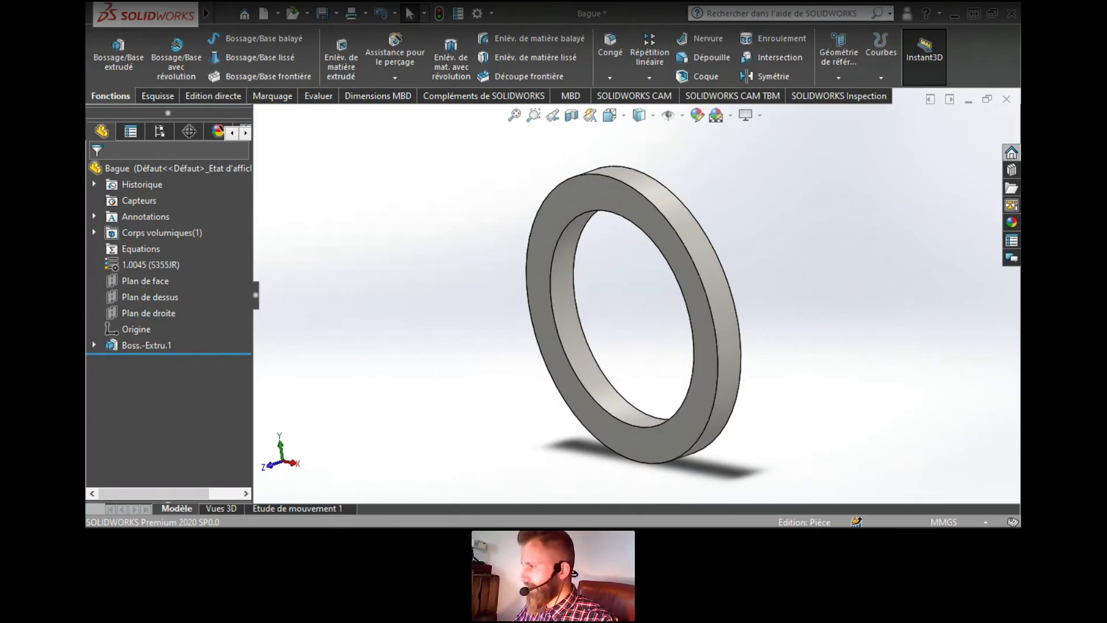
key(alt+Tab)
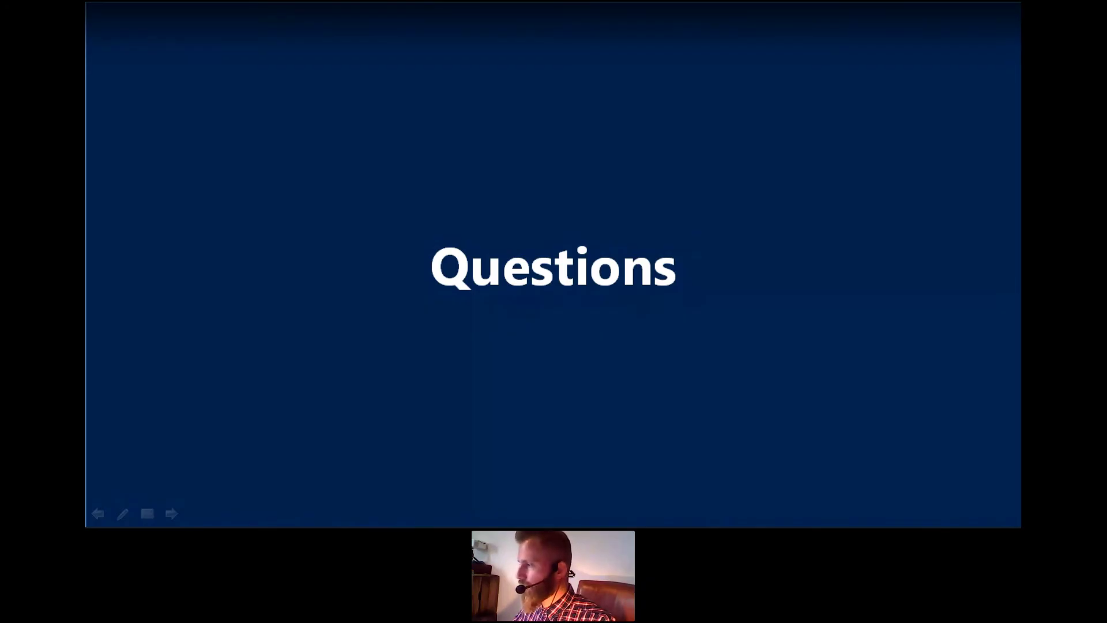
key(alt+Tab)
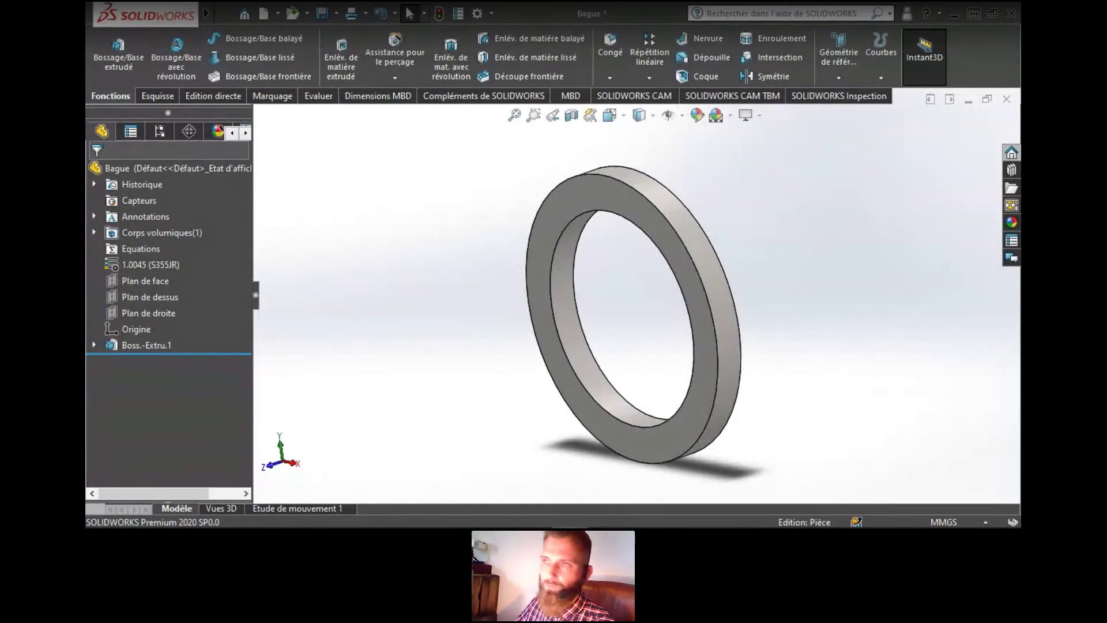
Launch Property Tab Builder and set the title of the new part form's group box to Liste
click(1011, 153)
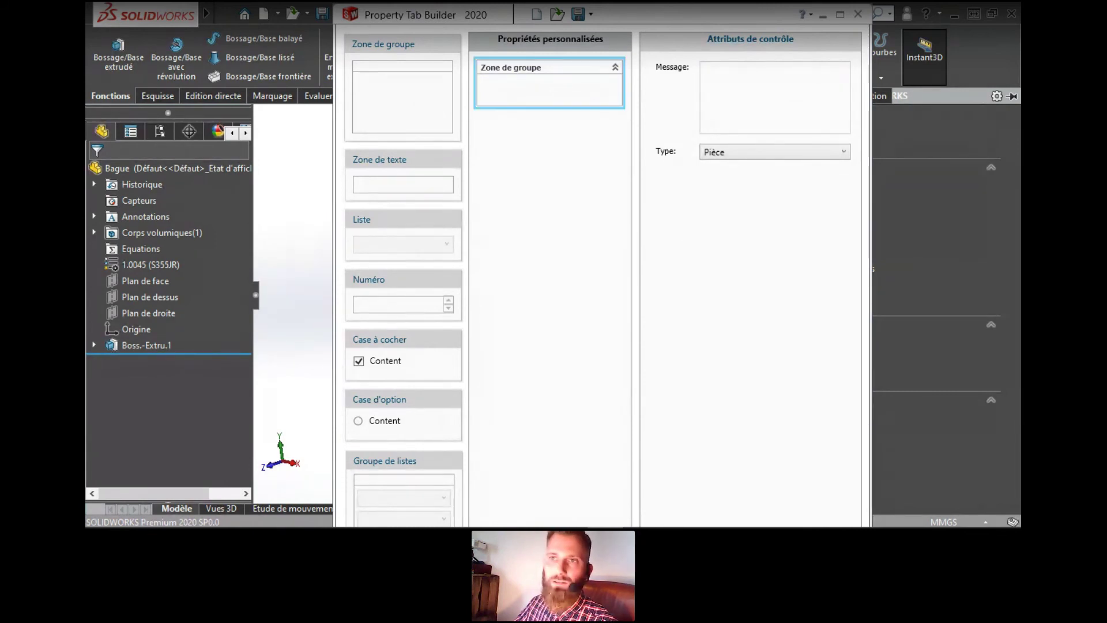
click(549, 86)
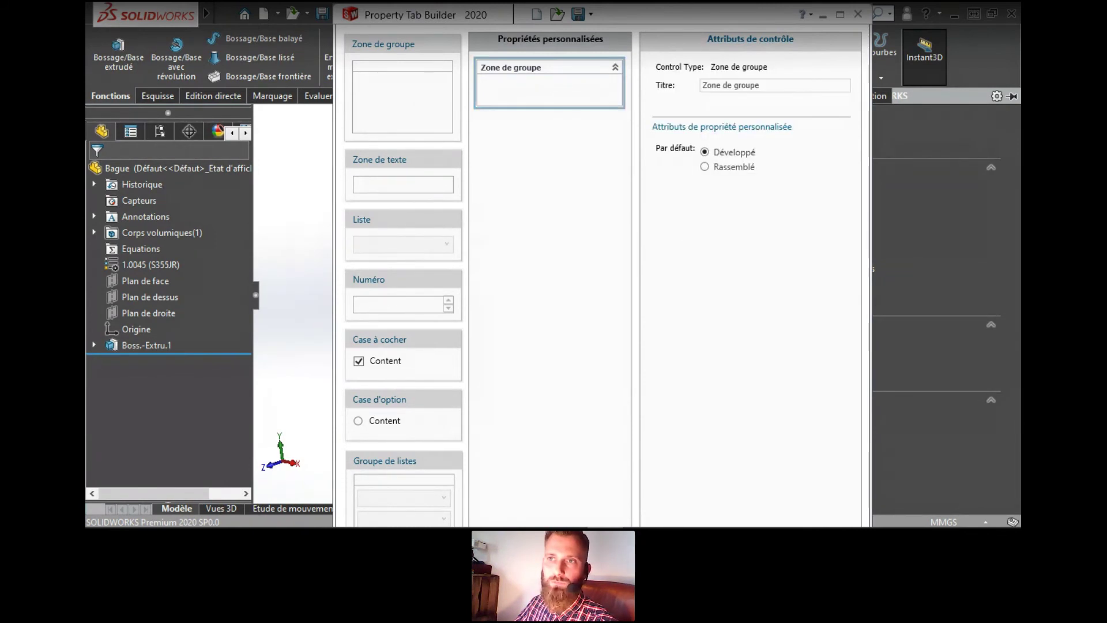
triple_click(731, 86)
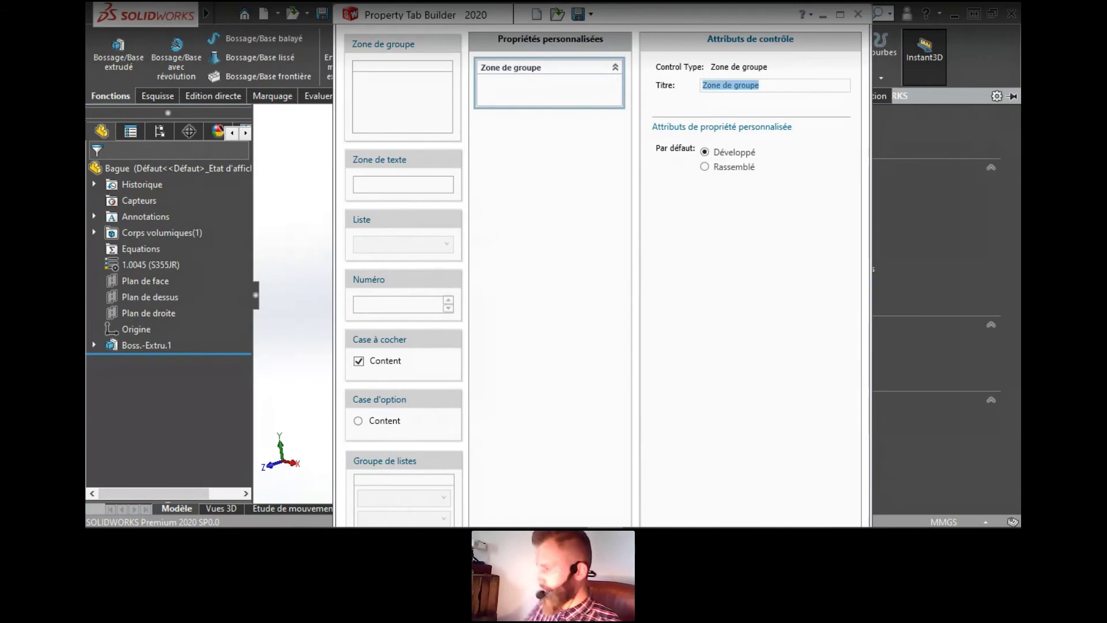
text(Liste)
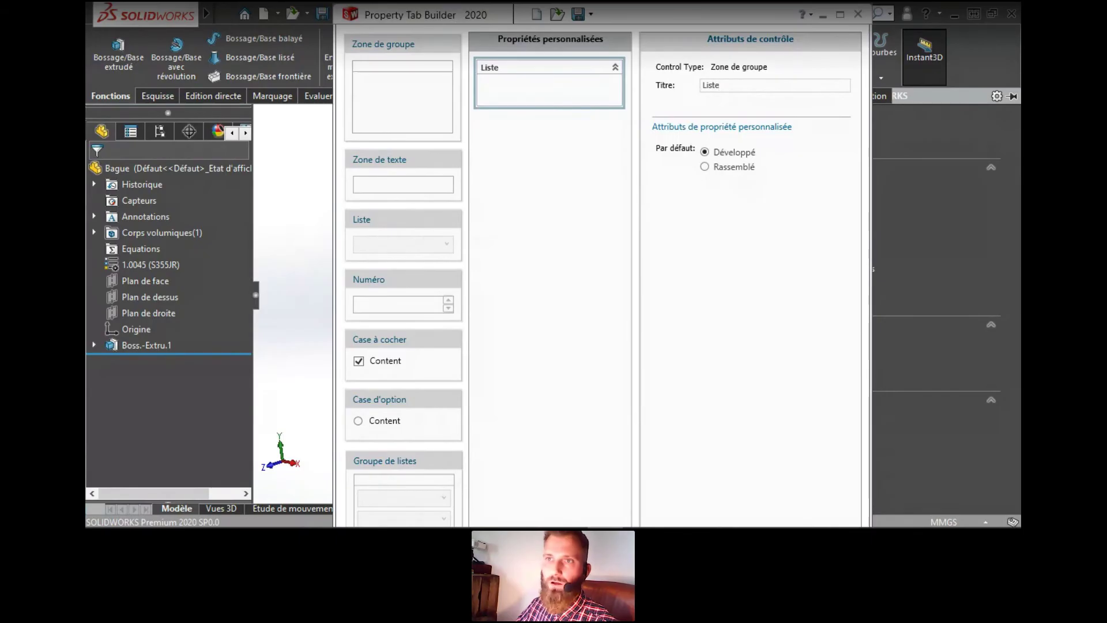
Add a list control inside the form's group box
click(549, 173)
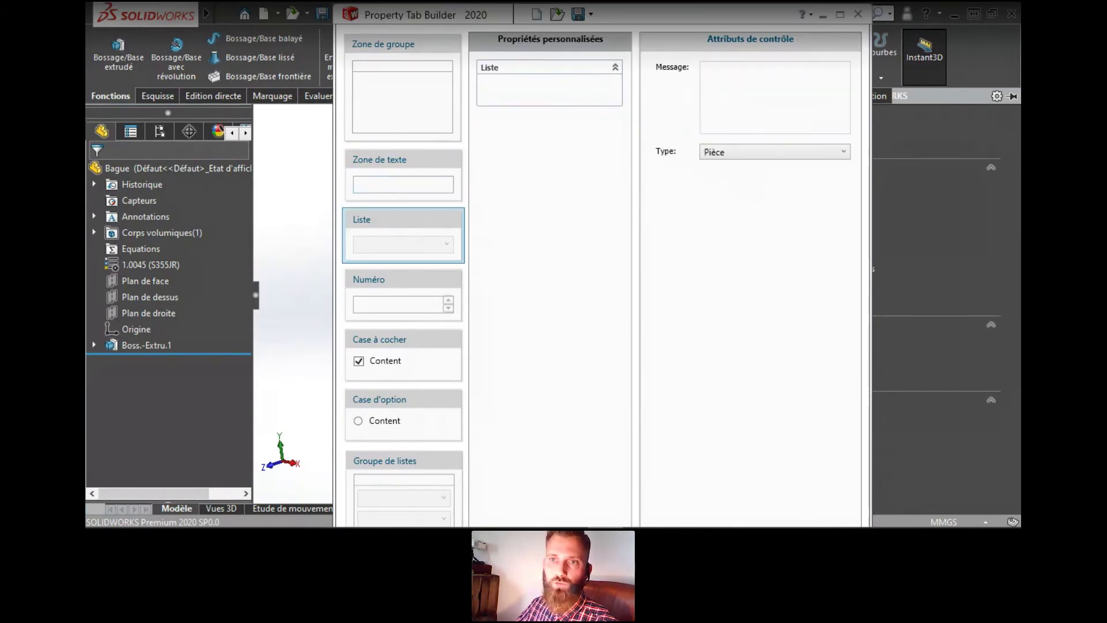
drag(403, 236, 549, 97)
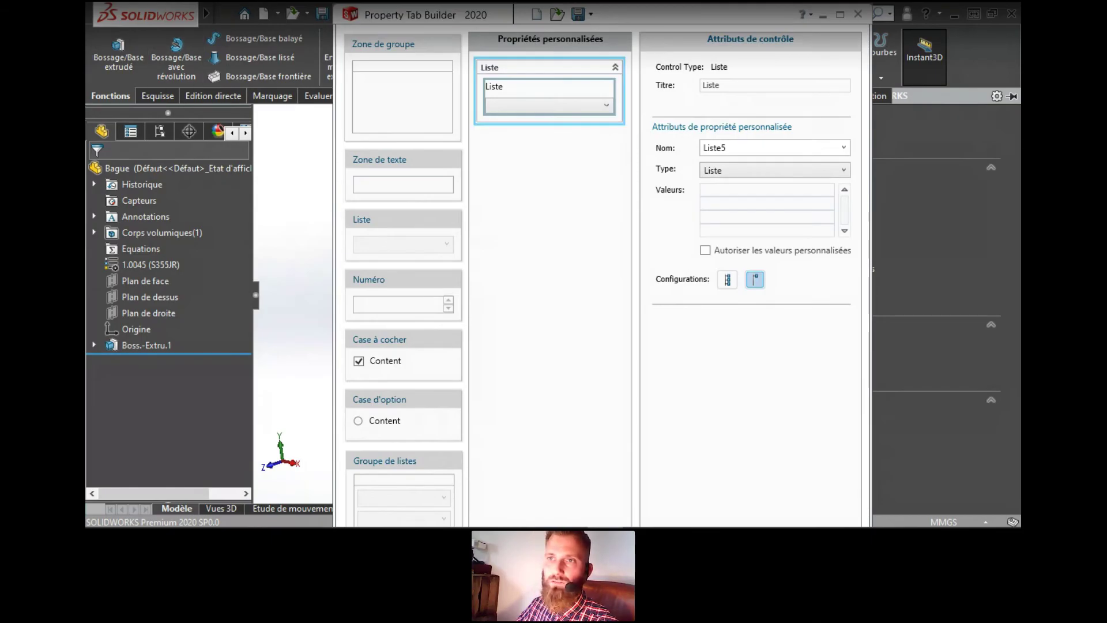
click(542, 68)
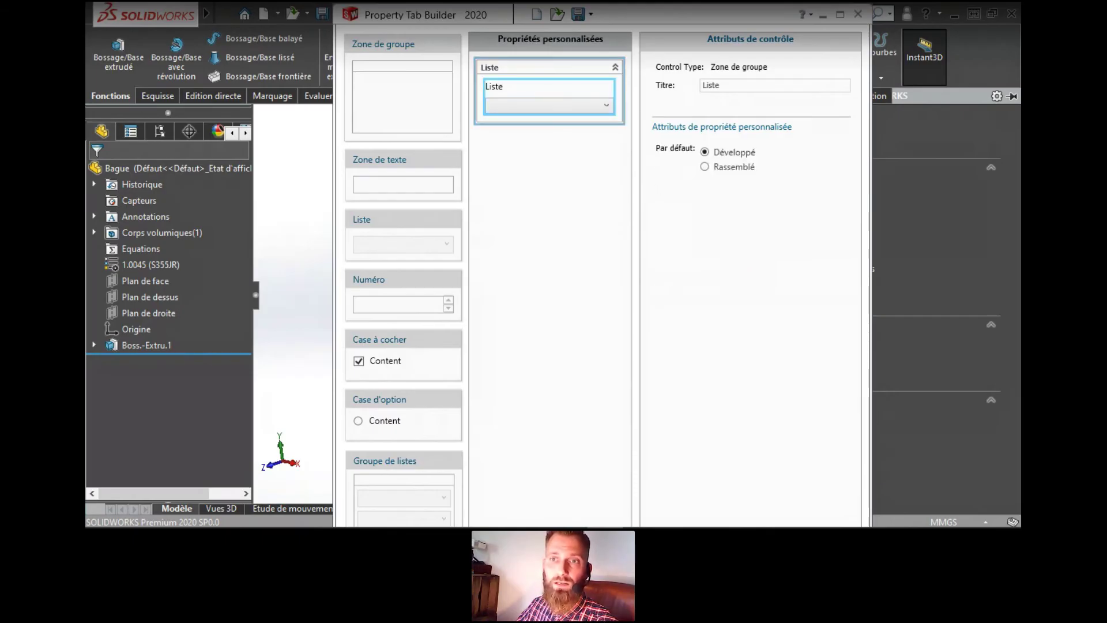
Set both the title and the custom property name of the new list to Liste_Diam_Ext
click(549, 96)
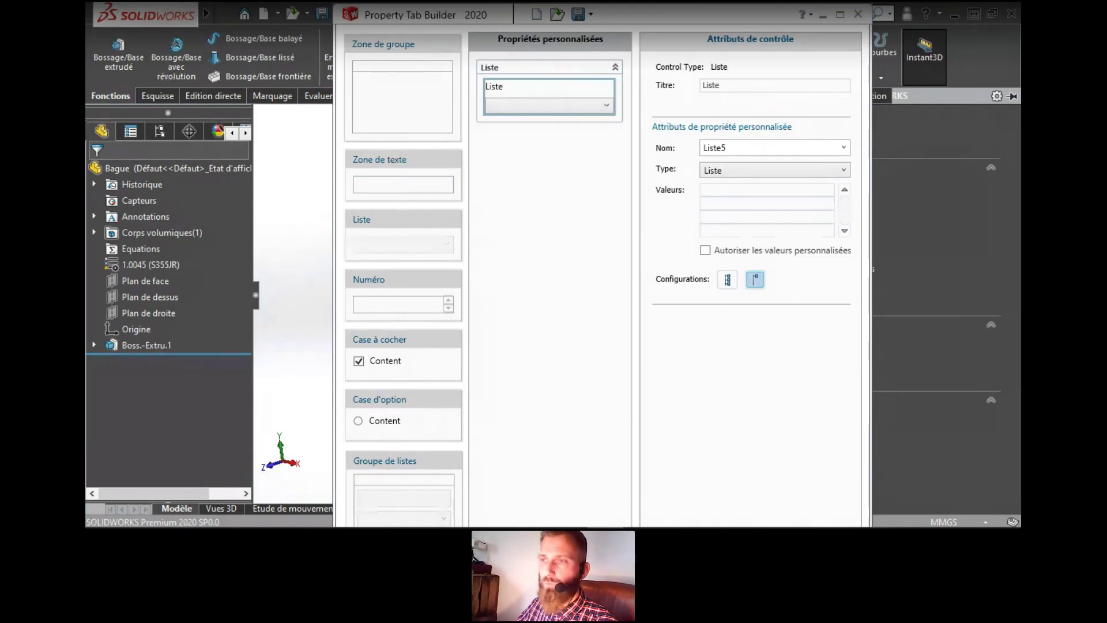
double_click(711, 86)
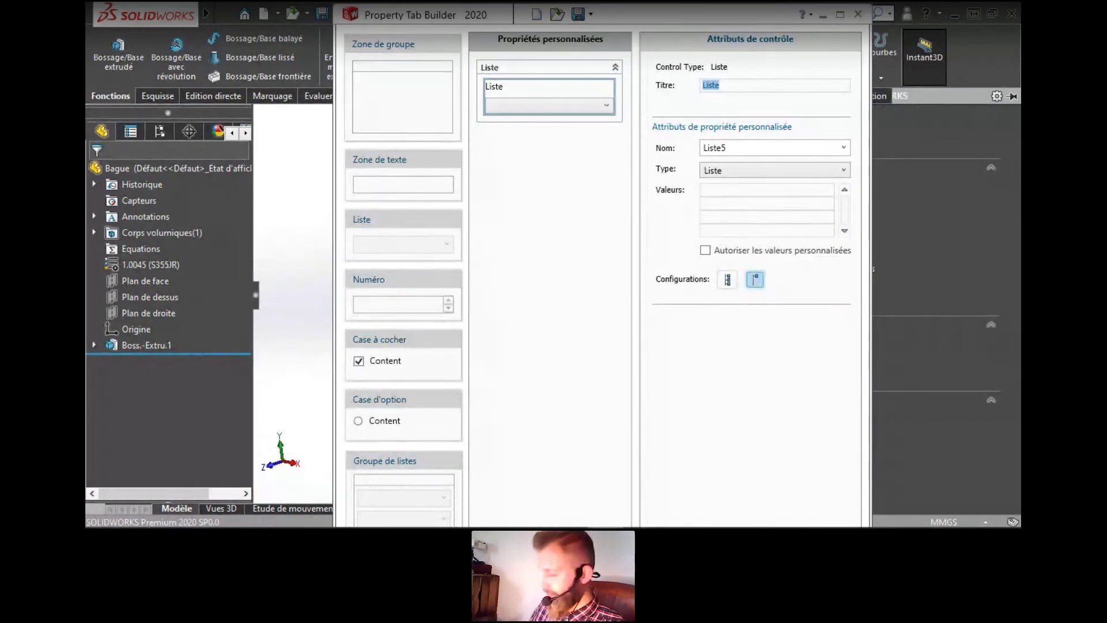
text(Liste)
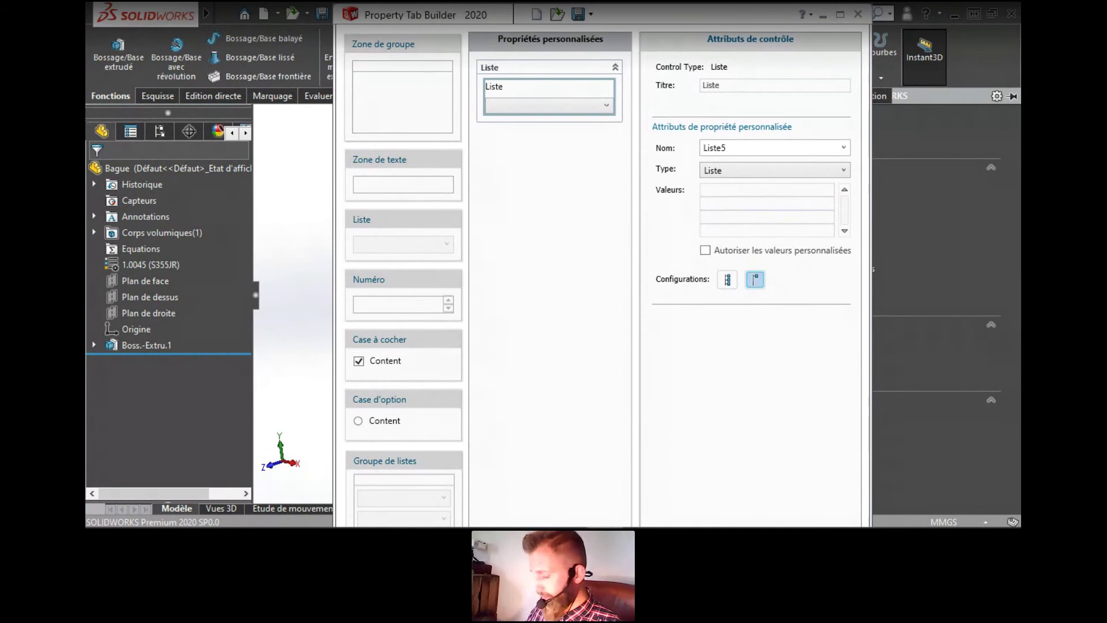
text(_Dia)
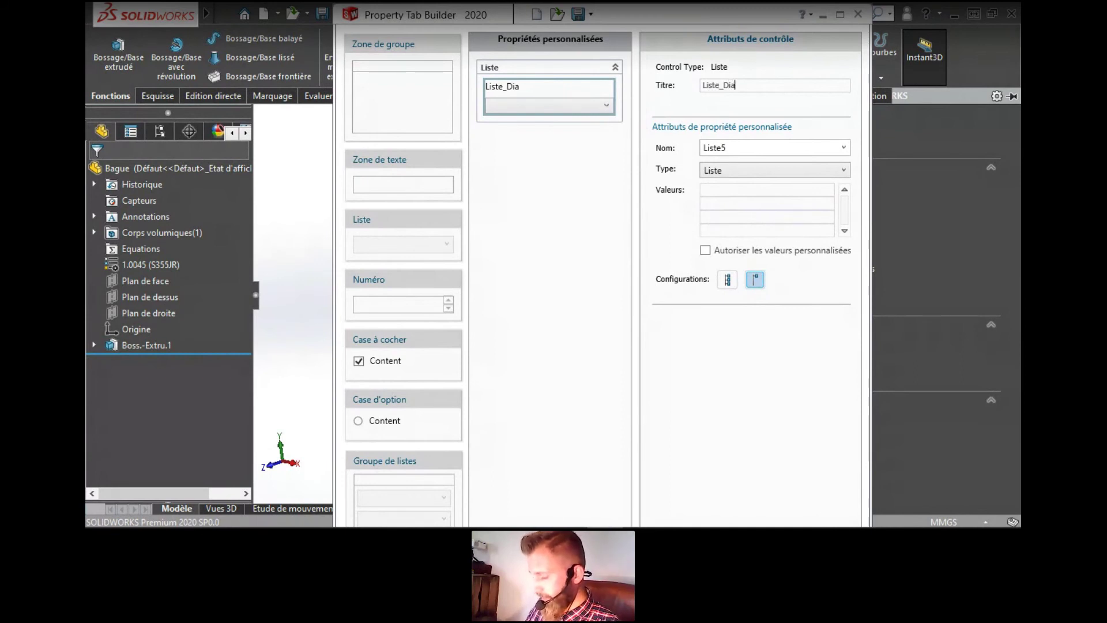
text(m_Ext)
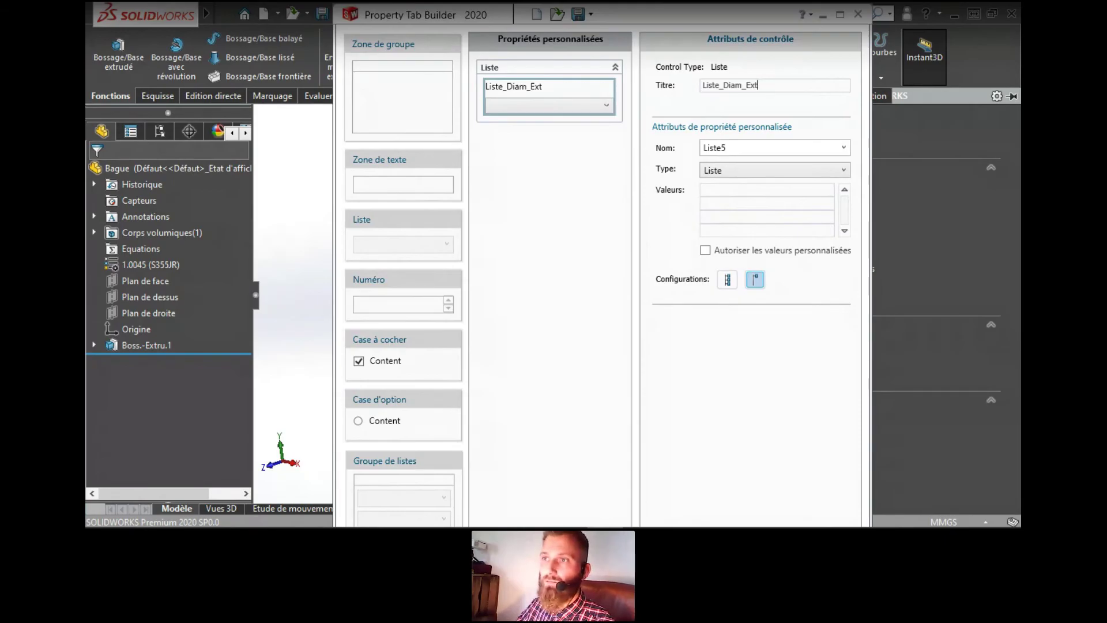
key(ctrl+a)
key(ctrl+c)
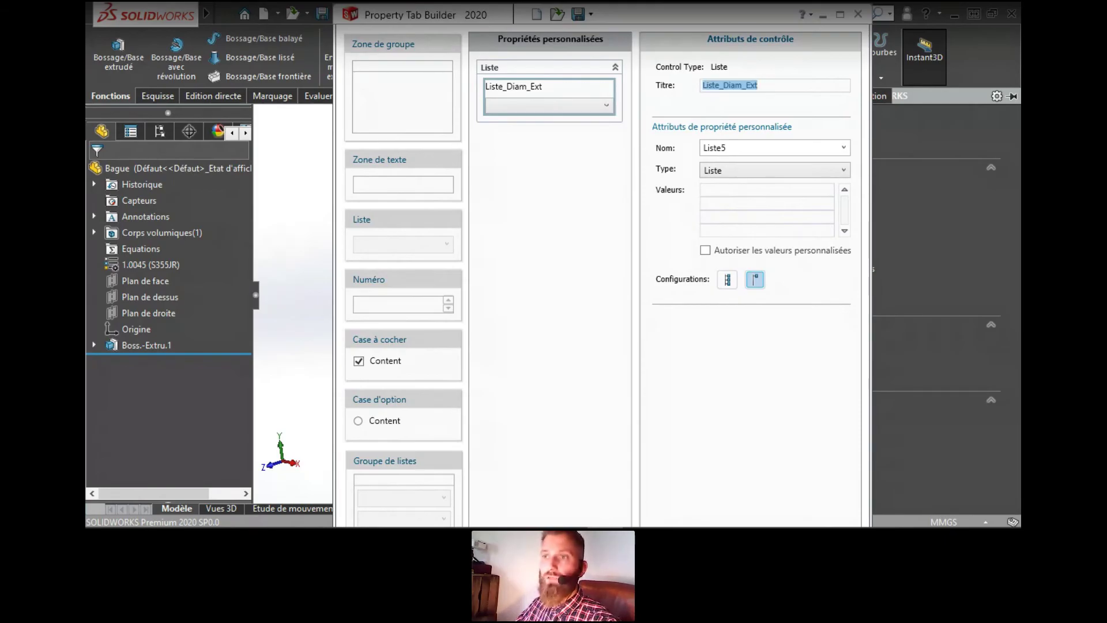
key(Tab)
key(ctrl+v)
key(Tab)
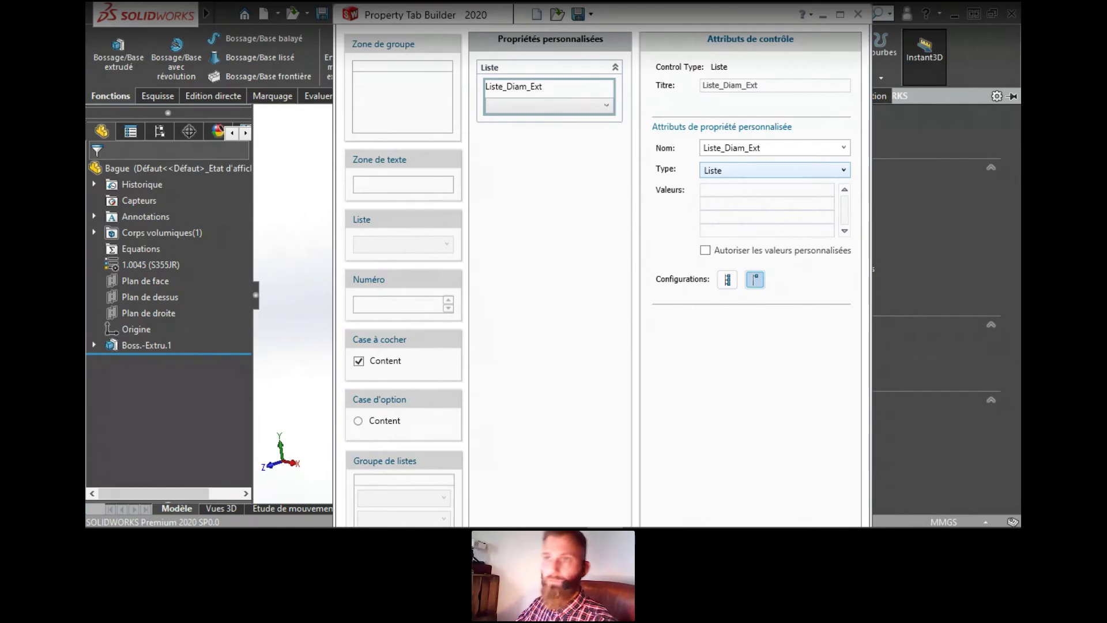
Try the Fichier Excel type for the Liste_Diam_Ext list and return the type to Liste
click(775, 171)
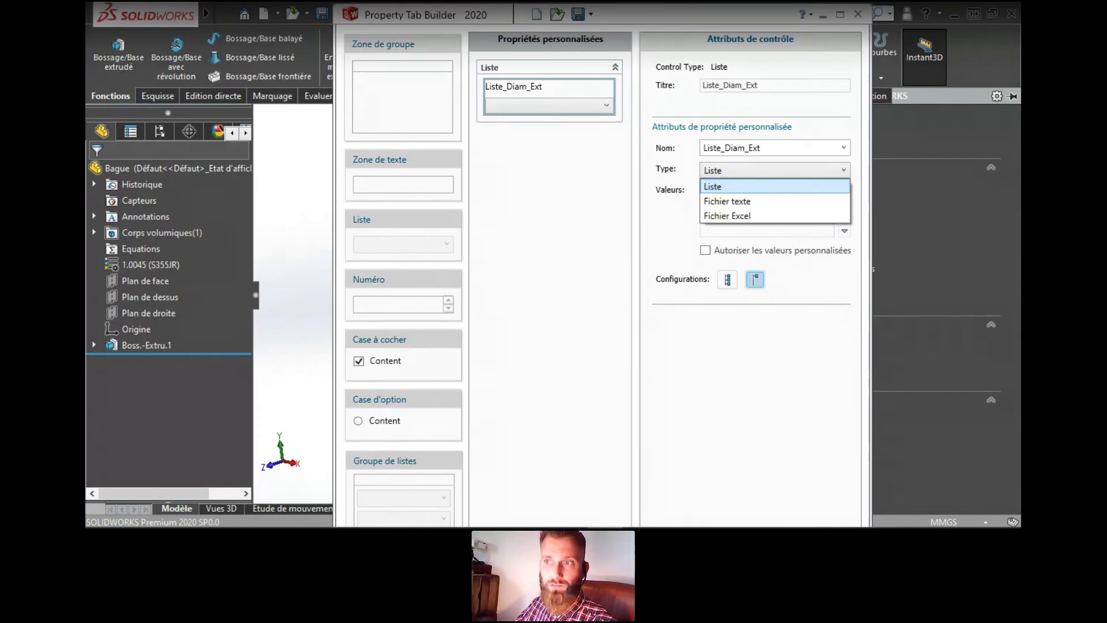
key(Down)
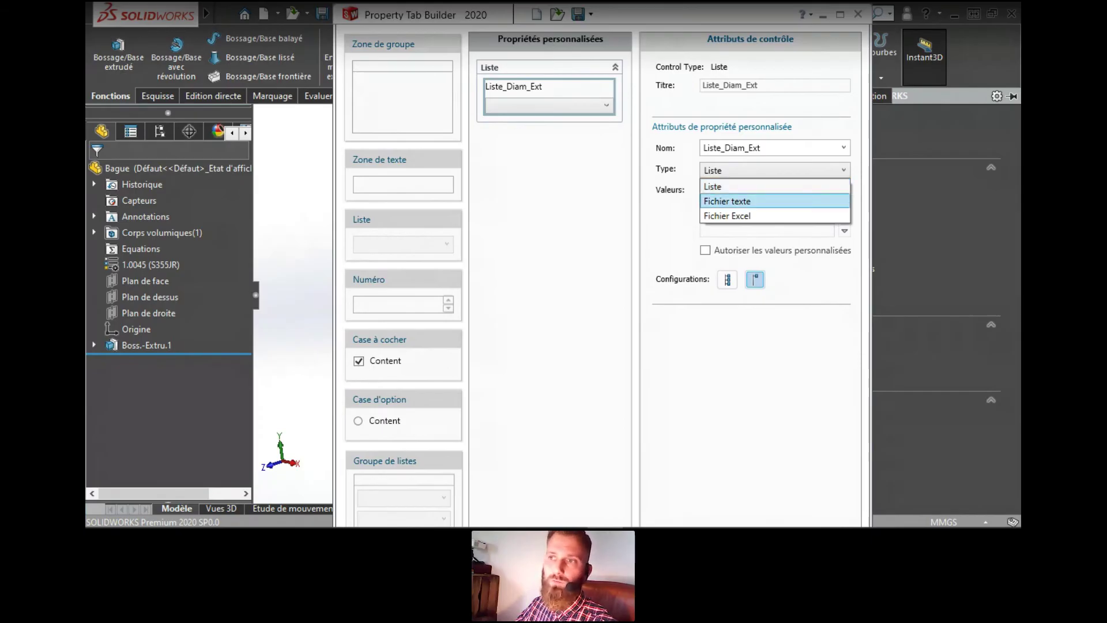
key(Down)
key(Return)
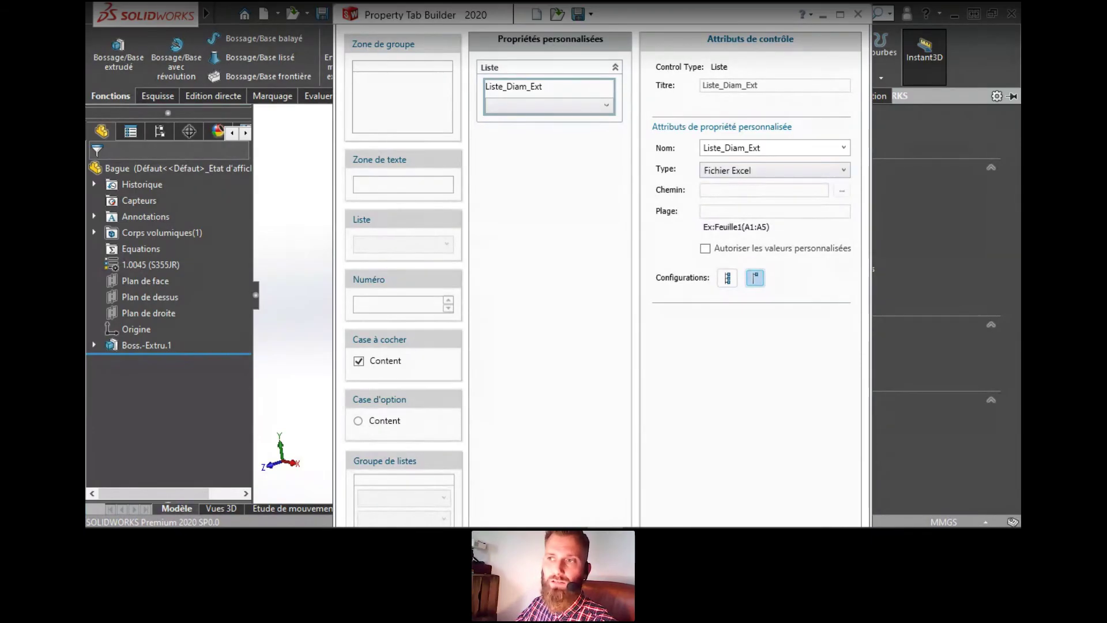
key(alt+Down)
key(Up)
key(Up)
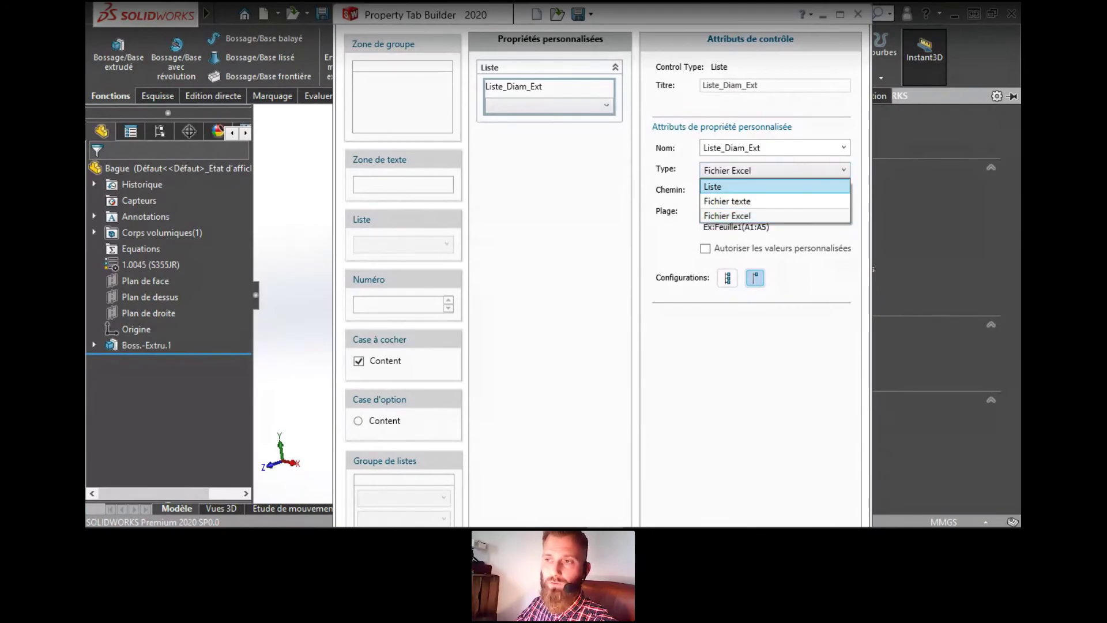
key(Return)
Enter 80, 90 and 100 as the selectable values of the Liste_Diam_Ext list
click(766, 189)
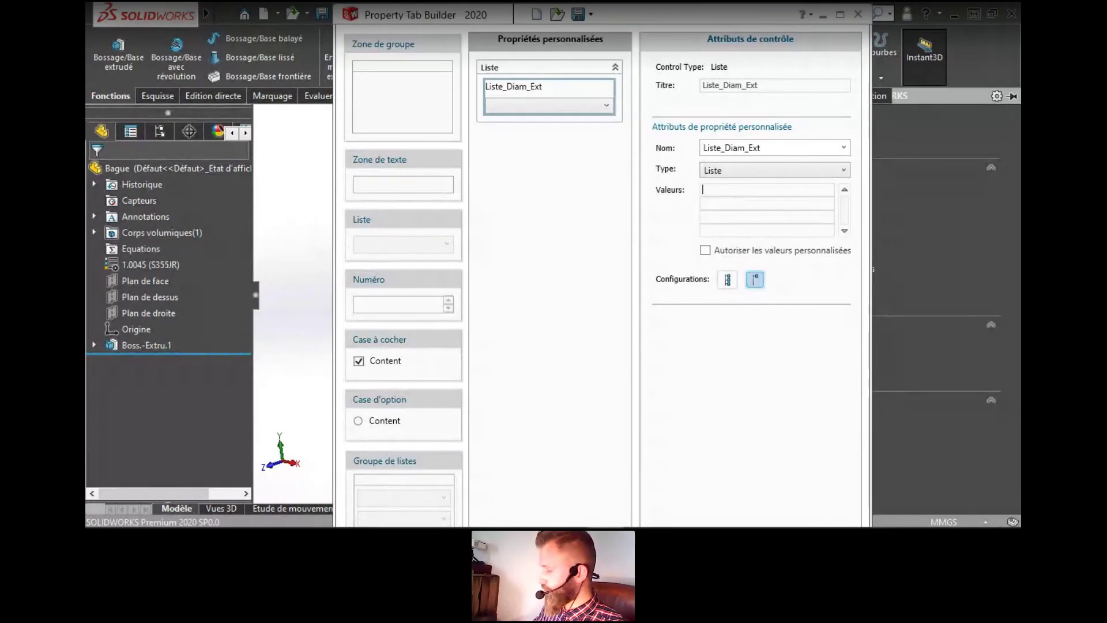
text(80)
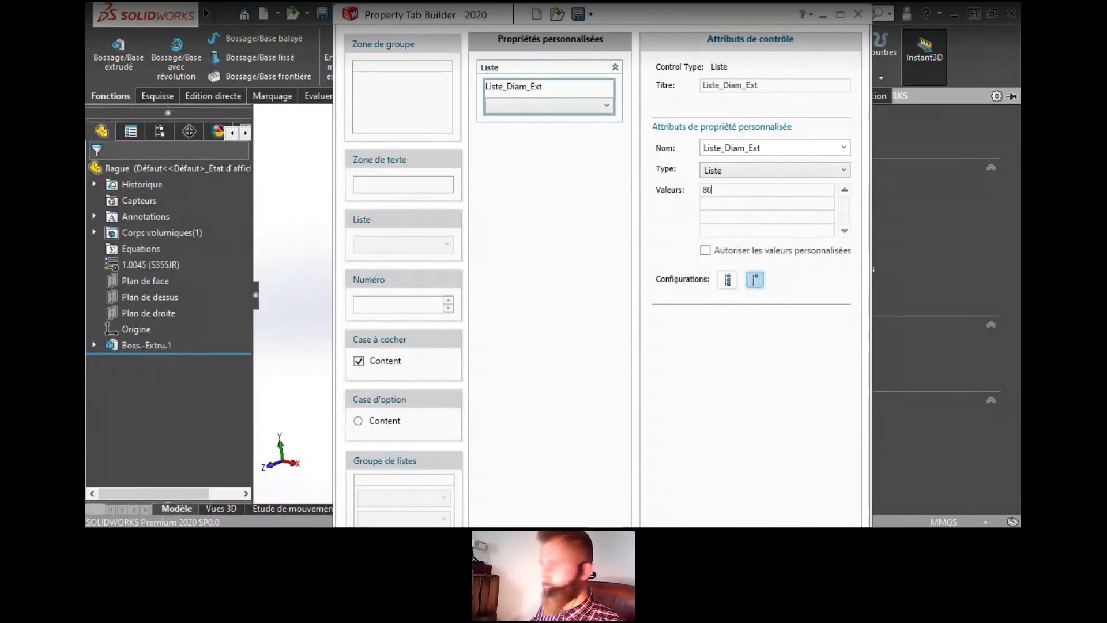
click(766, 203)
text(90 )
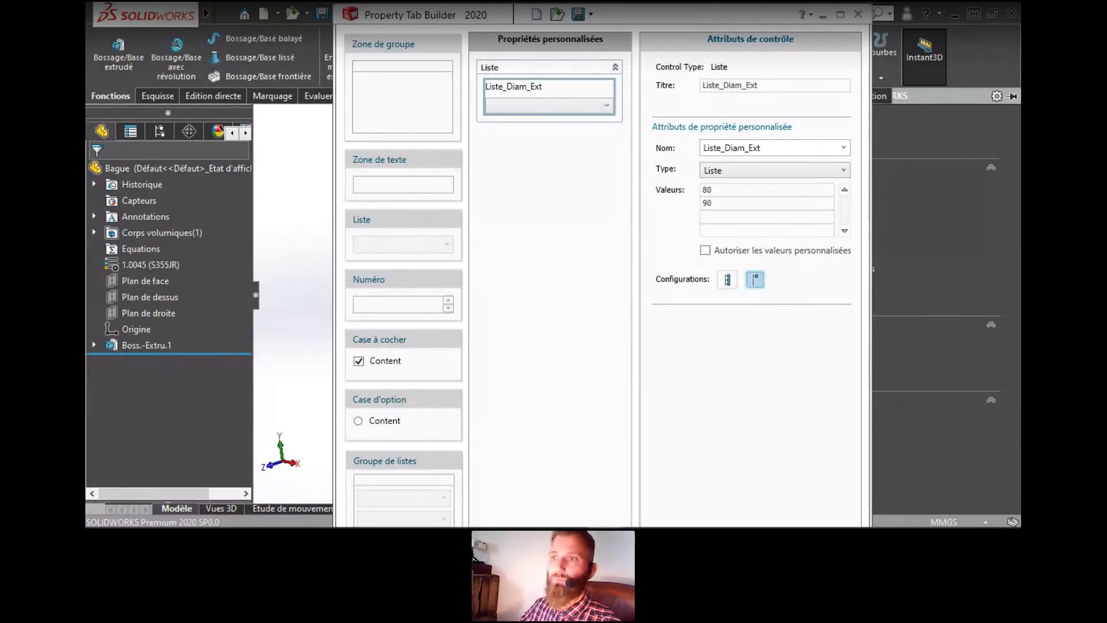
text(100)
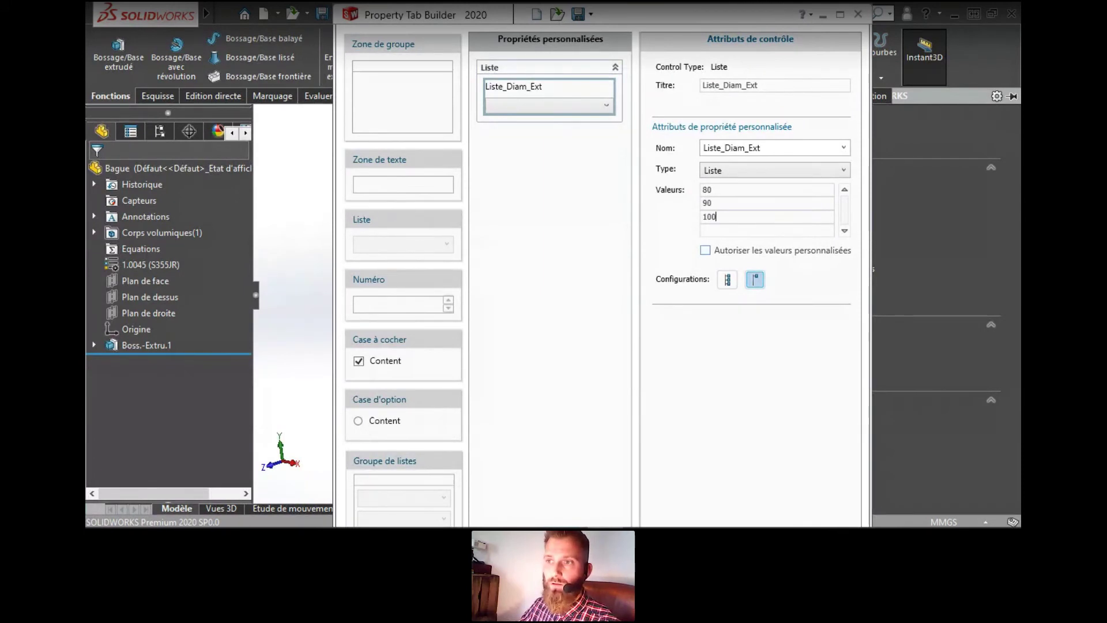
Try allowing custom values for the list, disallow them again, and switch the Configurations setting to its other option
click(706, 250)
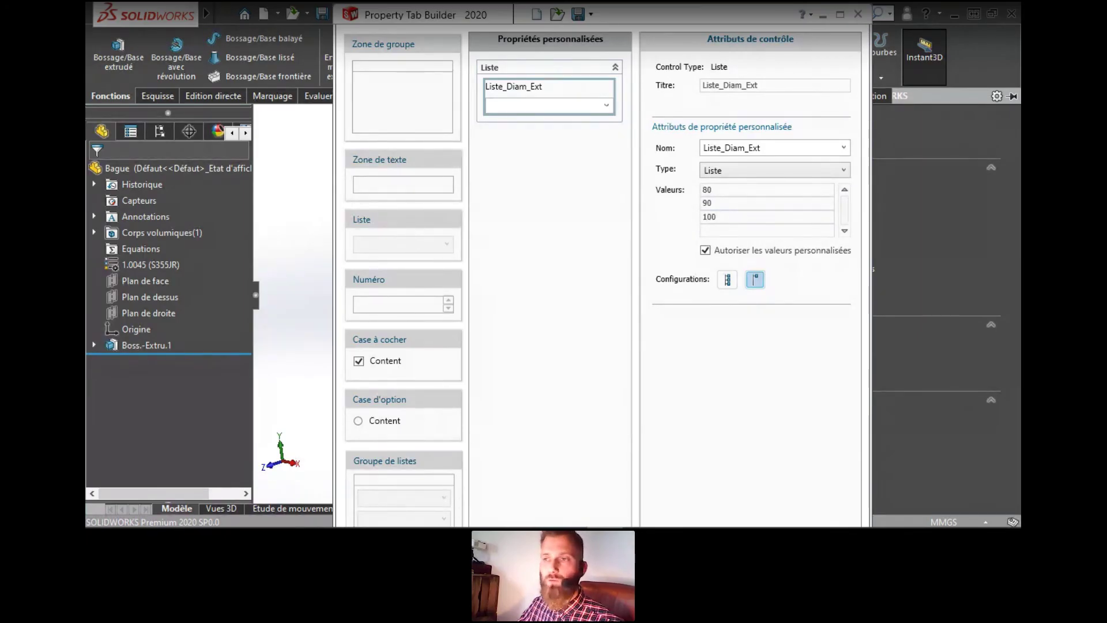
click(705, 250)
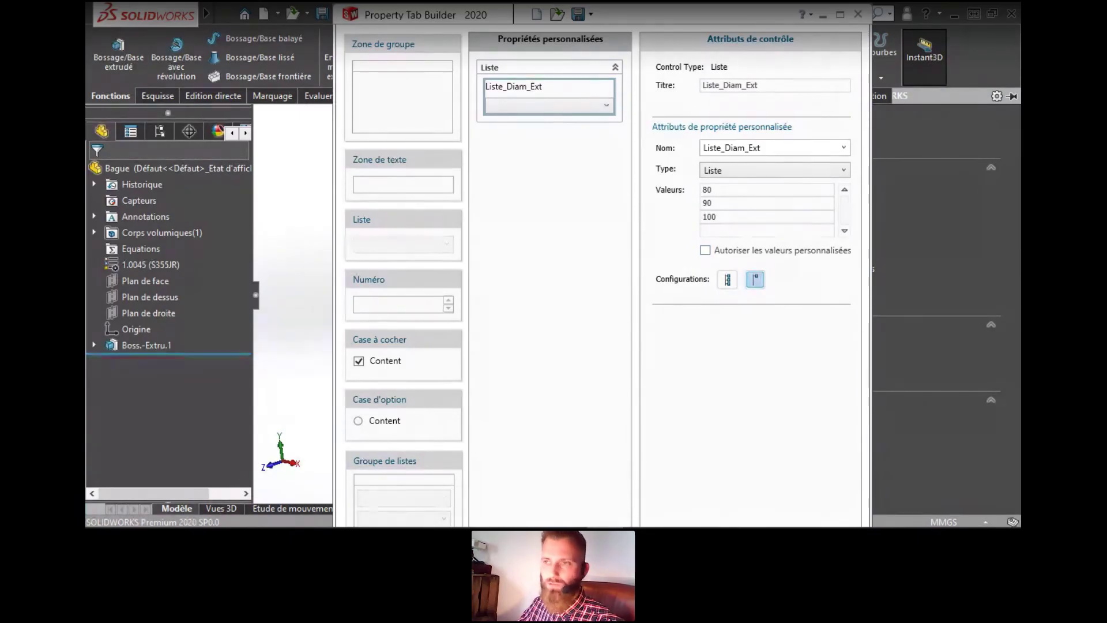
click(728, 279)
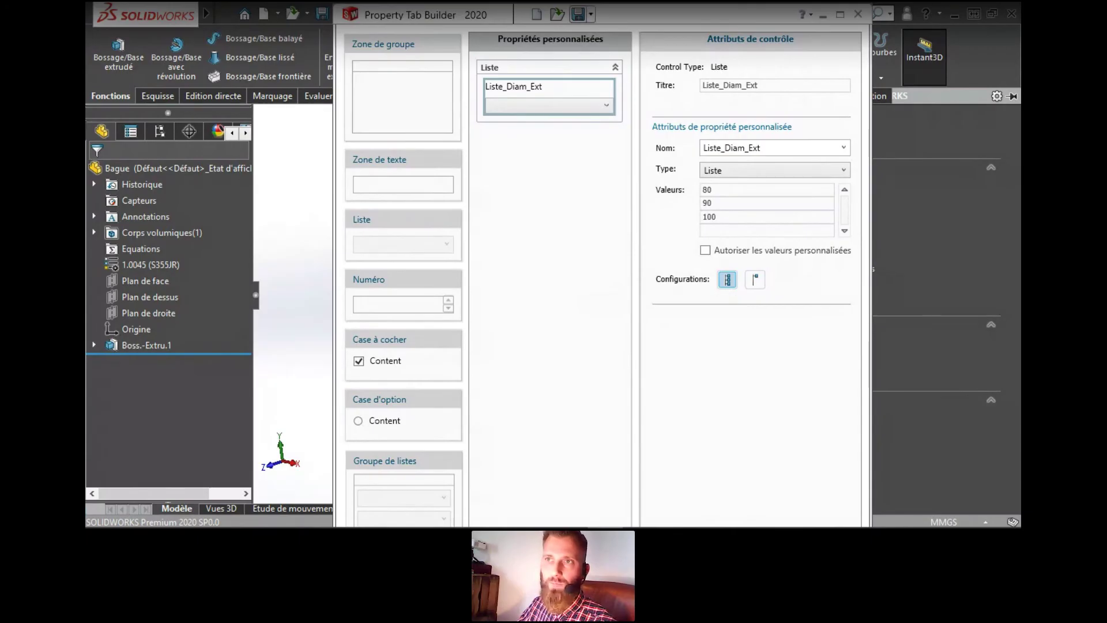
Save the form as the part property template Formulaire_Listes in the Template folder and close Property Tab Builder
click(591, 14)
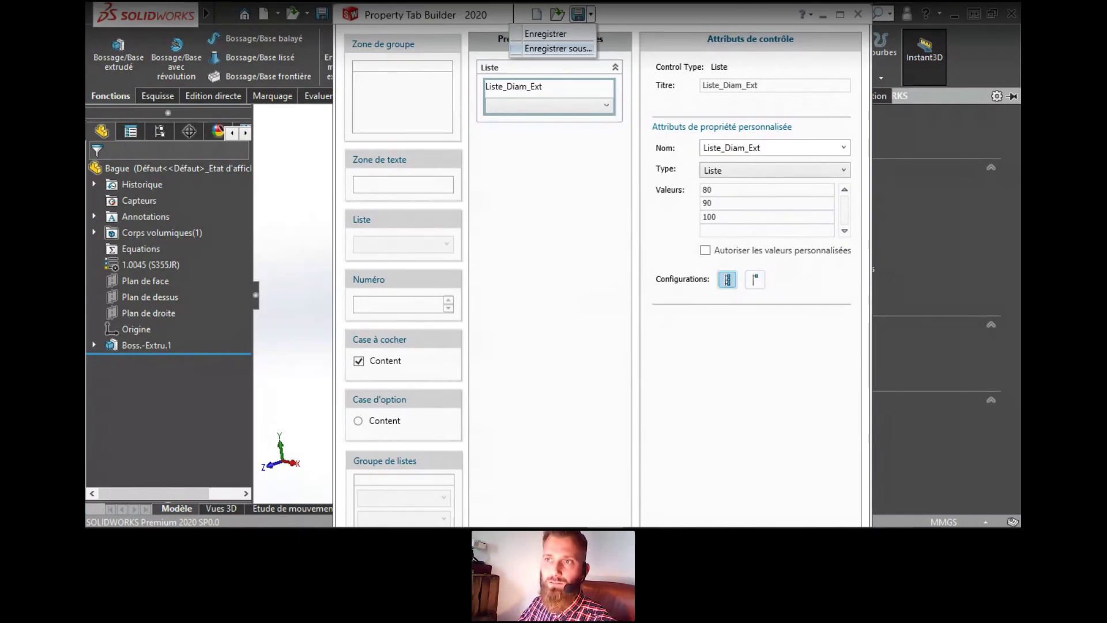
click(558, 49)
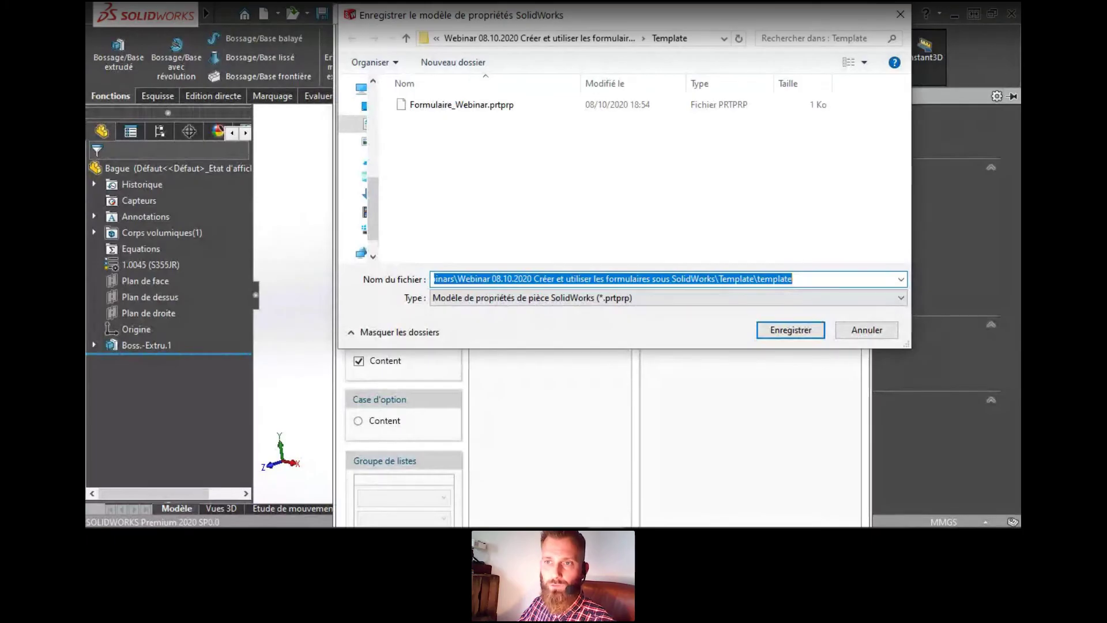
text(Fo)
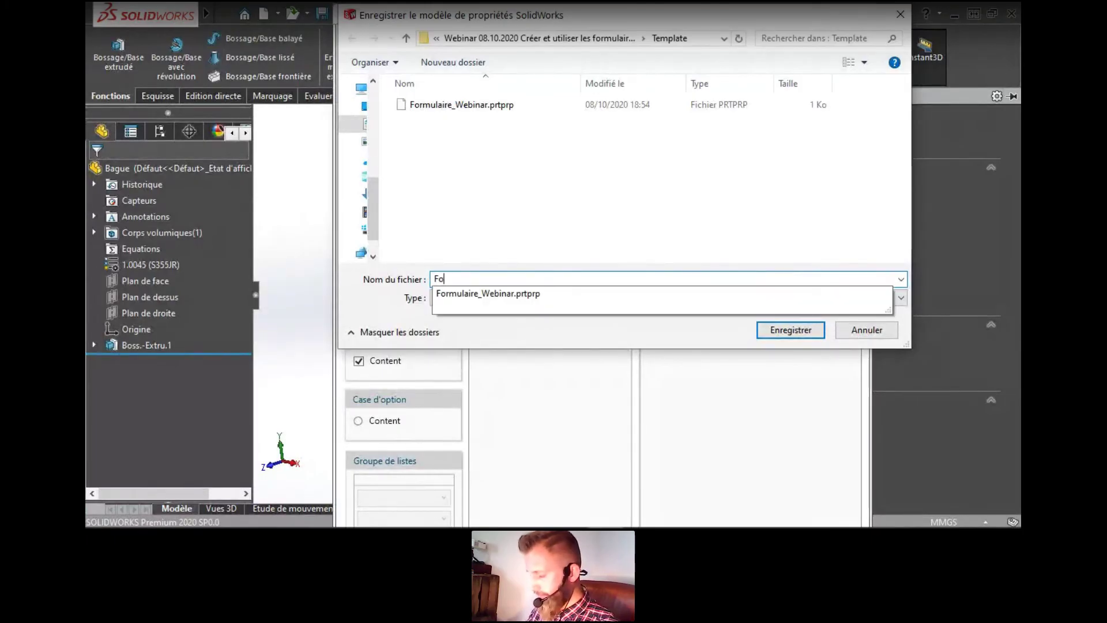
text(rmulaire_Listes)
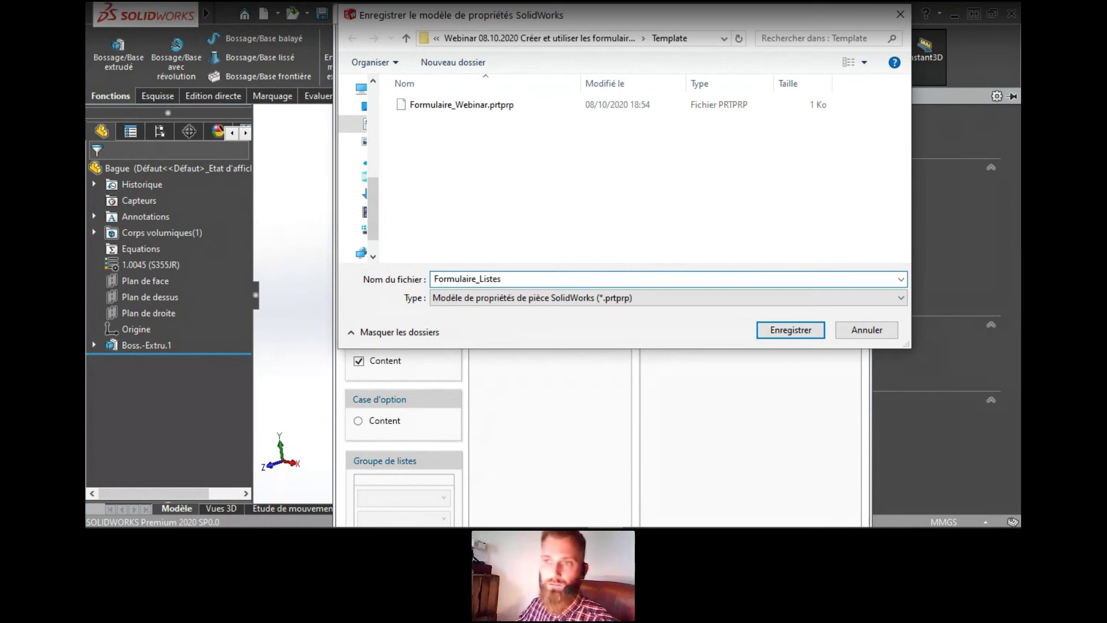
click(791, 330)
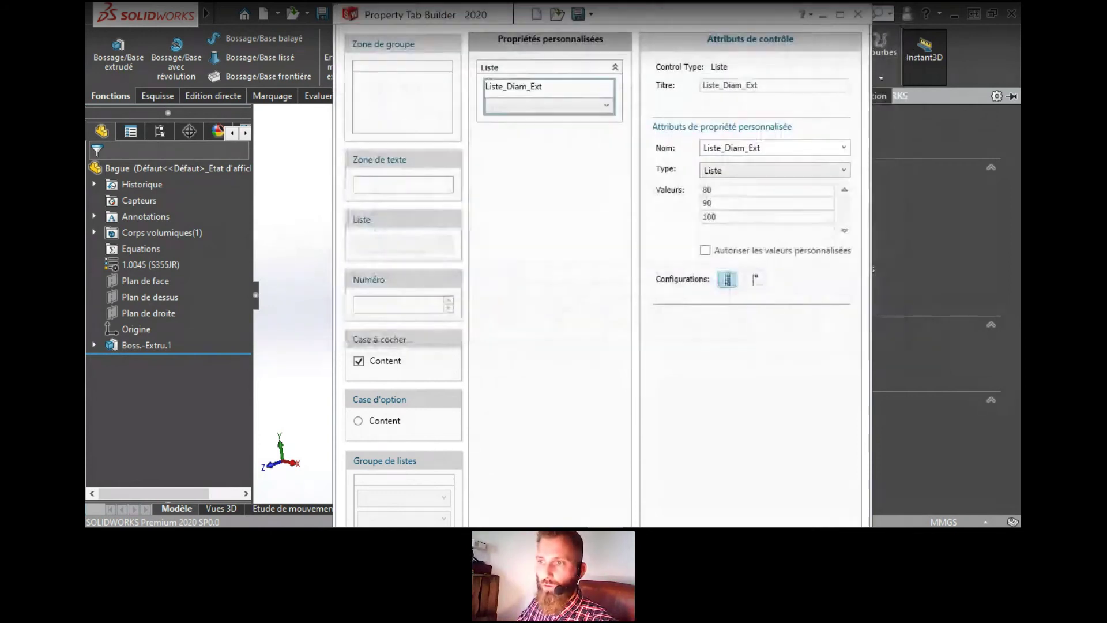
click(858, 14)
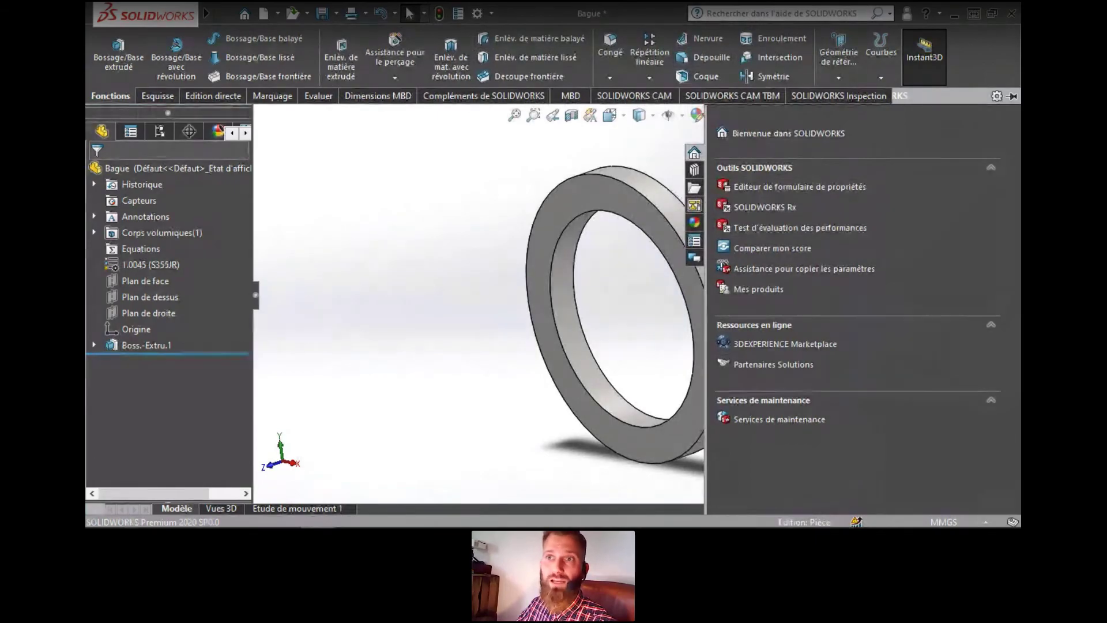
Check the folder path set for Fichiers de propriétés personnalisées in the system's file locations
click(490, 13)
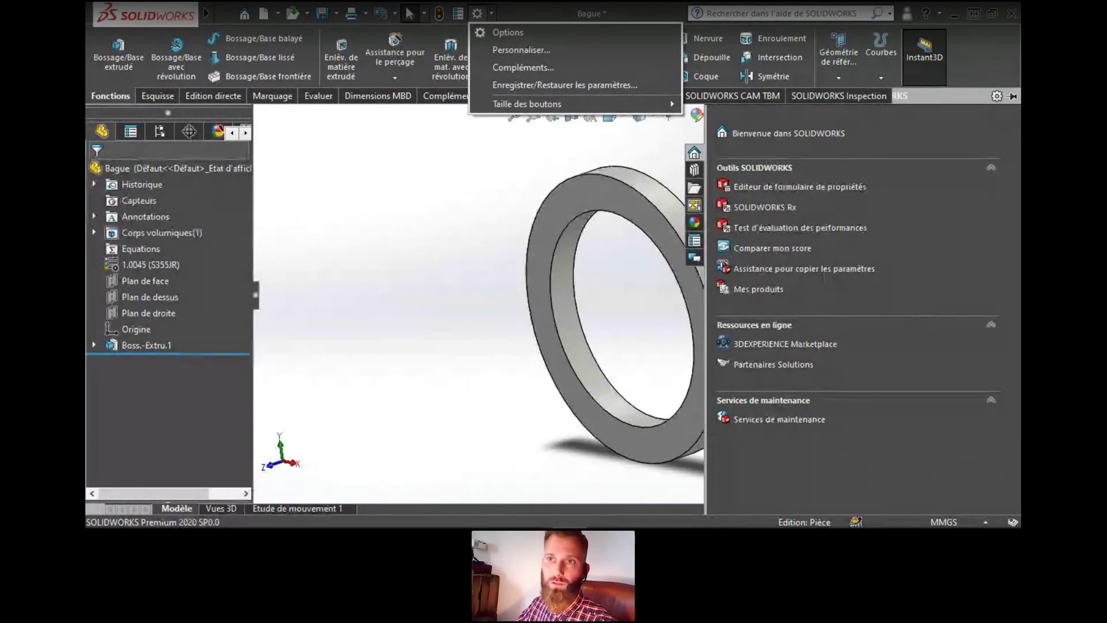
click(508, 33)
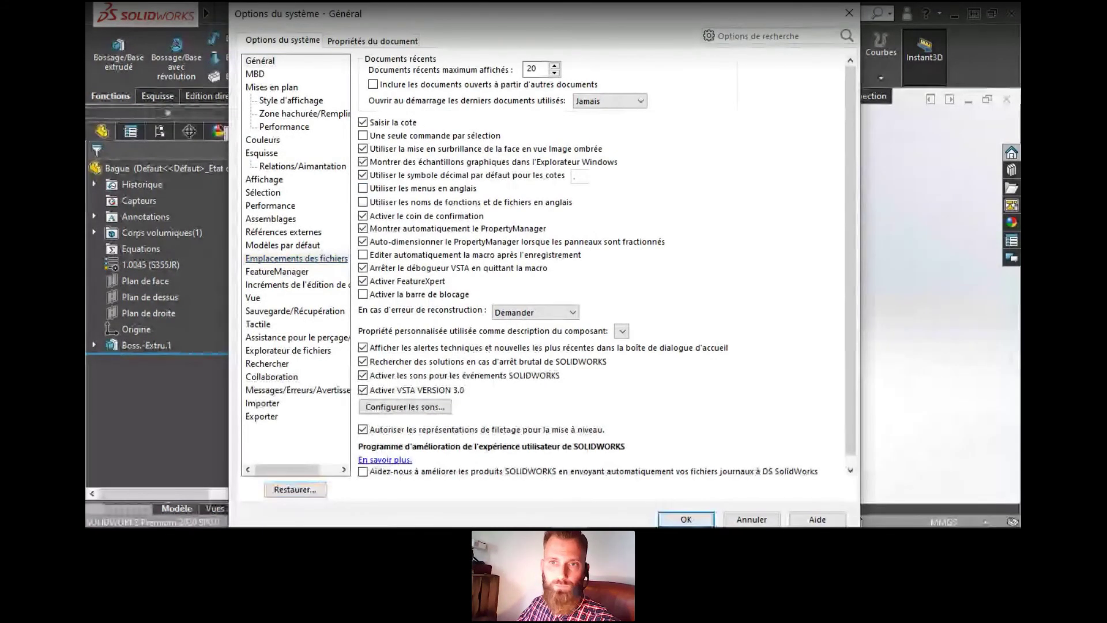
click(297, 258)
click(539, 74)
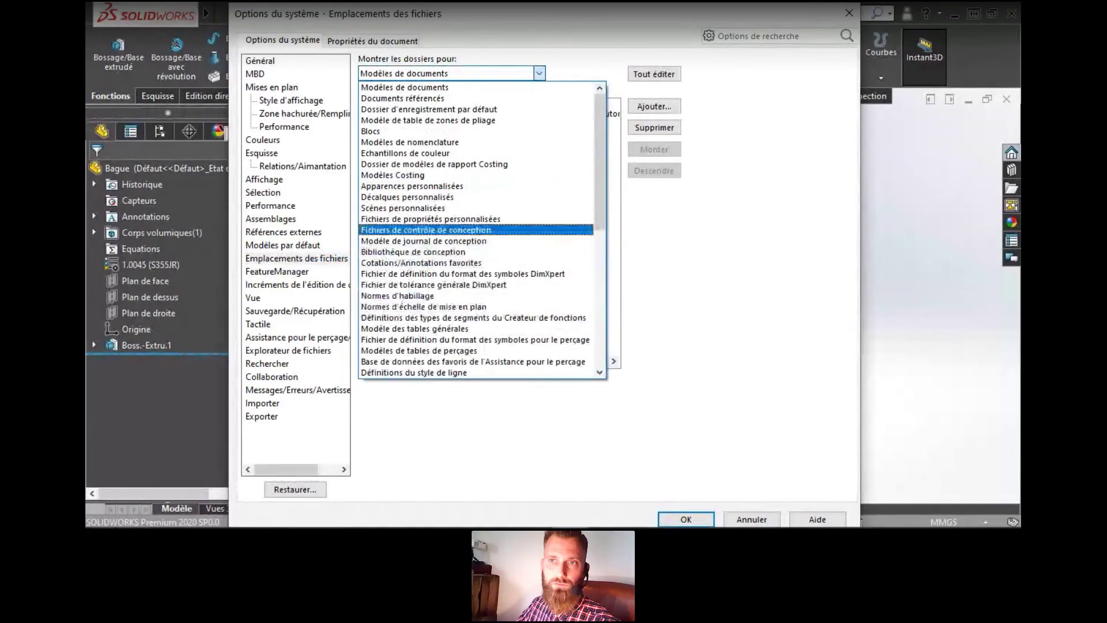
click(431, 219)
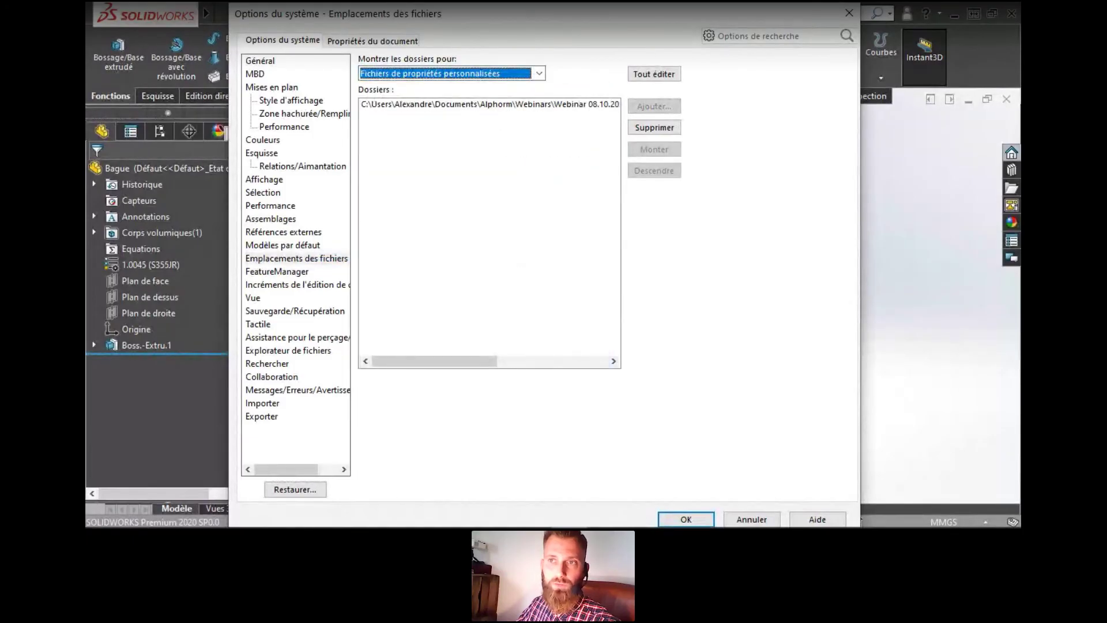
drag(434, 362, 545, 361)
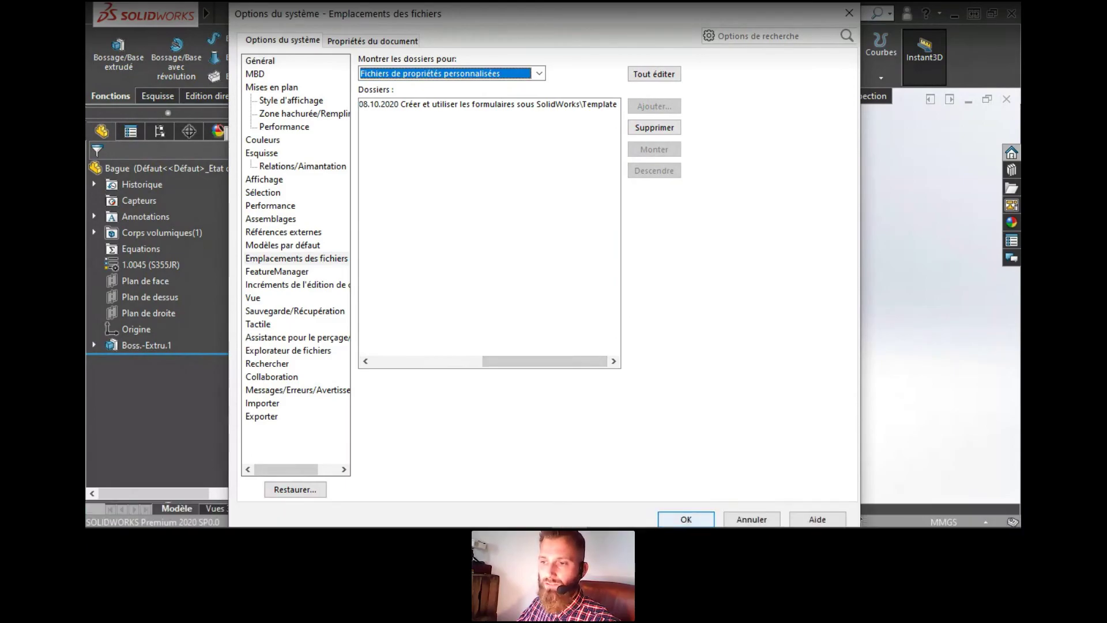
key(Return)
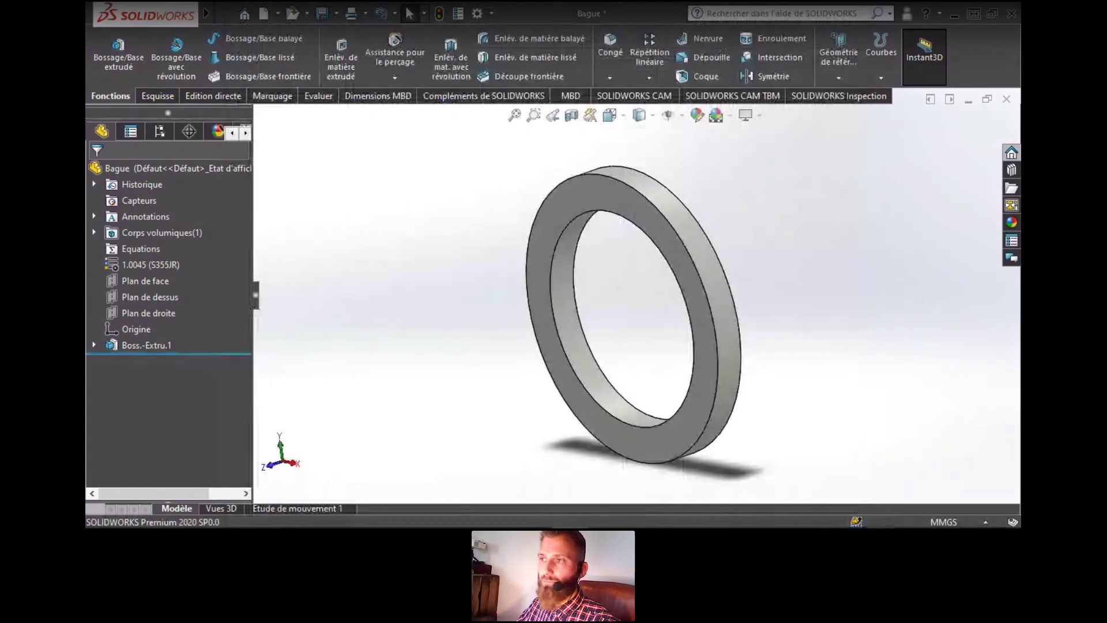
Set the part's custom property template to Aucun, after trying Formulaire_Listes.prtprp
click(1012, 241)
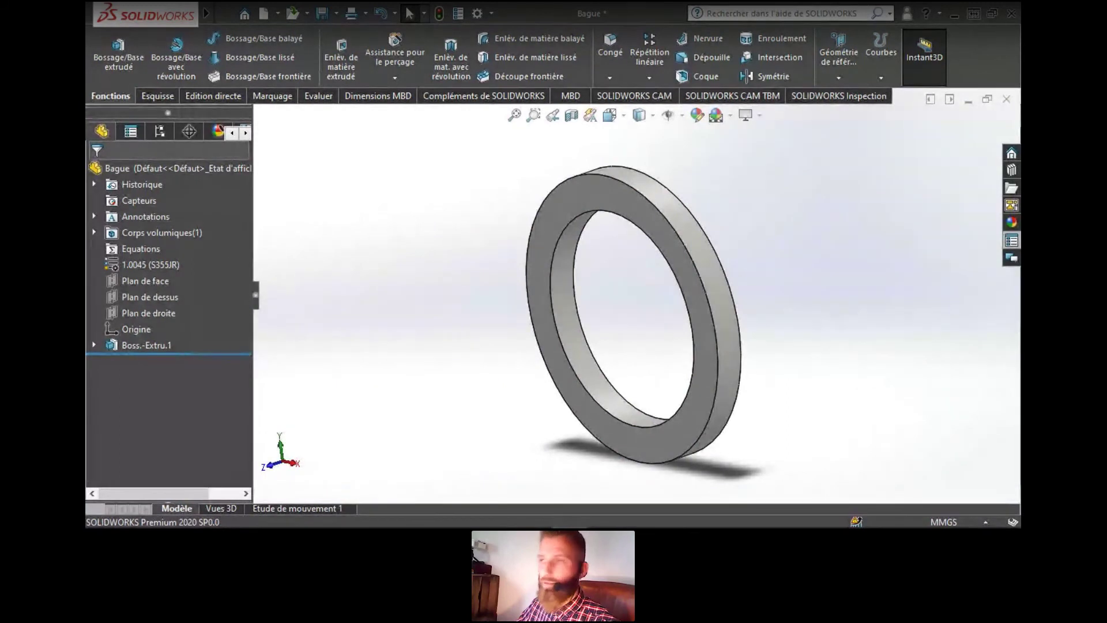
click(1012, 240)
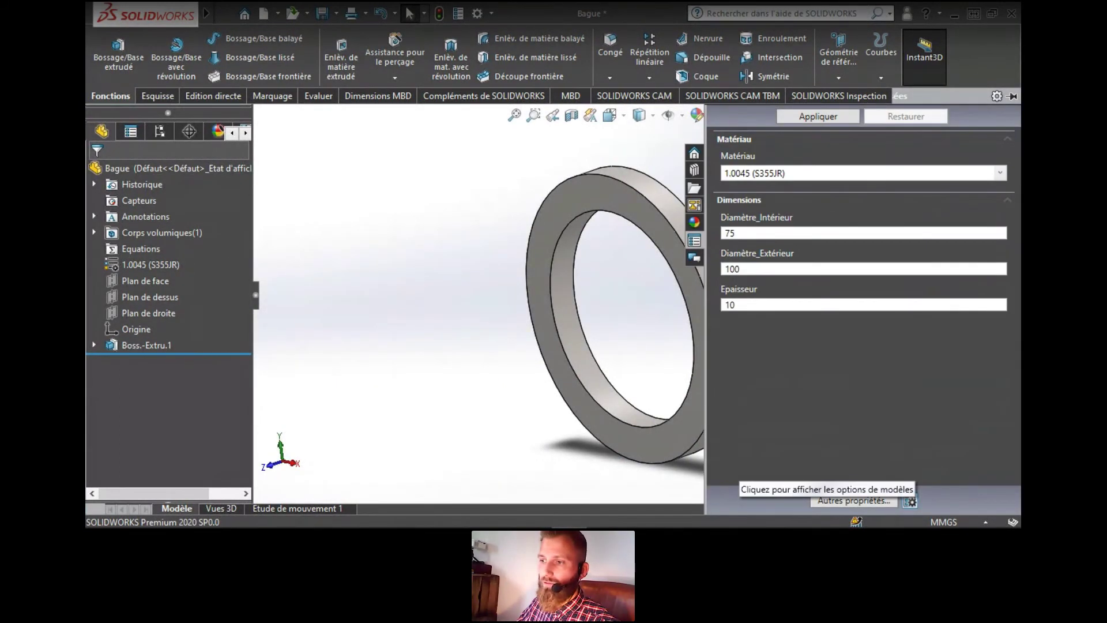
click(910, 502)
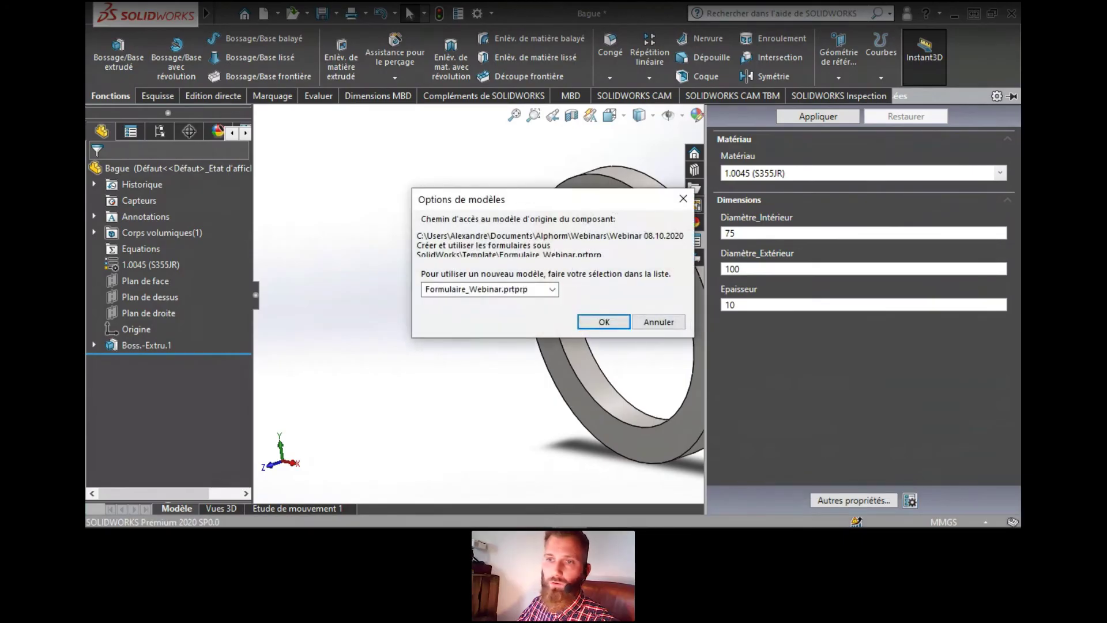
click(552, 290)
click(490, 313)
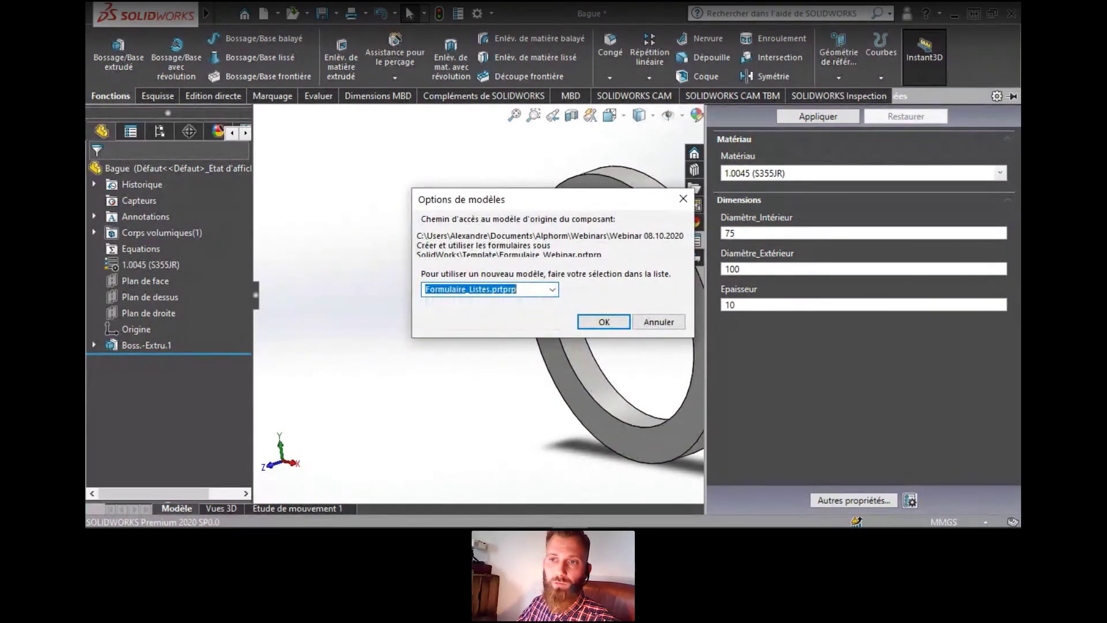
click(552, 290)
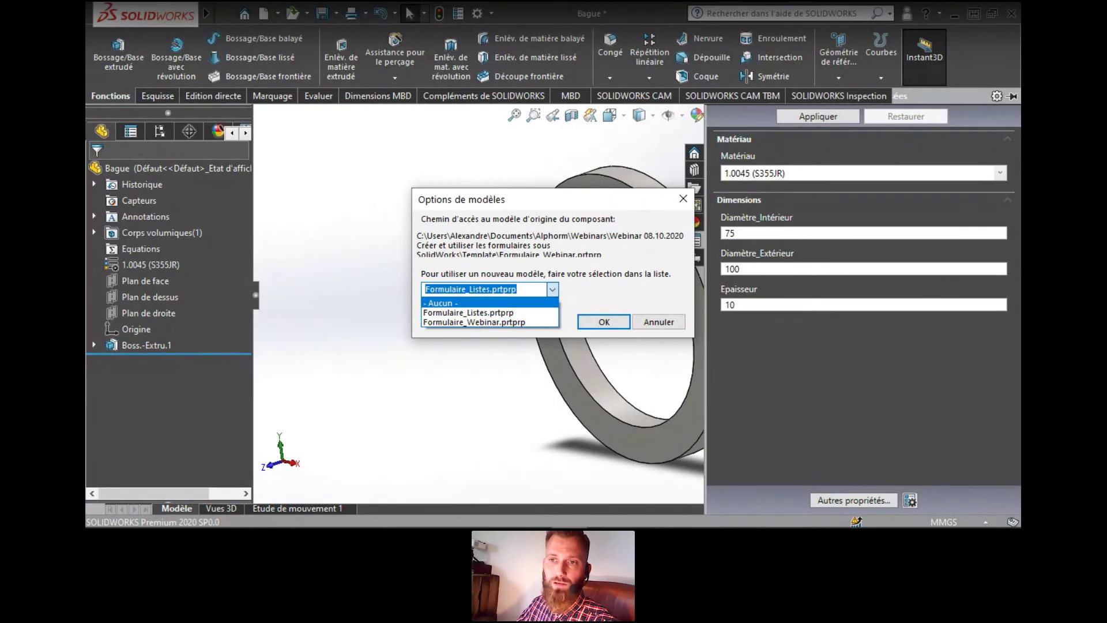
click(462, 299)
click(604, 322)
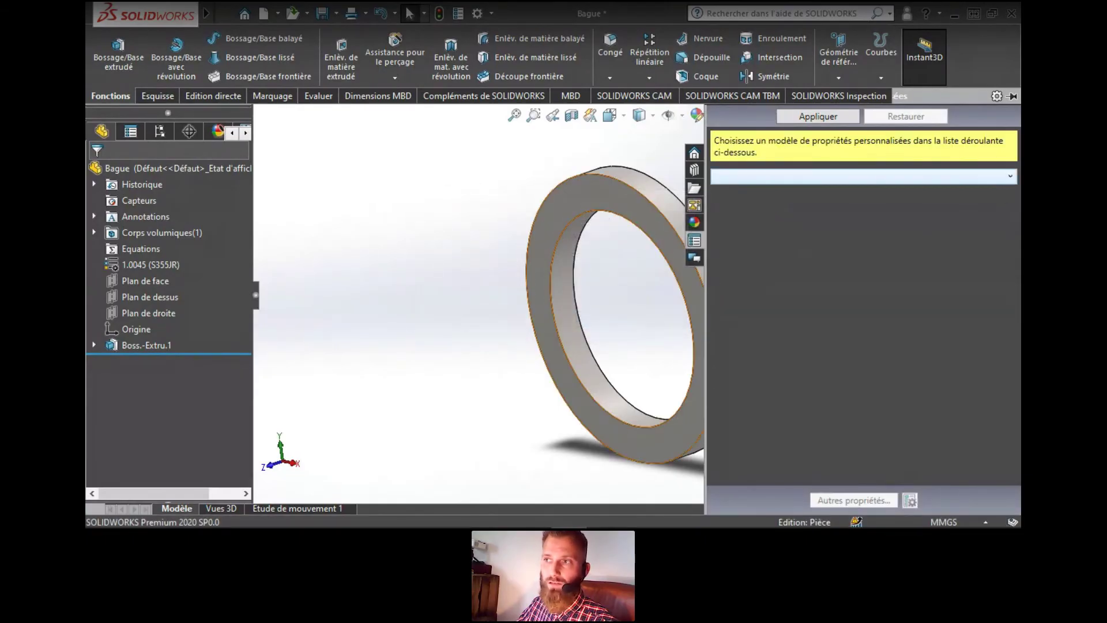
Assign Formulaire_Listes.prtprp as the part's custom property template and review the choices in Liste_Diam_Ext without picking one
click(1010, 176)
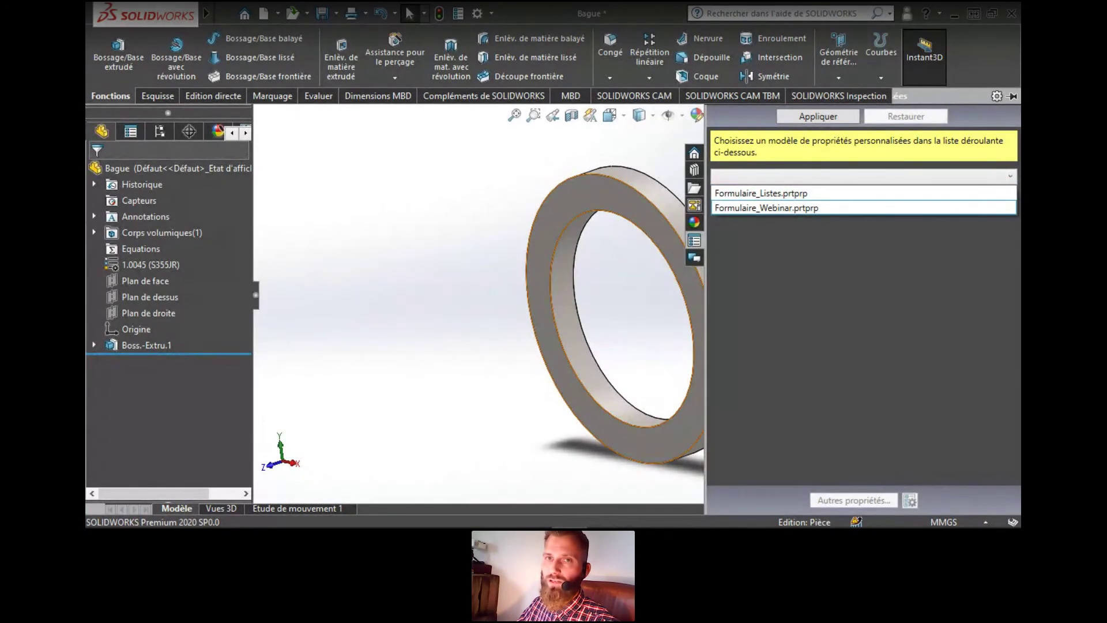
click(761, 193)
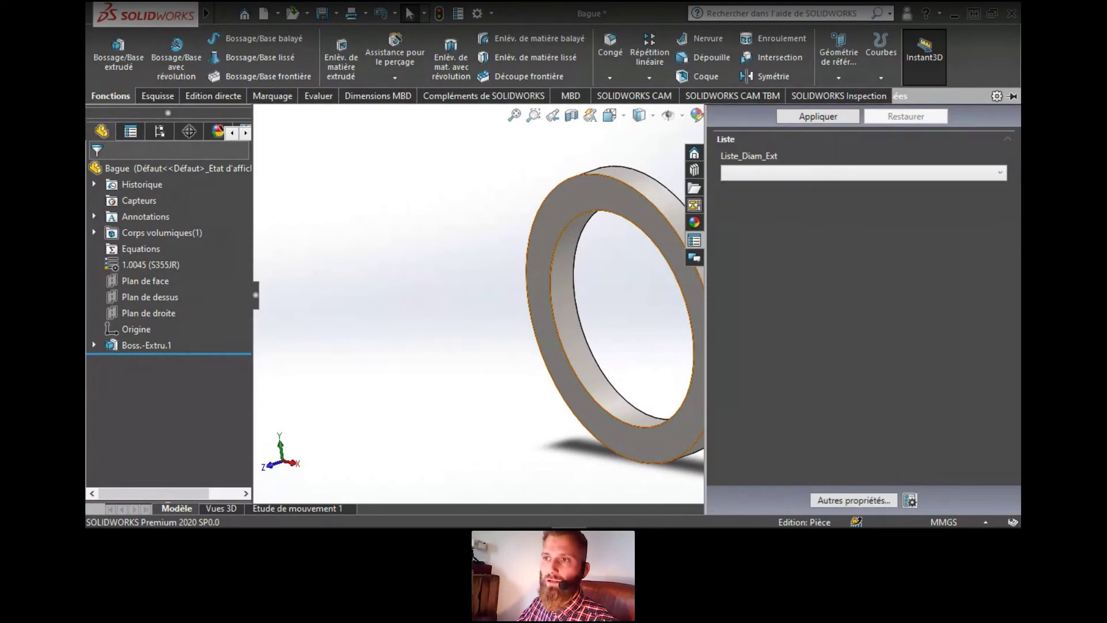
key(alt+Down)
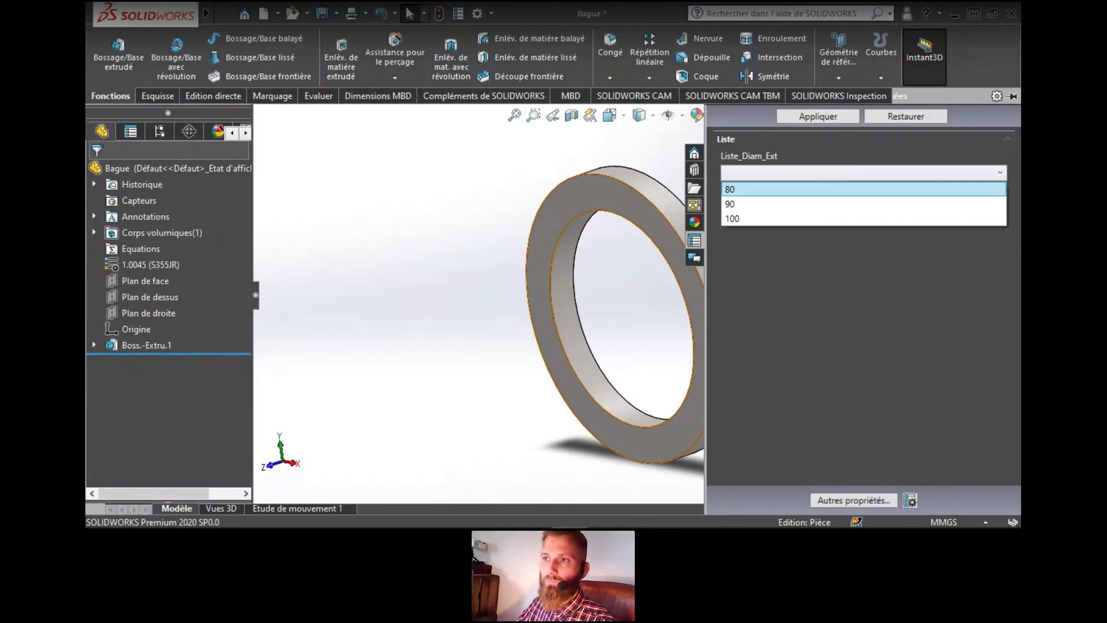
key(Down)
key(Down)
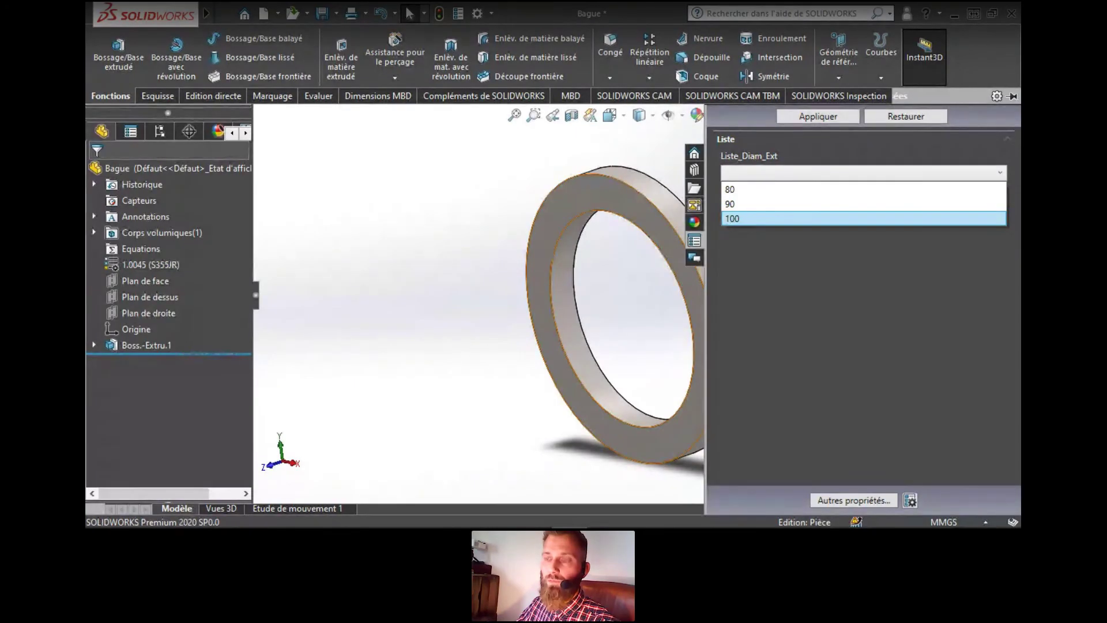
key(Escape)
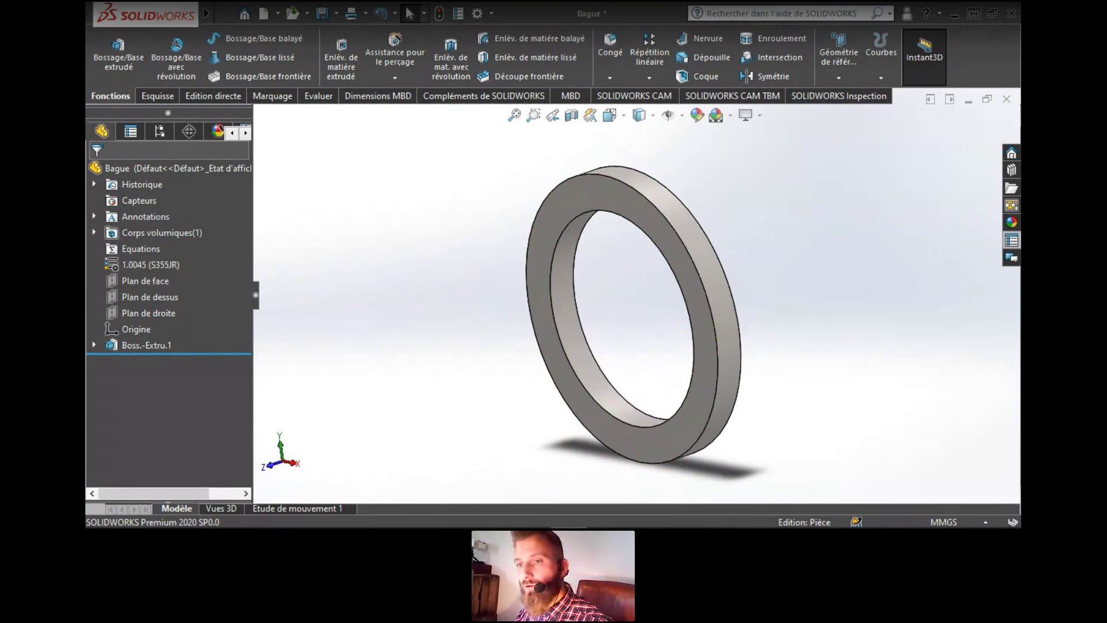
Review the file properties available to drive the ring's outer diameter dimension, leave its equation unedited, and save the custom property changes
click(546, 217)
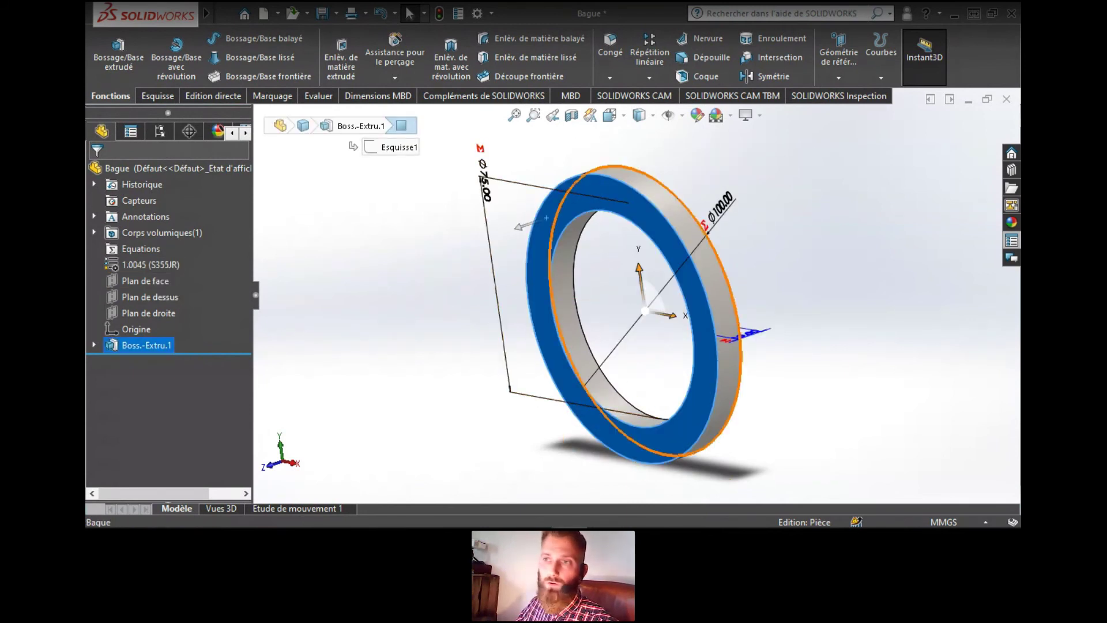
double_click(716, 213)
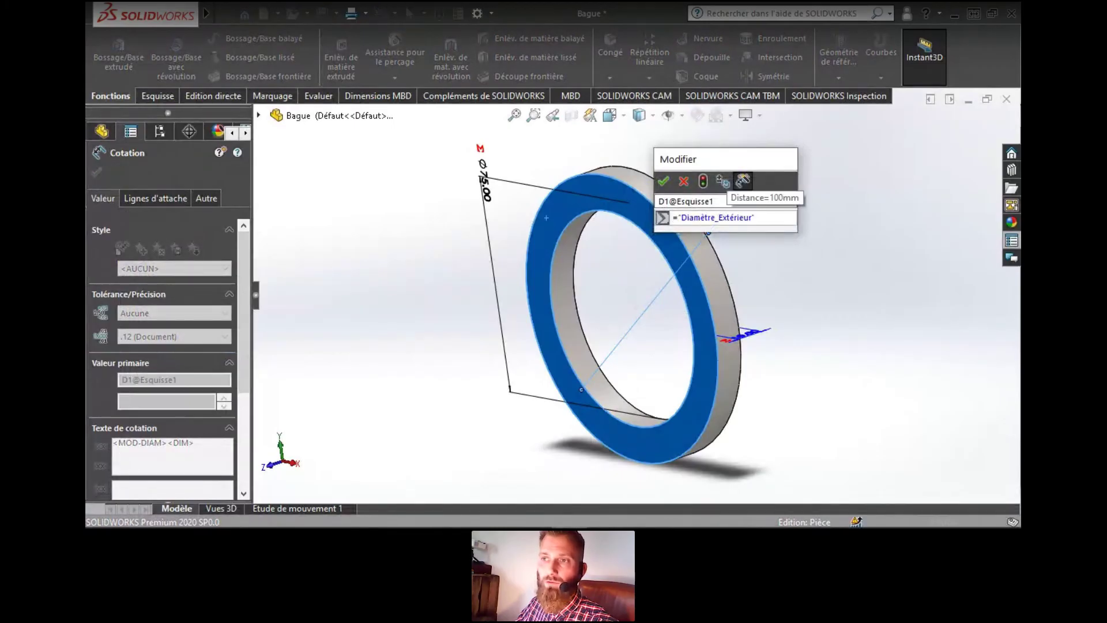
click(755, 218)
drag(755, 217, 668, 218)
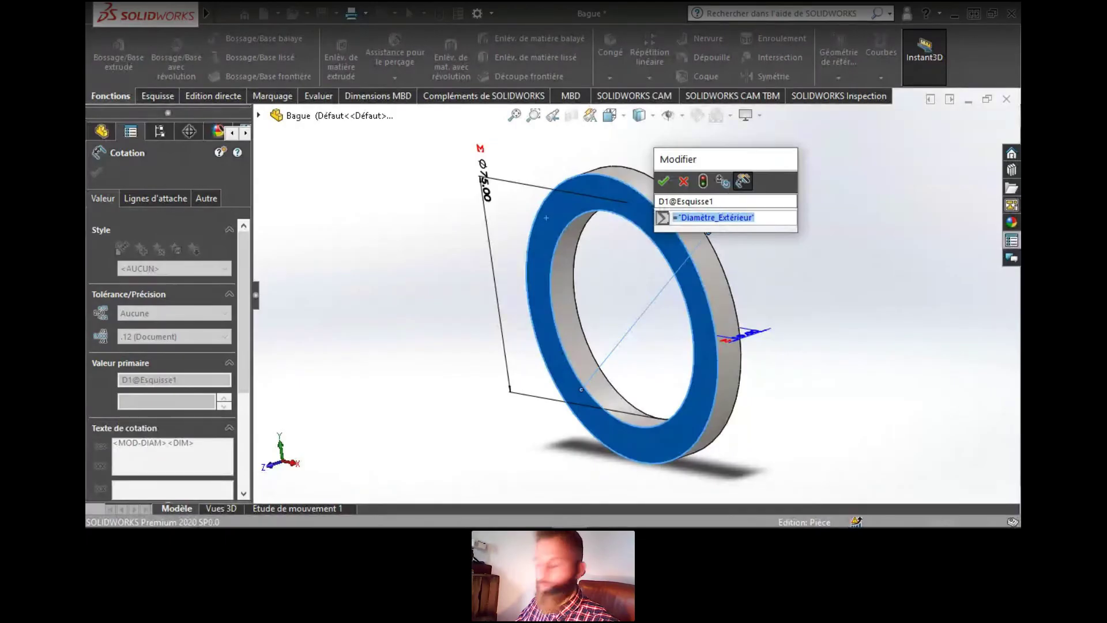
text(=)
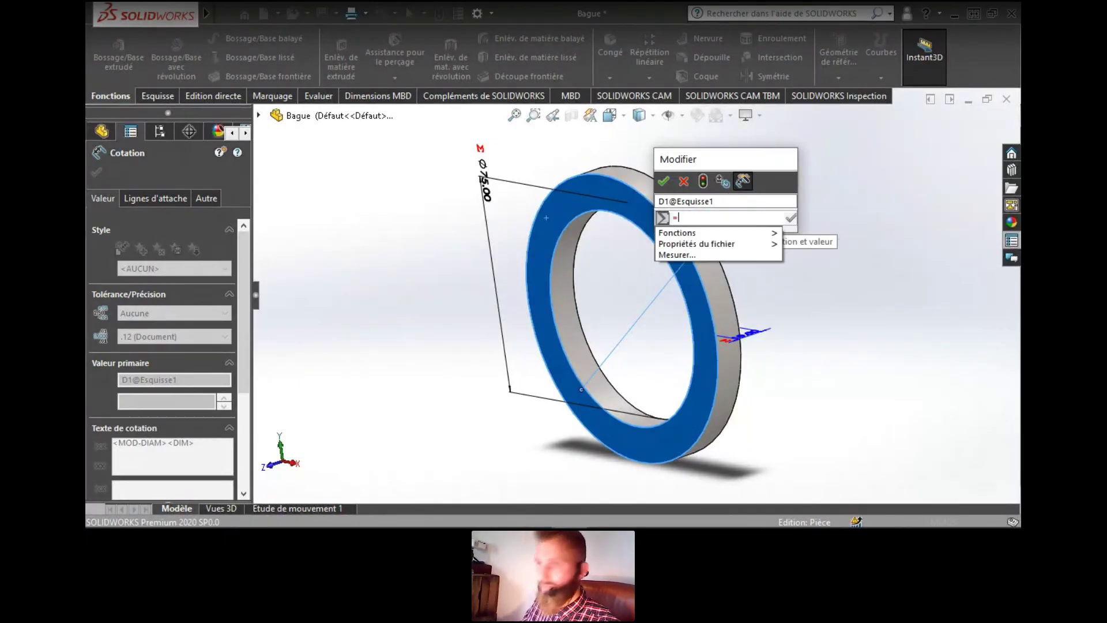
mouse_move(707, 244)
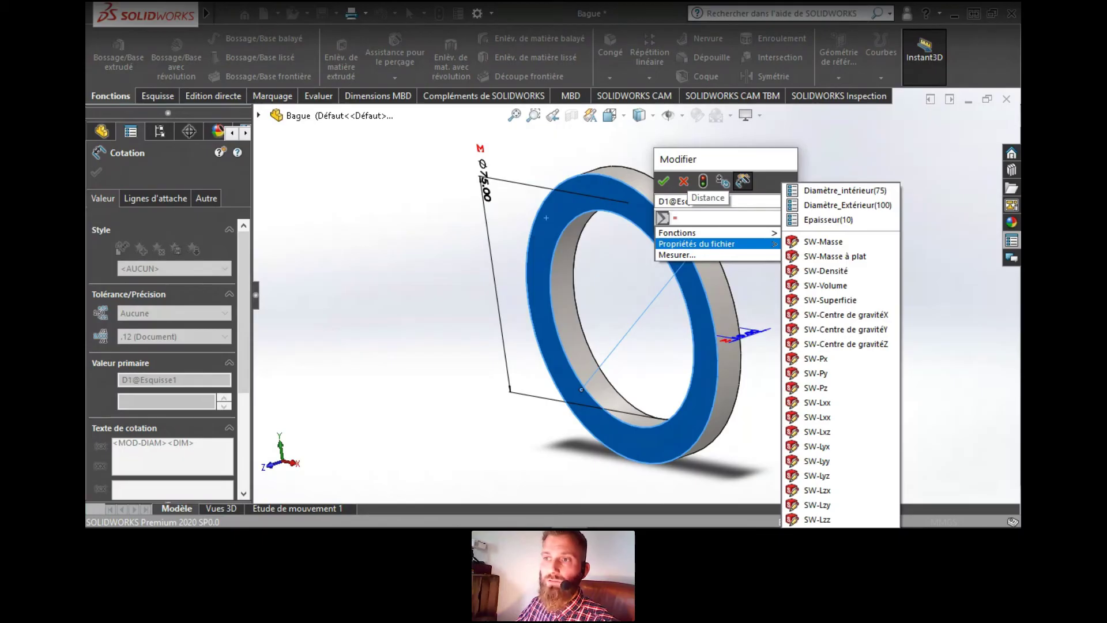
mouse_move(750, 233)
click(684, 181)
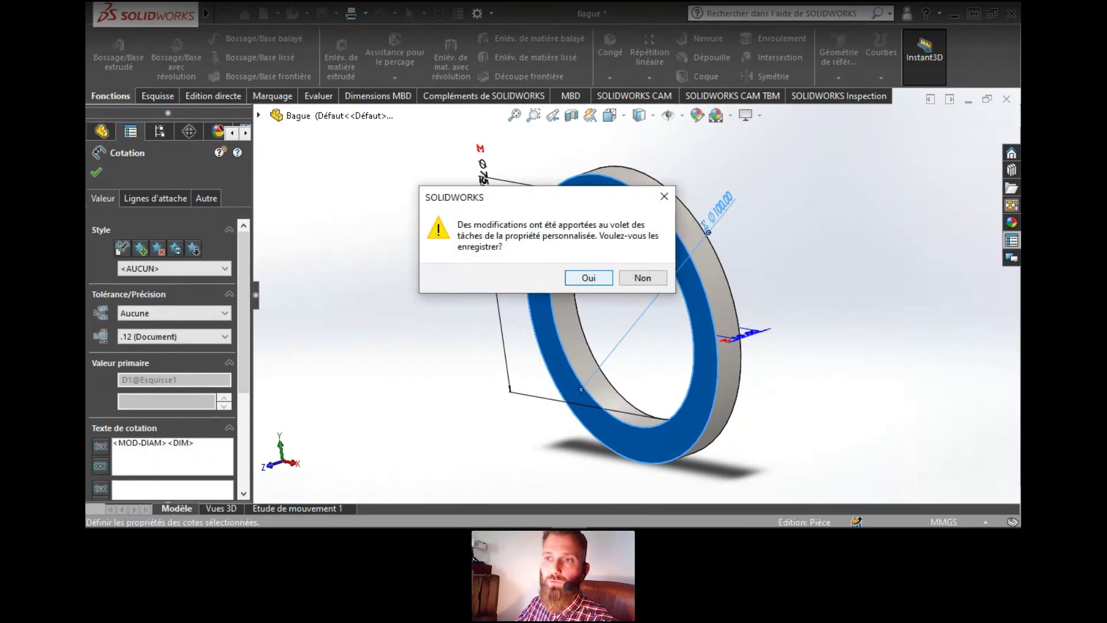
click(589, 278)
key(Escape)
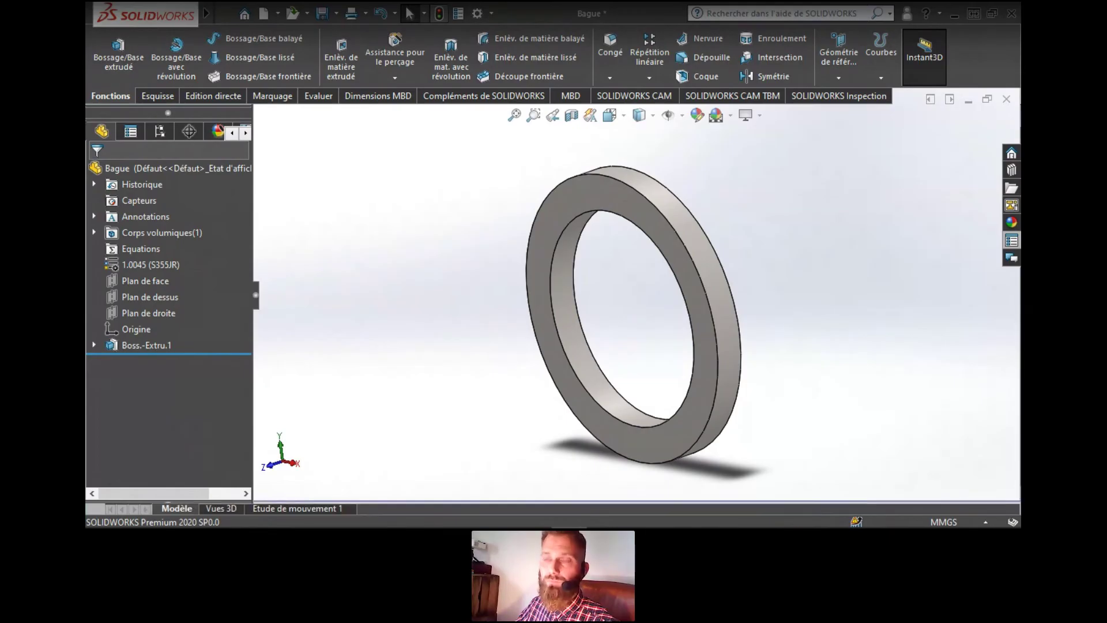
Try relinking the ring's outer diameter dimension to the file property Diamètre_Extérieur, then cancel and switch to the presentation
click(621, 198)
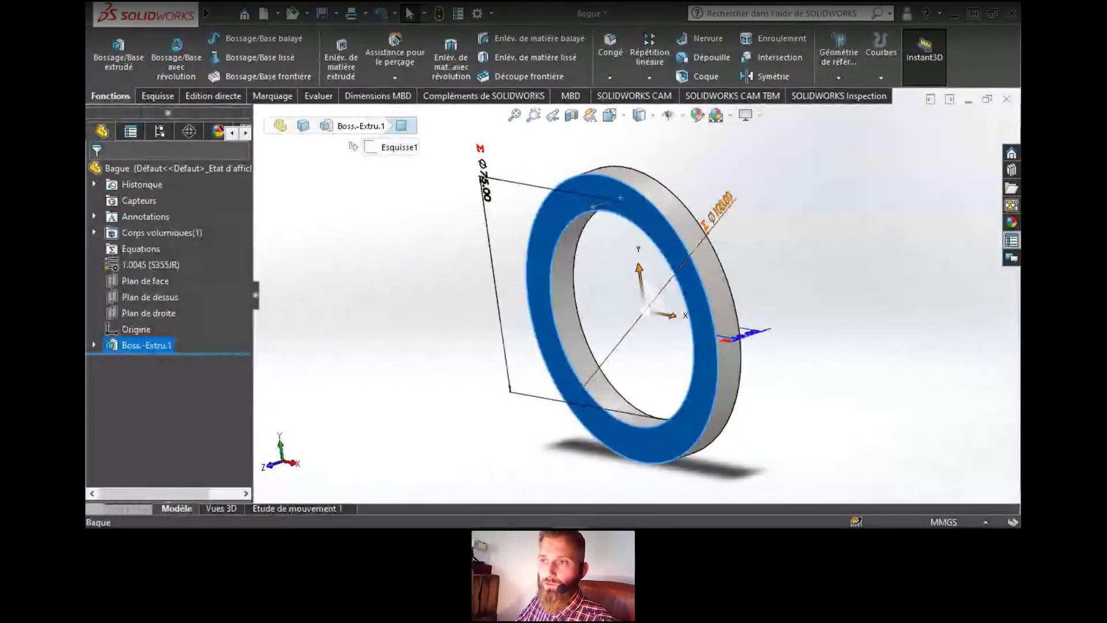
double_click(721, 208)
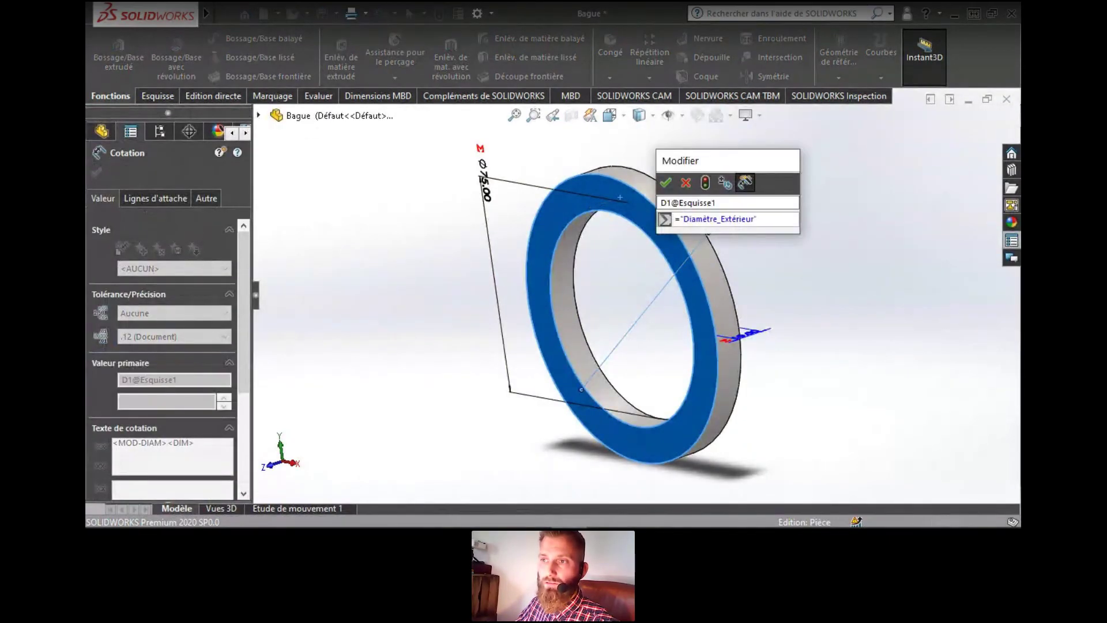
drag(759, 219, 675, 219)
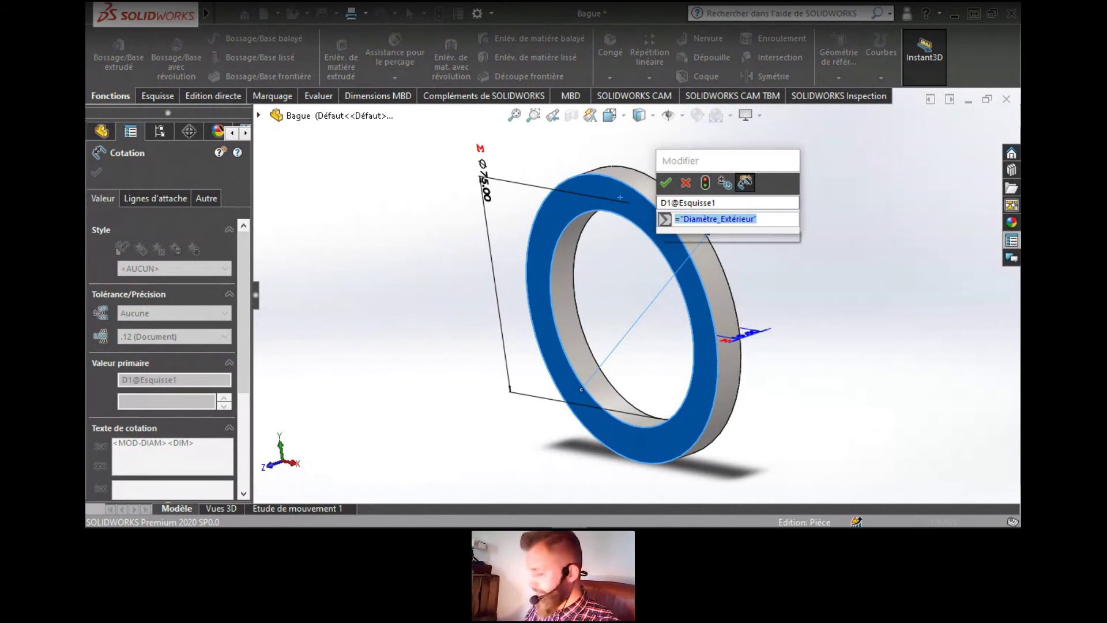
text(=)
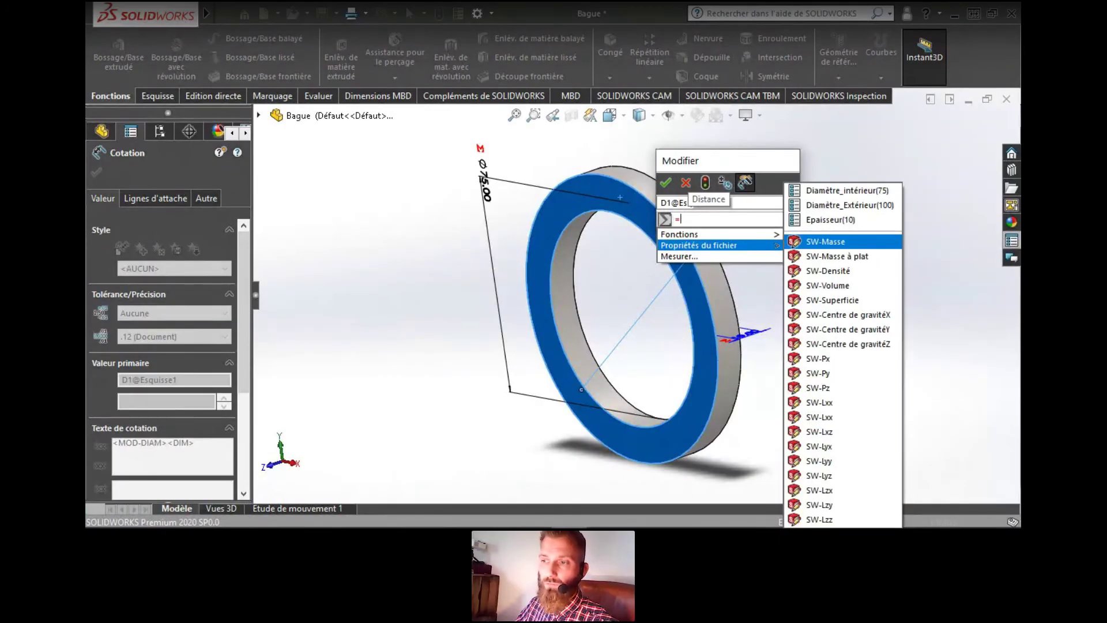
key(Return)
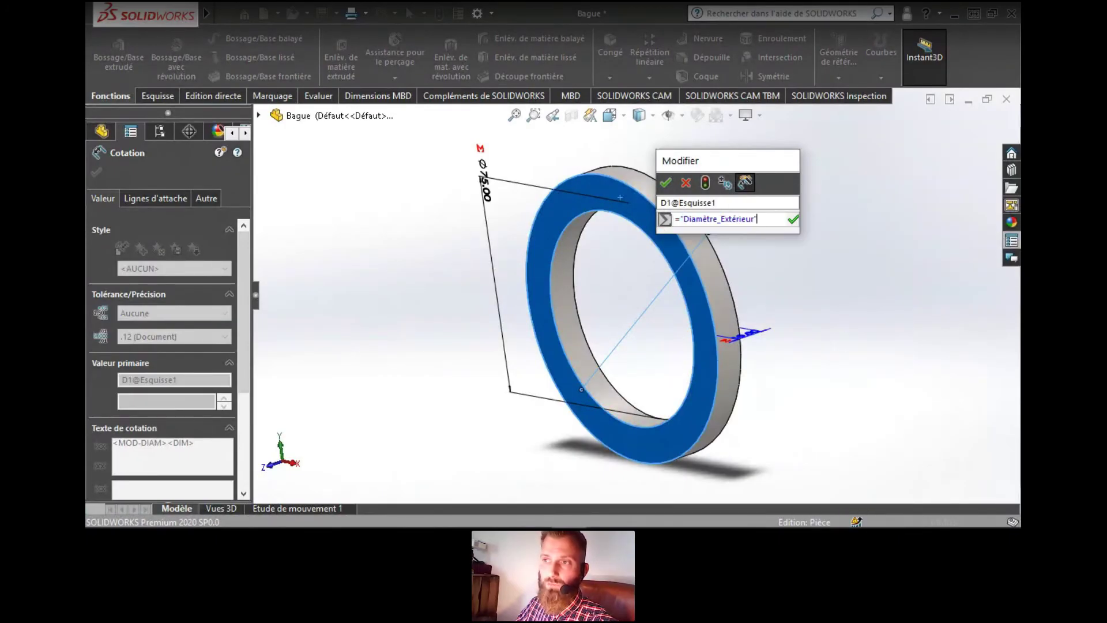
key(Return)
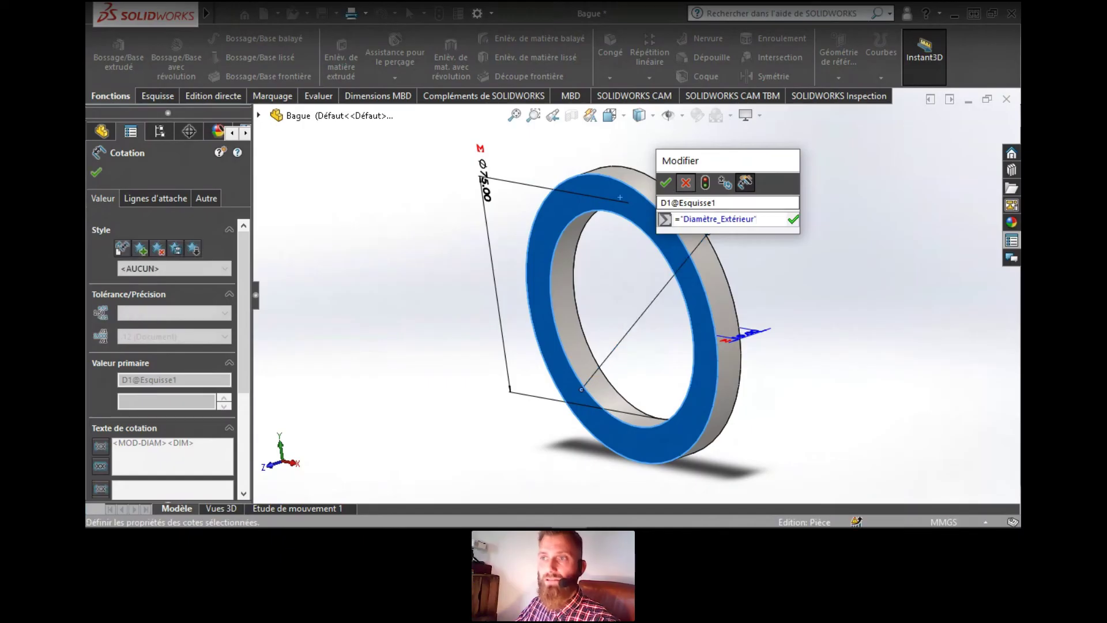
key(Escape)
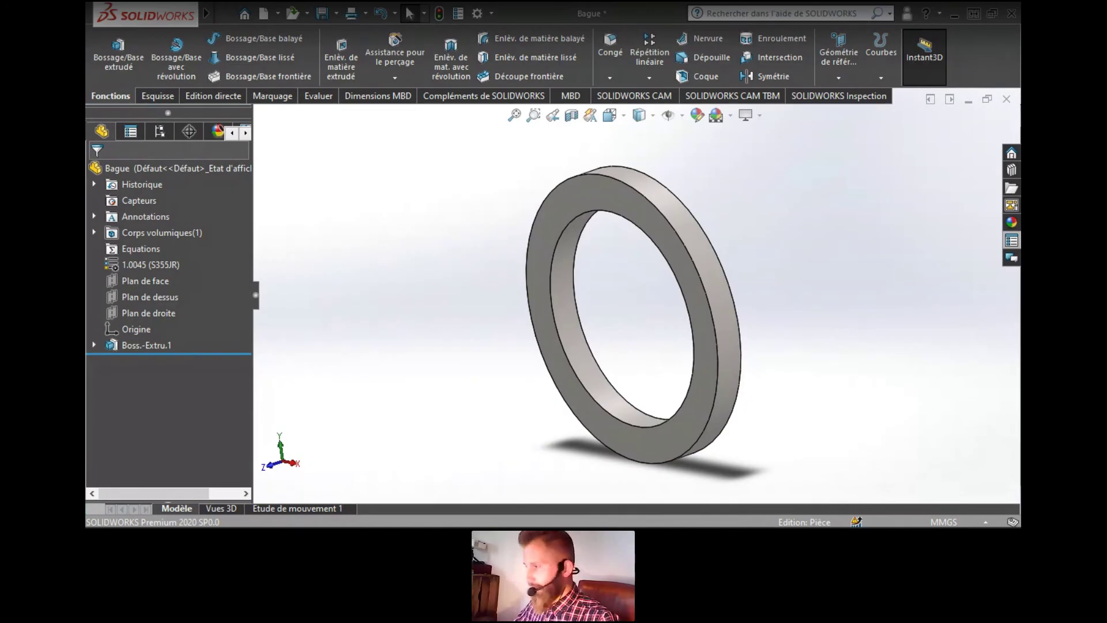
key(alt+Tab)
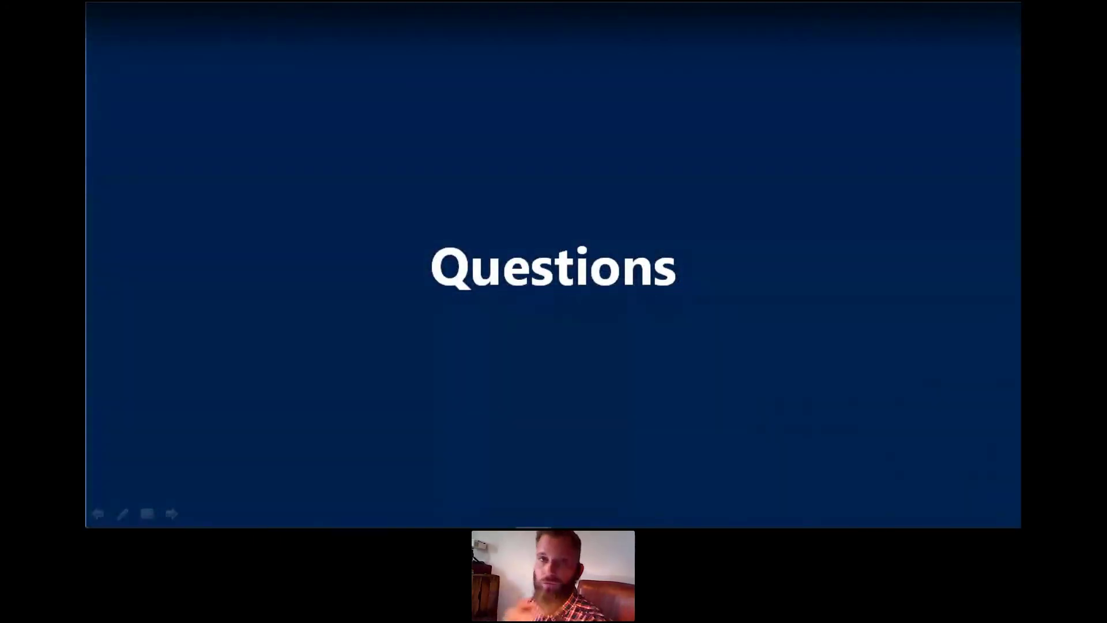
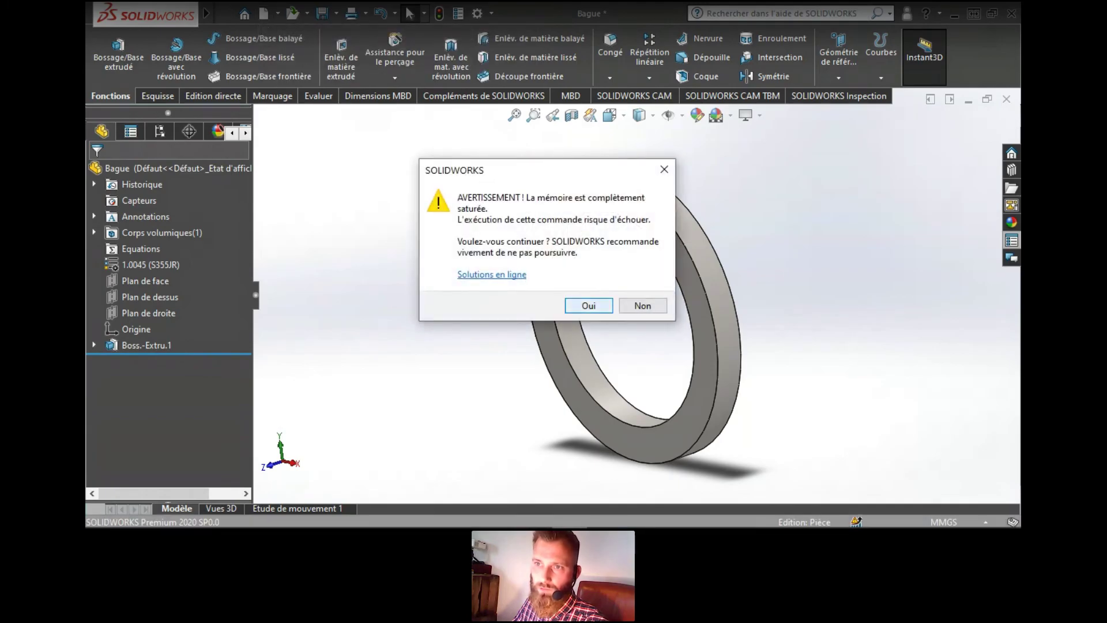
Create a new document from the Assemblage template despite the memory warning and leave the initial component insertion without picking a part
key(Return)
click(436, 149)
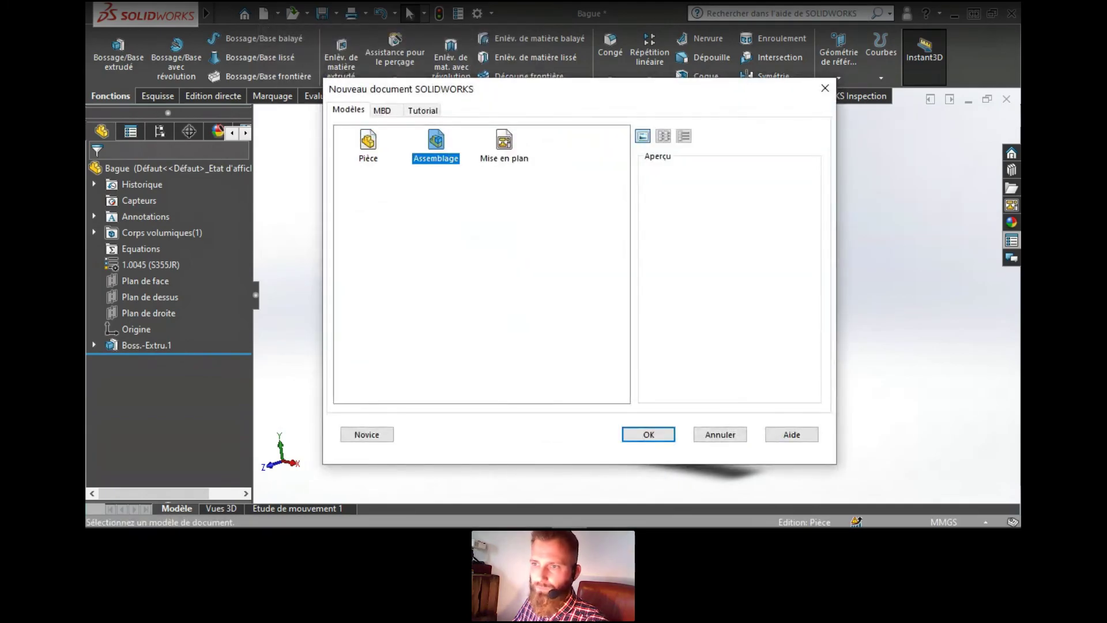
click(648, 434)
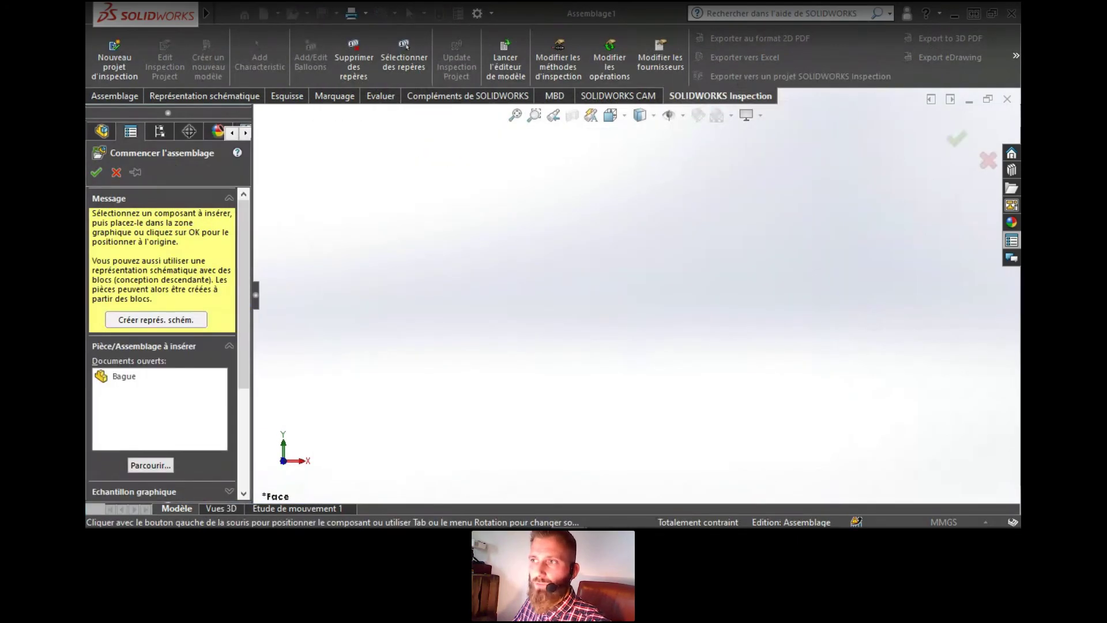
click(957, 139)
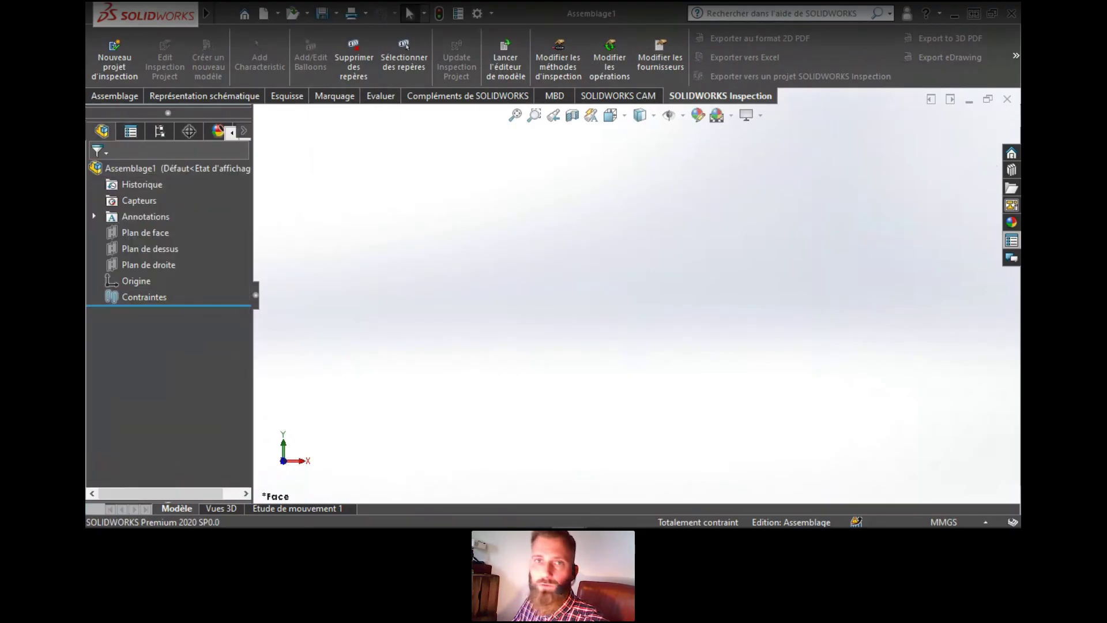
Insert the open Bague part into the assembly at the origin with its Défaut configuration
click(115, 95)
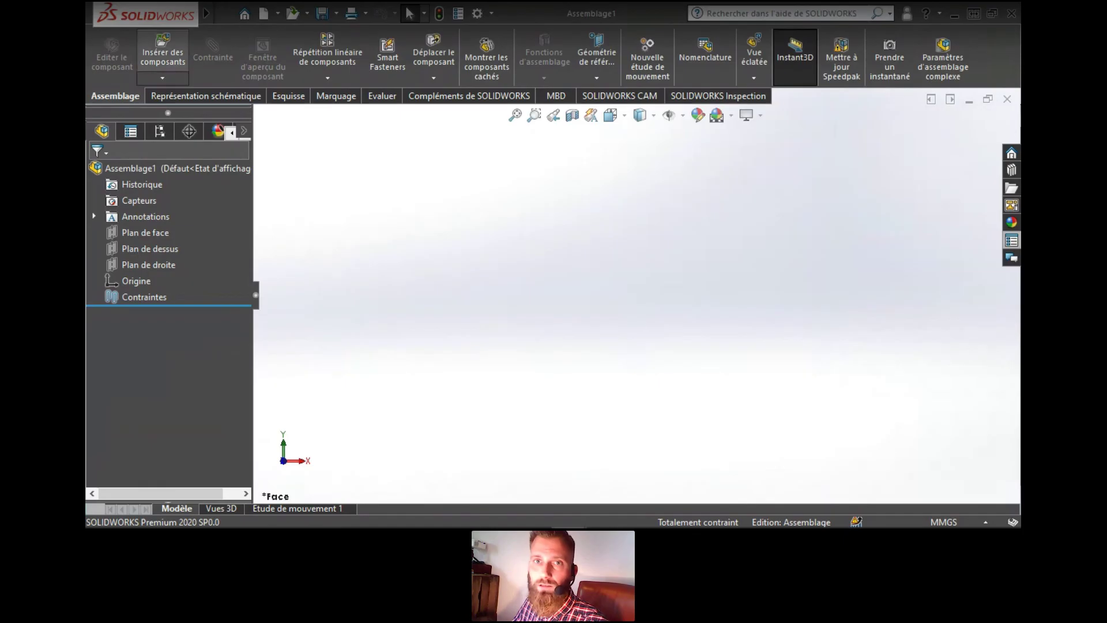
click(162, 77)
click(196, 95)
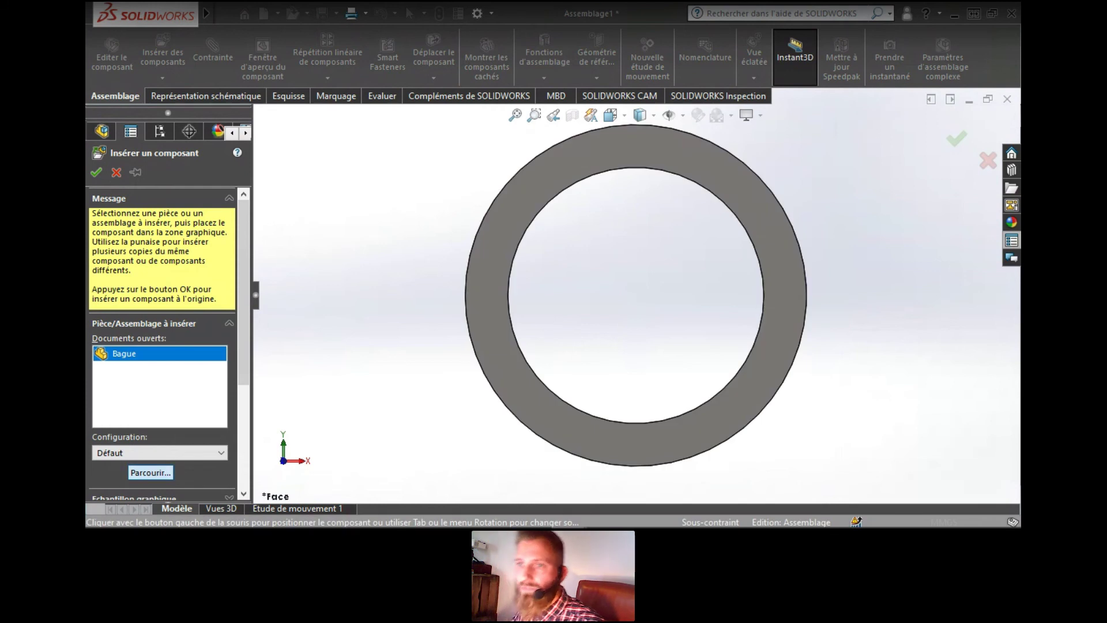
click(845, 405)
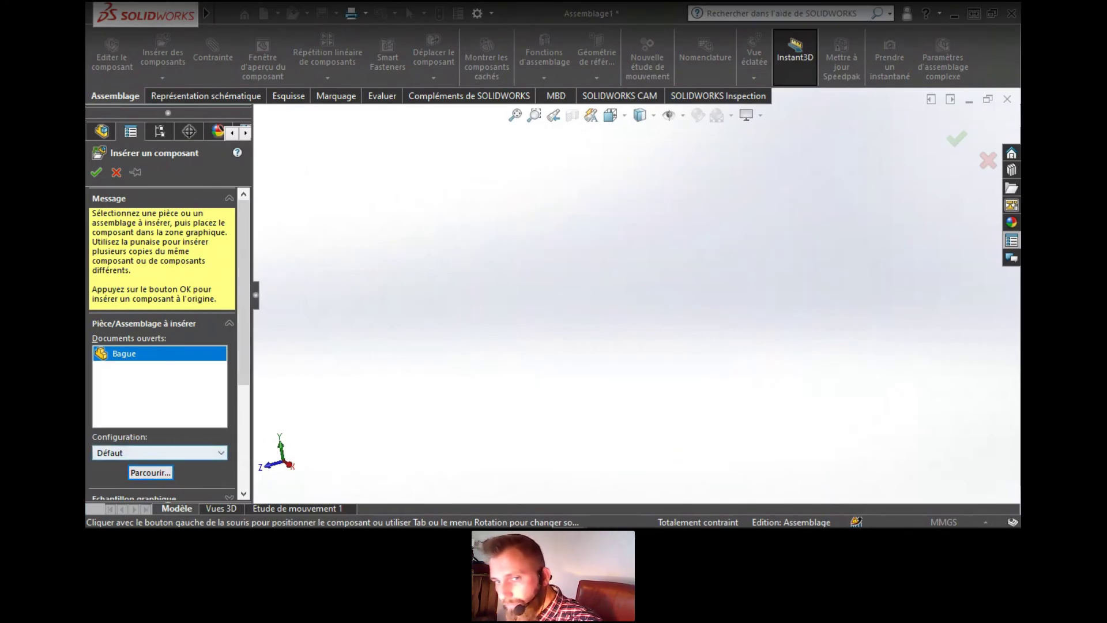
click(126, 355)
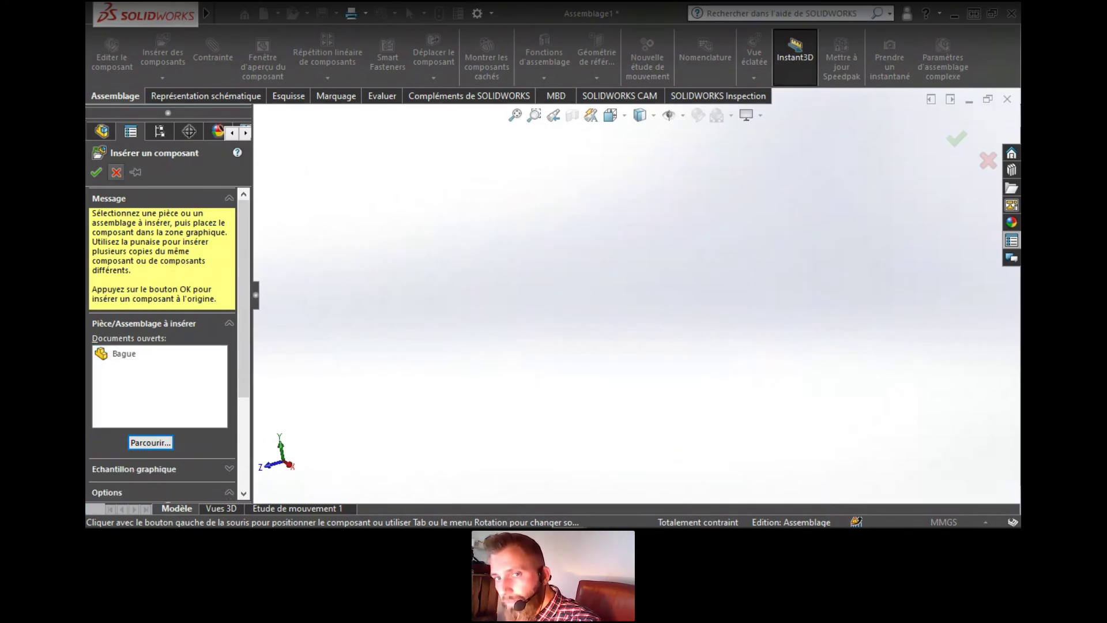
click(125, 354)
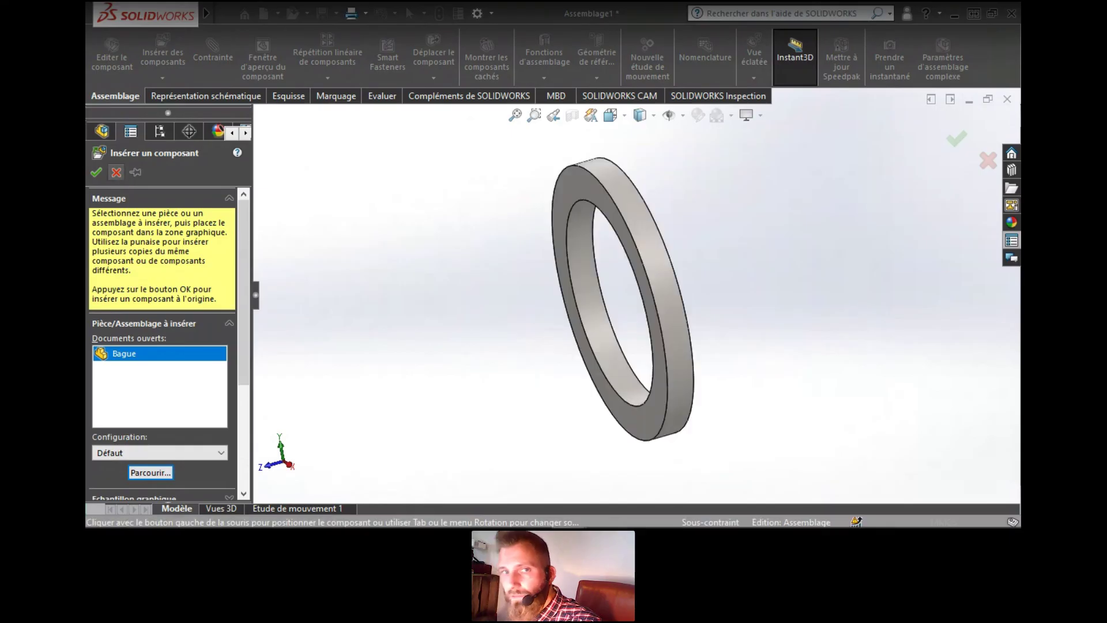
click(96, 172)
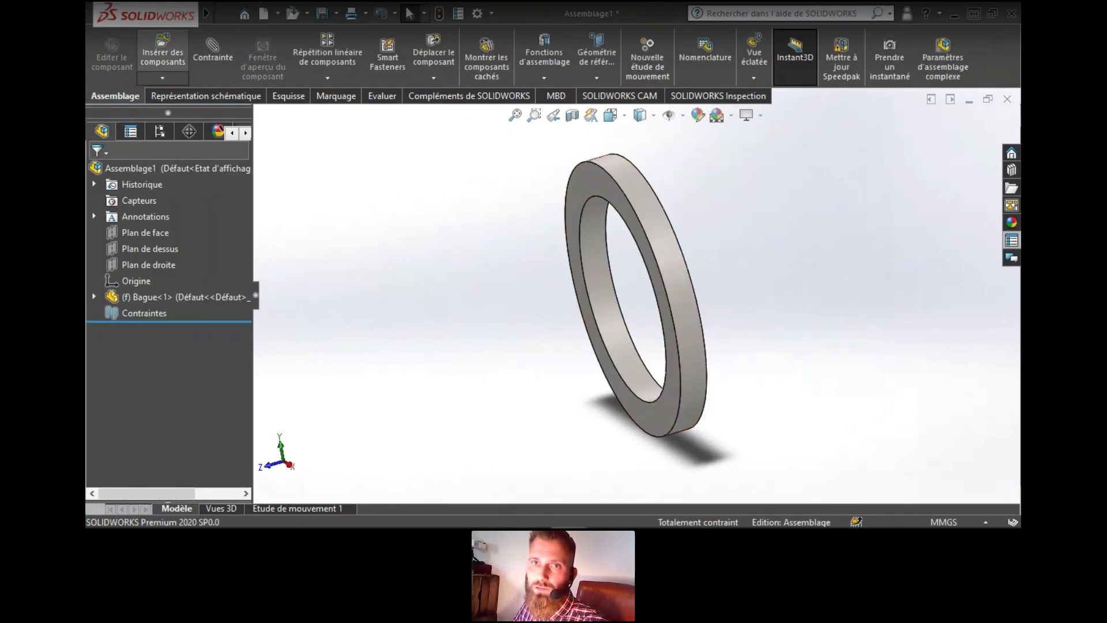
Insert a second copy of the Bague part at the assembly's origin
click(163, 55)
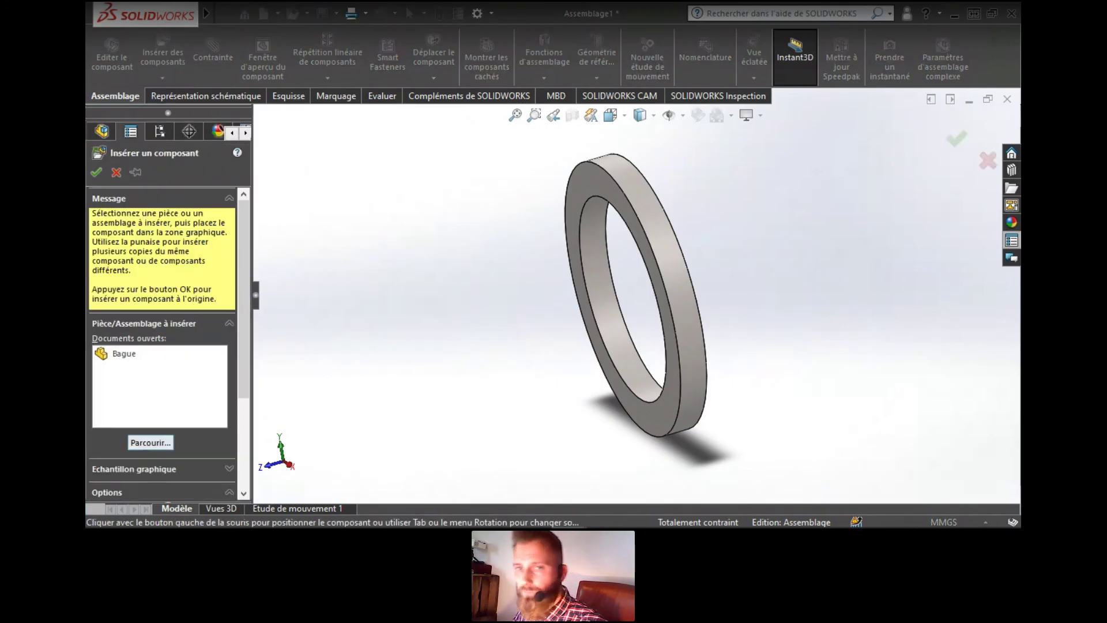
click(134, 355)
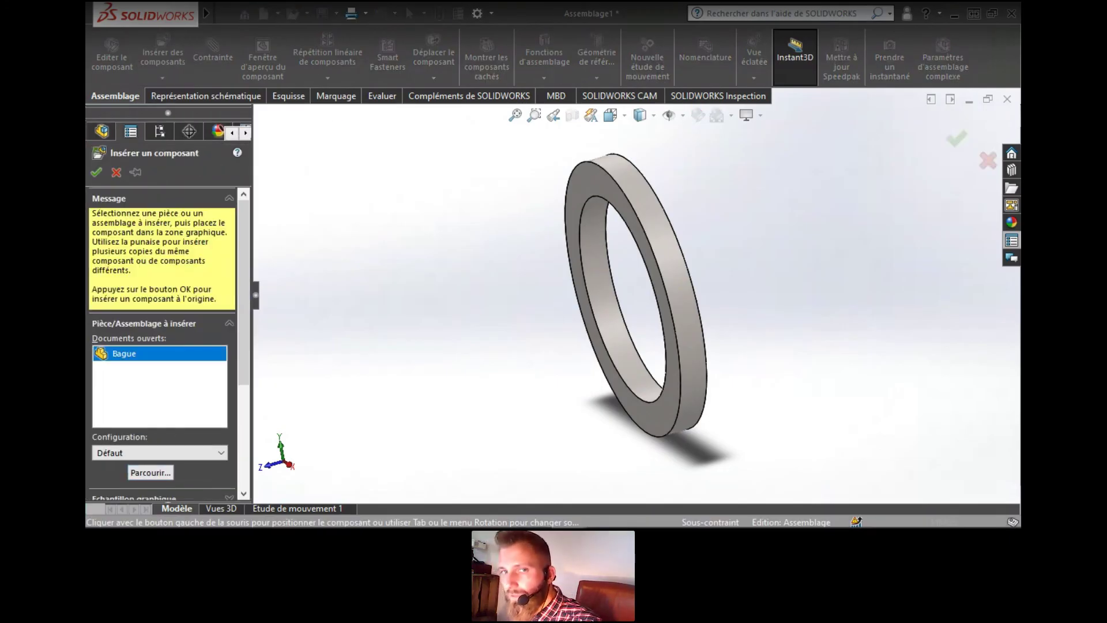
click(96, 173)
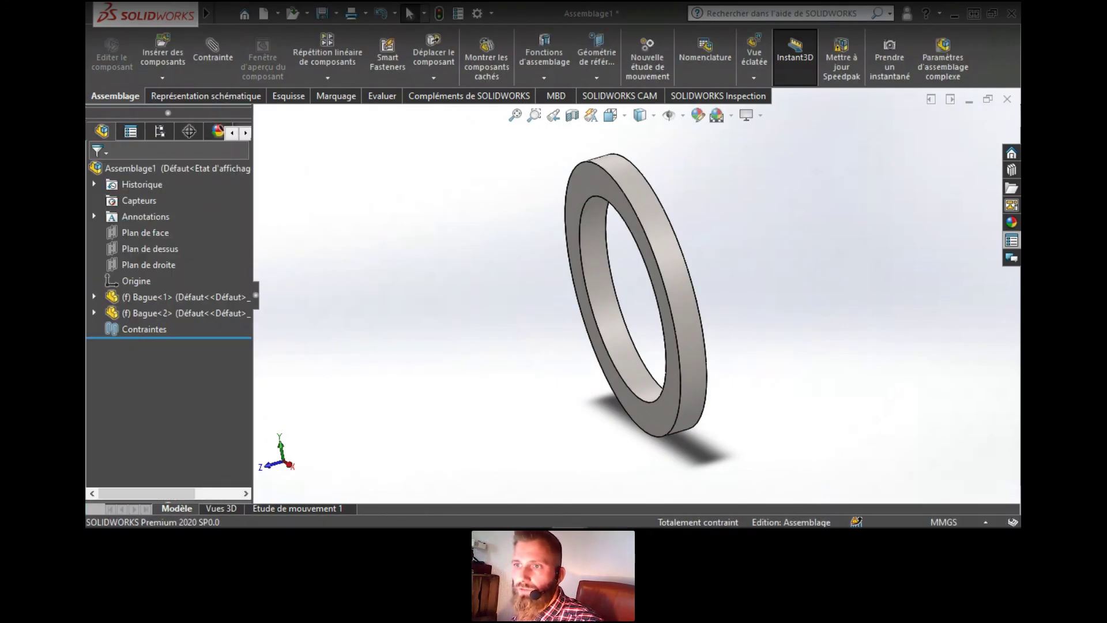
Release the second ring from its fixed position and move it away from the first ring
click(185, 314)
drag(636, 200, 710, 201)
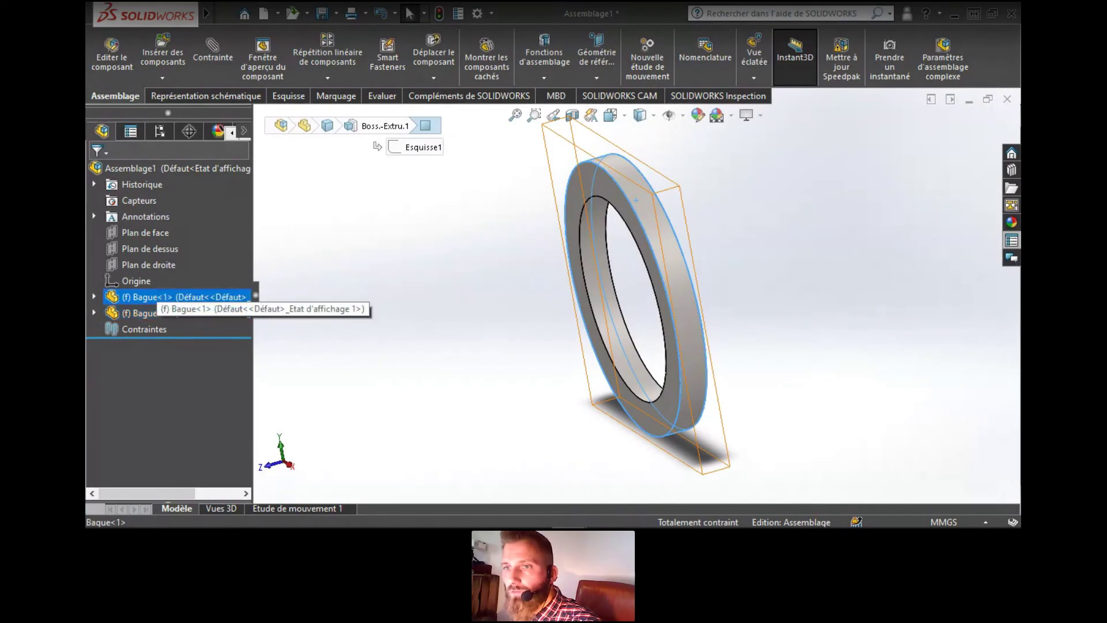
click(153, 298)
click(152, 313)
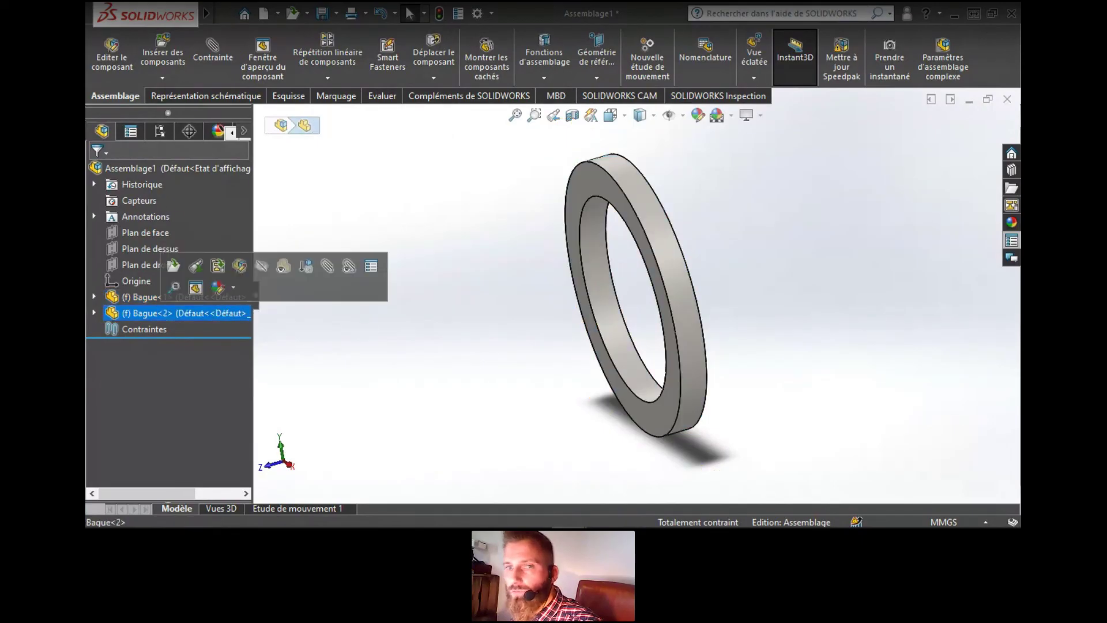
right_click(153, 313)
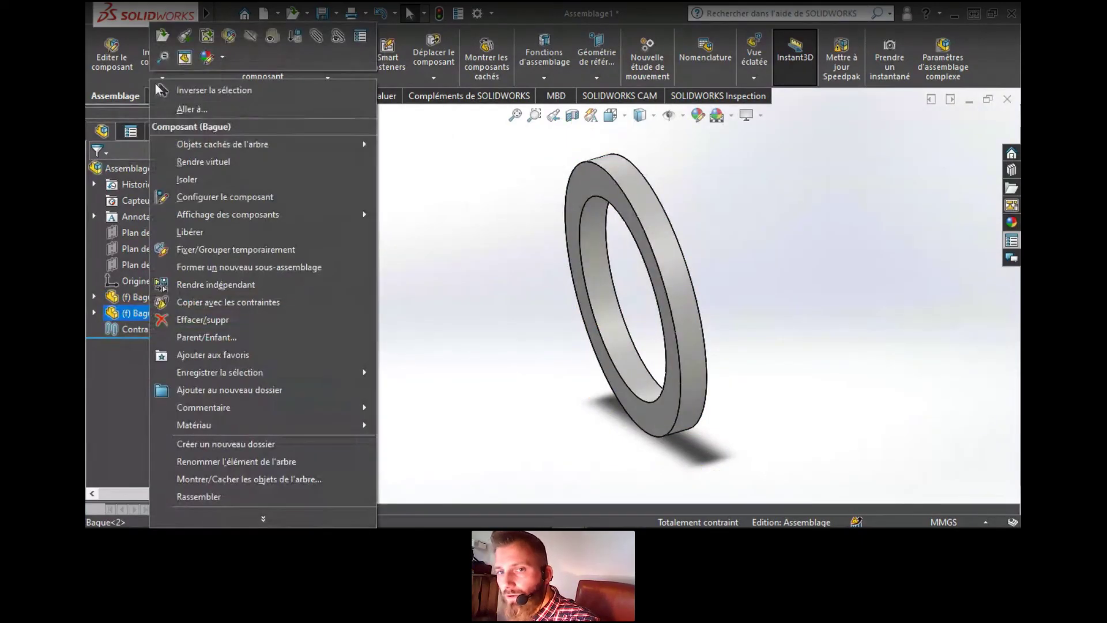
click(190, 232)
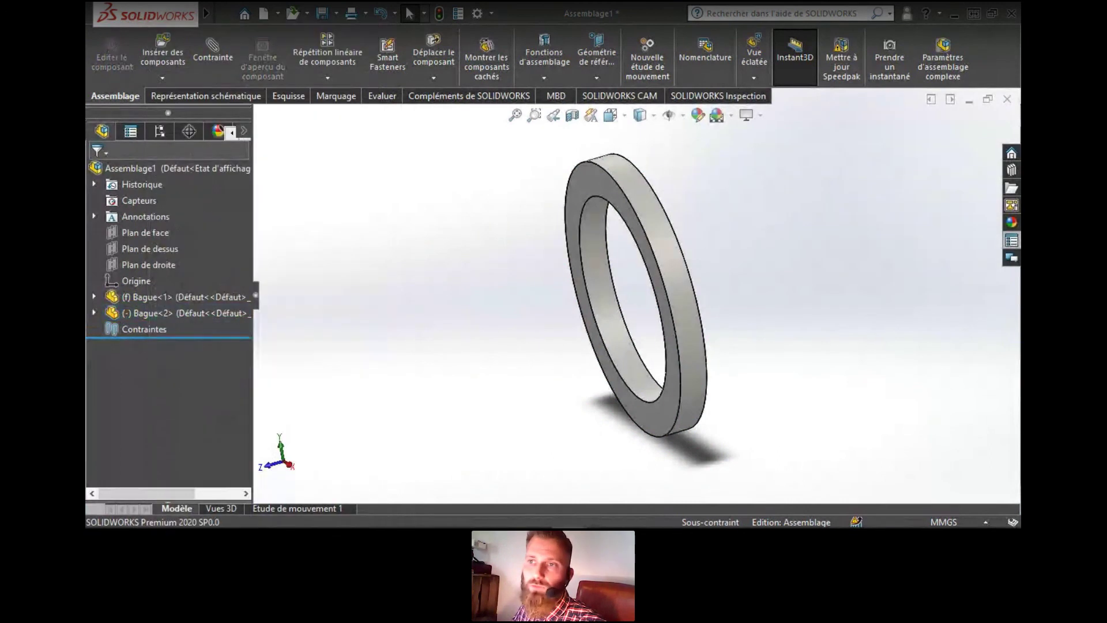
drag(598, 187, 738, 166)
key(Escape)
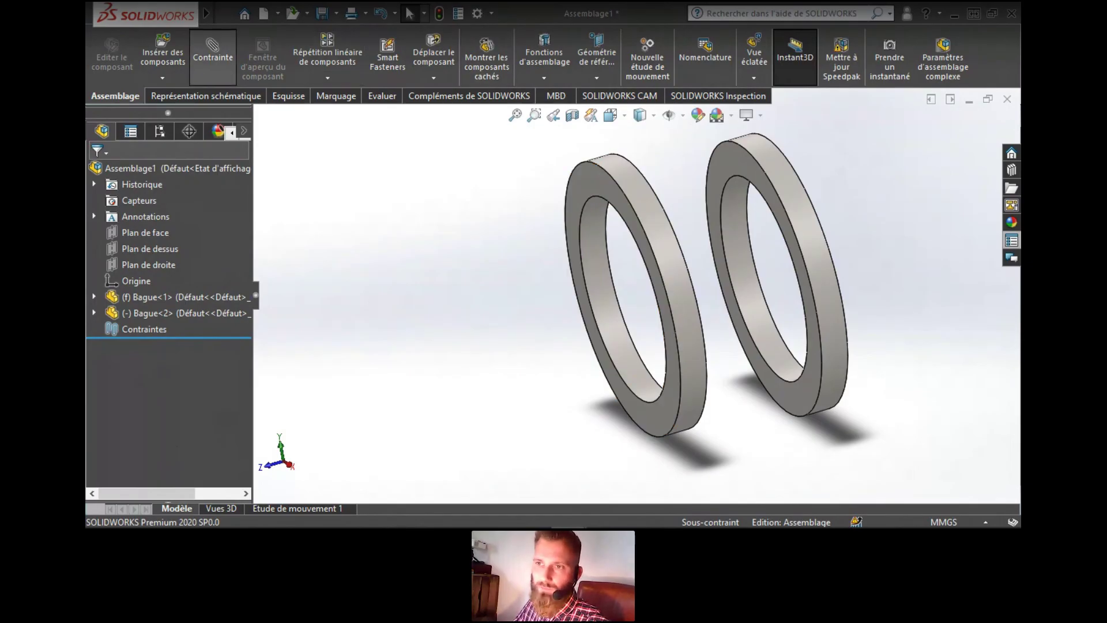
Mate the inner cylindrical faces of the two rings as Coaxiale, and slide the second ring away from the first
click(213, 55)
click(600, 277)
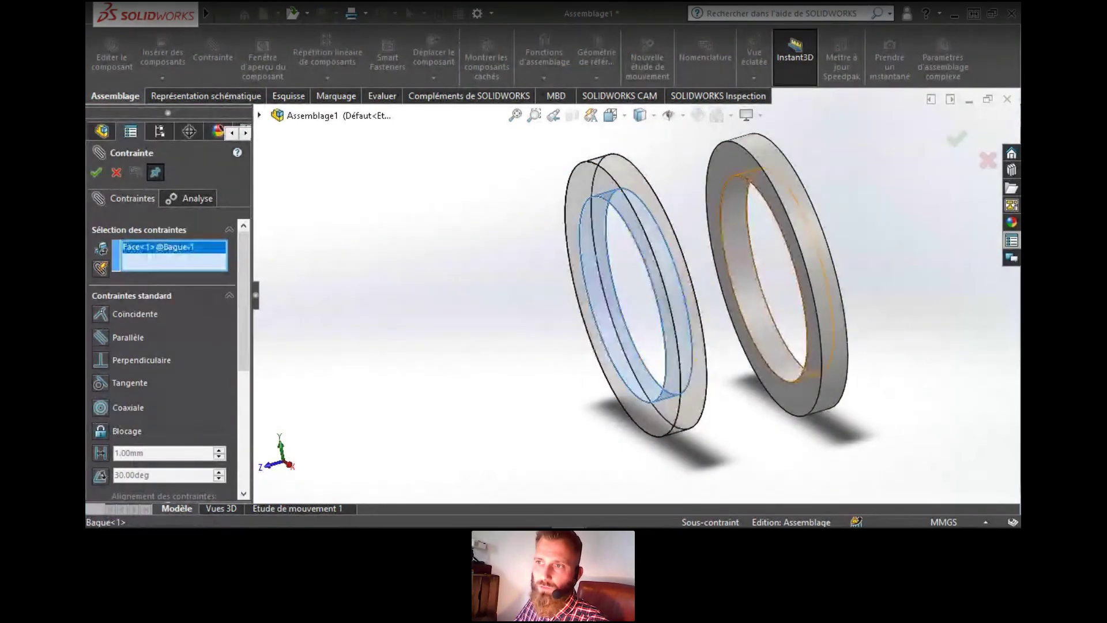
click(759, 259)
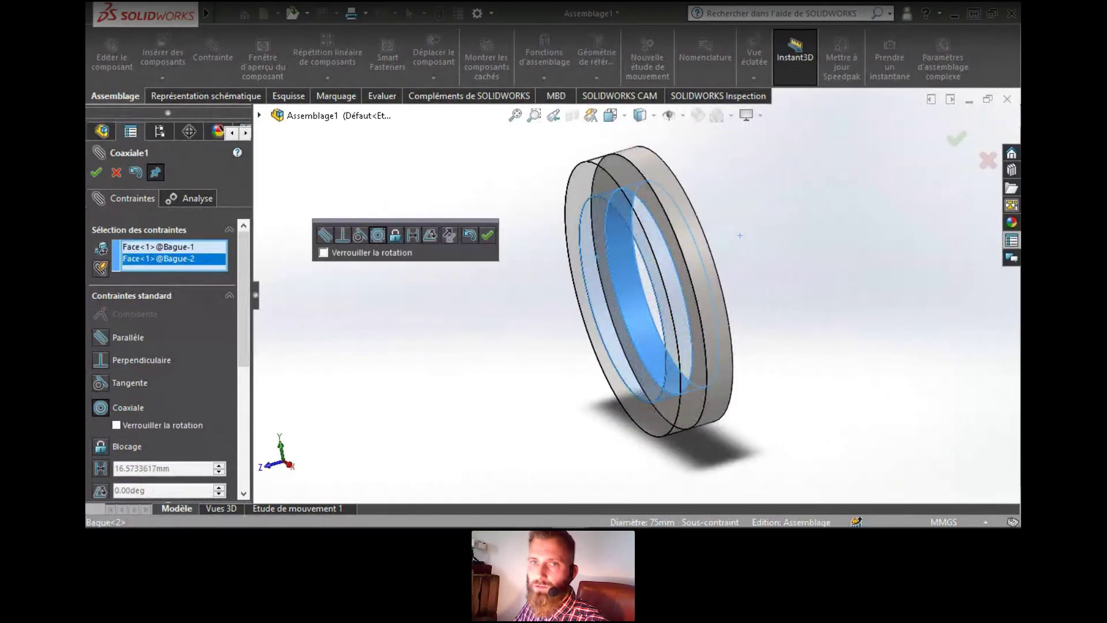
click(96, 172)
drag(685, 211, 797, 187)
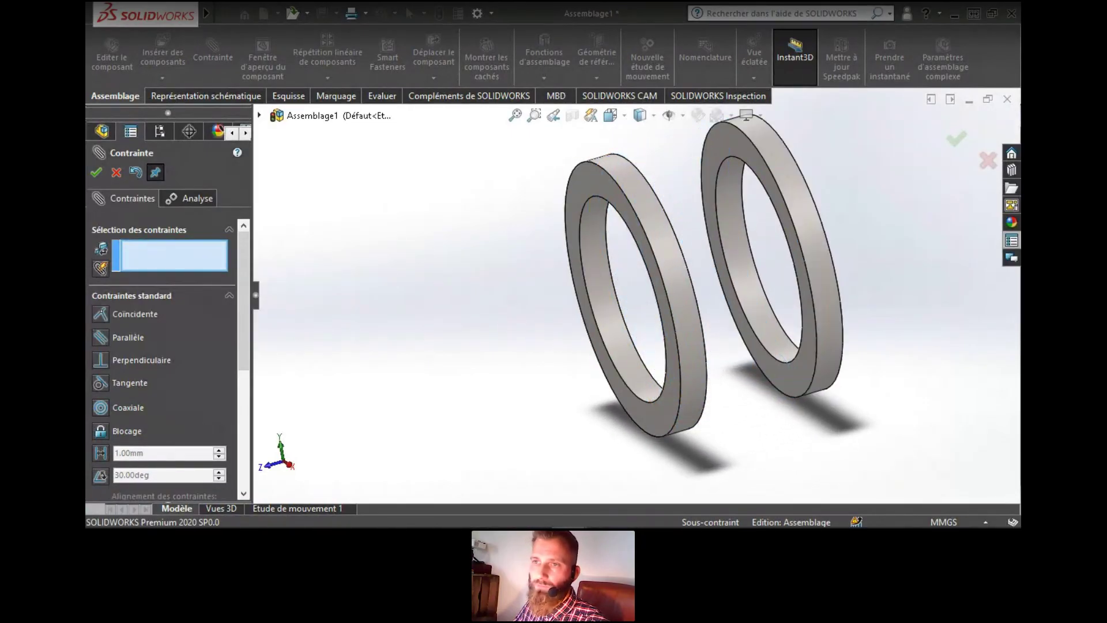
mouse_move(773, 231)
middle_down()
mouse_move(707, 234)
mouse_move(779, 230)
mouse_move(713, 233)
mouse_move(768, 231)
middle_up()
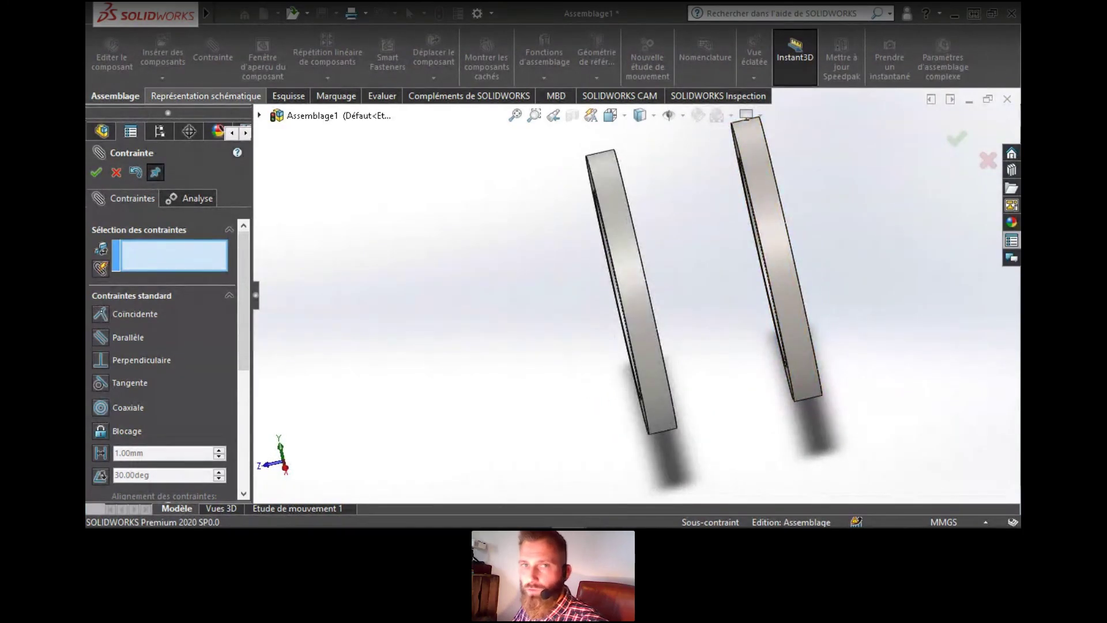
mouse_move(767, 231)
middle_down()
mouse_move(807, 232)
mouse_move(750, 232)
mouse_move(773, 231)
middle_up()
click(712, 259)
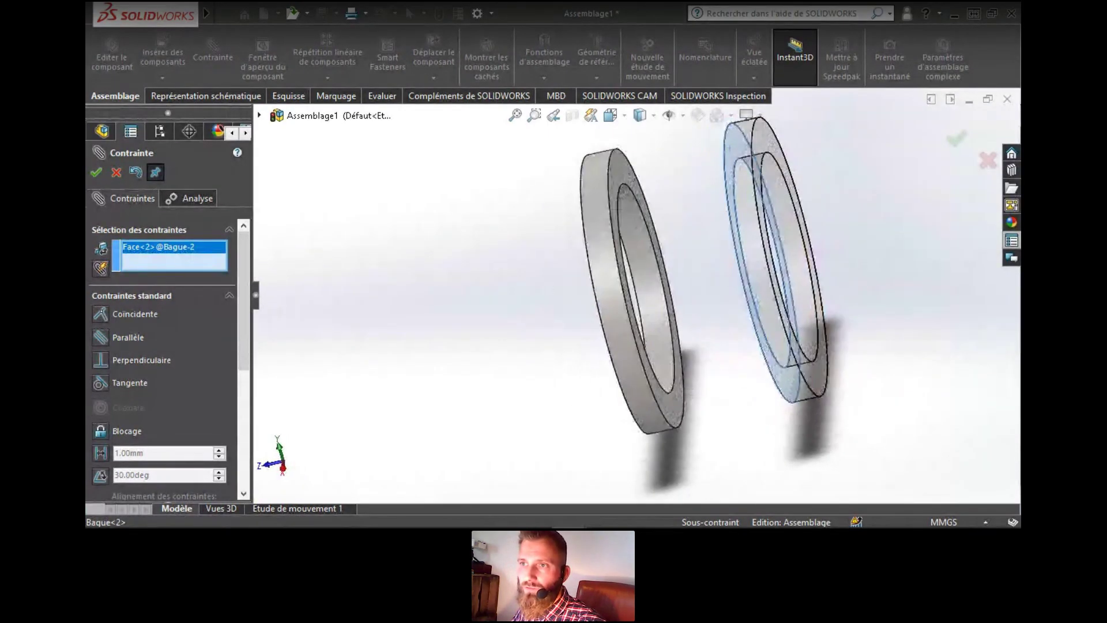
click(661, 276)
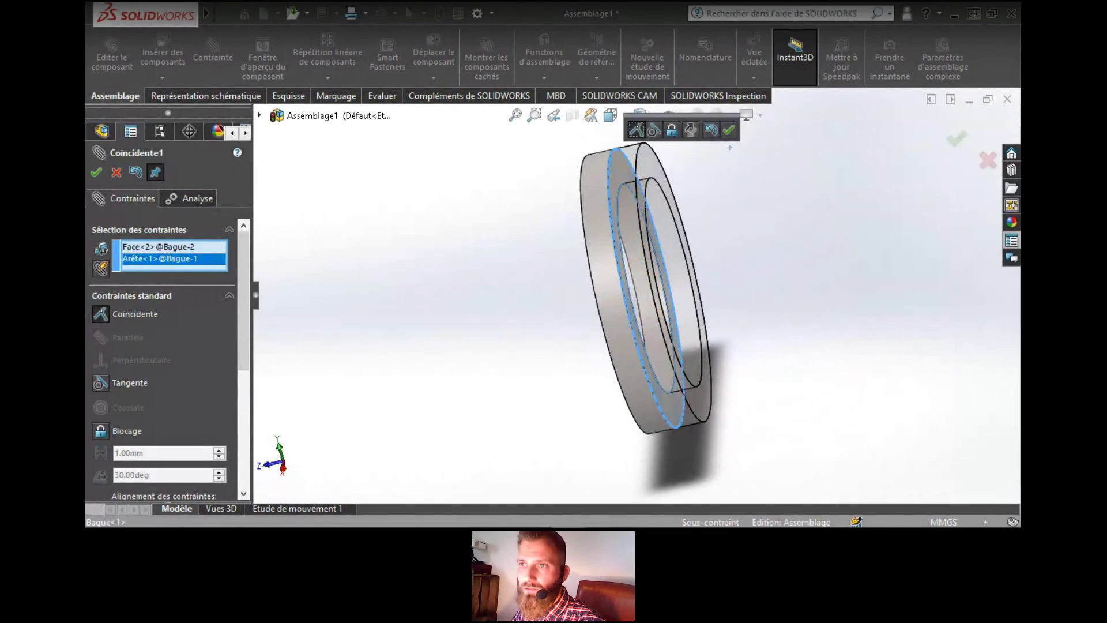
key(Escape)
key(Escape)
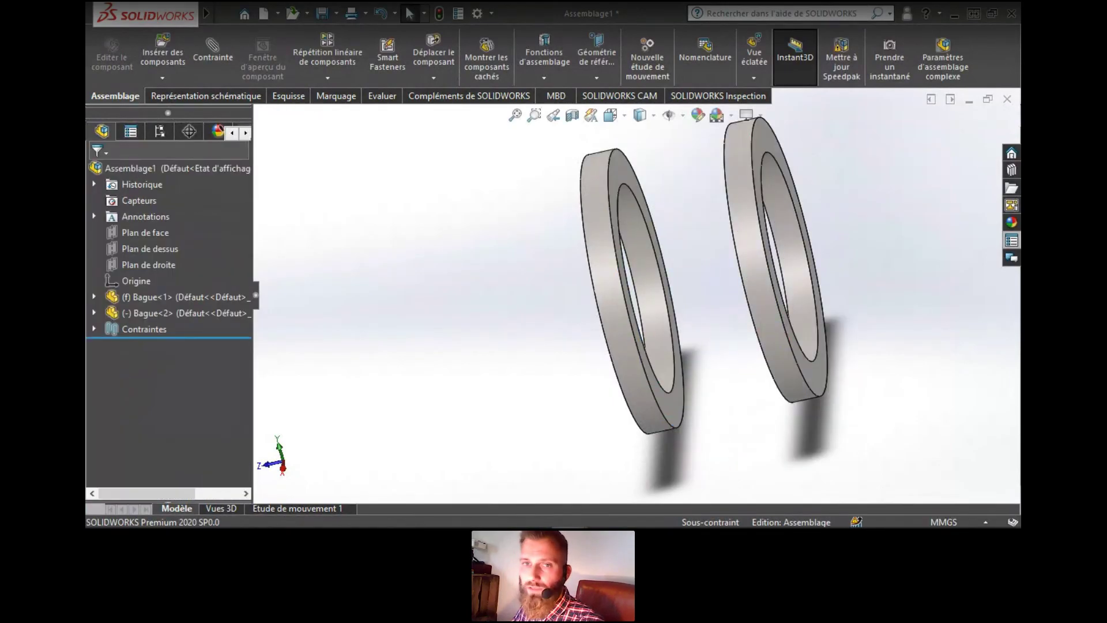
click(162, 57)
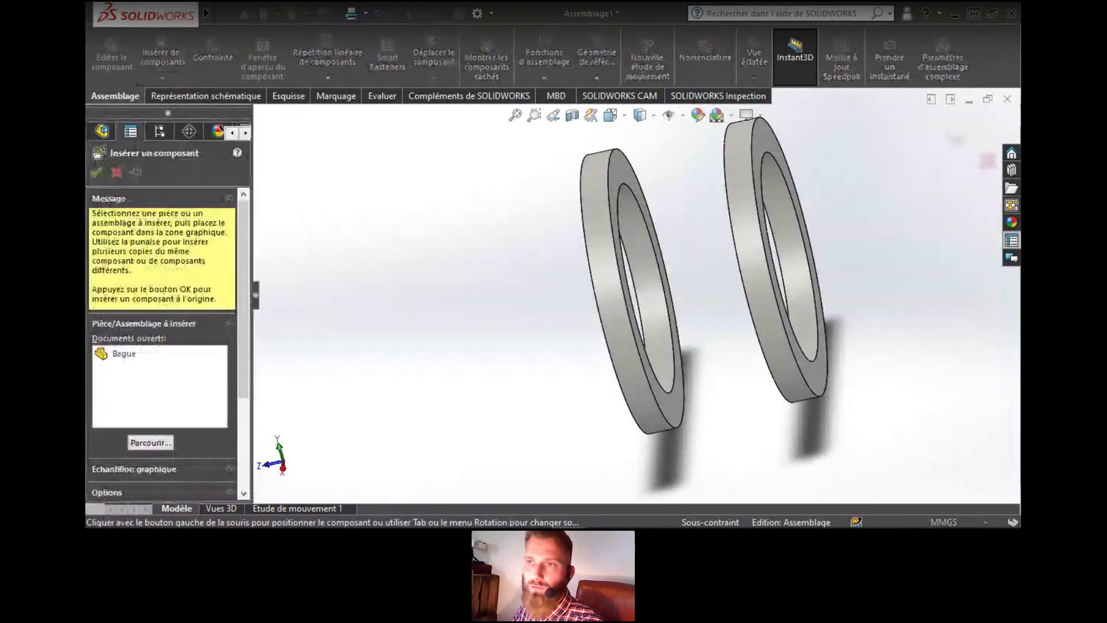
middle_drag(617, 167, 689, 166)
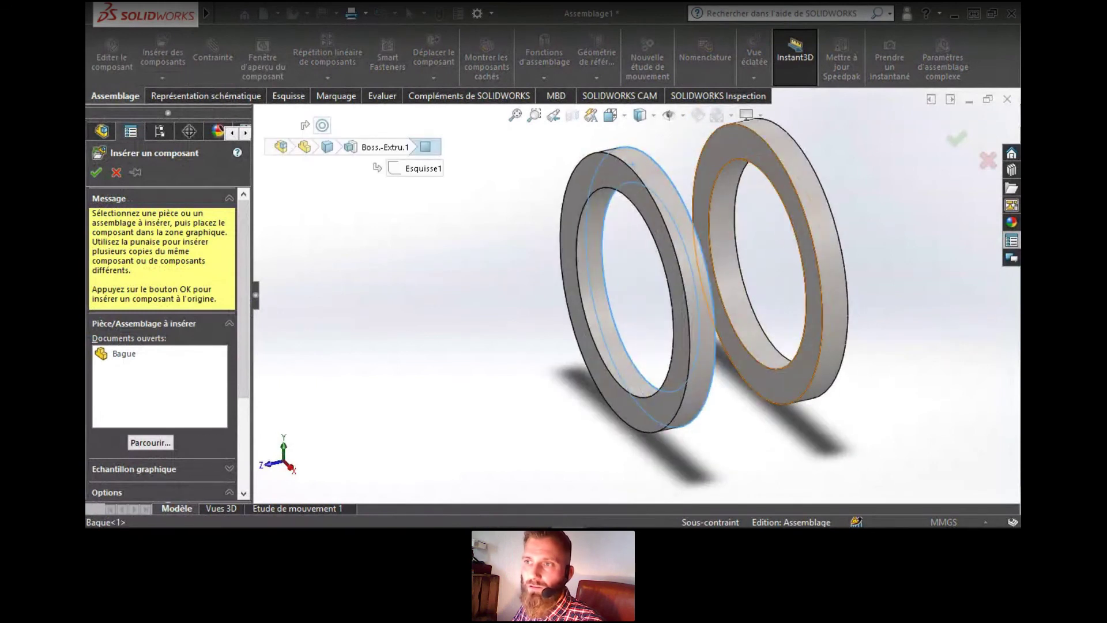
click(742, 143)
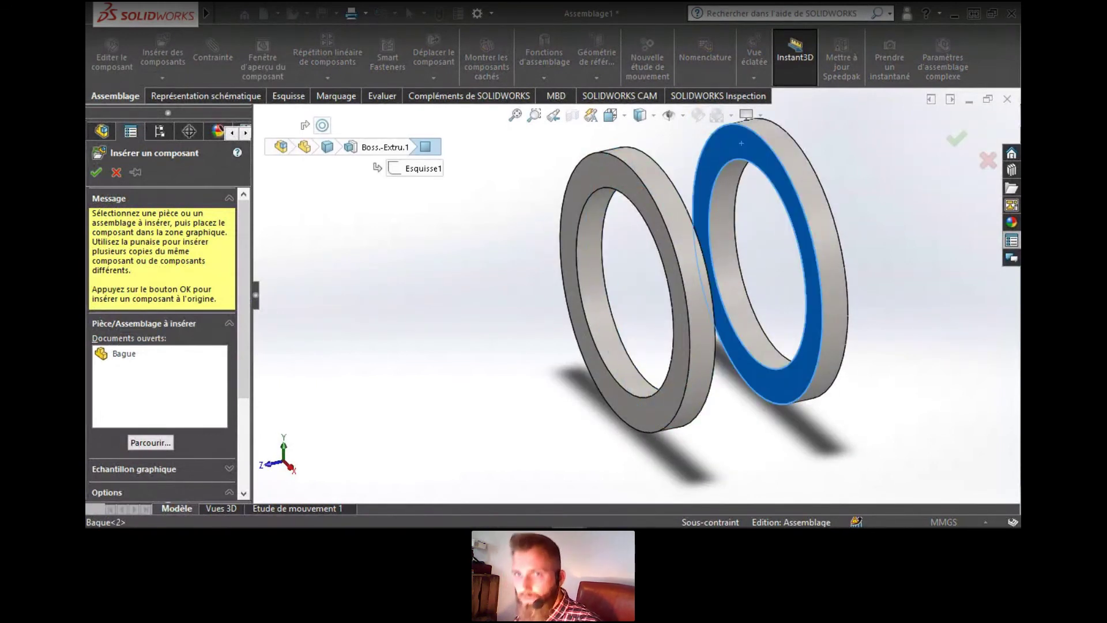
click(742, 143)
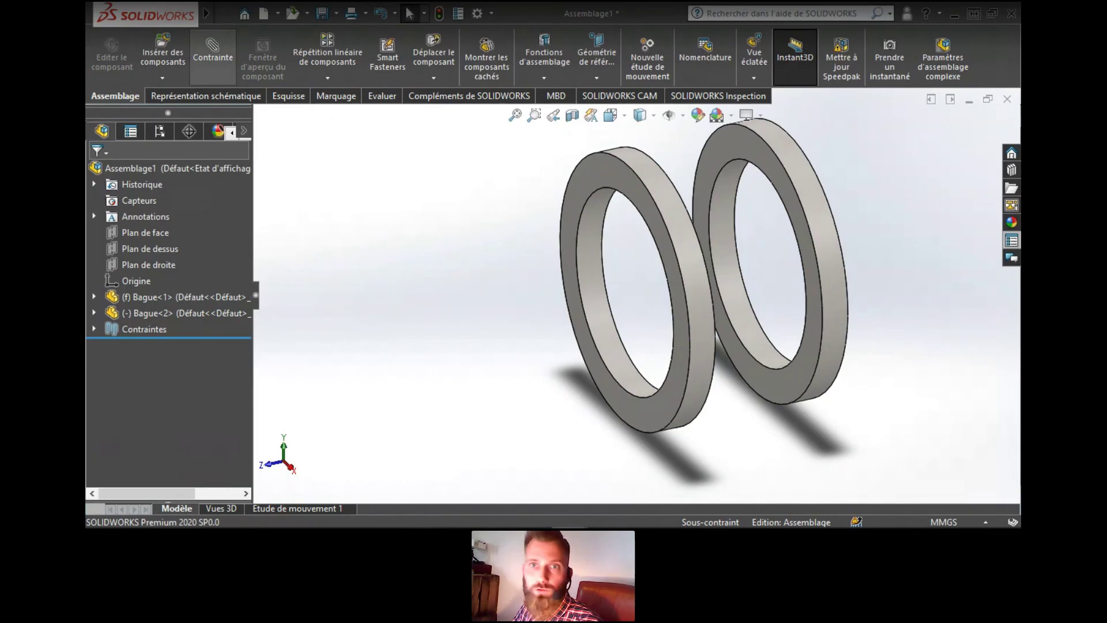
Add a 10 mm distance mate between the facing flat faces of the two rings and finish mating
click(212, 57)
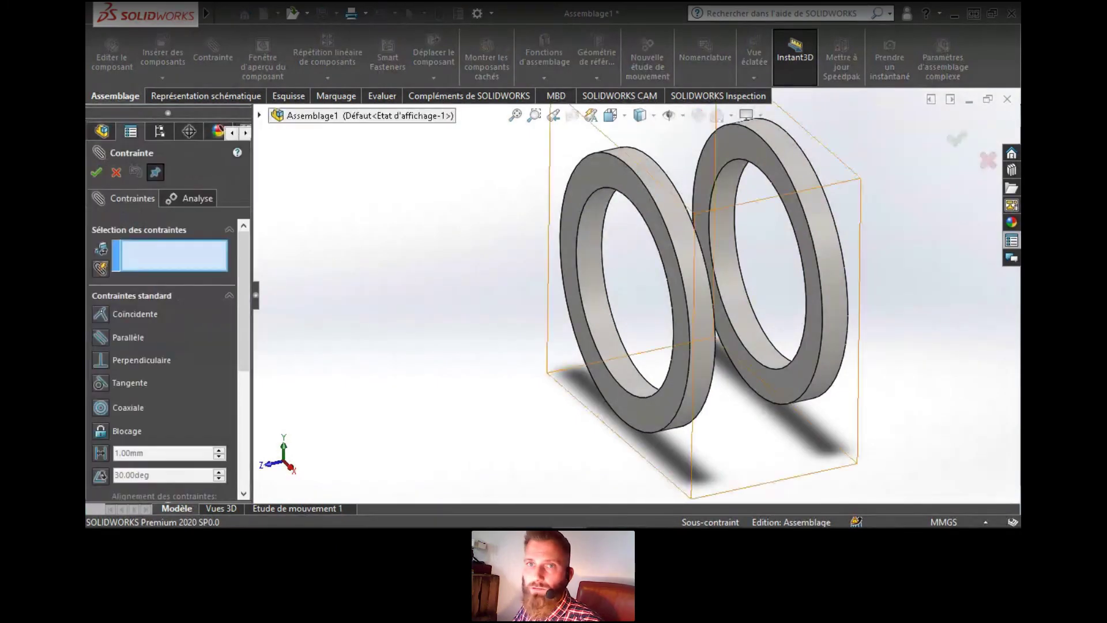
click(737, 314)
middle_drag(743, 155, 693, 161)
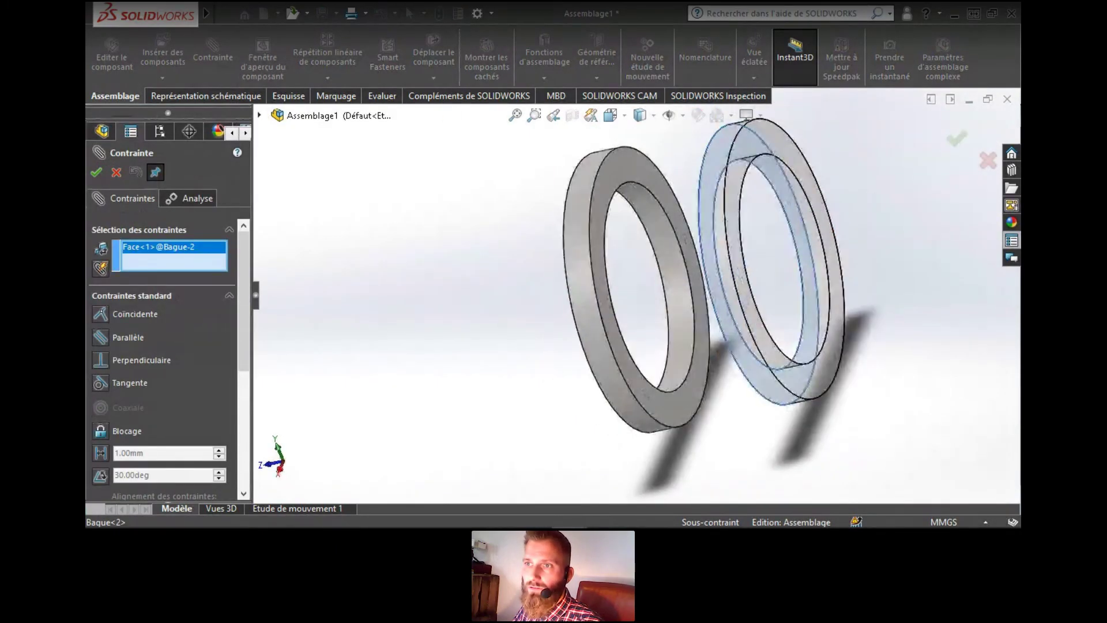
click(650, 173)
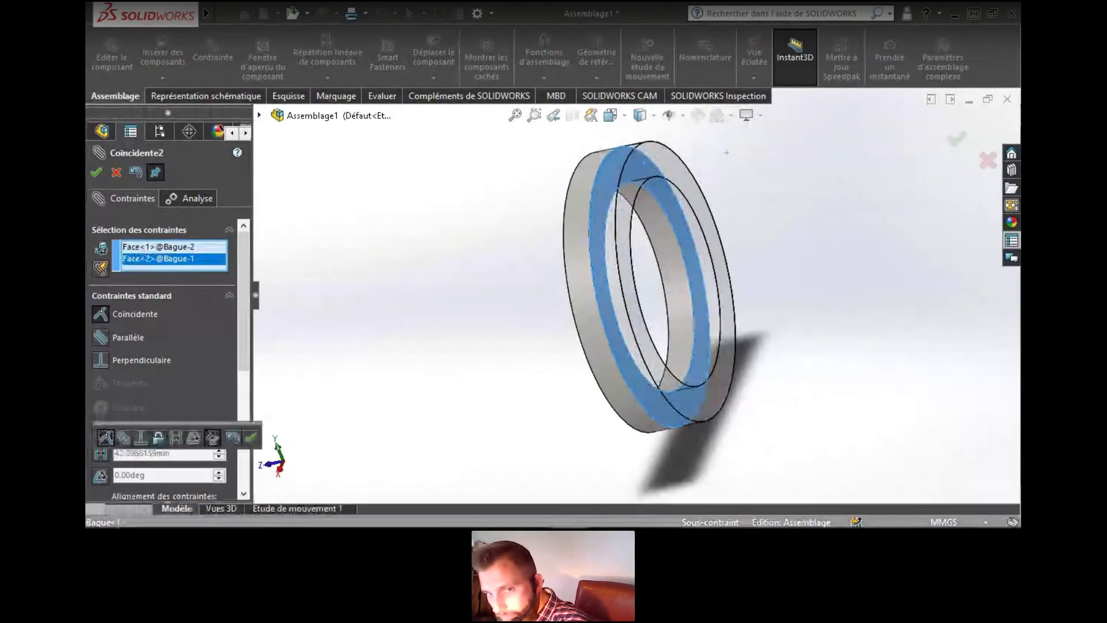
click(176, 438)
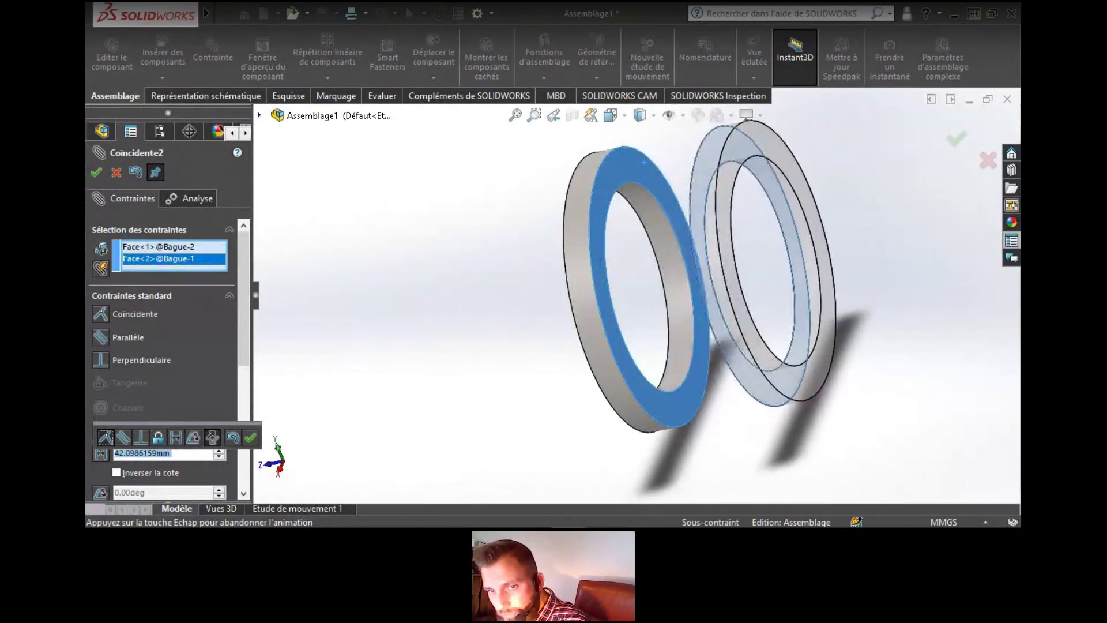
text(10)
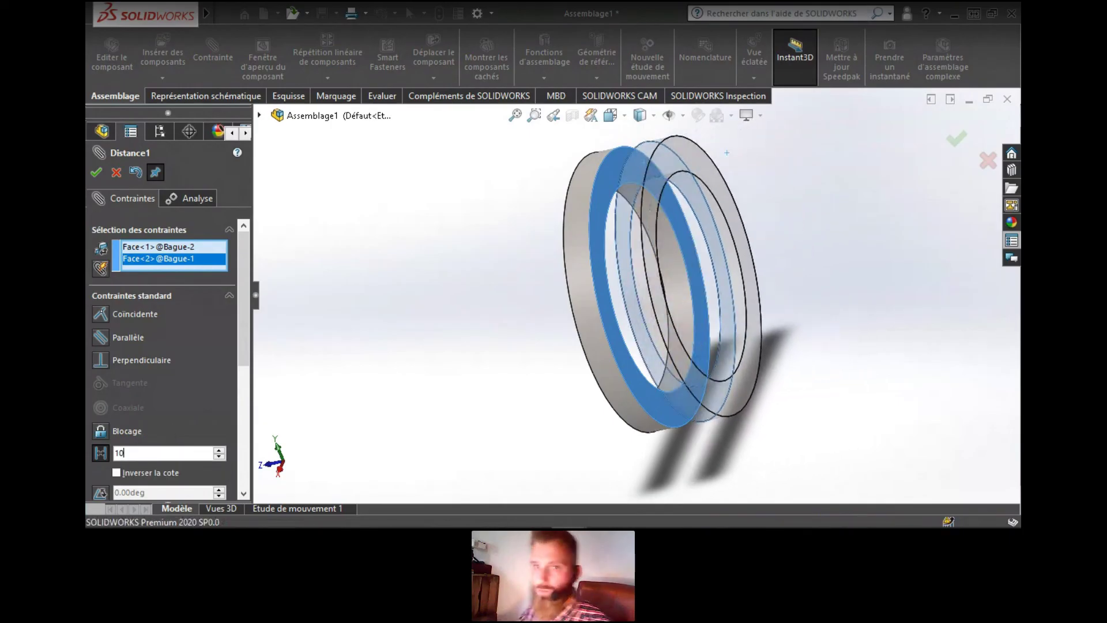
key(Return)
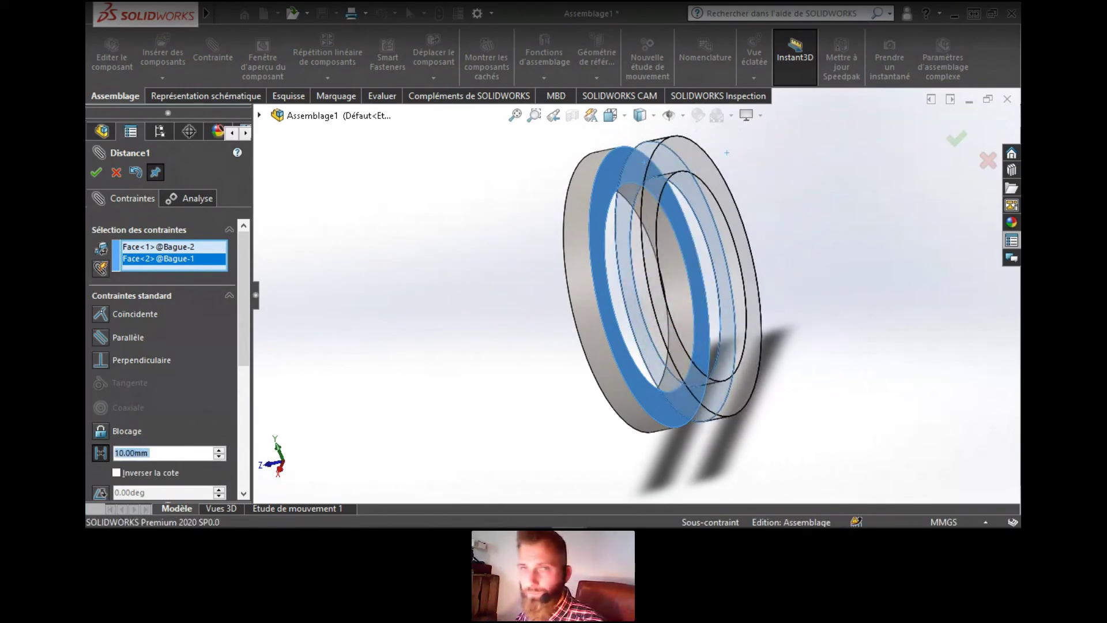
click(96, 172)
middle_drag(611, 289, 692, 289)
click(95, 172)
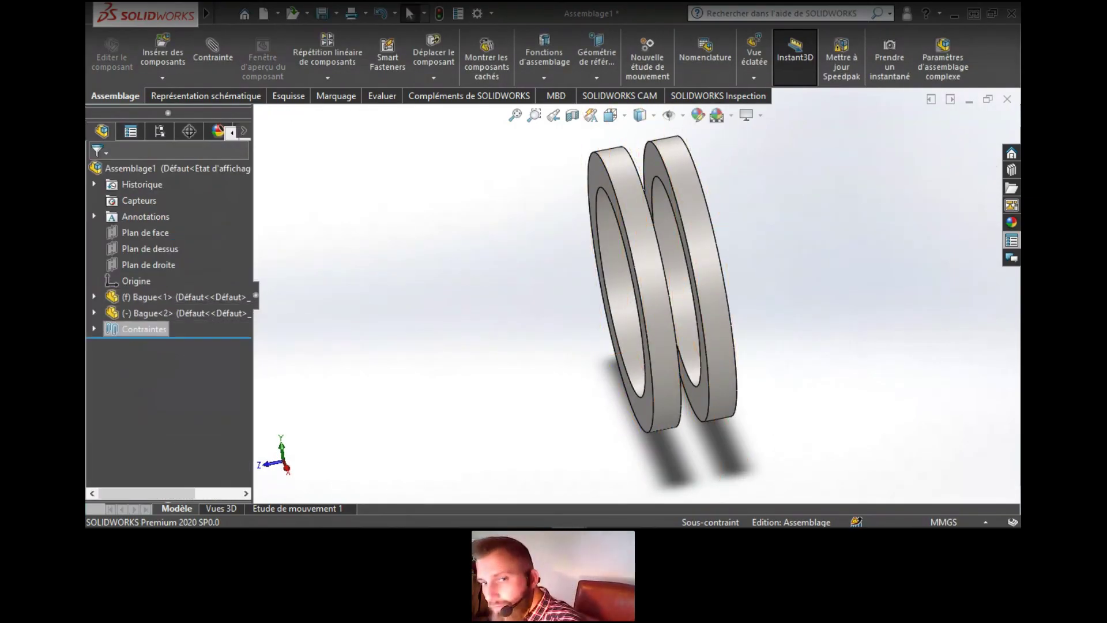
Expand the assembly's Contraintes folder and open the property form editor, Property Tab Builder 2020
click(94, 329)
click(173, 361)
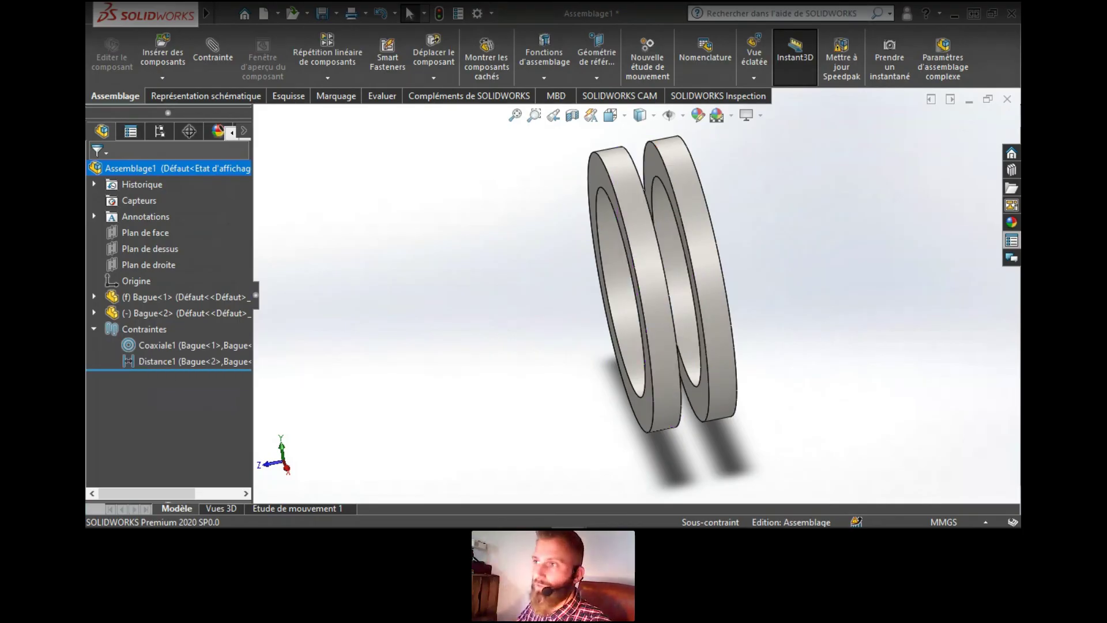
click(1012, 152)
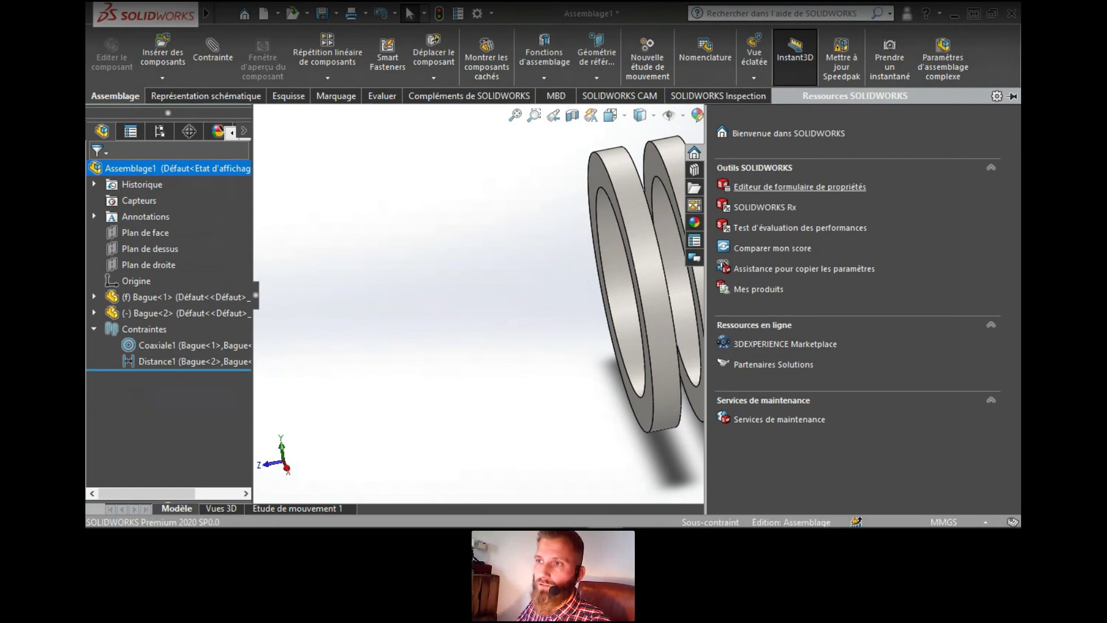
drag(0, 150, 605, 33)
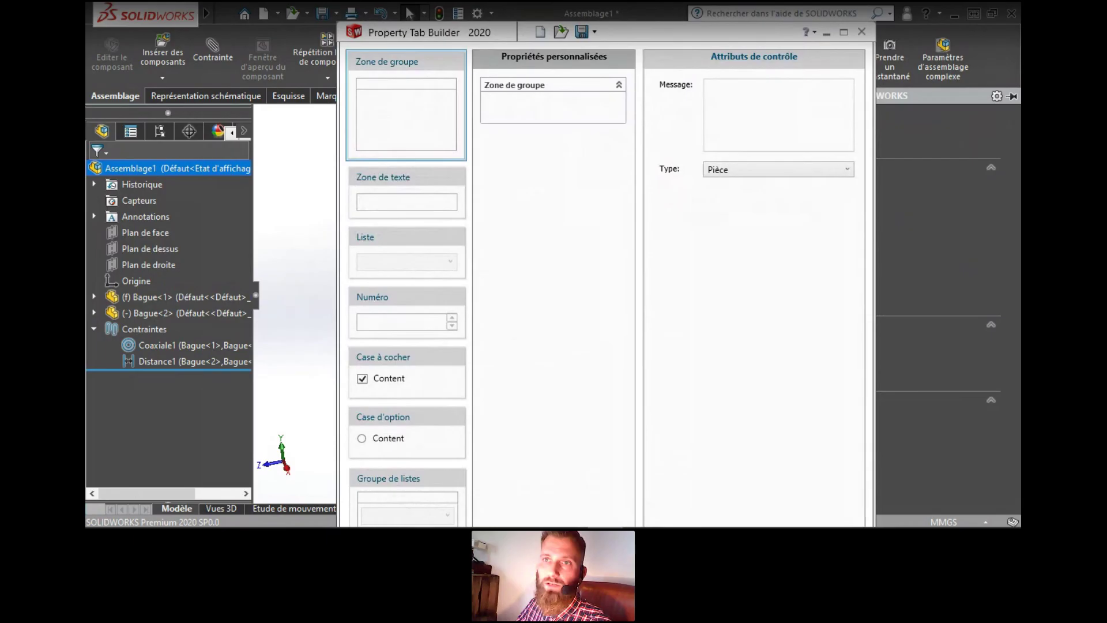
Title the form's group box Jeu_Entre_Bagues
click(554, 101)
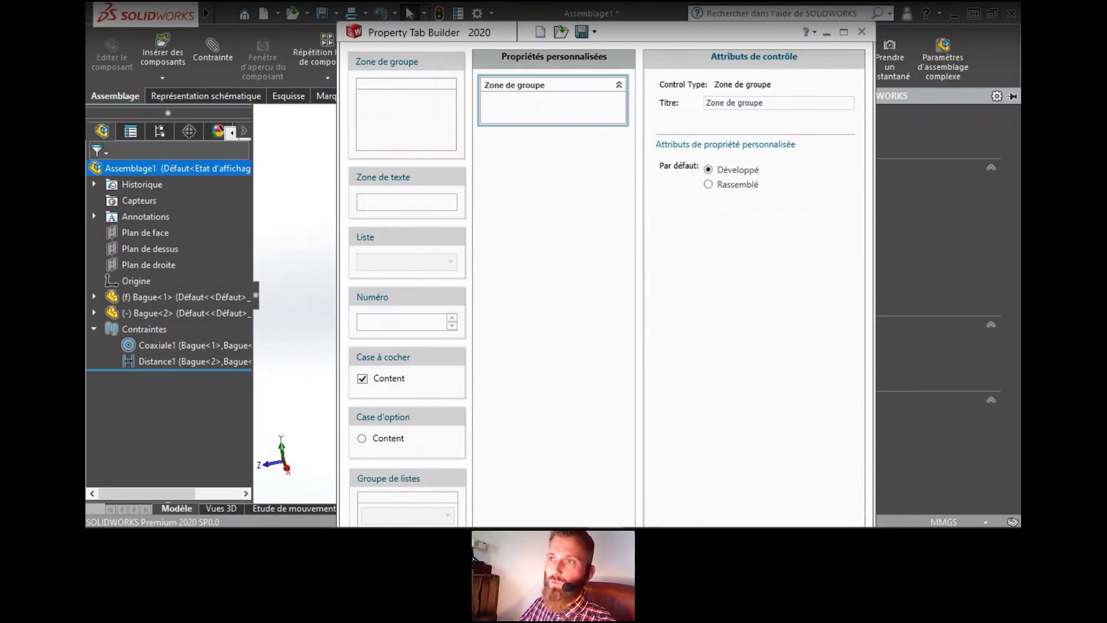
drag(765, 103, 705, 103)
text(Jeu )
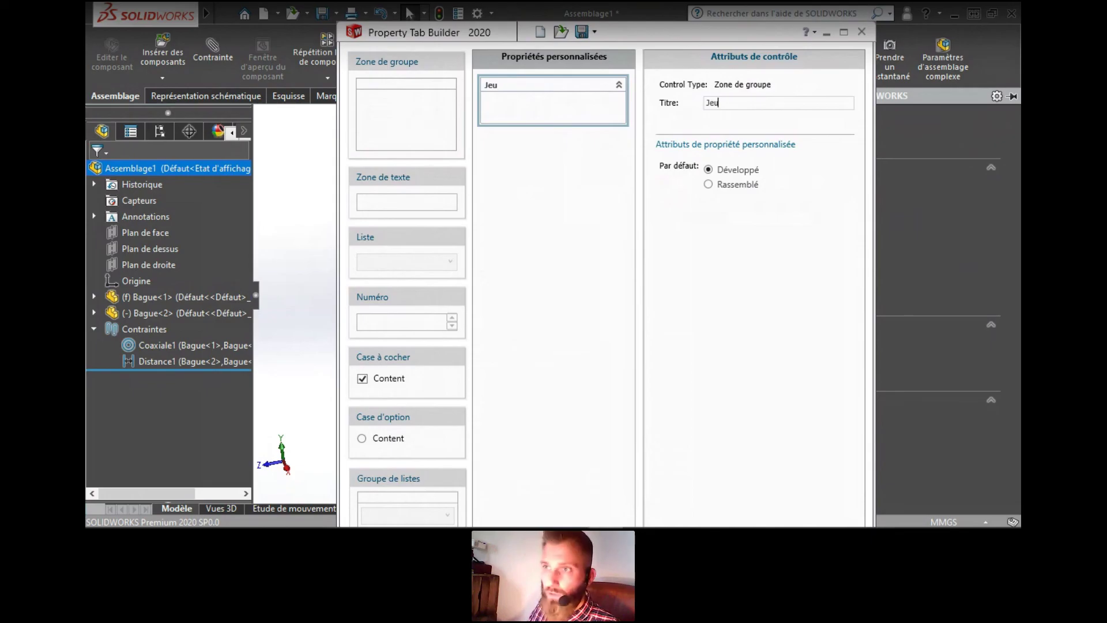
text(_Entr)
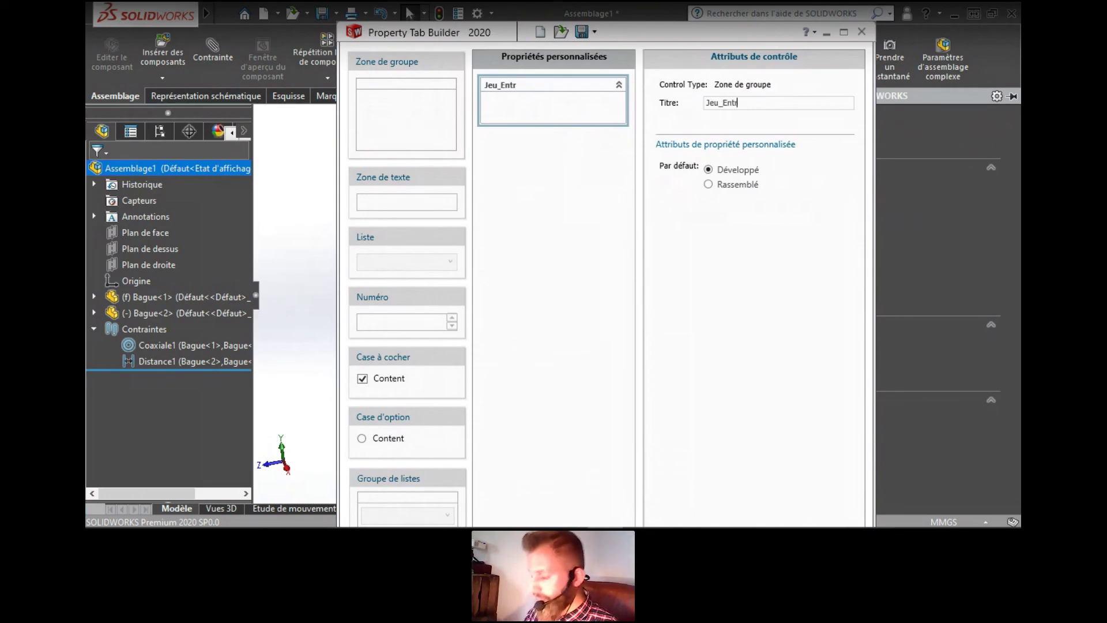
text(e_Bagues)
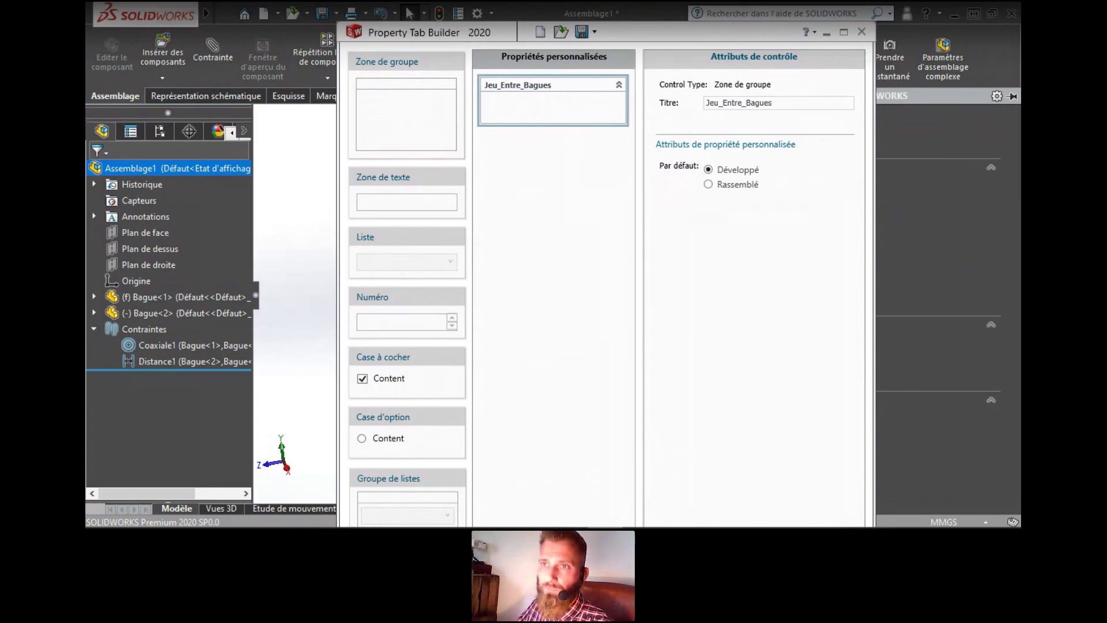
Add a text box to the Jeu_Entre_Bagues group, with Jeu as title and property name, and make it configuration-specific
click(407, 193)
drag(408, 194, 552, 112)
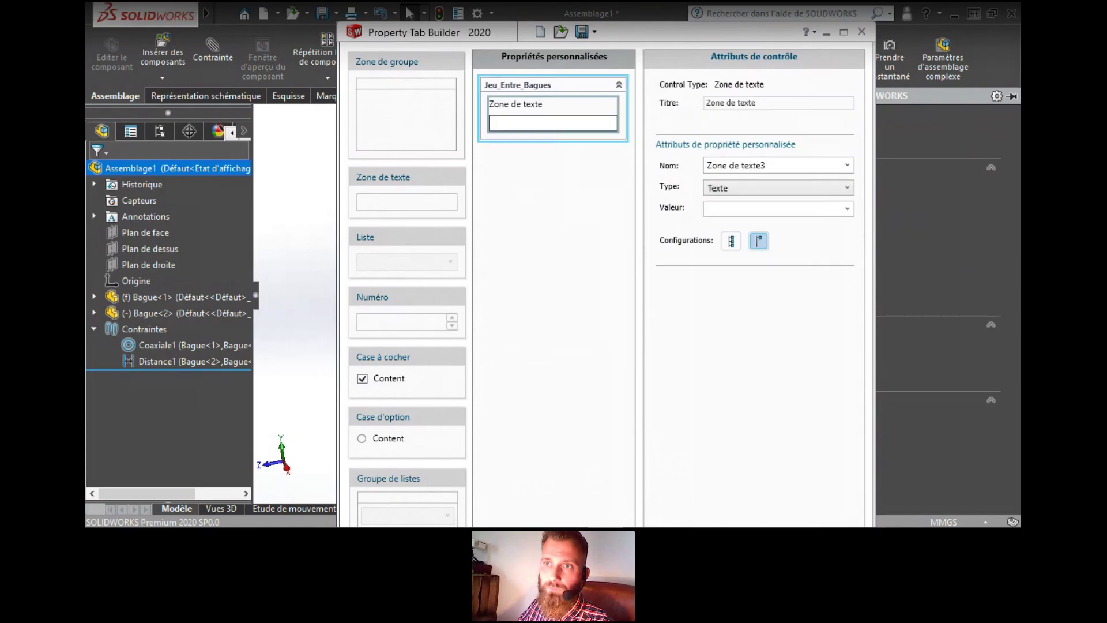
drag(758, 103, 705, 103)
text(Jeu)
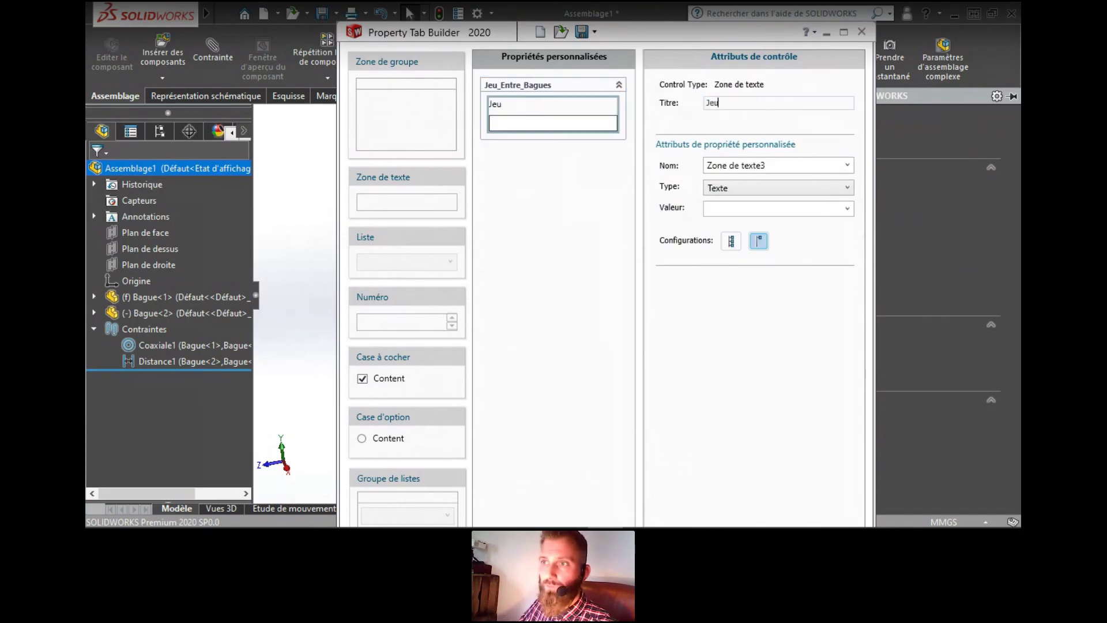
key(Tab)
text(Jeu)
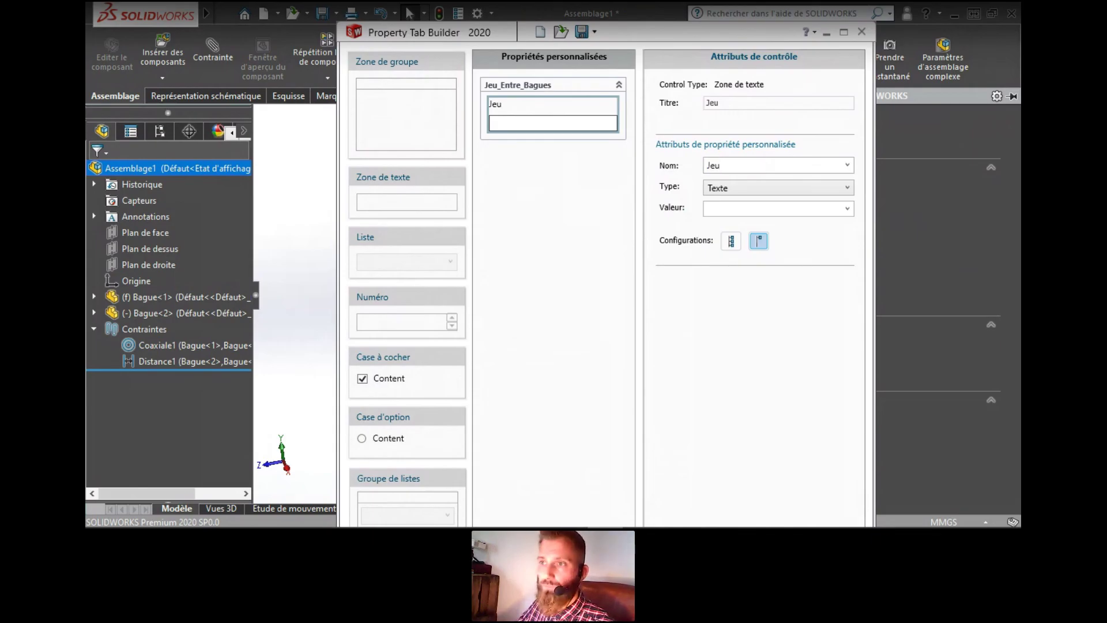
click(731, 241)
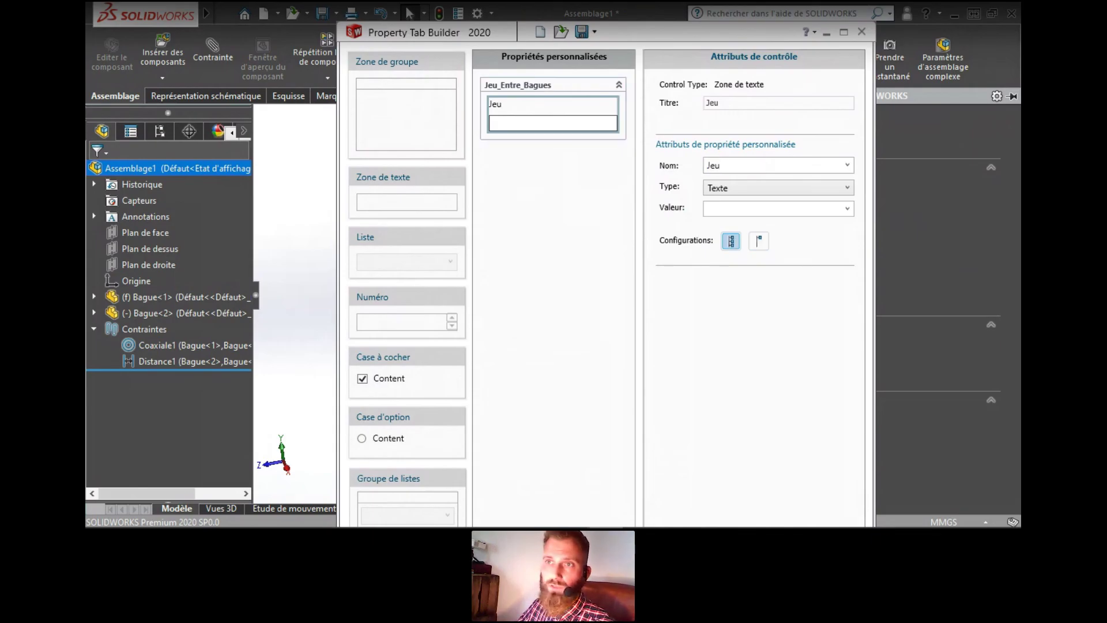
Save the form as the part property template Formulaire_Jeu in the Template folder and close the form editor
click(595, 32)
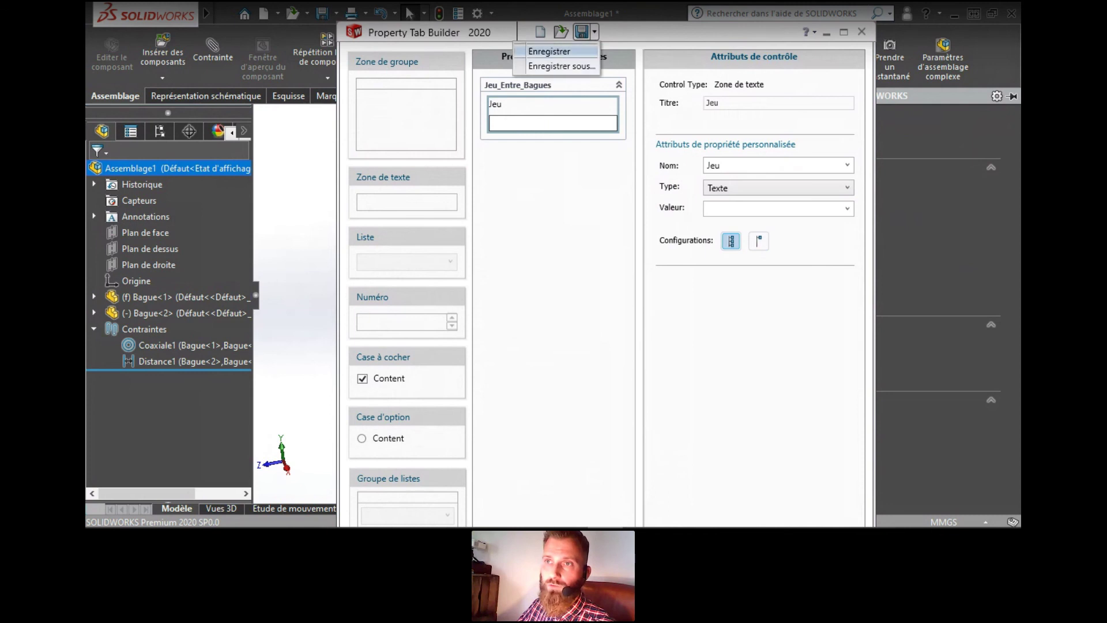
click(549, 51)
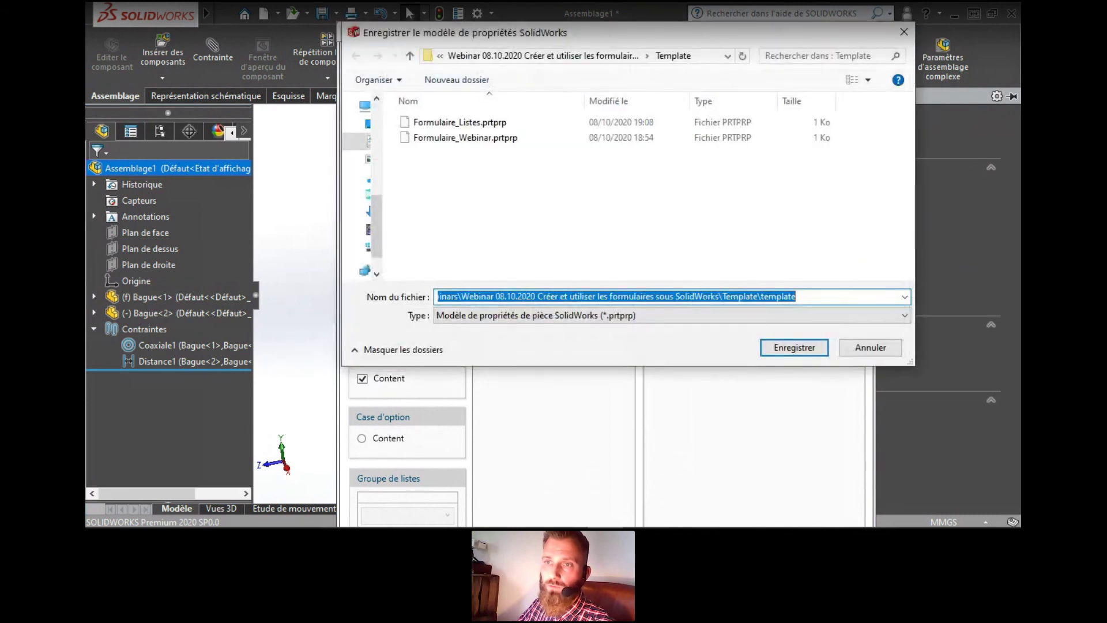
text(Jeu)
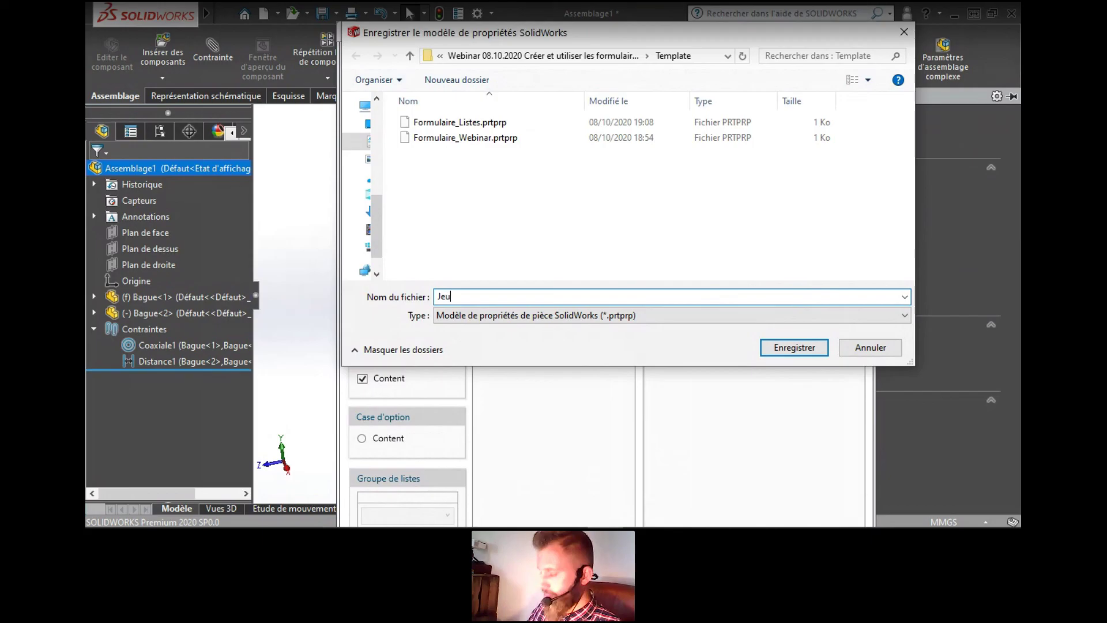
key(BackSpace)
key(BackSpace)
key(BackSpace)
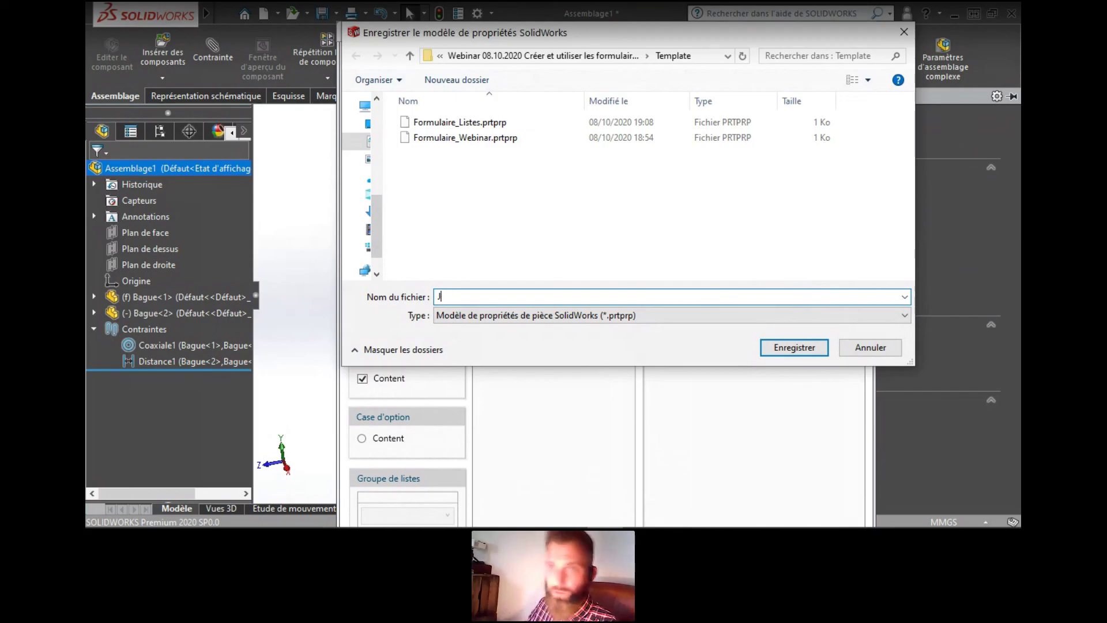
text(Form)
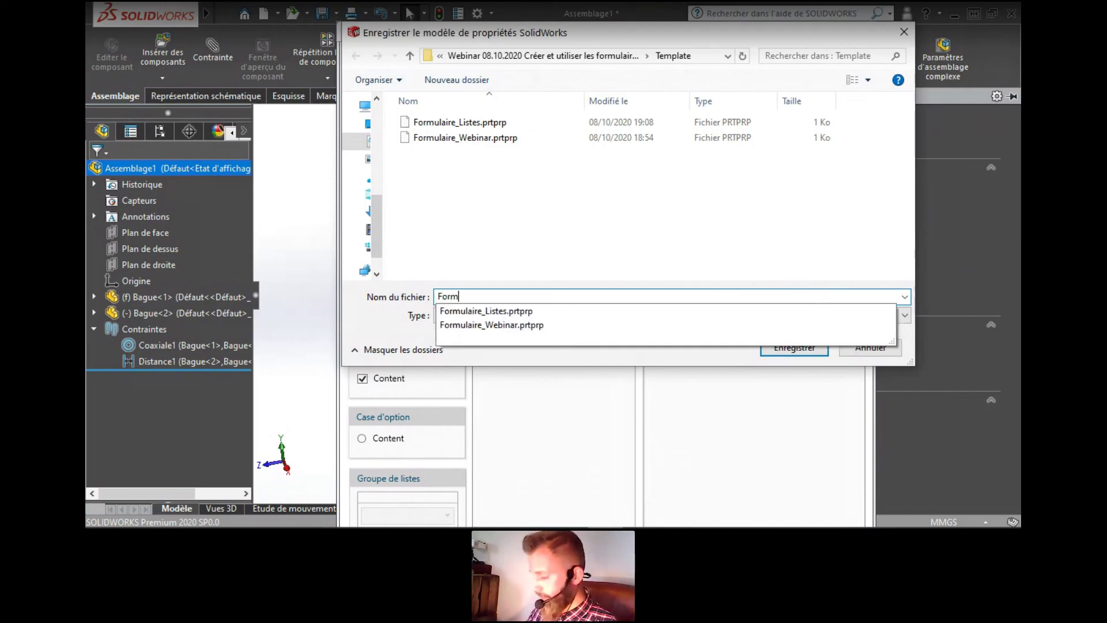
text(ulaire)
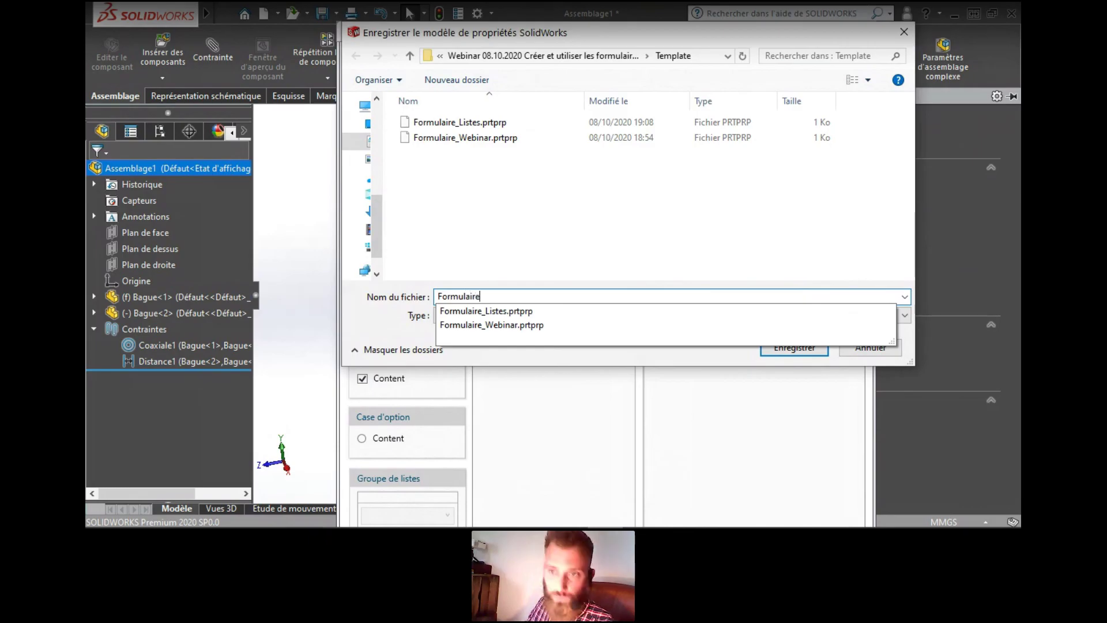
text(_Jeu)
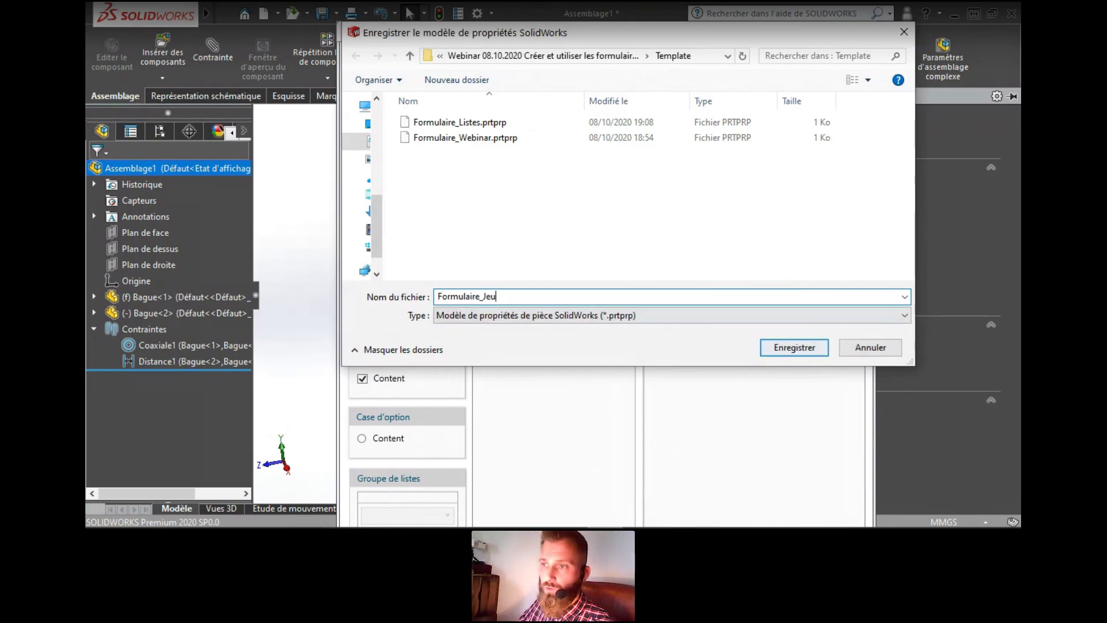
key(Return)
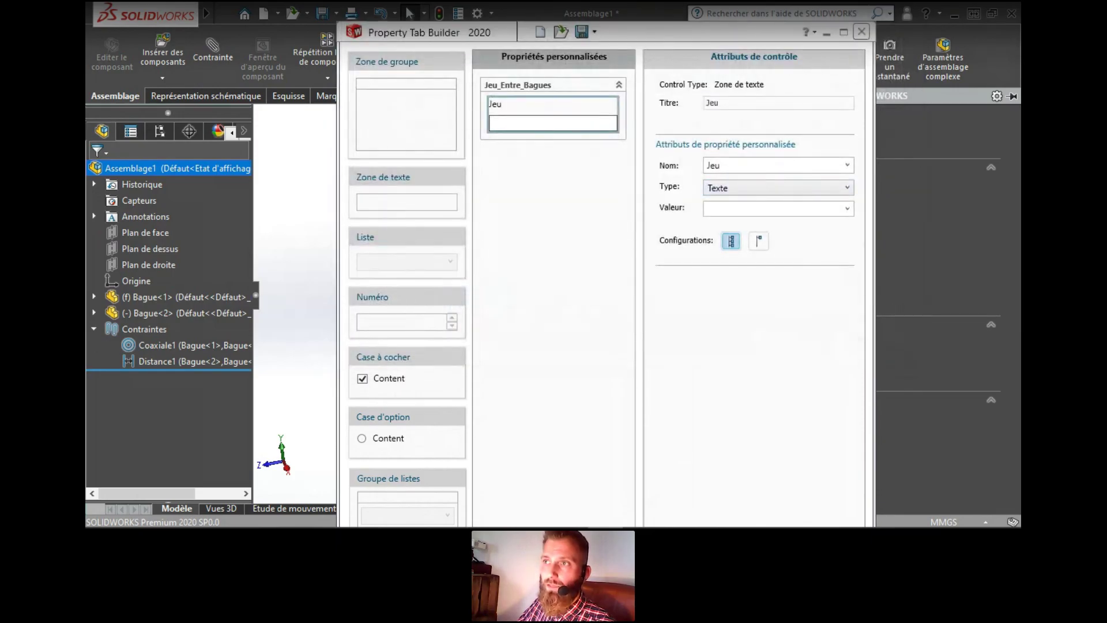
click(862, 32)
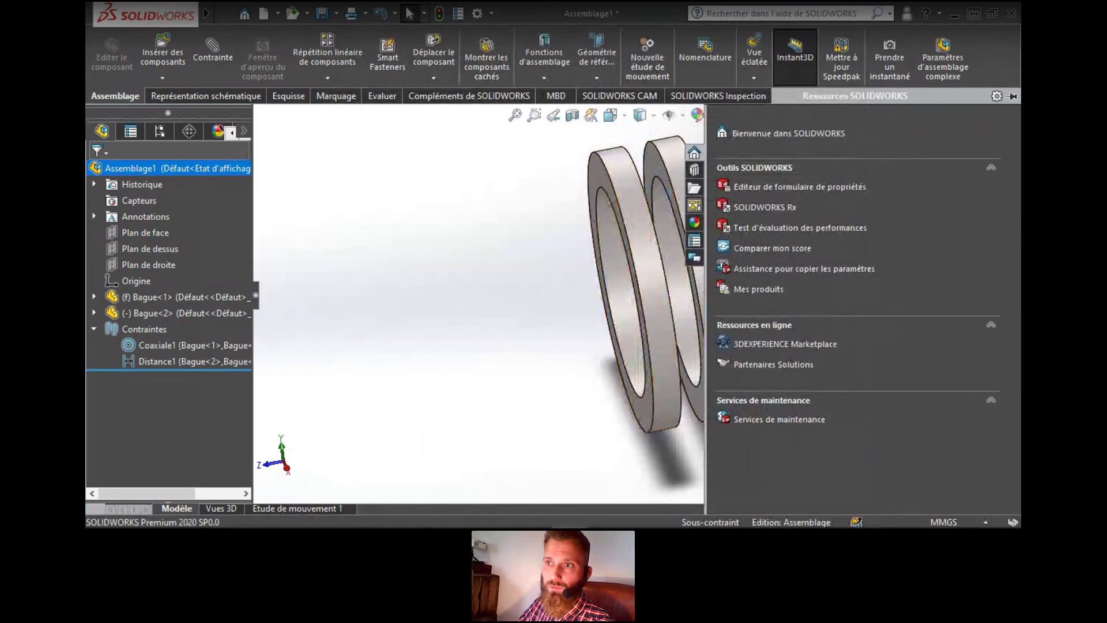
Start a new property form from the assembly's custom properties and set its type to Assemblage
click(694, 241)
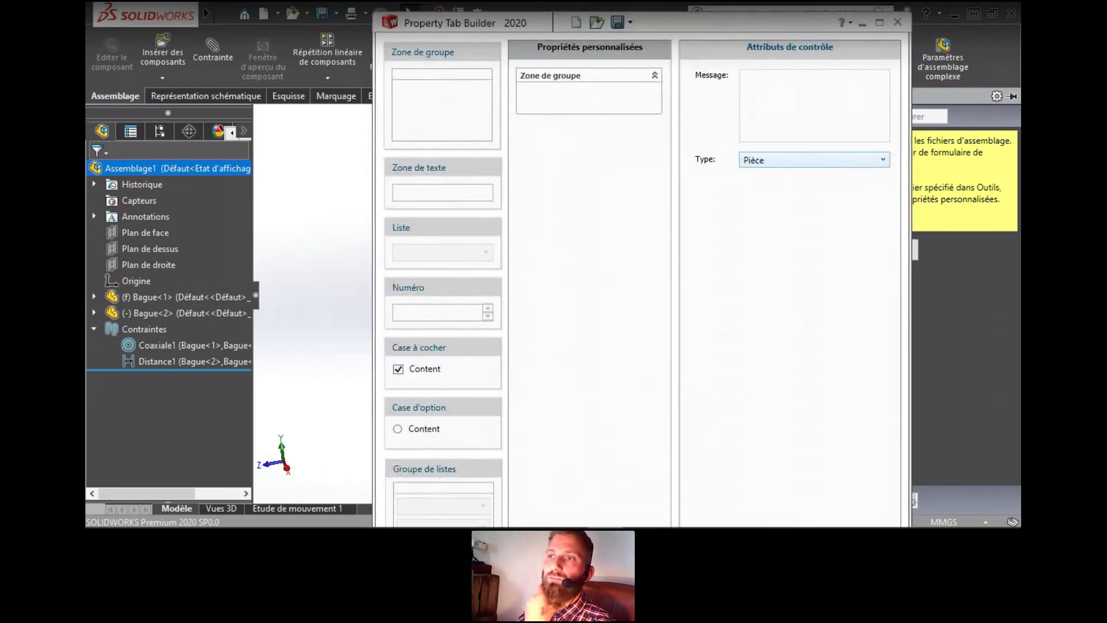
click(813, 160)
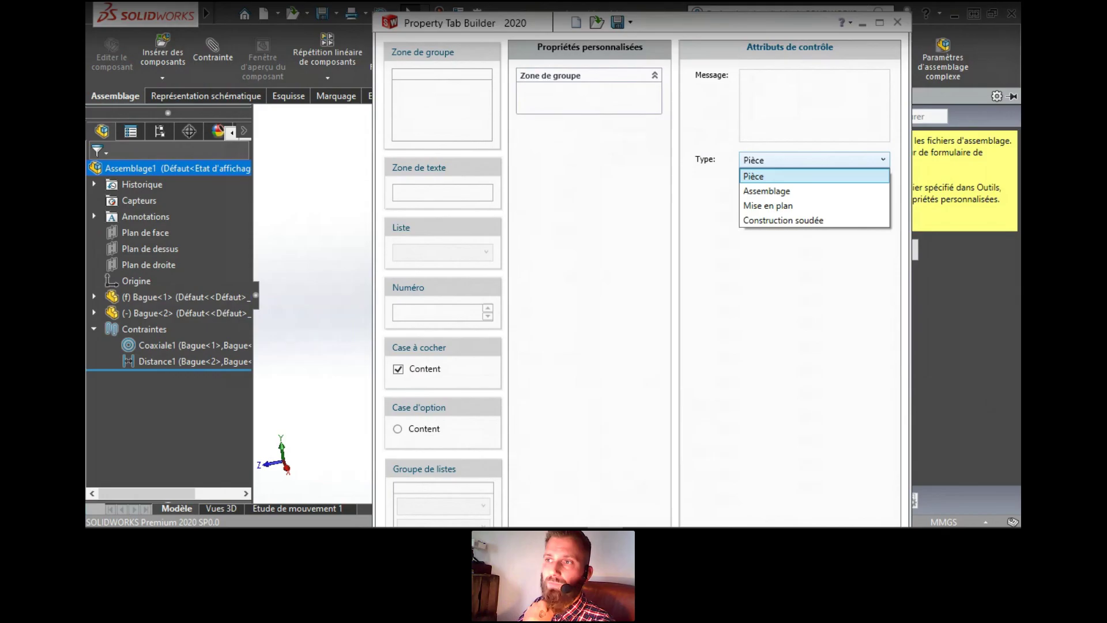
click(767, 191)
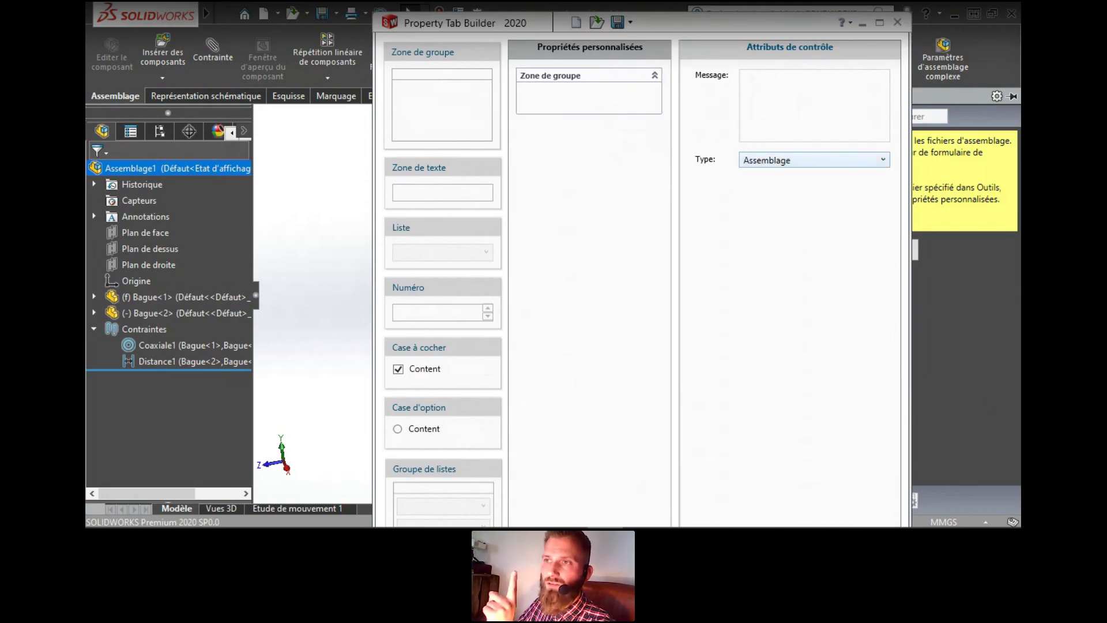
click(814, 161)
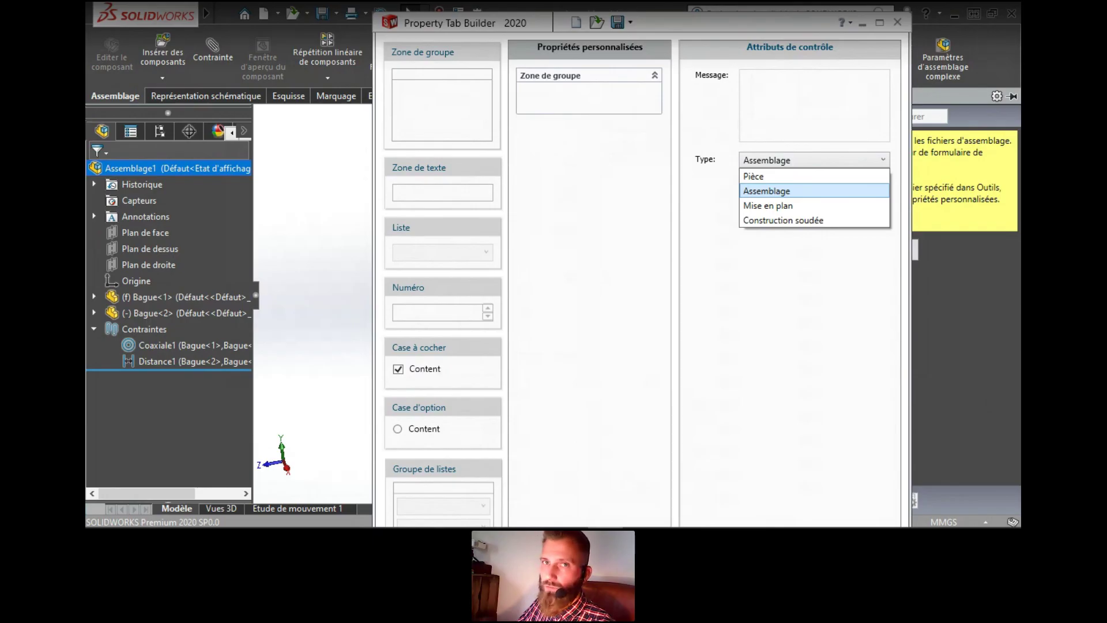
click(814, 191)
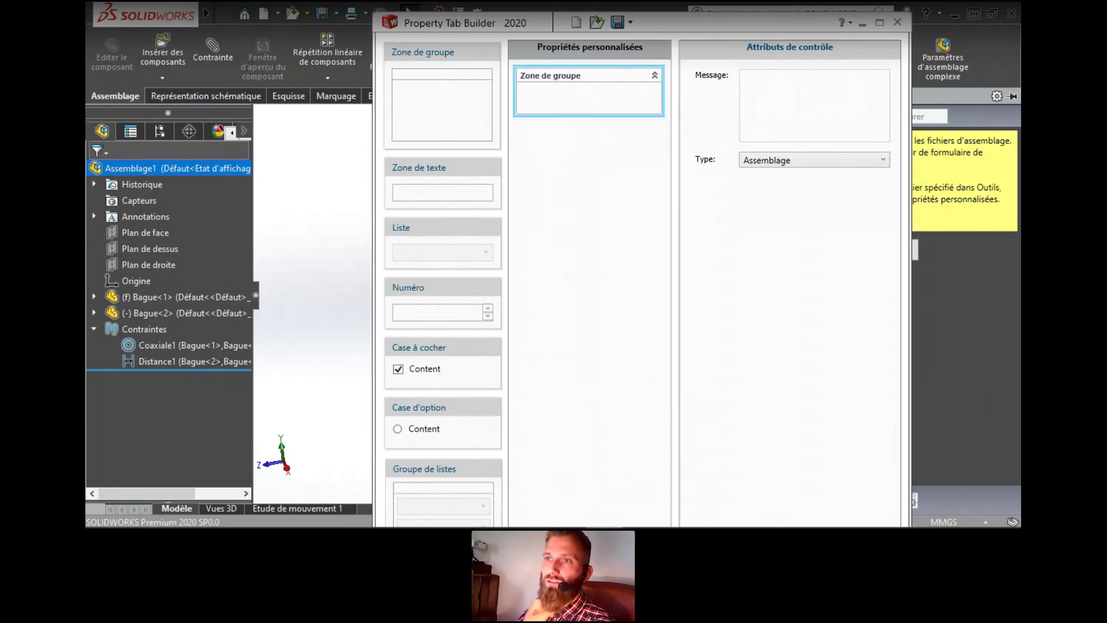
Title the new assembly form's group box Jeu_Entre_Bagues
click(588, 92)
drag(801, 94, 742, 93)
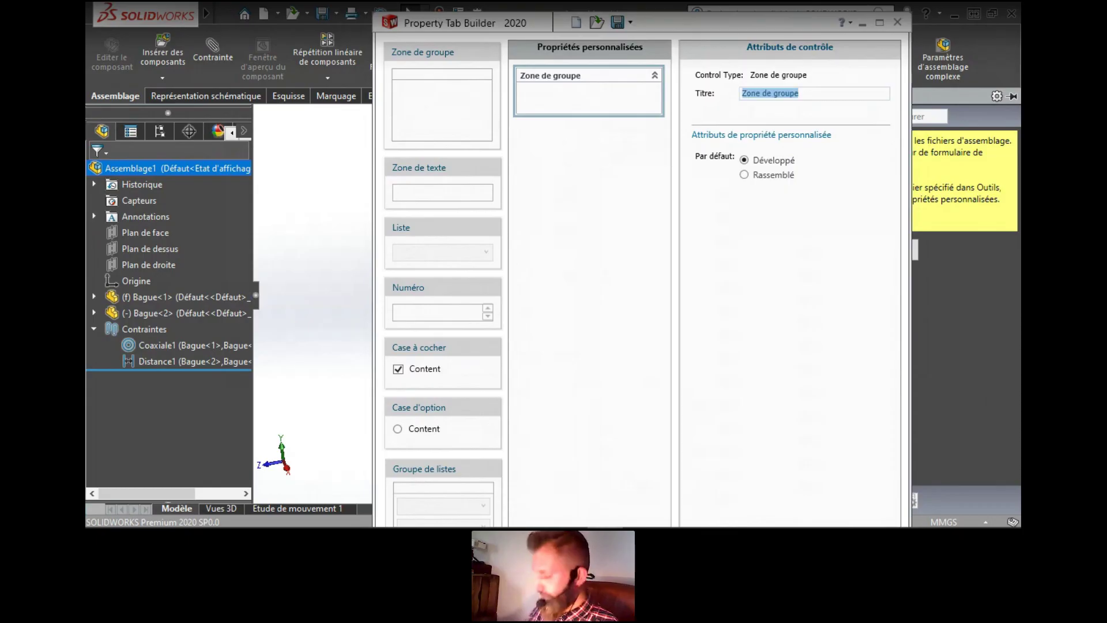
text(Jeu)
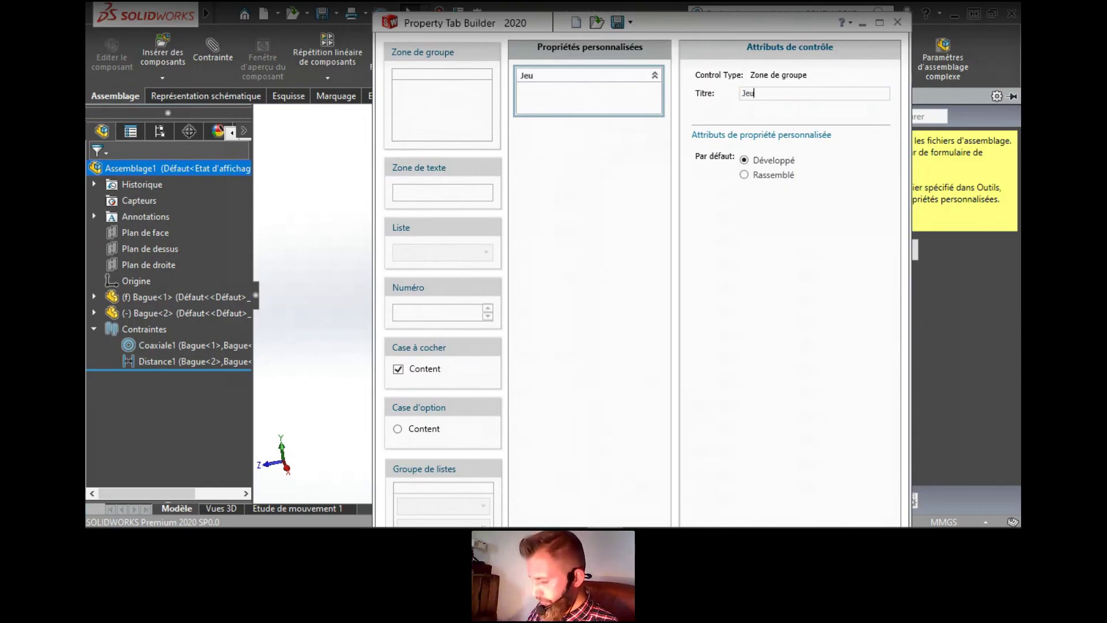
text(_Entre)
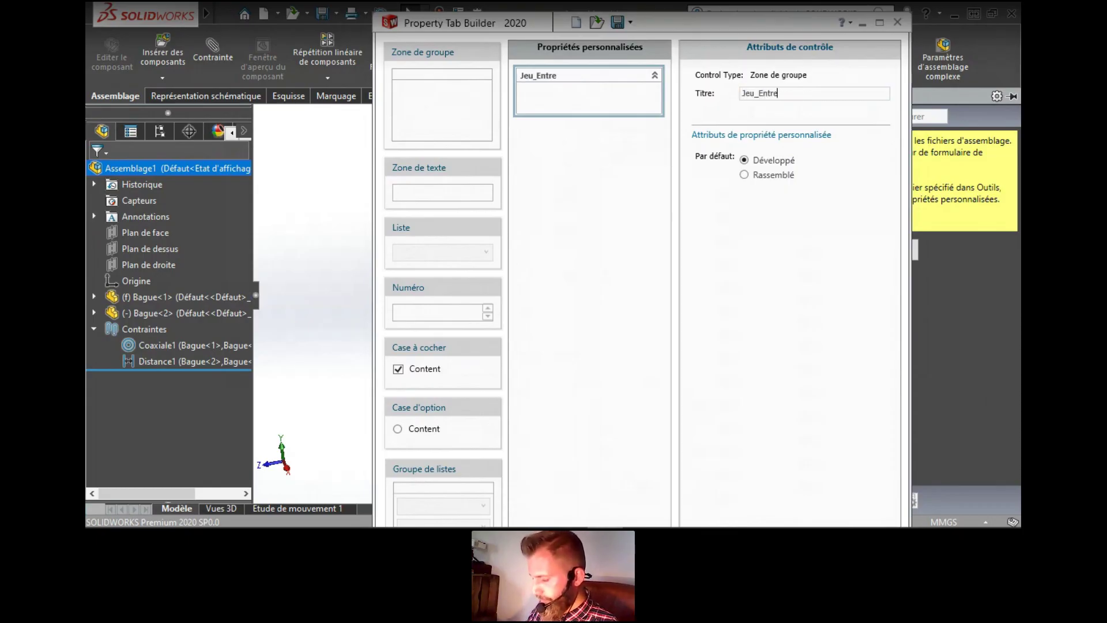
text(_Bagues)
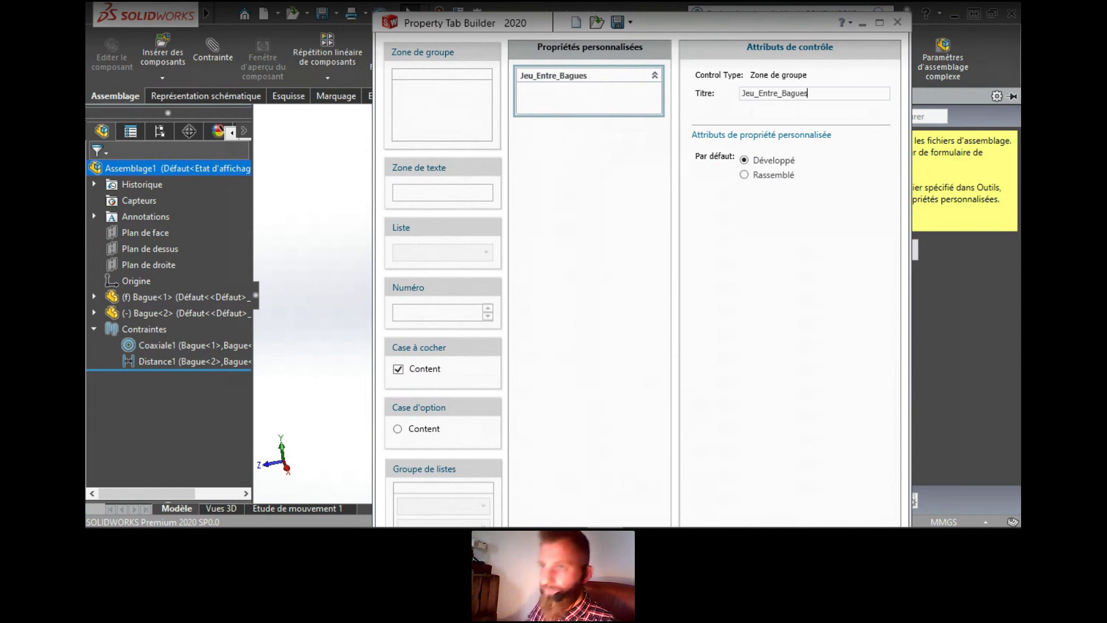
Add a text box to the assembly form's group, titled and named Jeu, and make the property configuration-specific
drag(443, 187, 588, 105)
drag(793, 94, 740, 94)
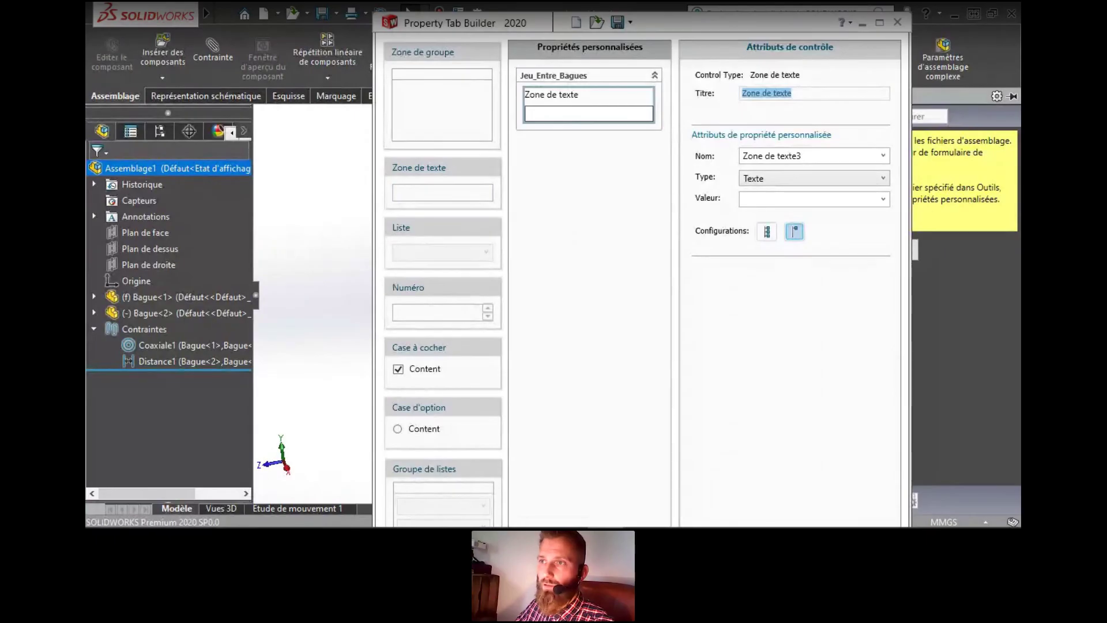
text(Jeu)
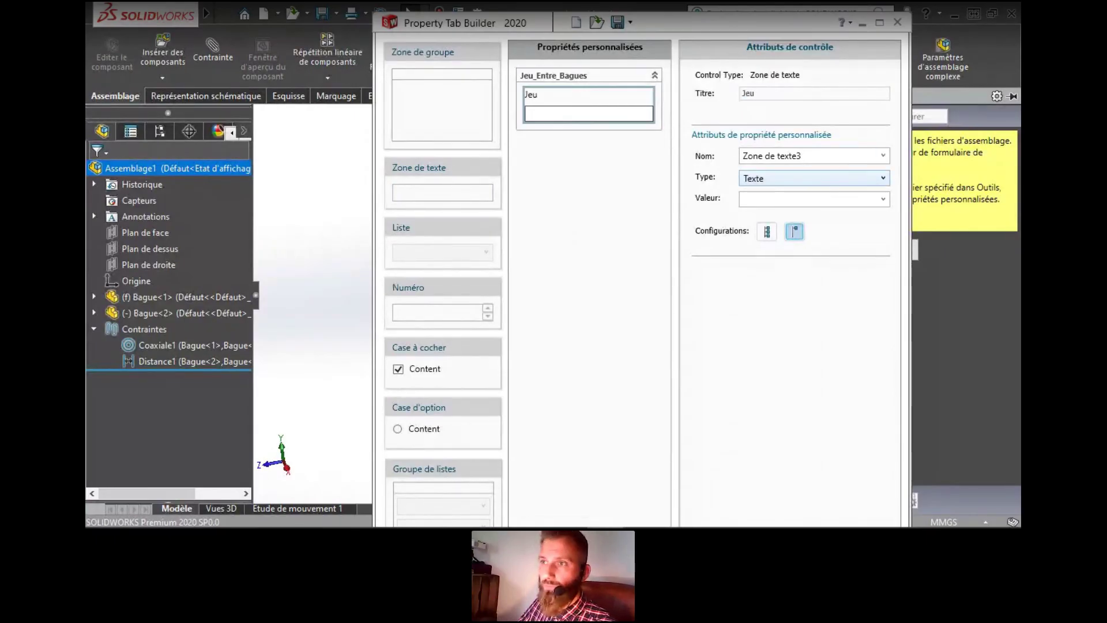
key(Tab)
text(Jeu)
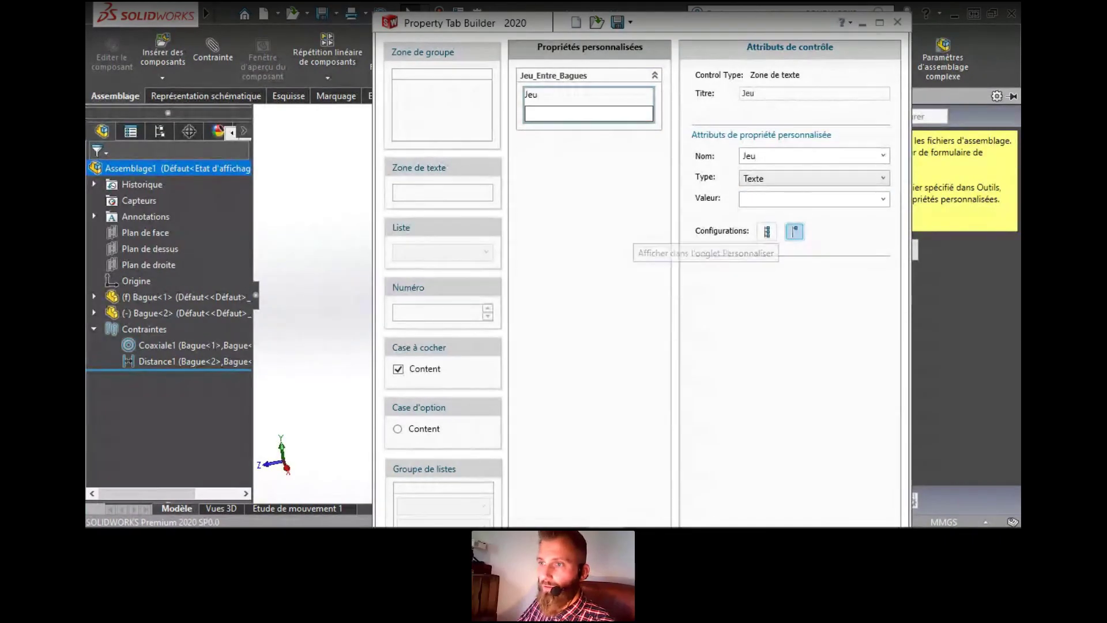
click(767, 232)
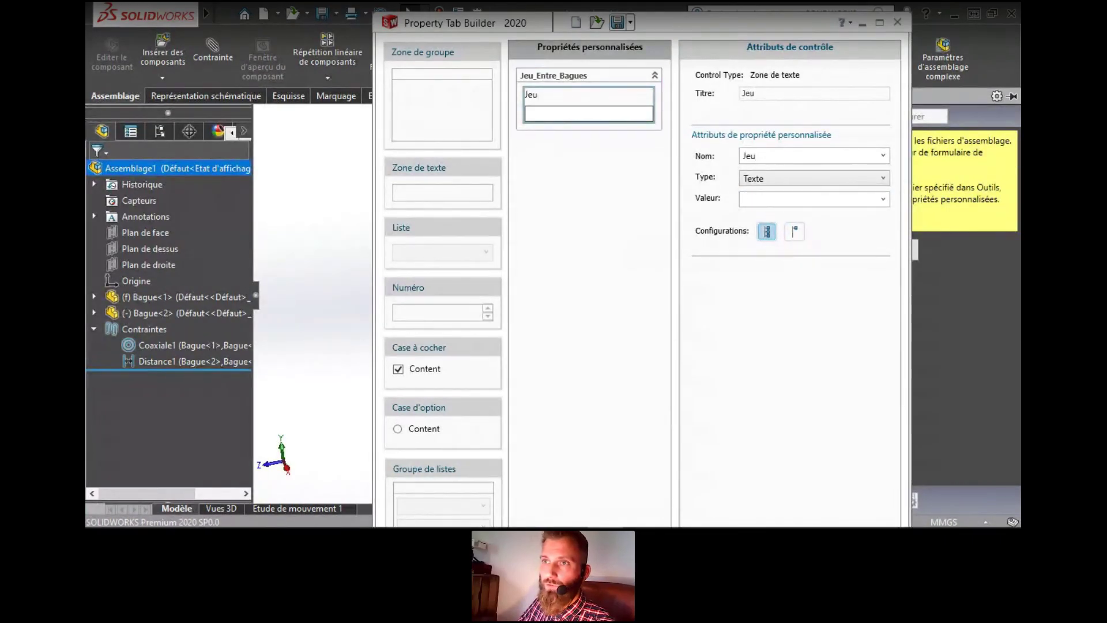
Save the assembly property template as Formulaire_Jeu2 in the Template folder and close the form editor
click(618, 22)
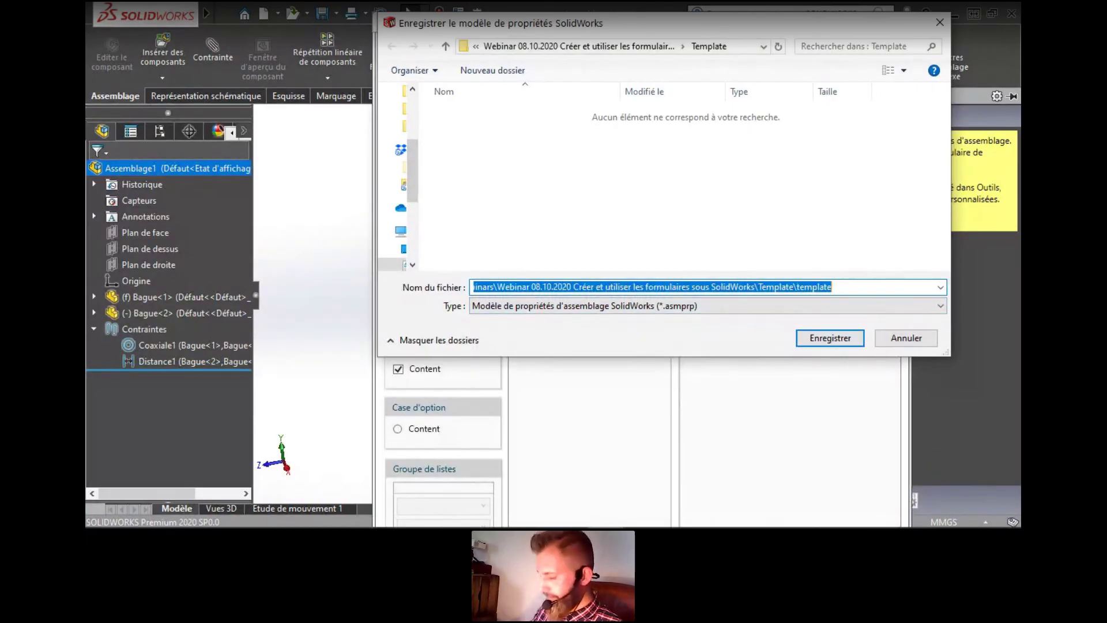
text(Formulai)
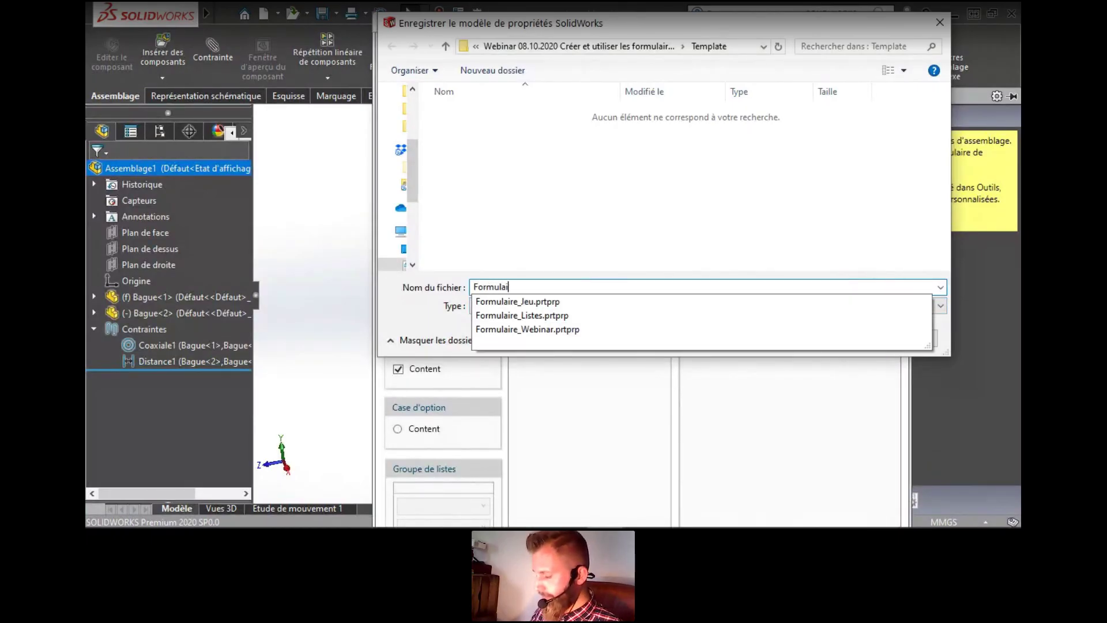
text(re_Jeu)
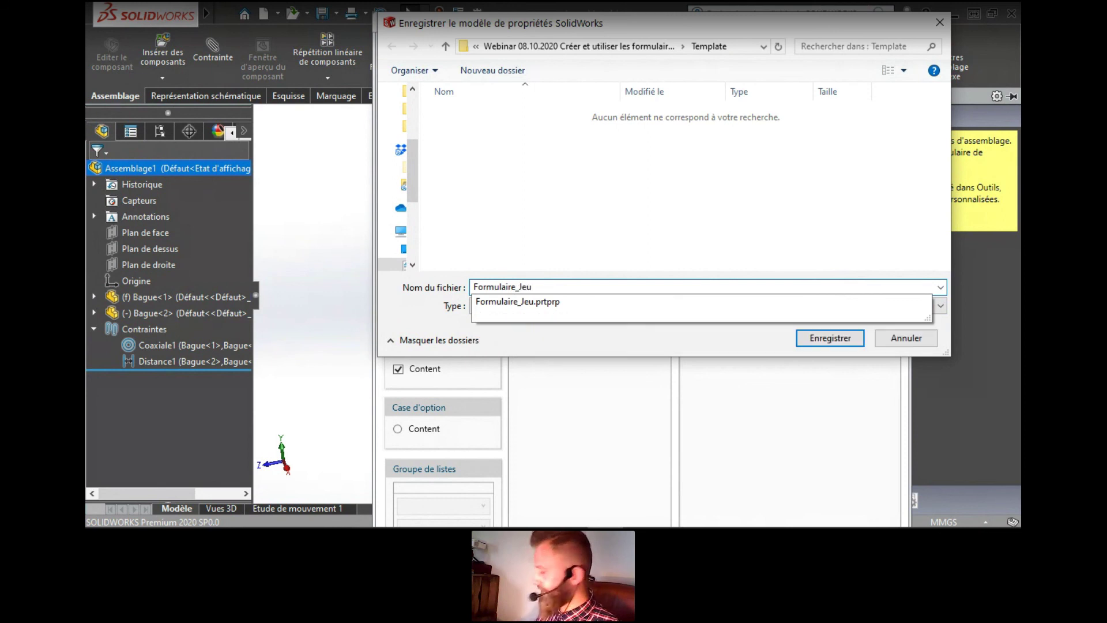
text(2)
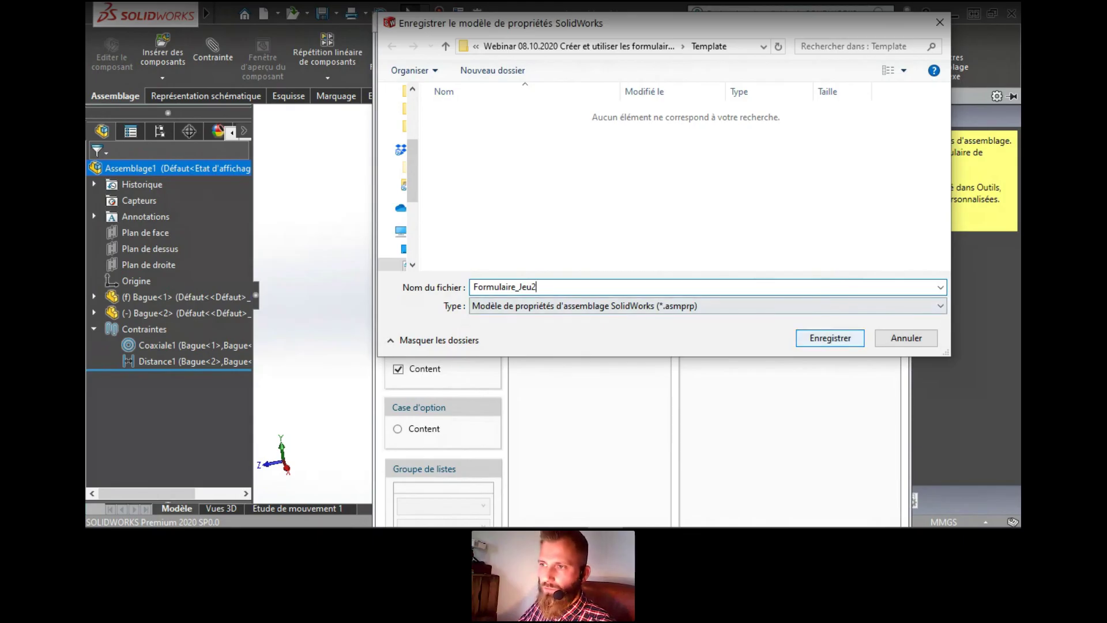
click(830, 338)
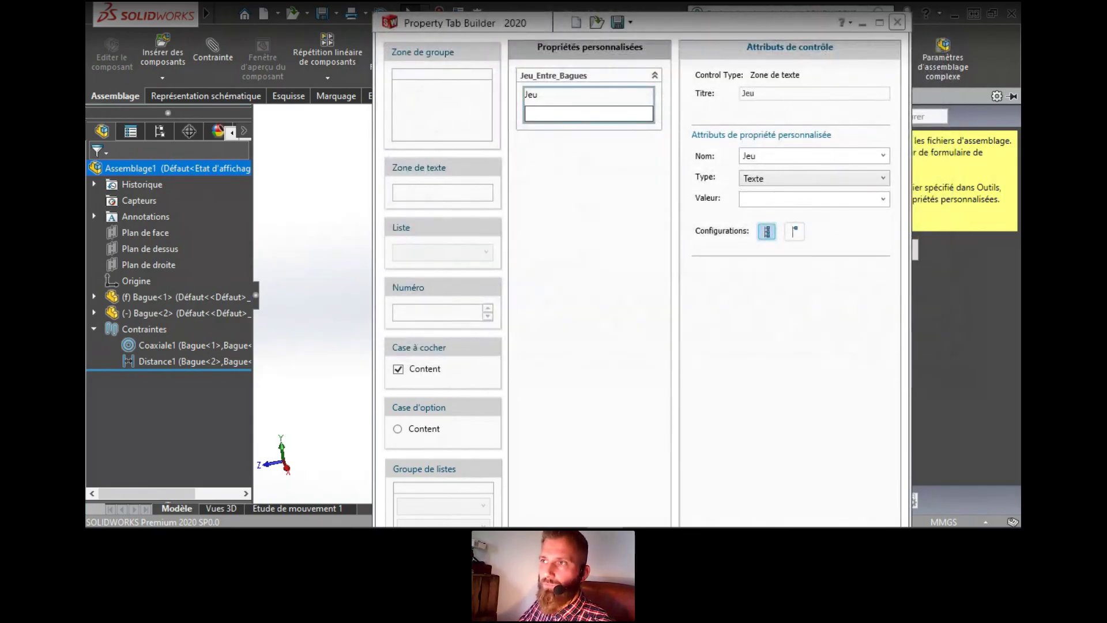
click(898, 22)
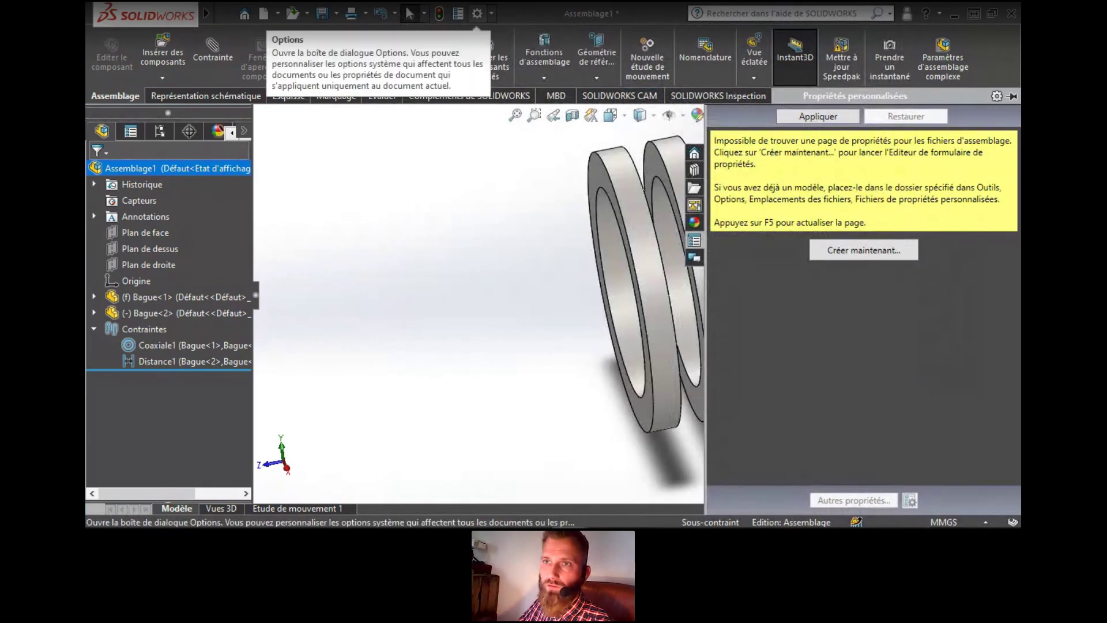
Replace the custom property files folder in the file location options with Webinar 08.10.2020 Créer et utiliser les formulaires sous SolidWorks, then recheck the custom properties
click(530, 231)
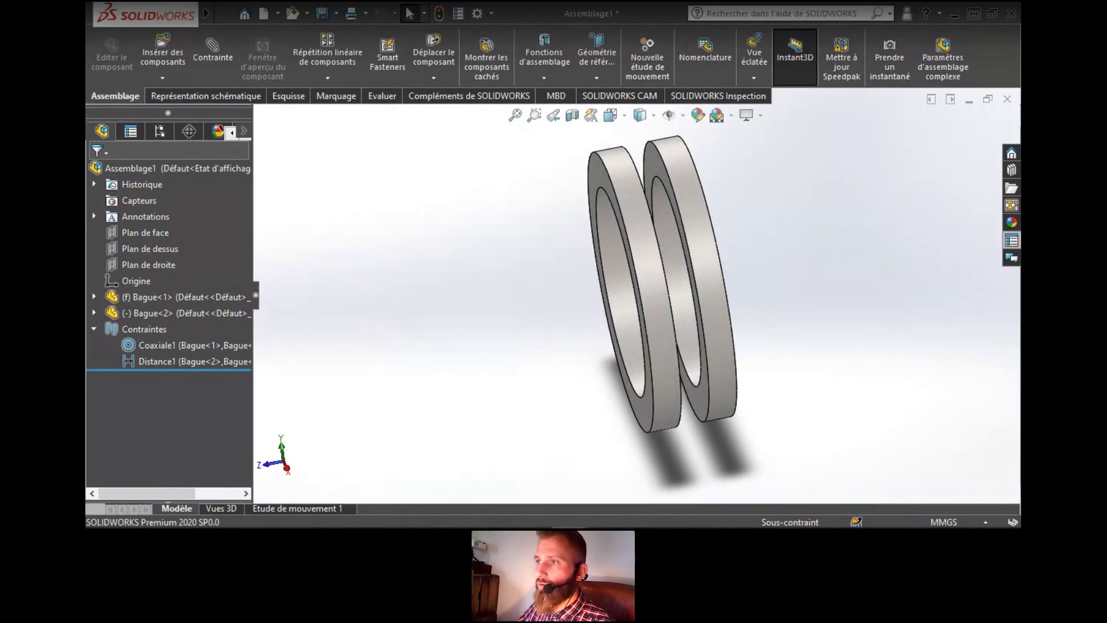
click(1012, 241)
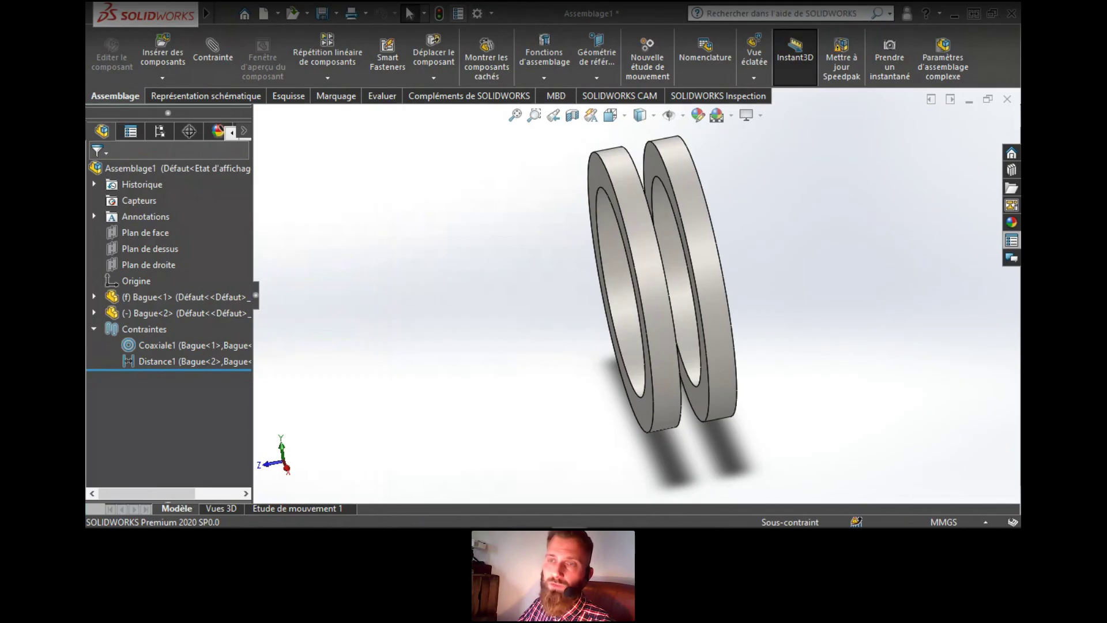
click(478, 13)
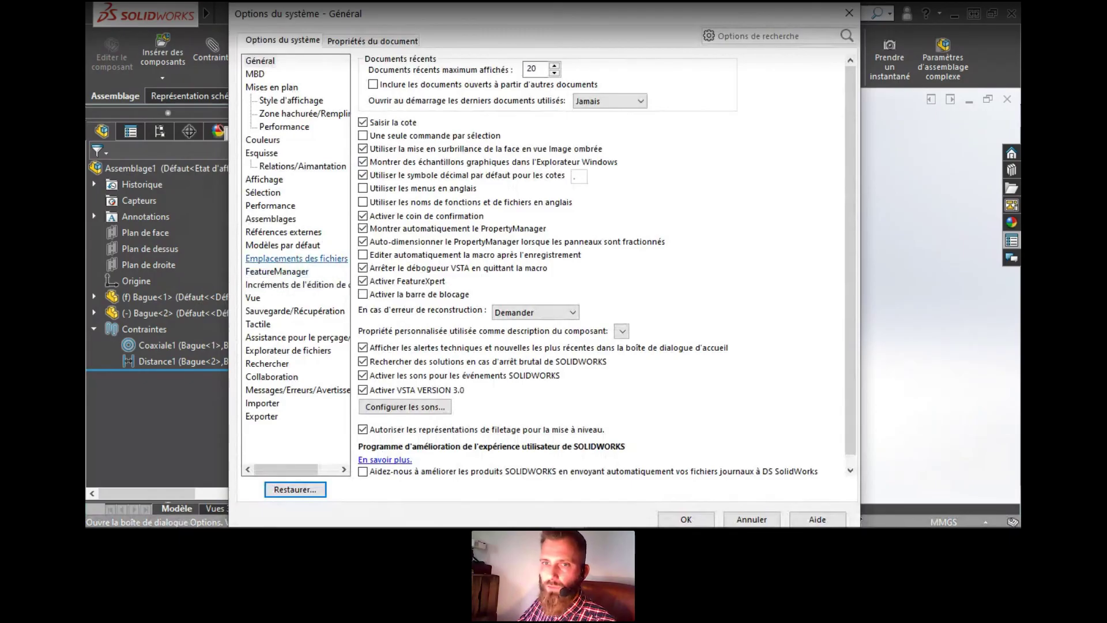
click(296, 259)
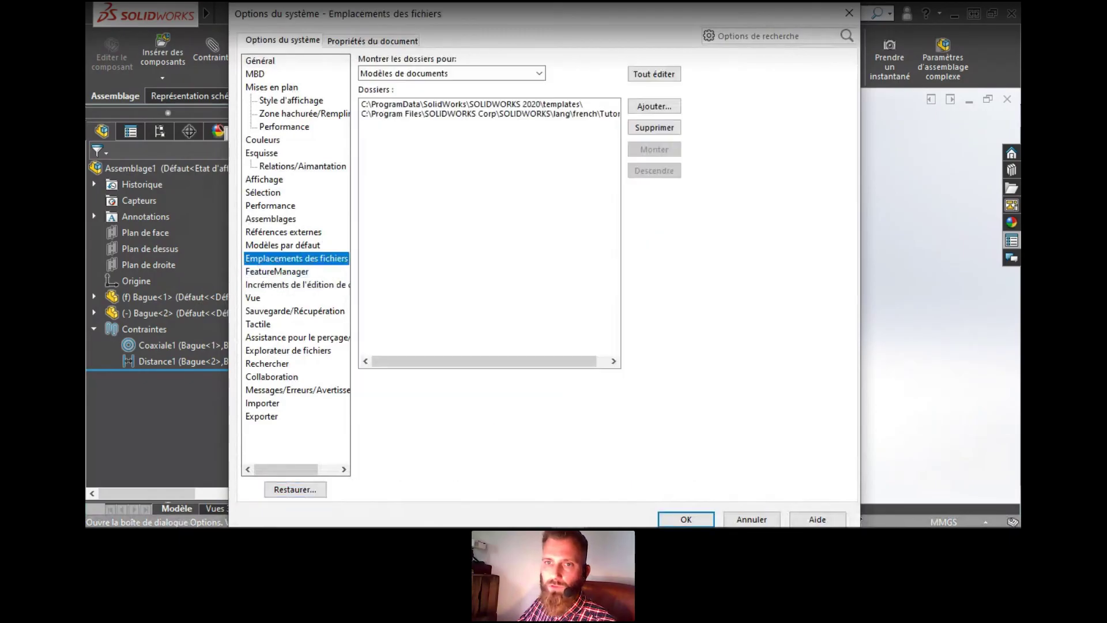
click(539, 73)
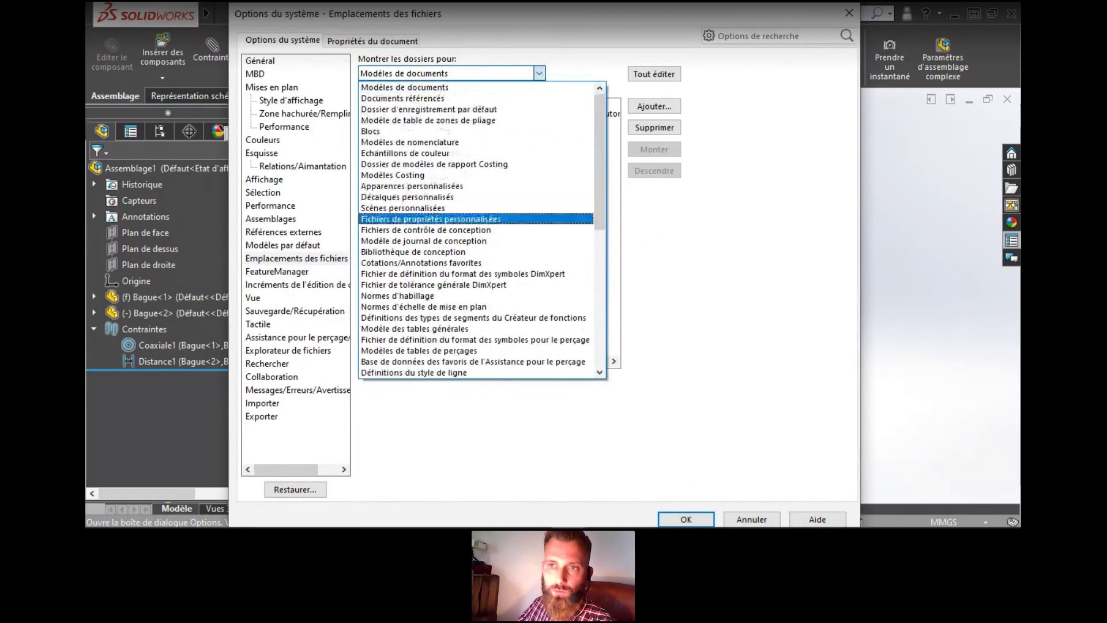
click(431, 220)
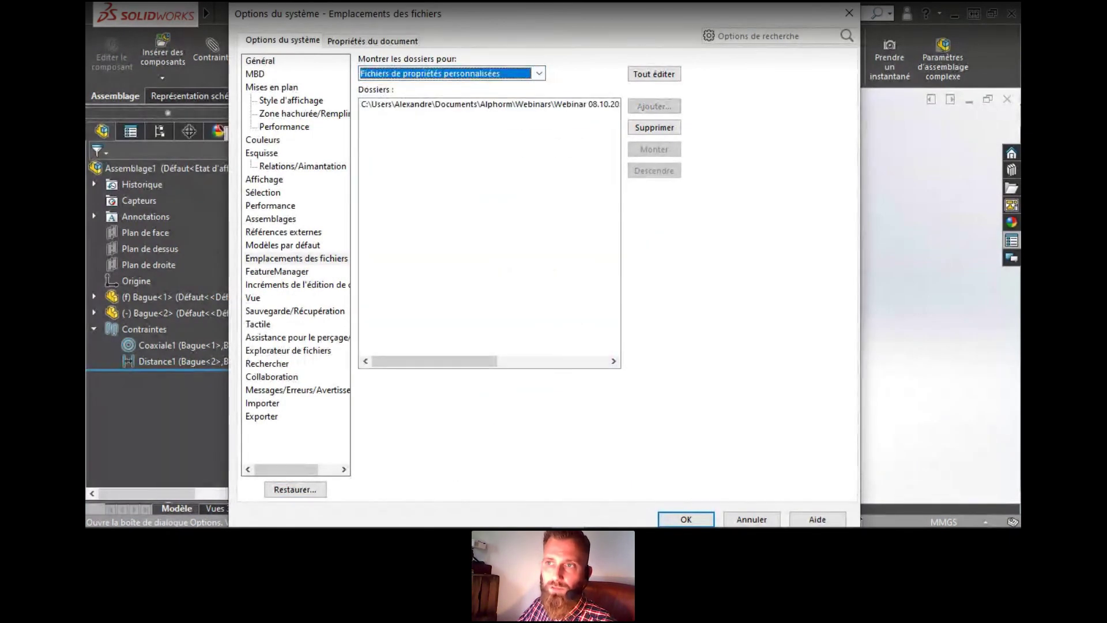
click(543, 104)
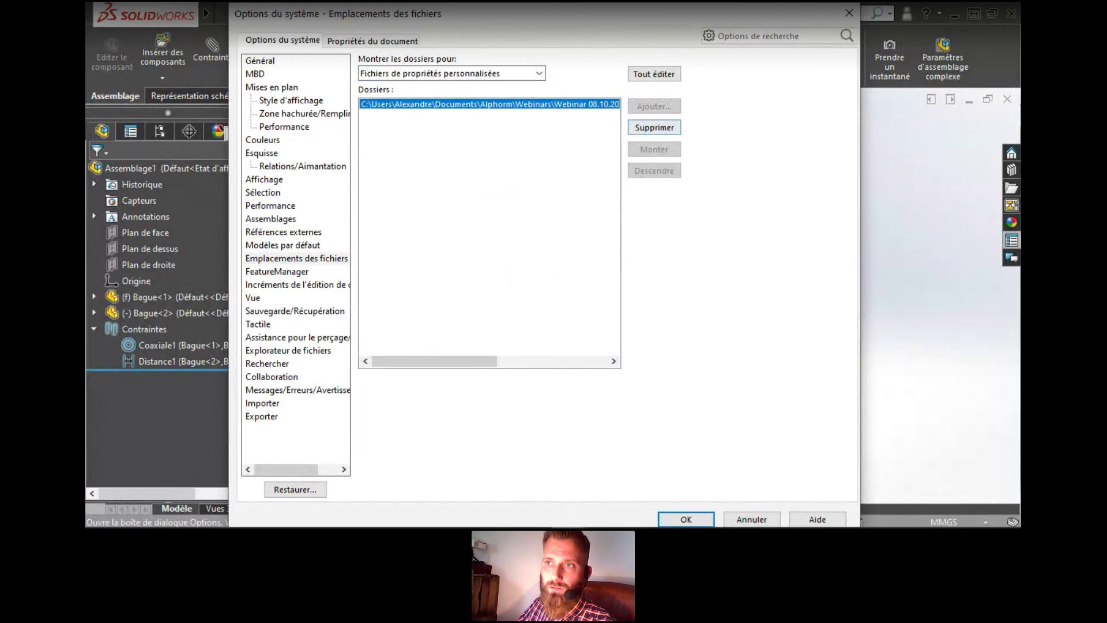
click(654, 127)
click(654, 106)
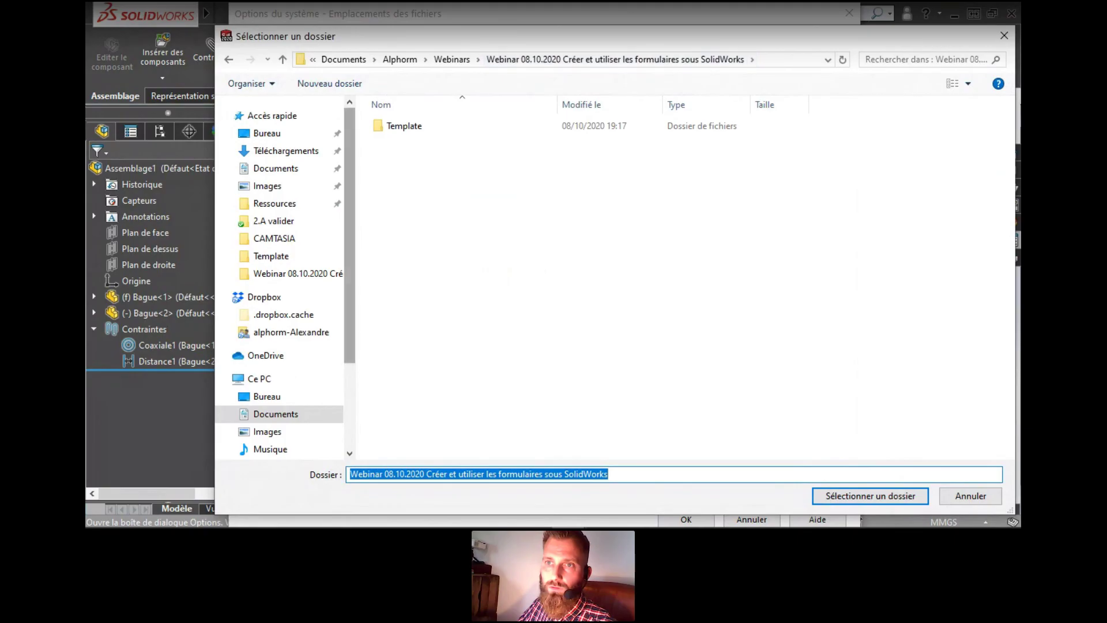
key(Return)
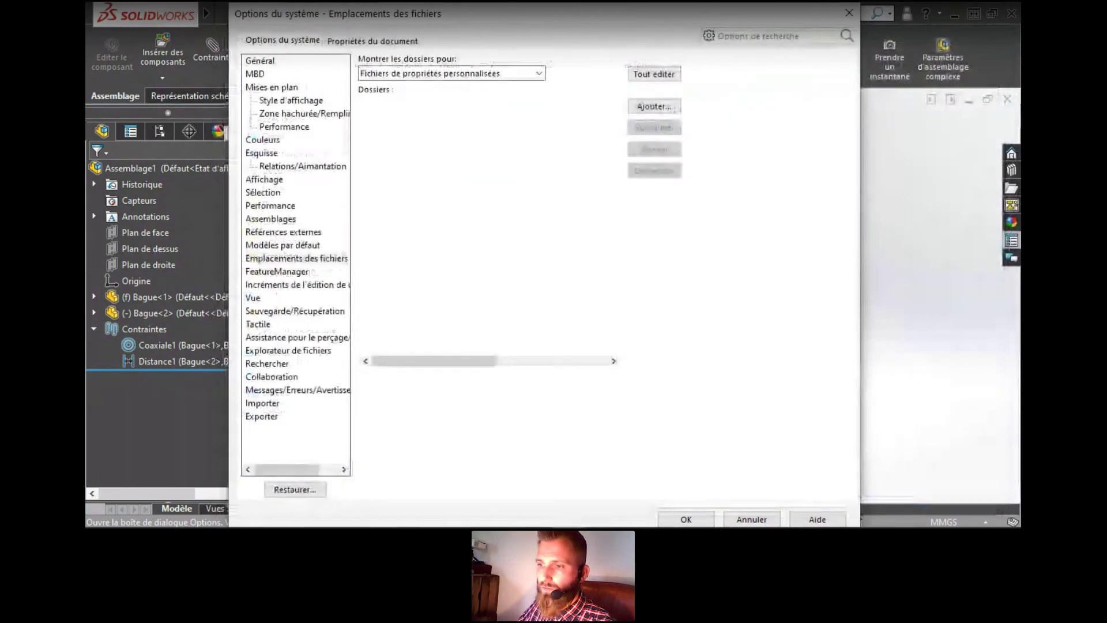
key(Return)
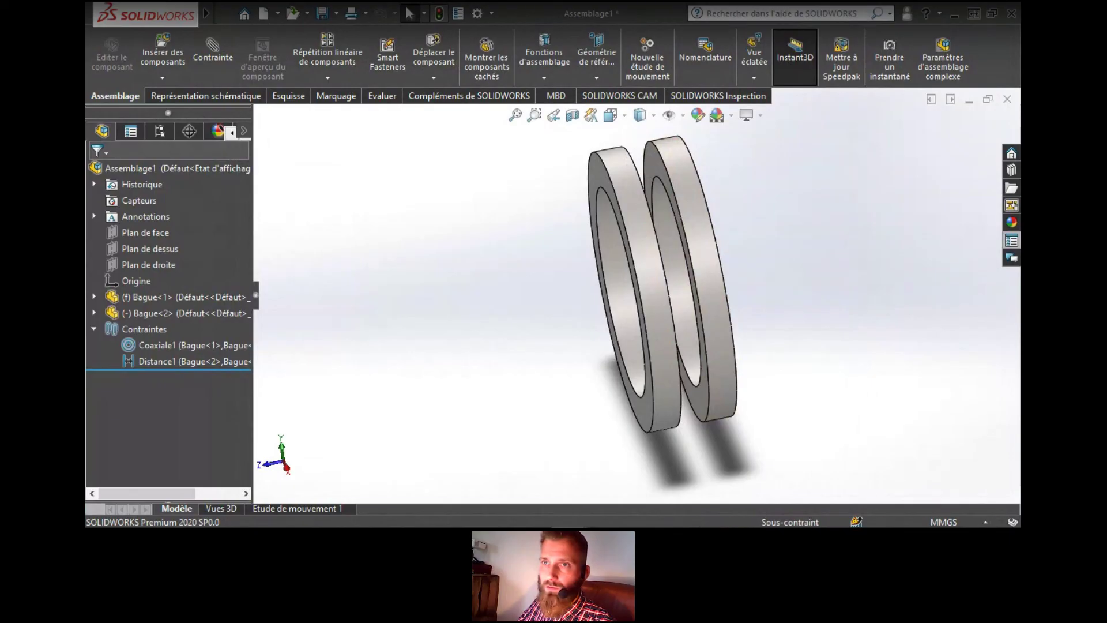
click(1012, 241)
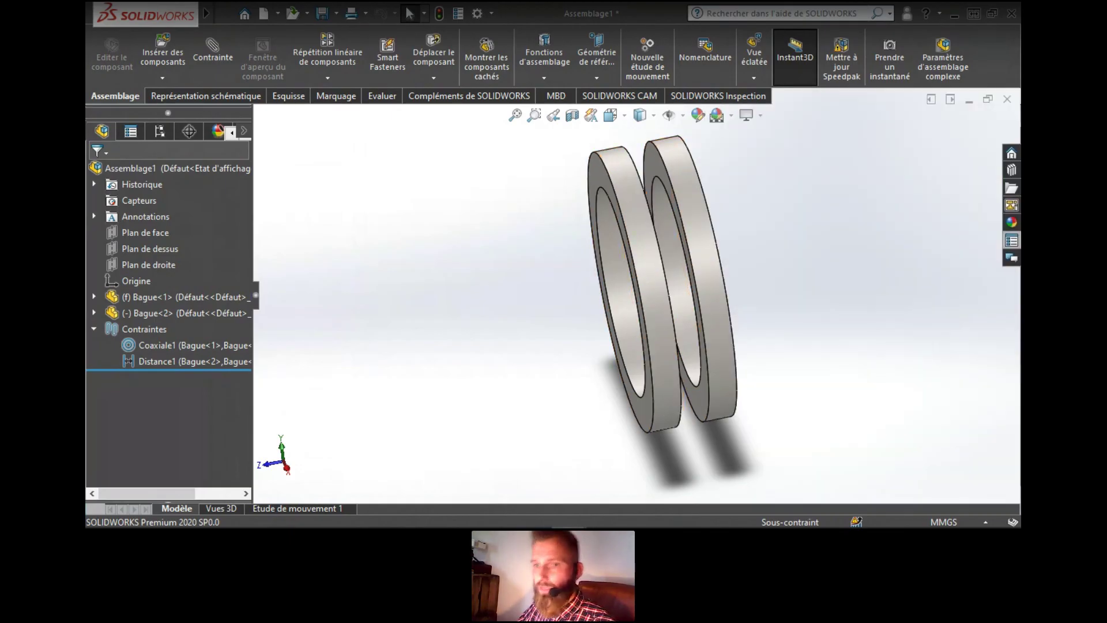
Try to link the Distance1 mate's dimension to a file property through an equation
click(191, 361)
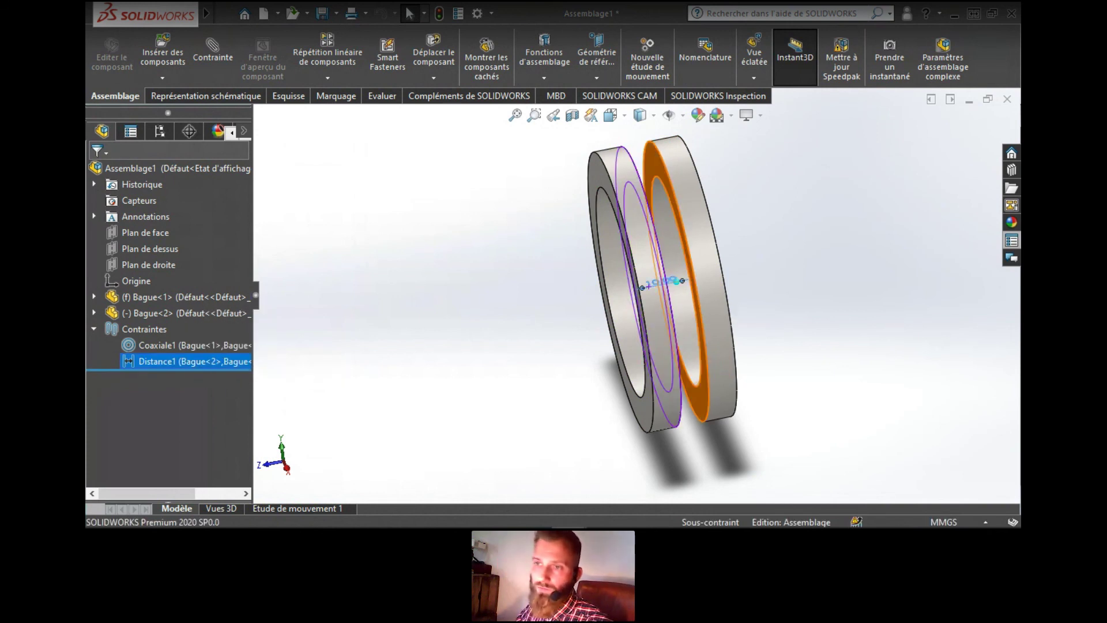
double_click(664, 281)
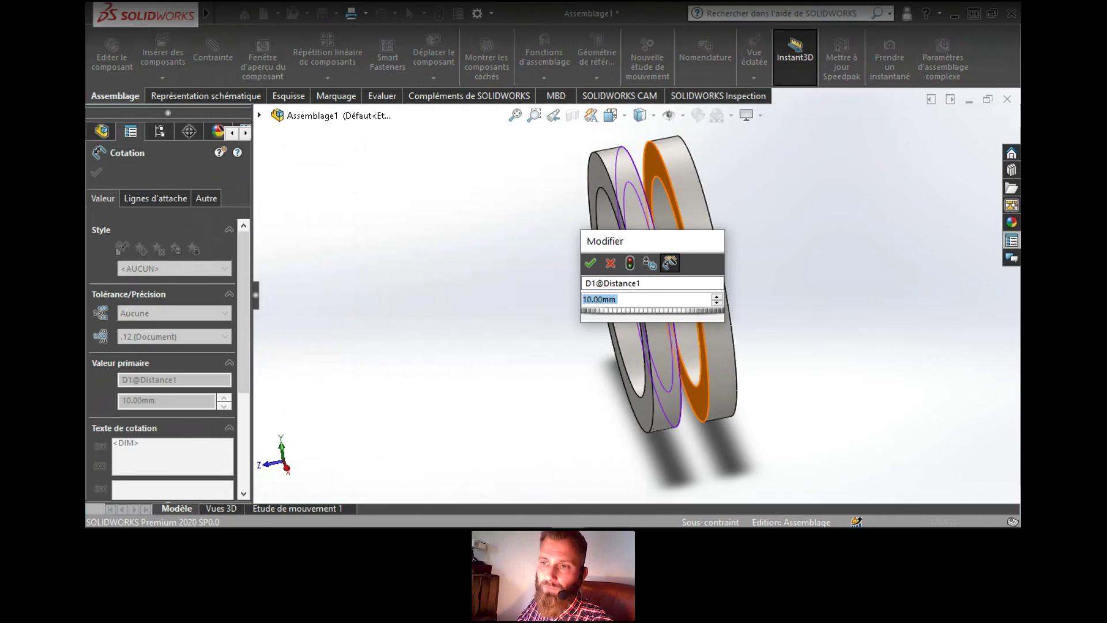
text(=)
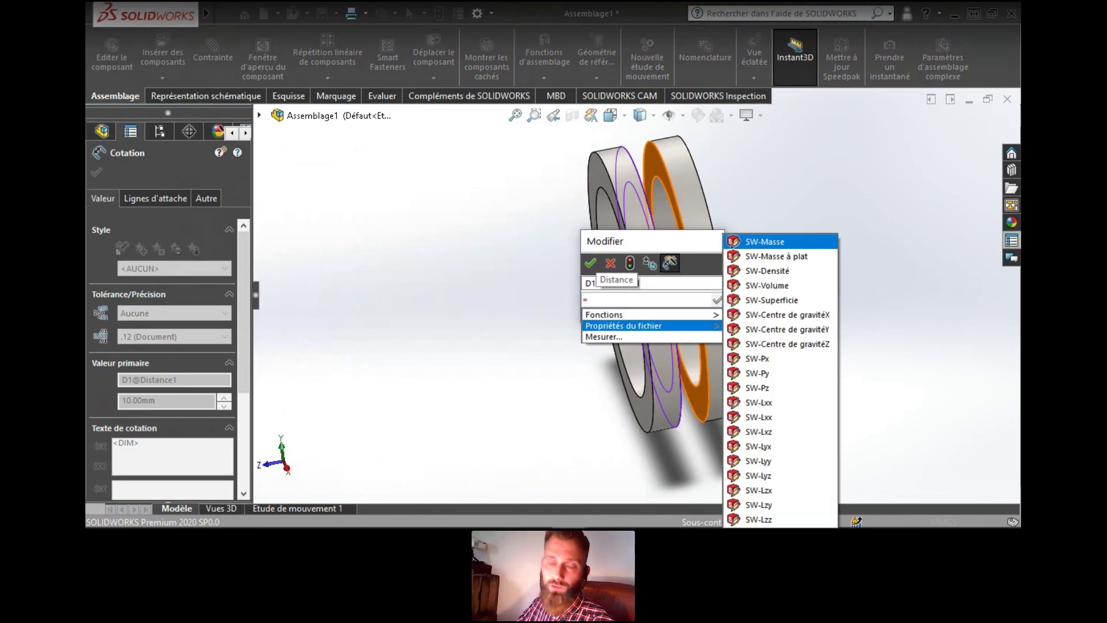
key(Escape)
key(Escape)
key(Escape)
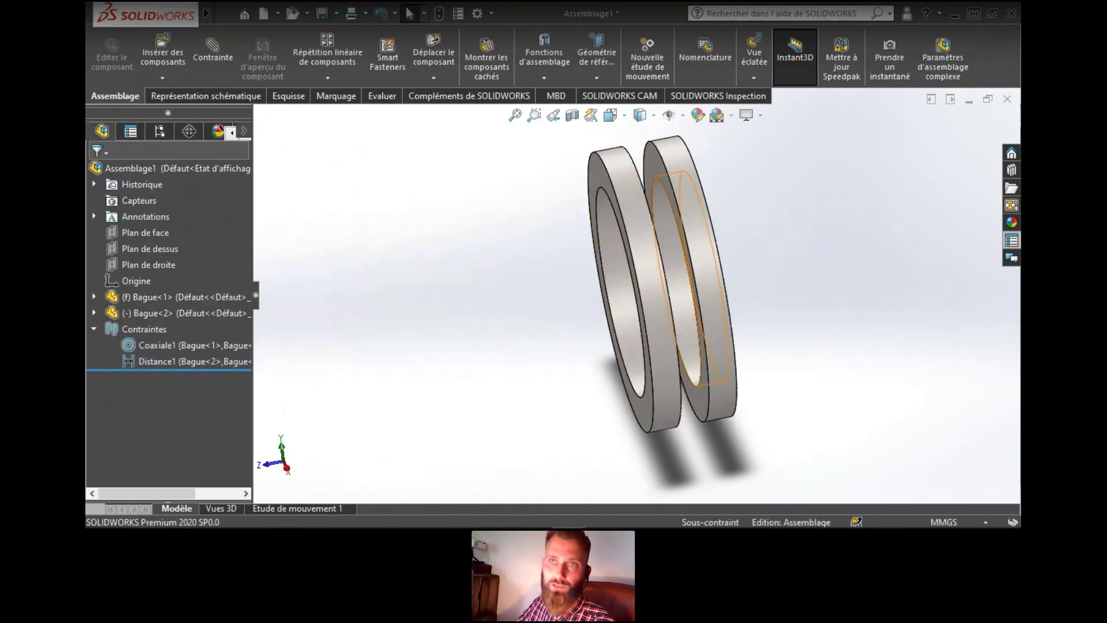
Switch from the assembly to the presentation's Questions slide
middle_drag(674, 300, 697, 301)
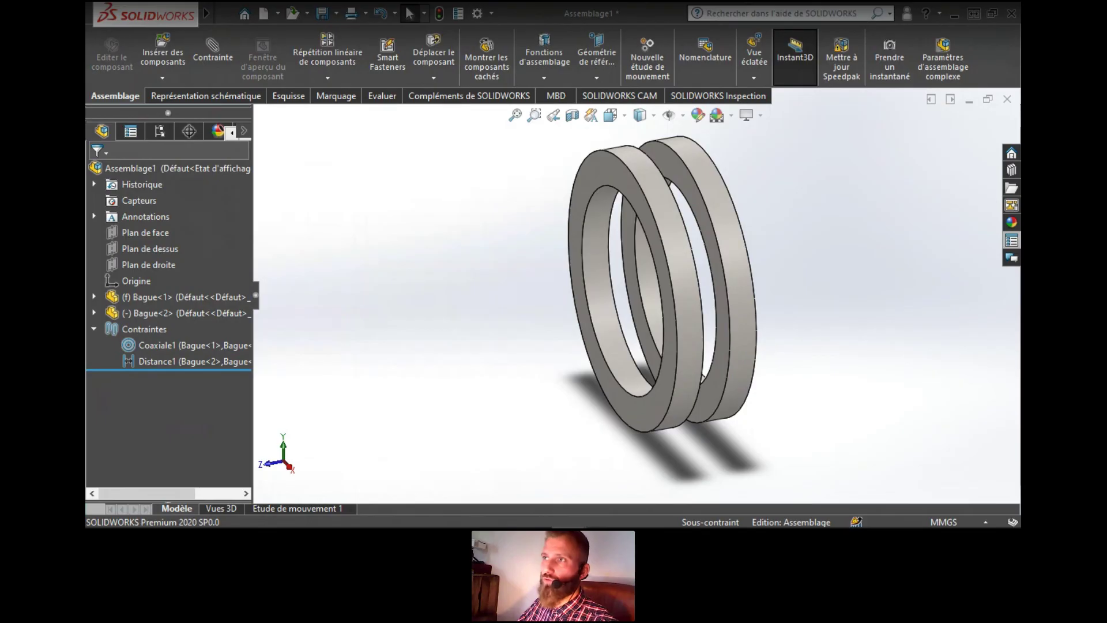
middle_drag(626, 361, 660, 291)
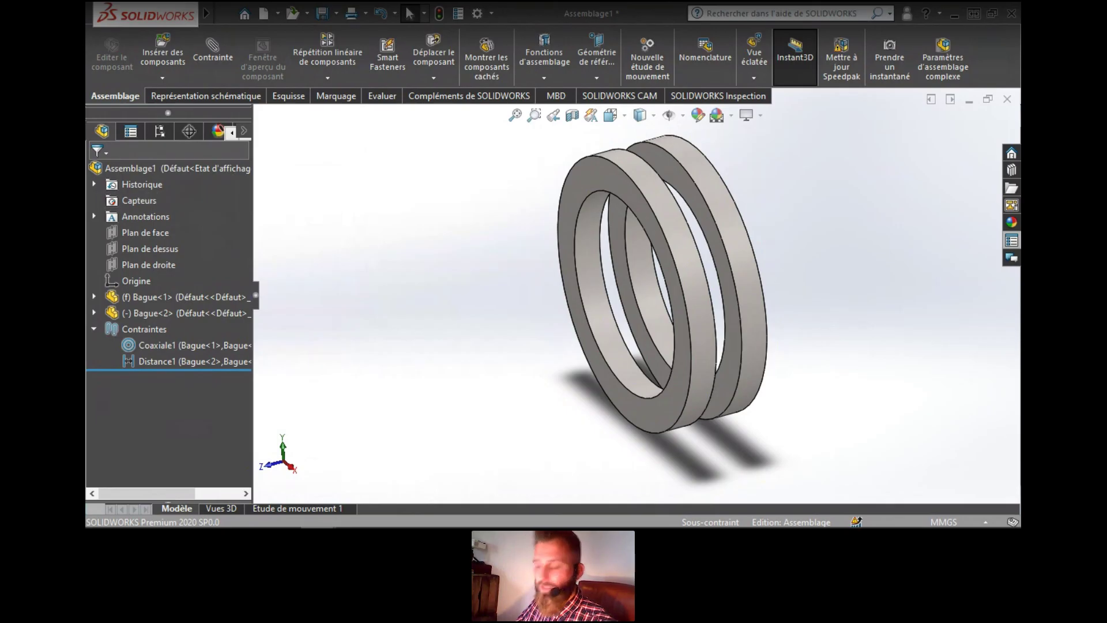
key(alt+Tab)
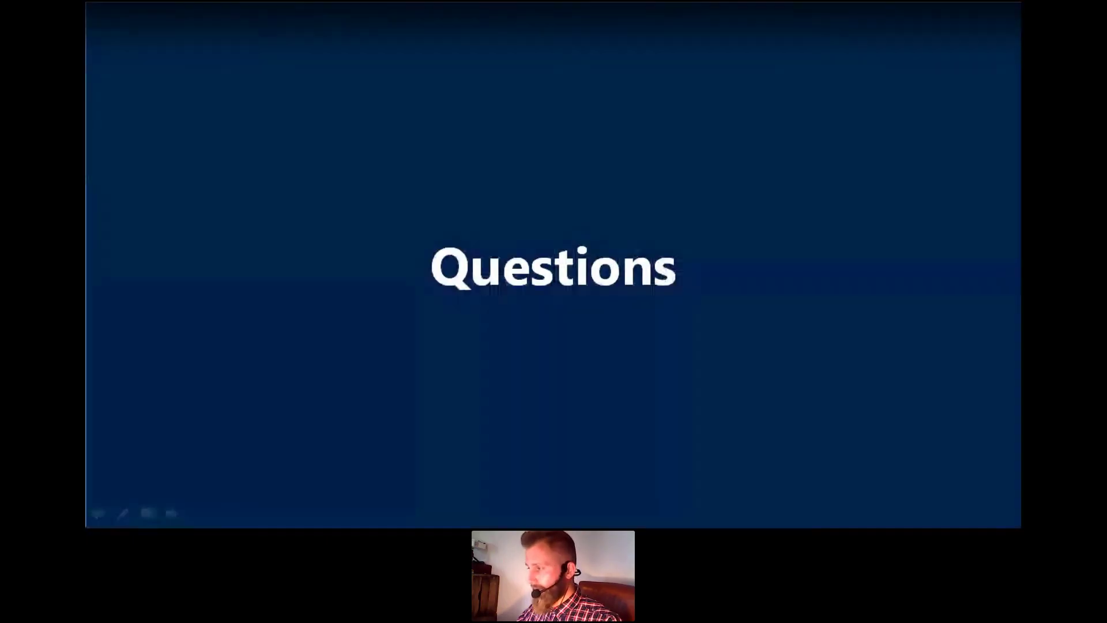